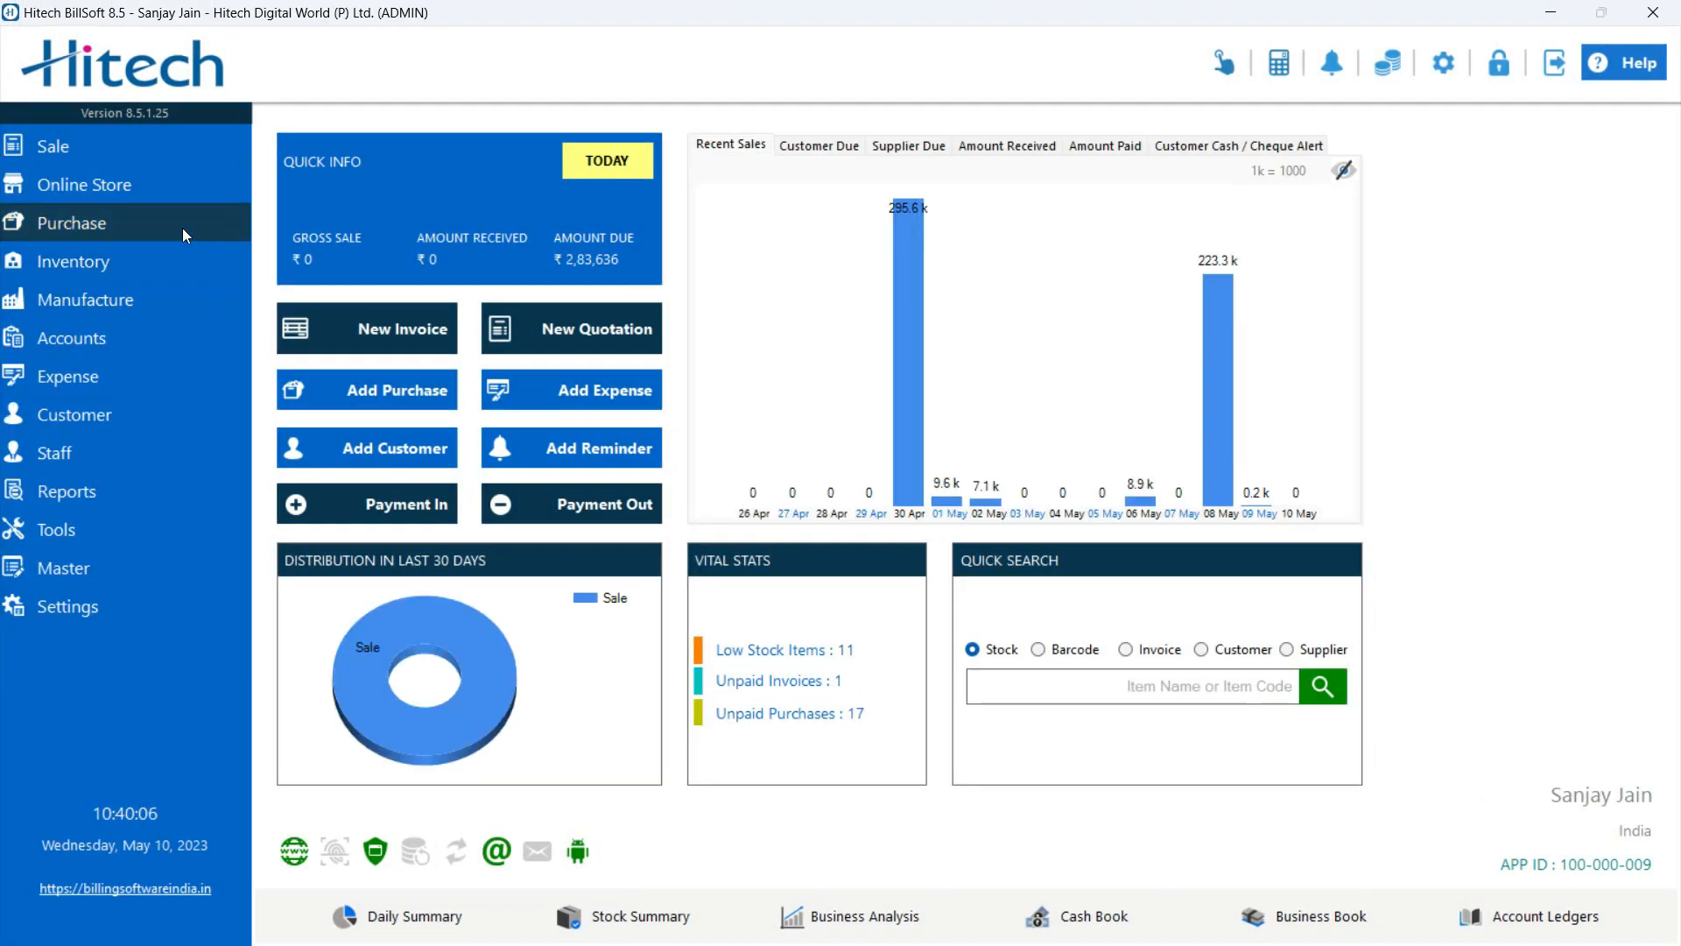
- View the blank new-supplier form from the Purchase section, and close it without saving
click(177, 225)
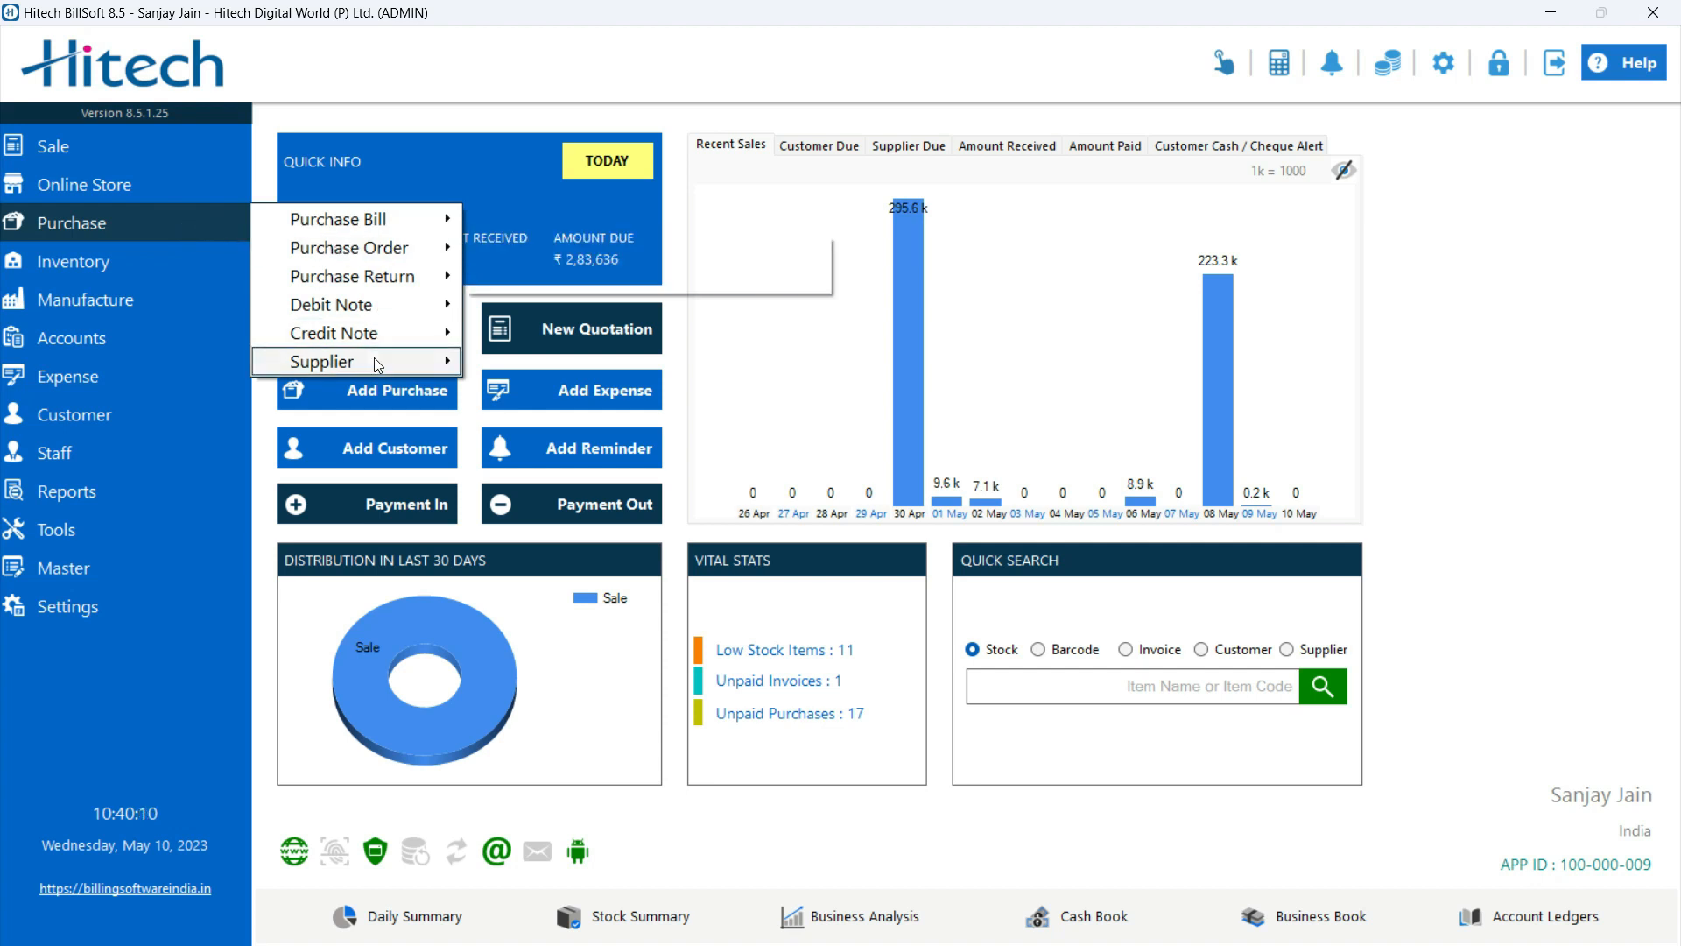
mouse_move(374, 359)
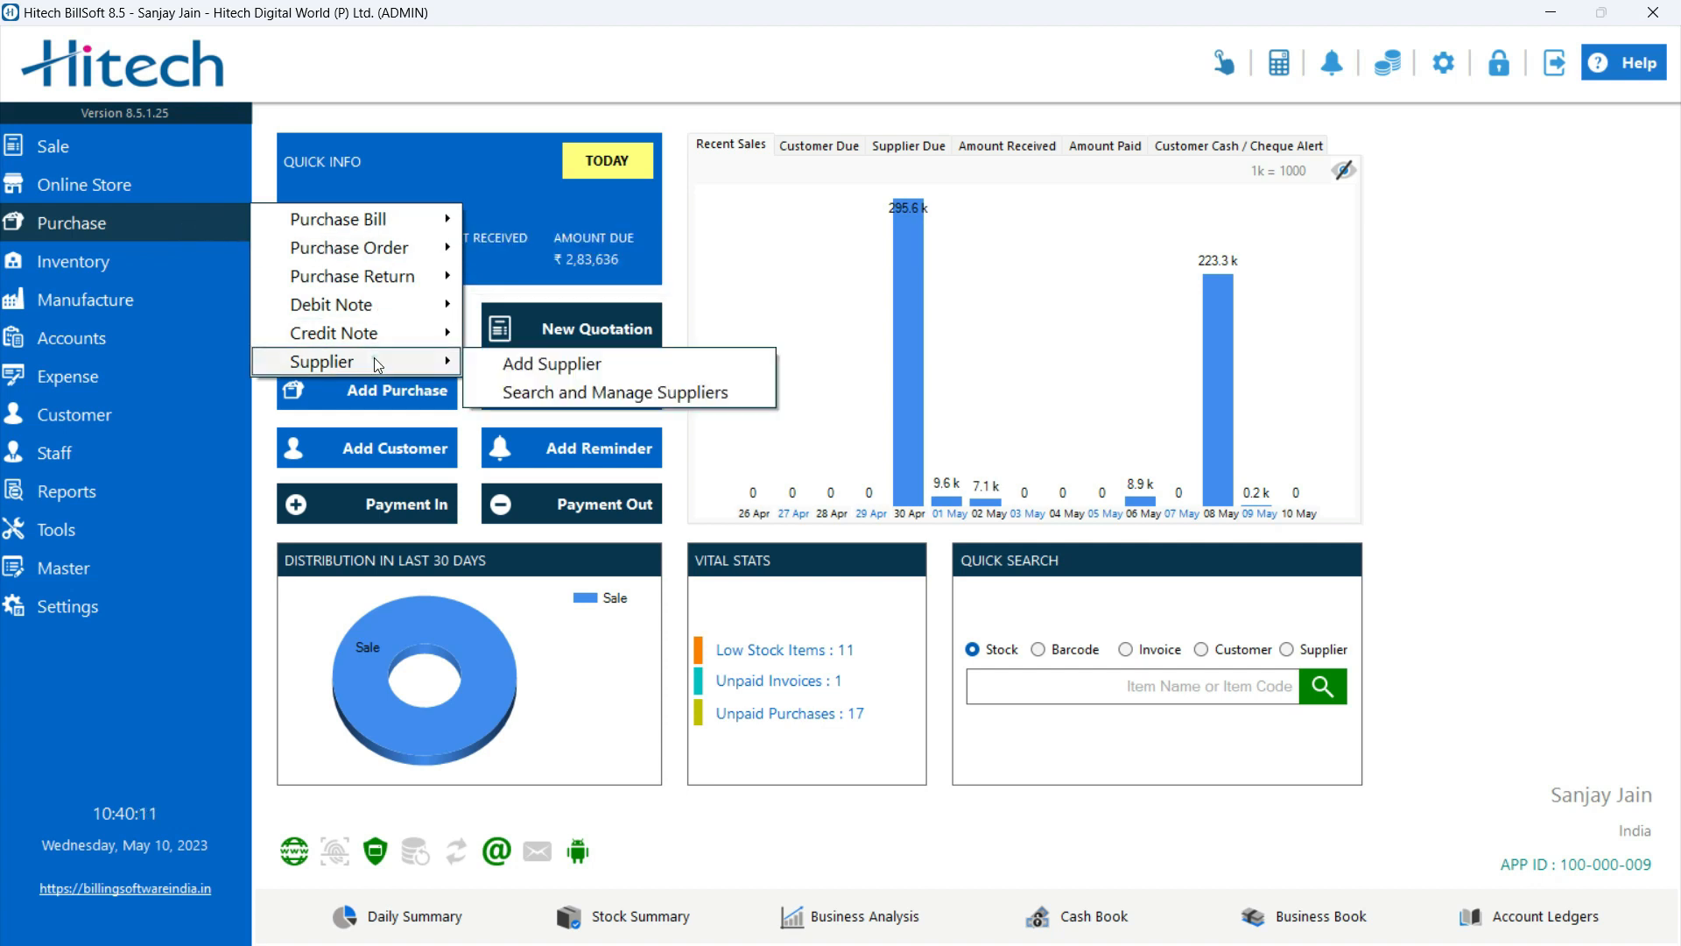
click(535, 375)
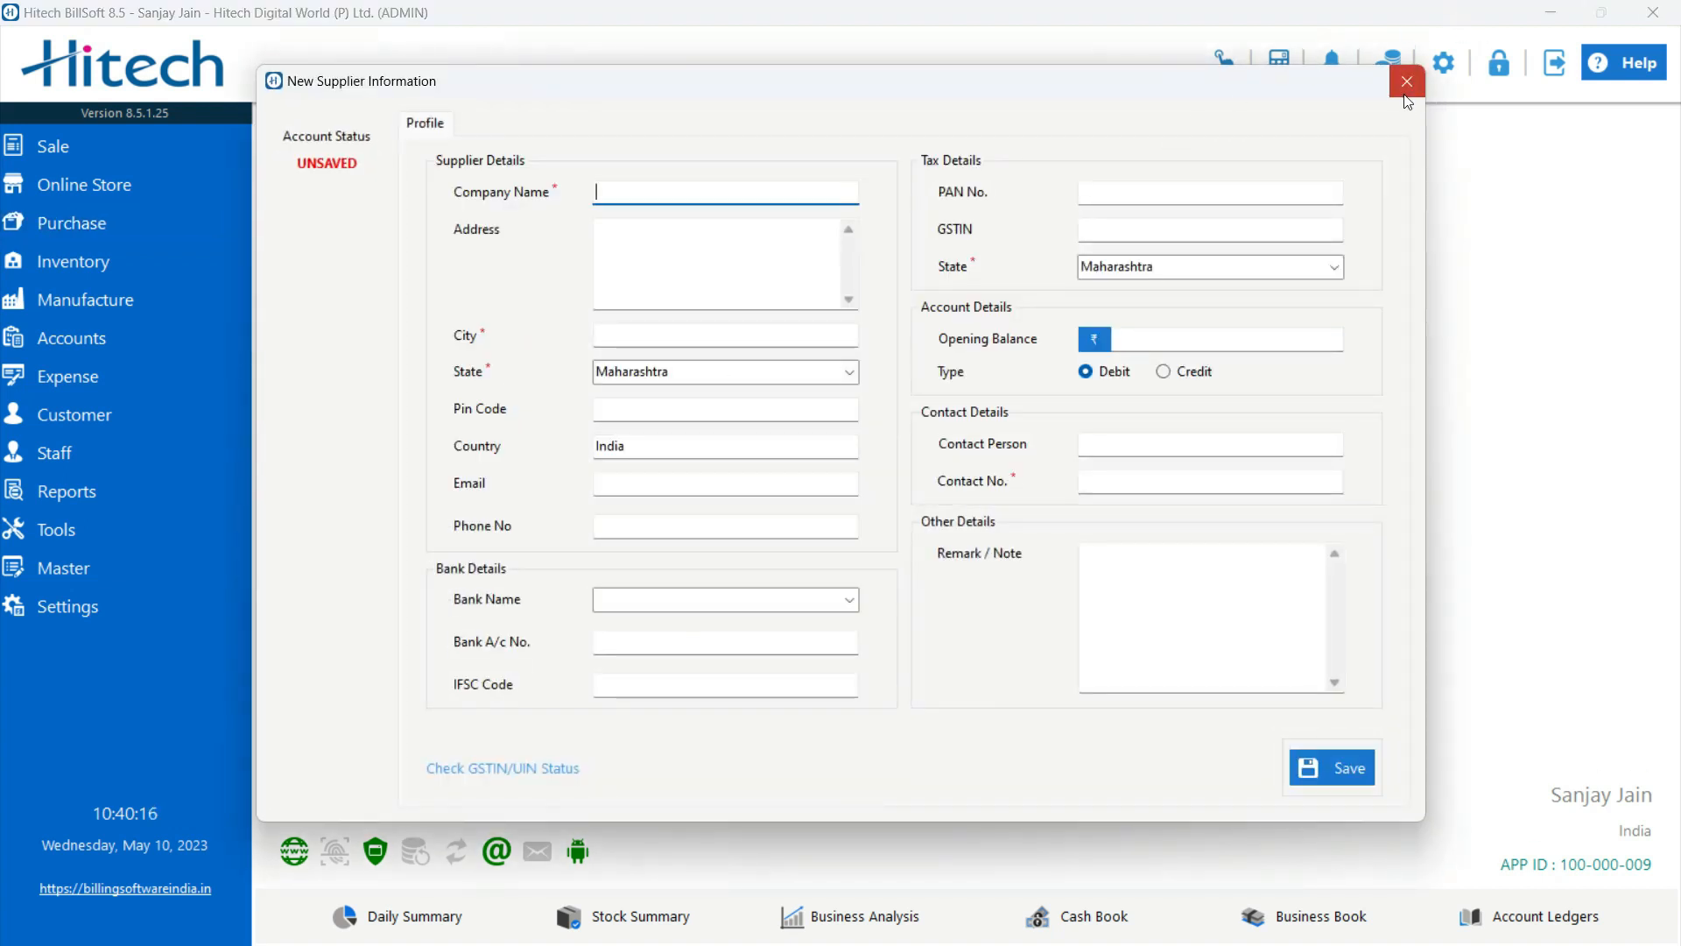
click(1404, 87)
click(77, 224)
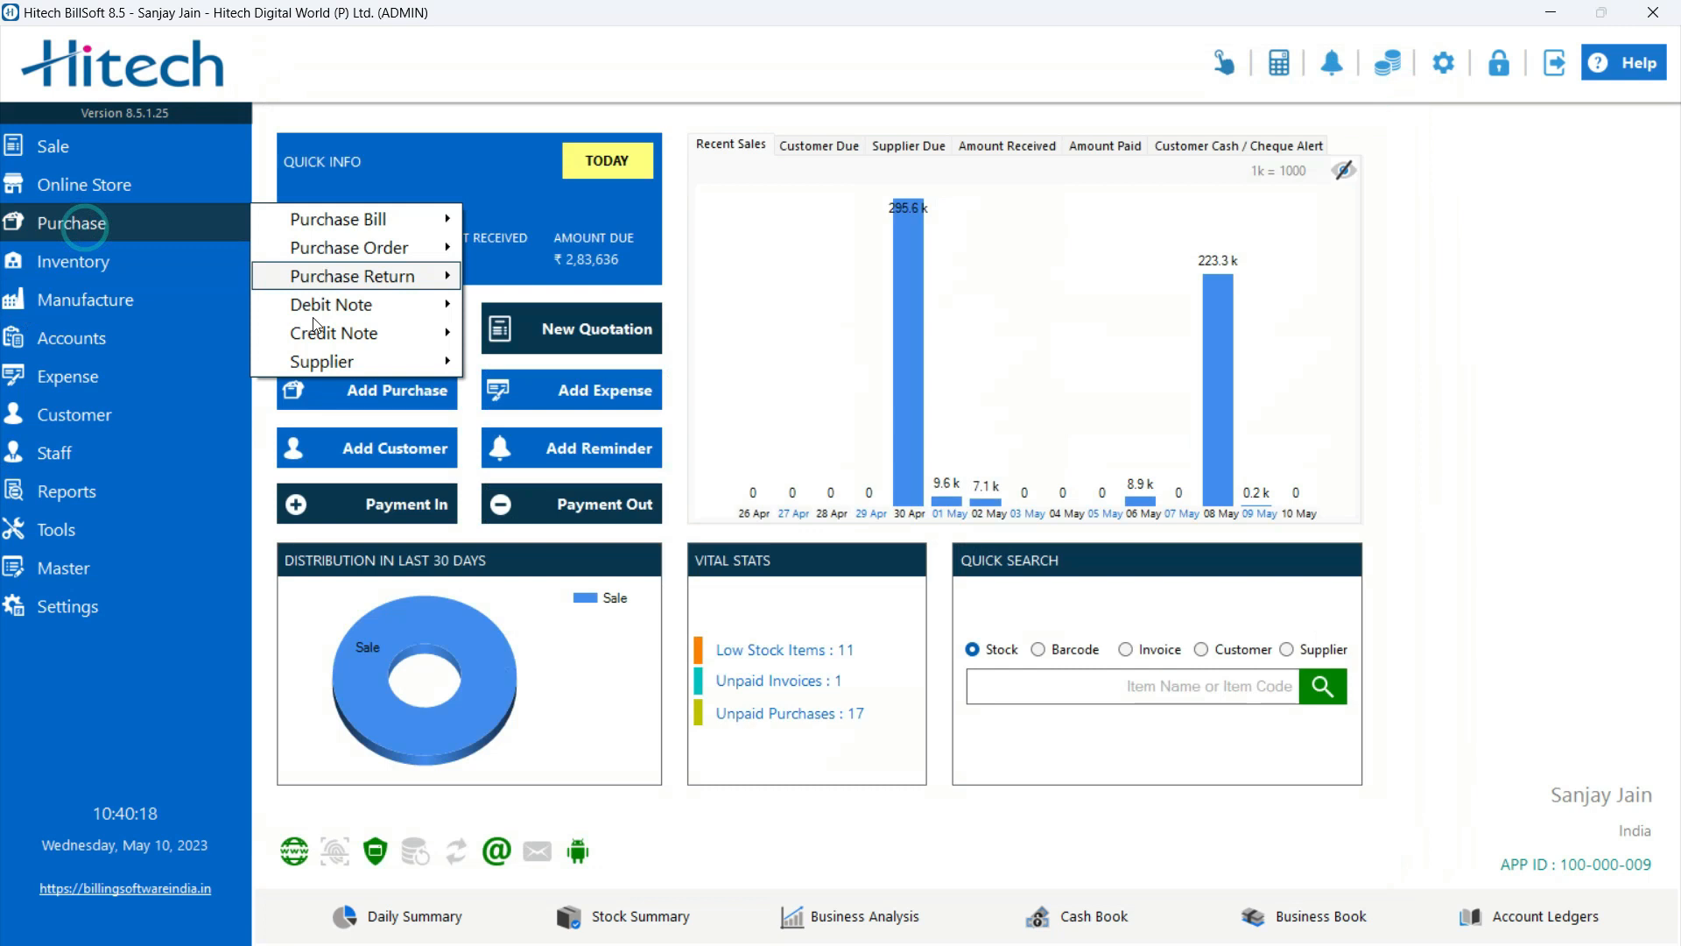
mouse_move(313, 362)
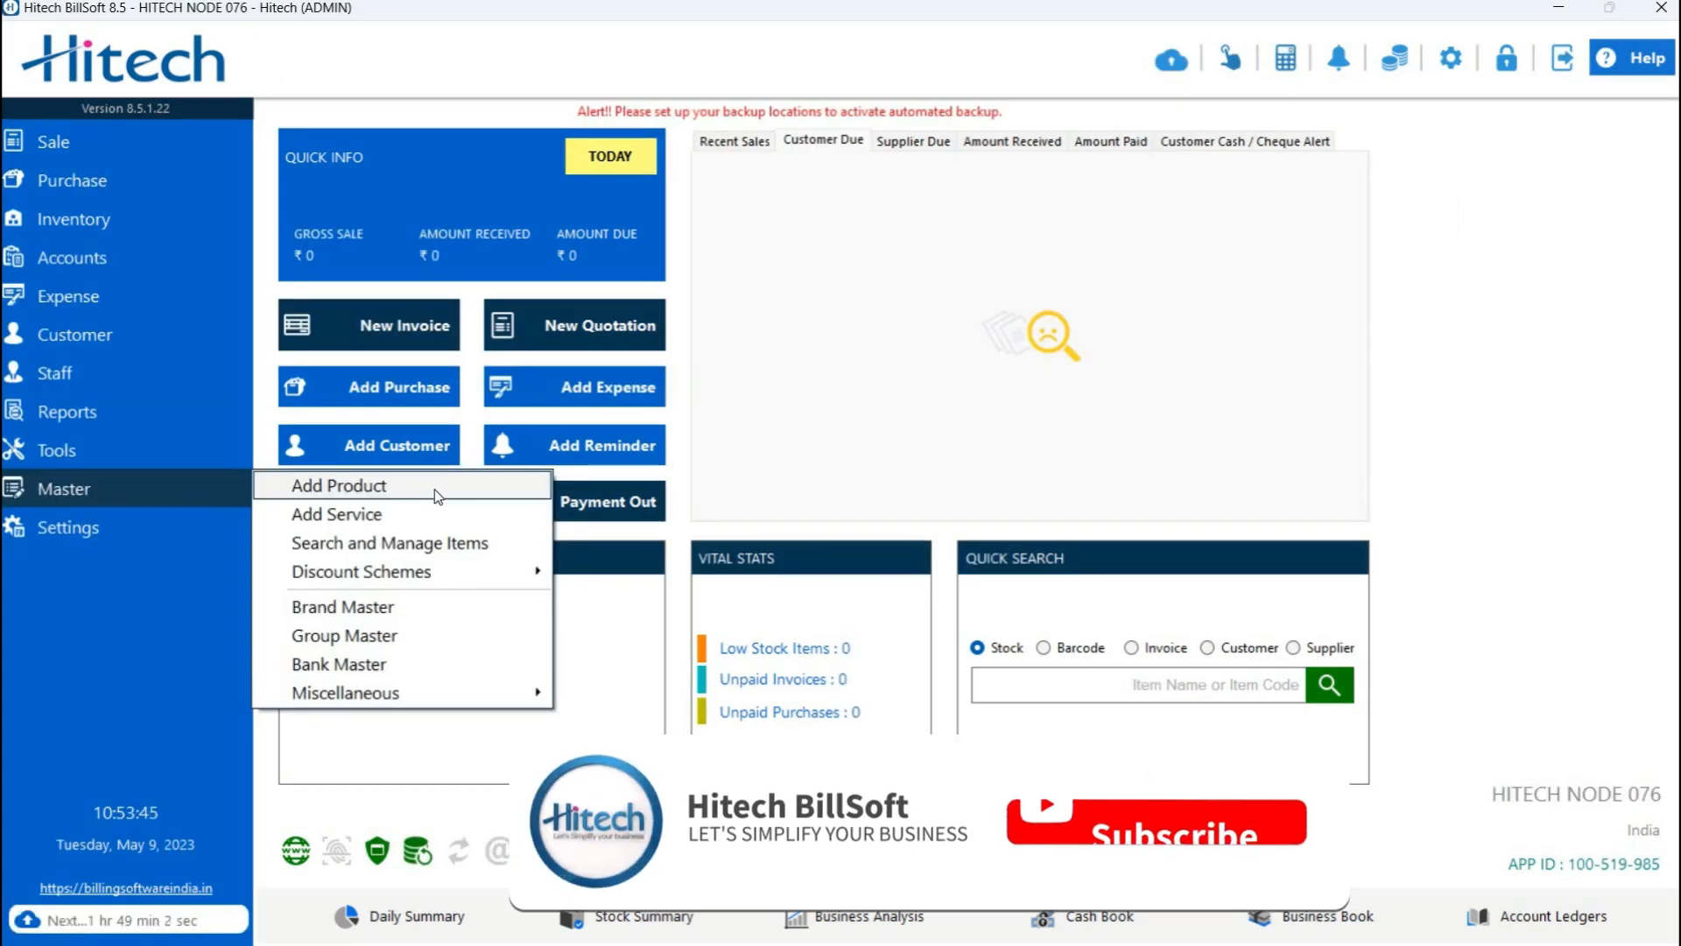
- Start a new product in the Master section with group Bags and brand Lavie
click(438, 496)
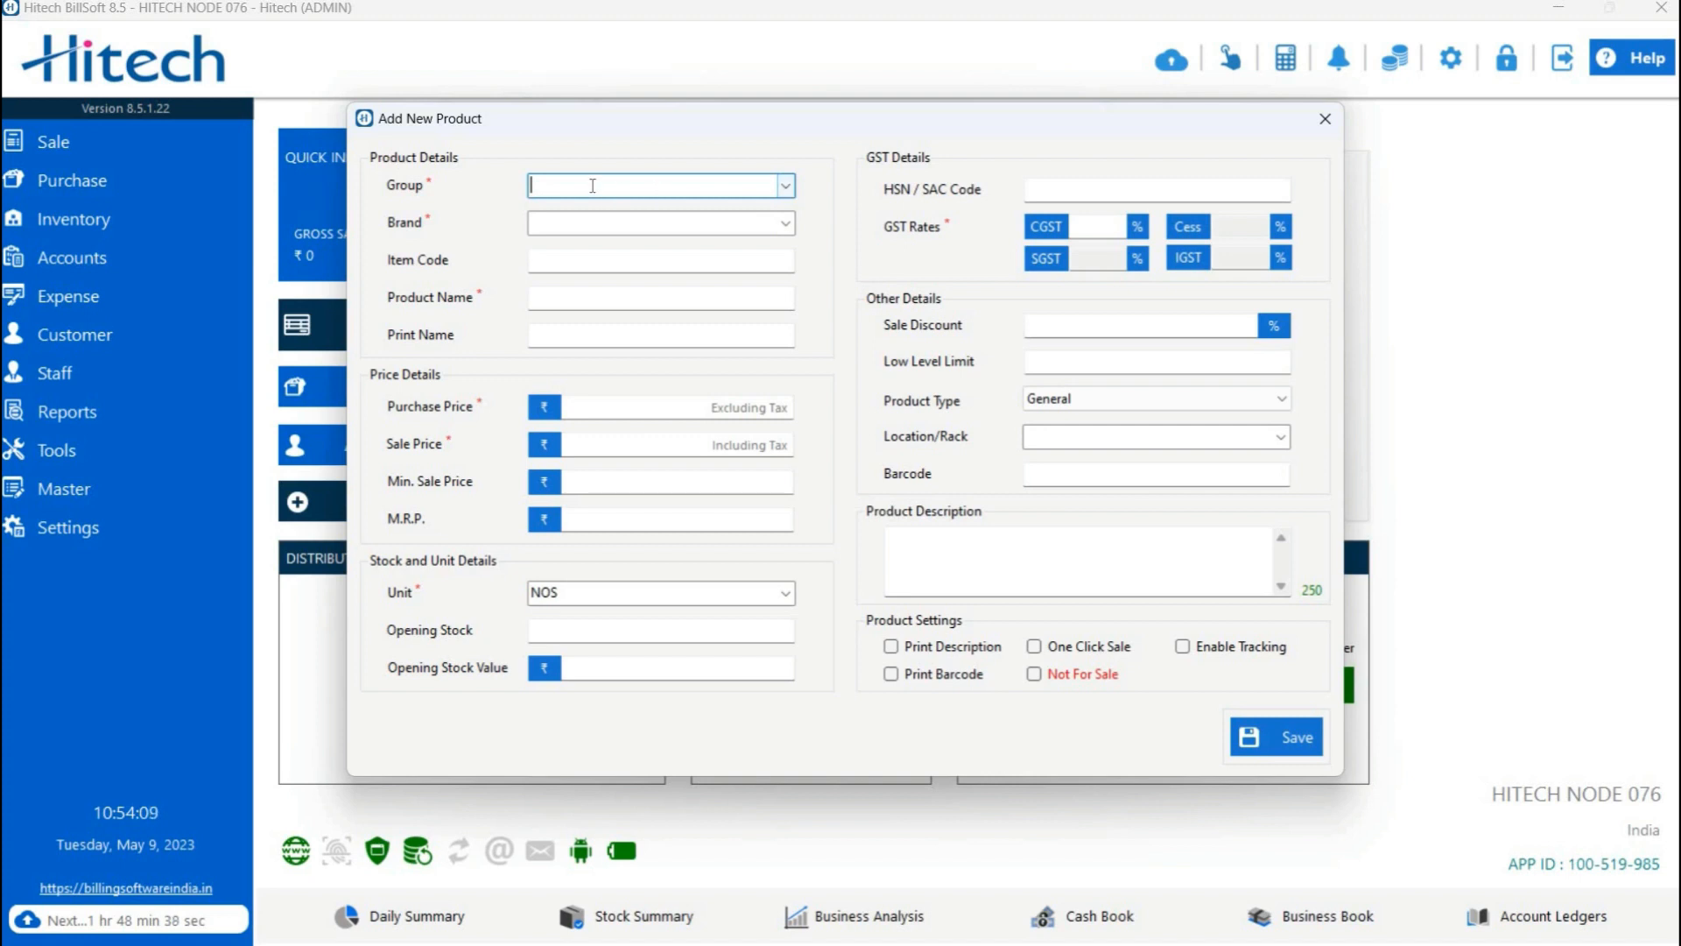
text(bags)
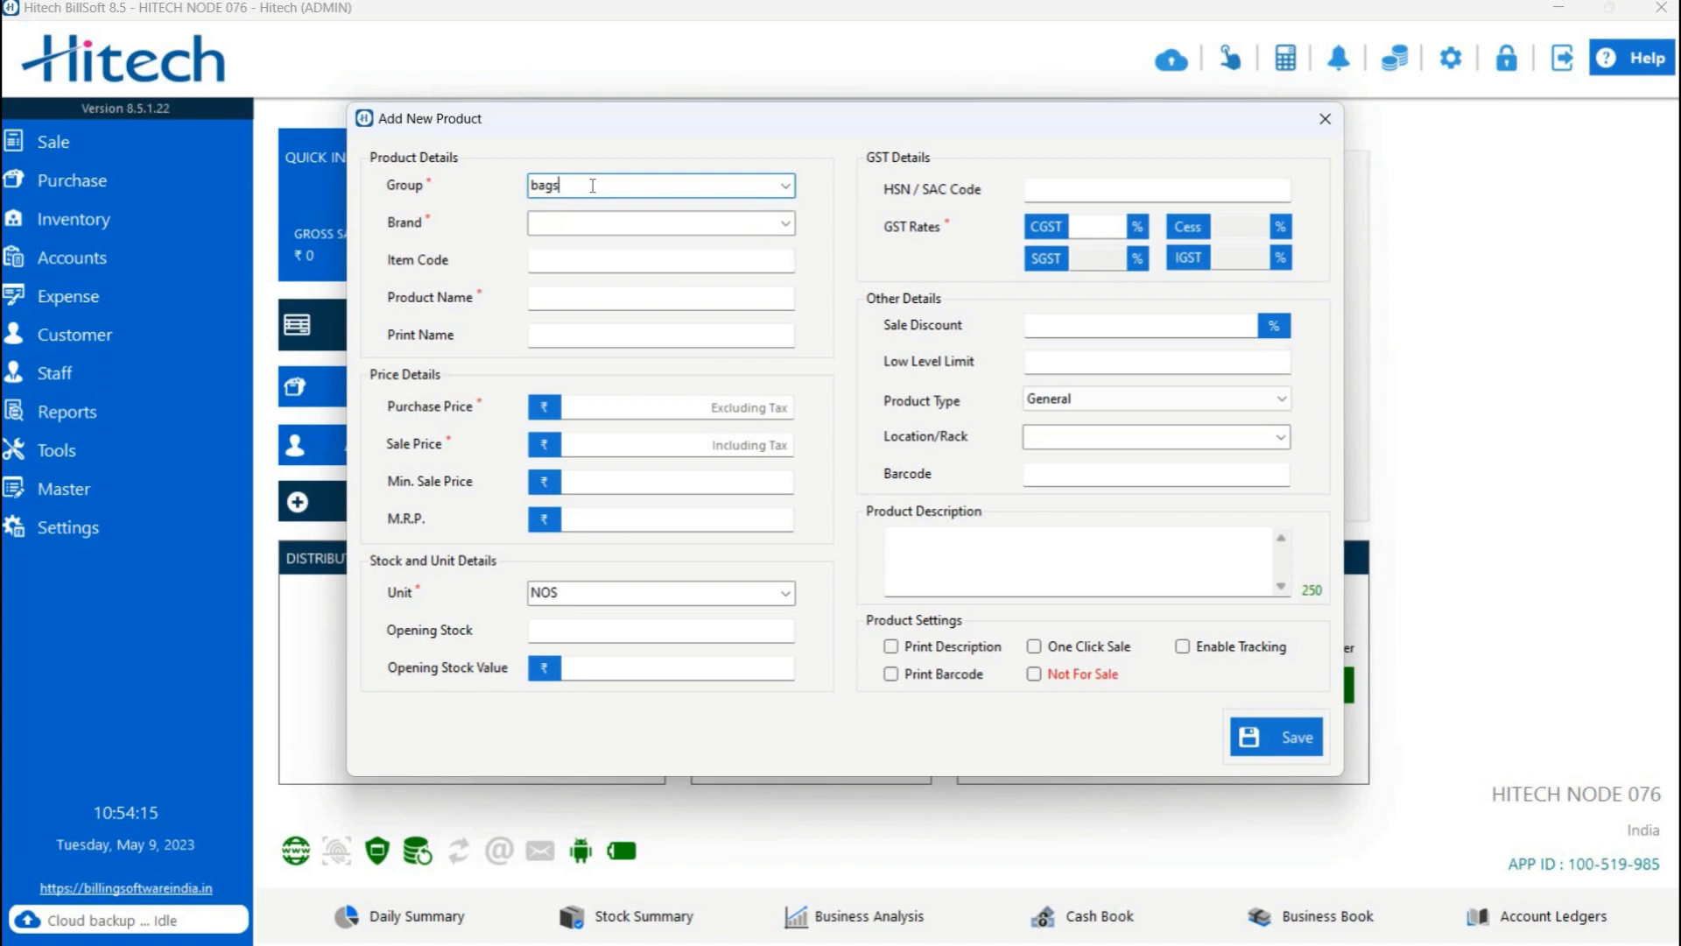
click(594, 229)
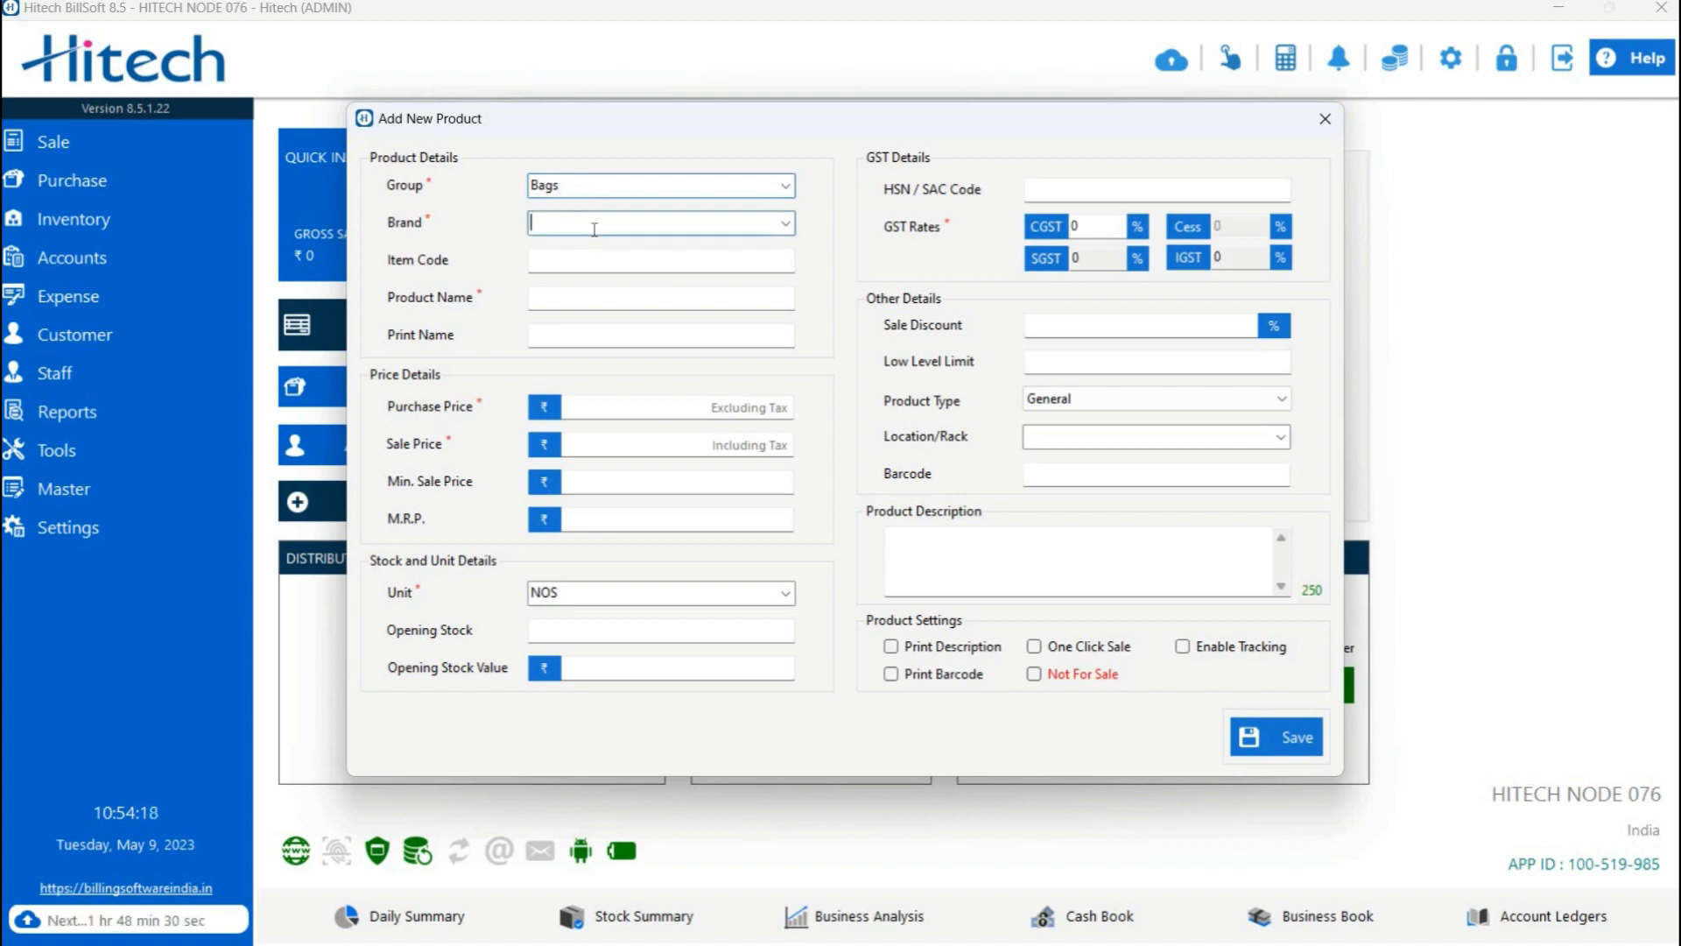
click(787, 224)
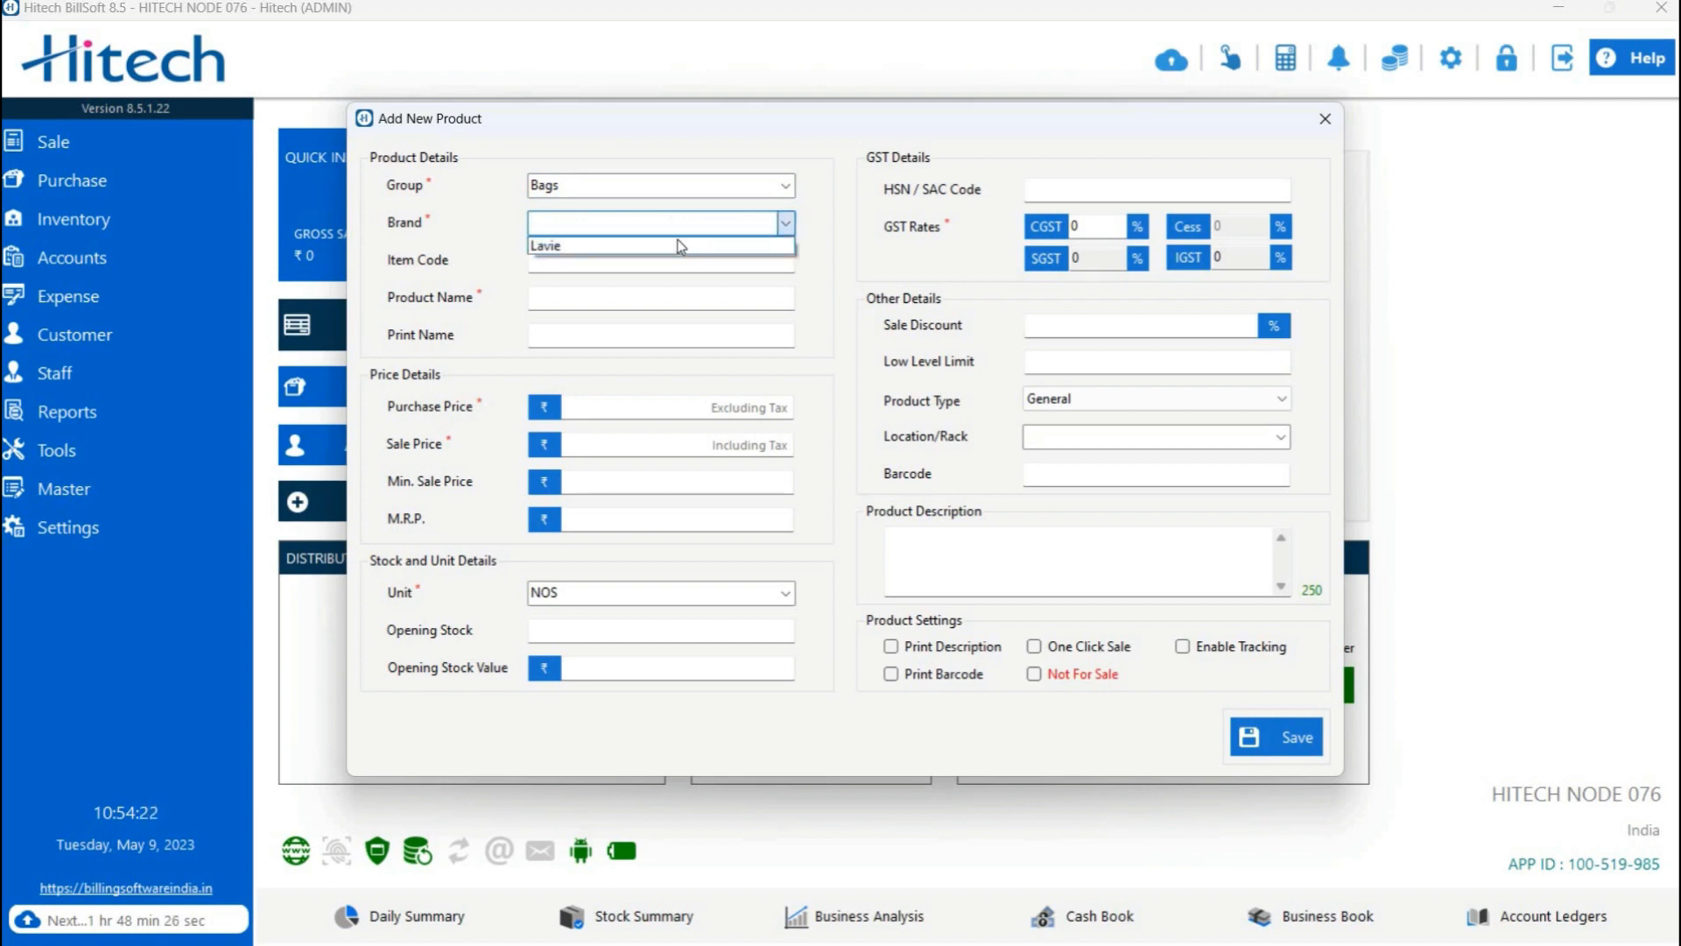
click(681, 246)
- Enter item code 012, product name "Lavie" and print name "Lavie green bag" for the new product
click(646, 270)
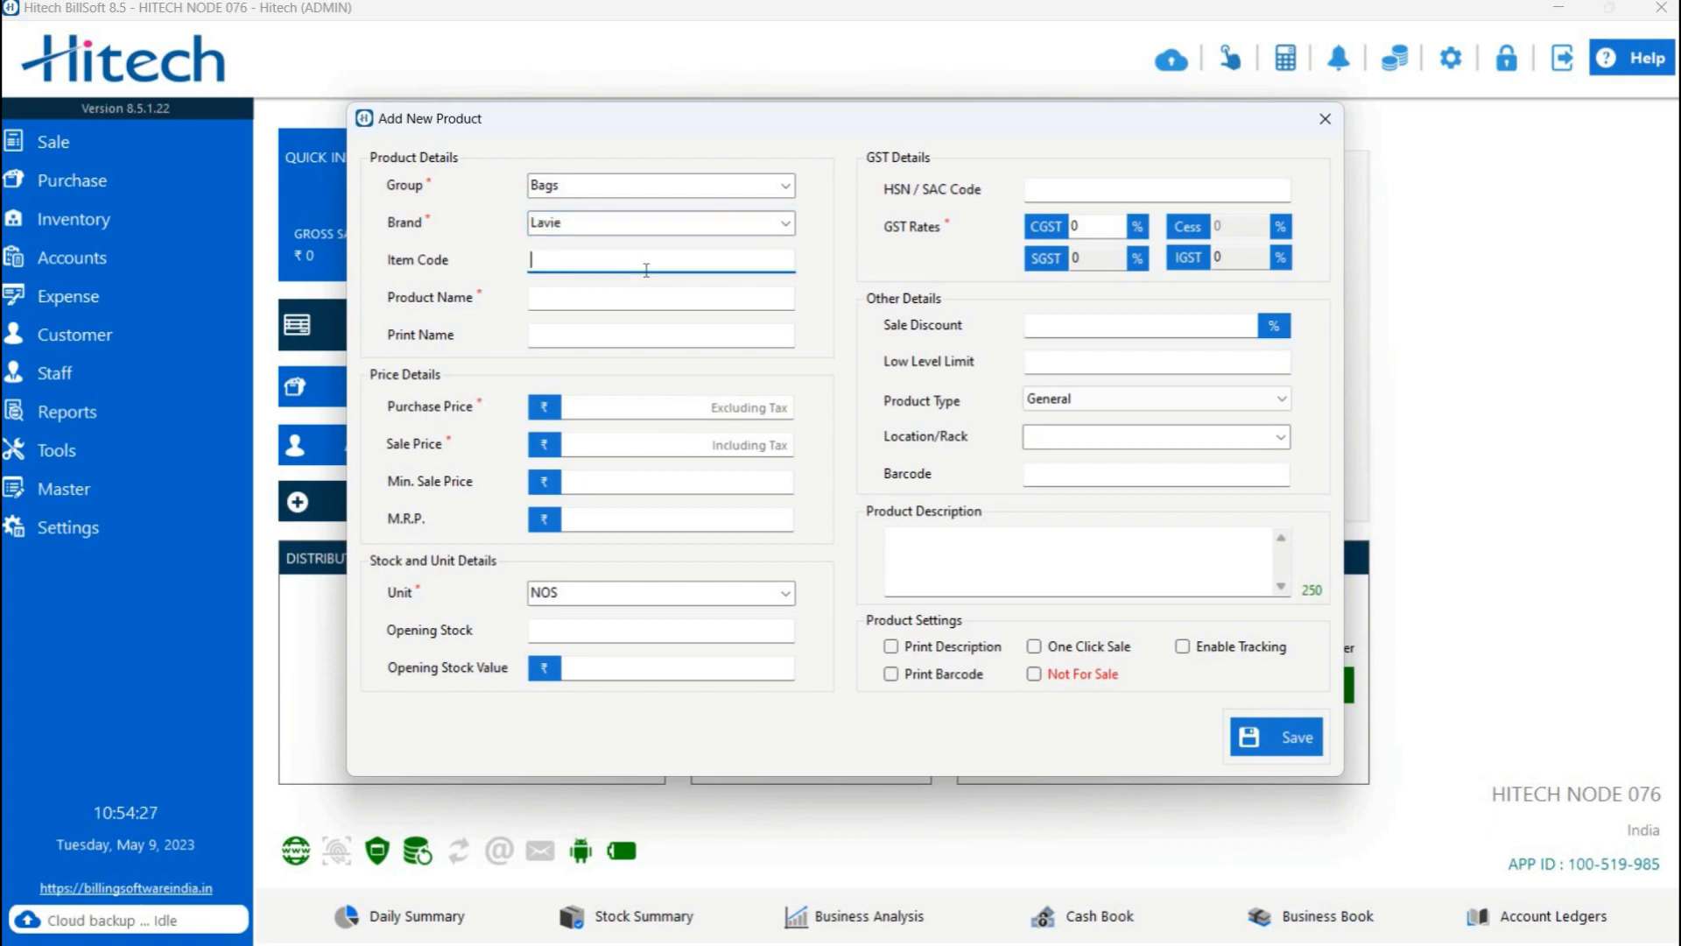
text(012)
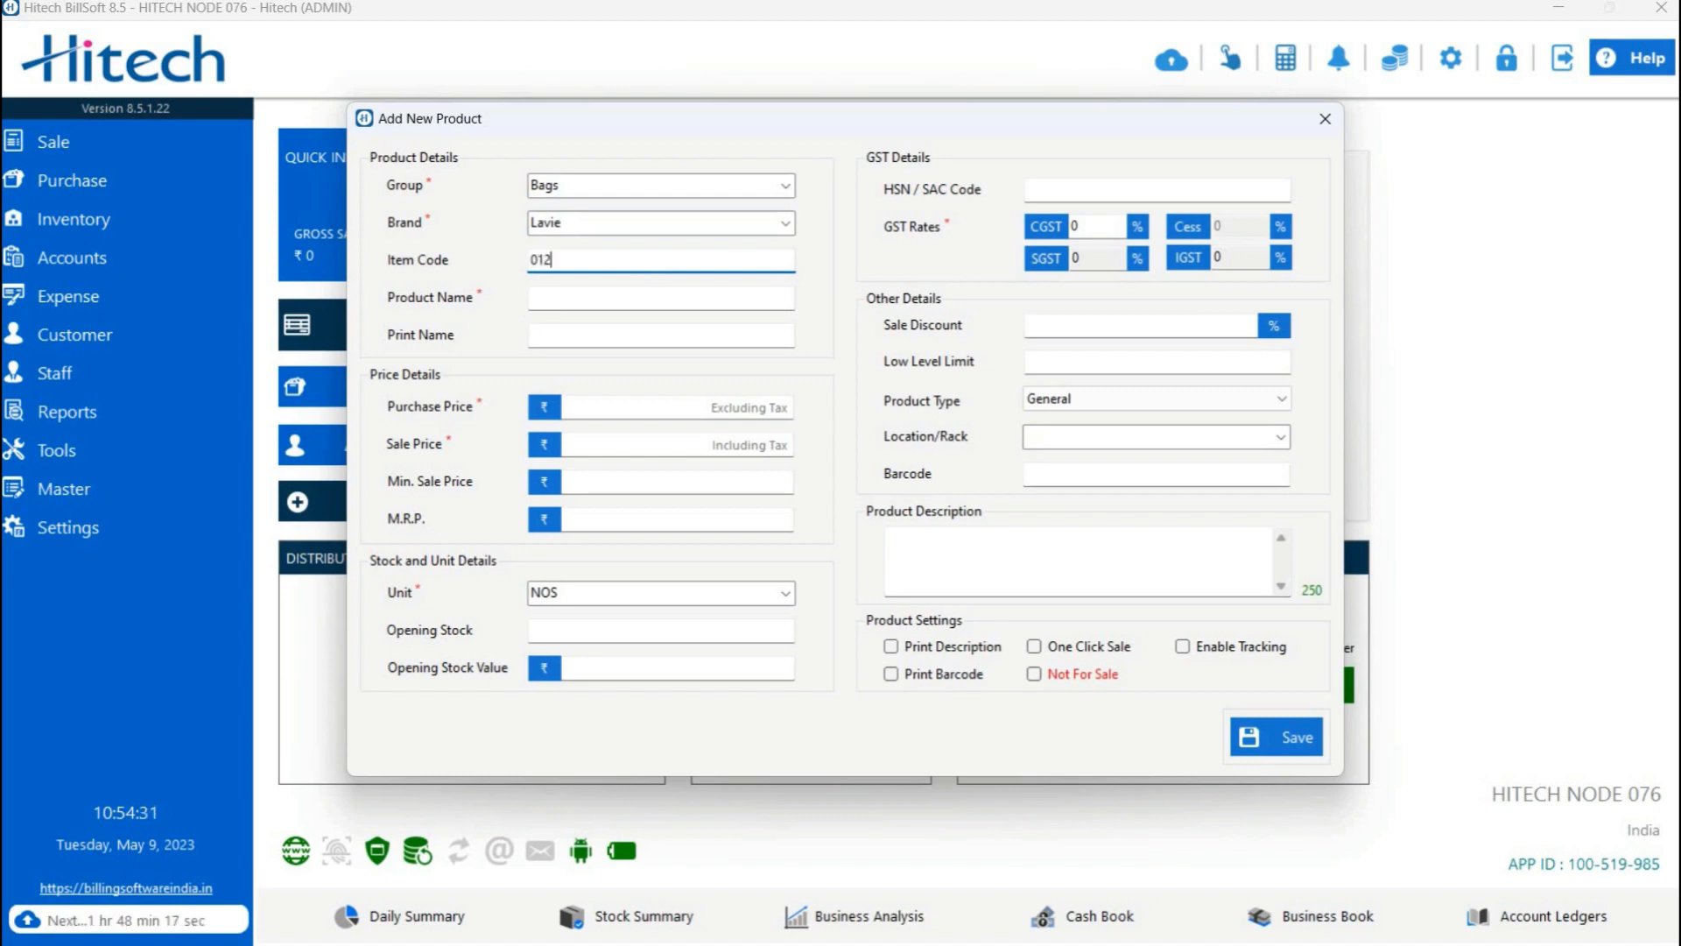
click(662, 298)
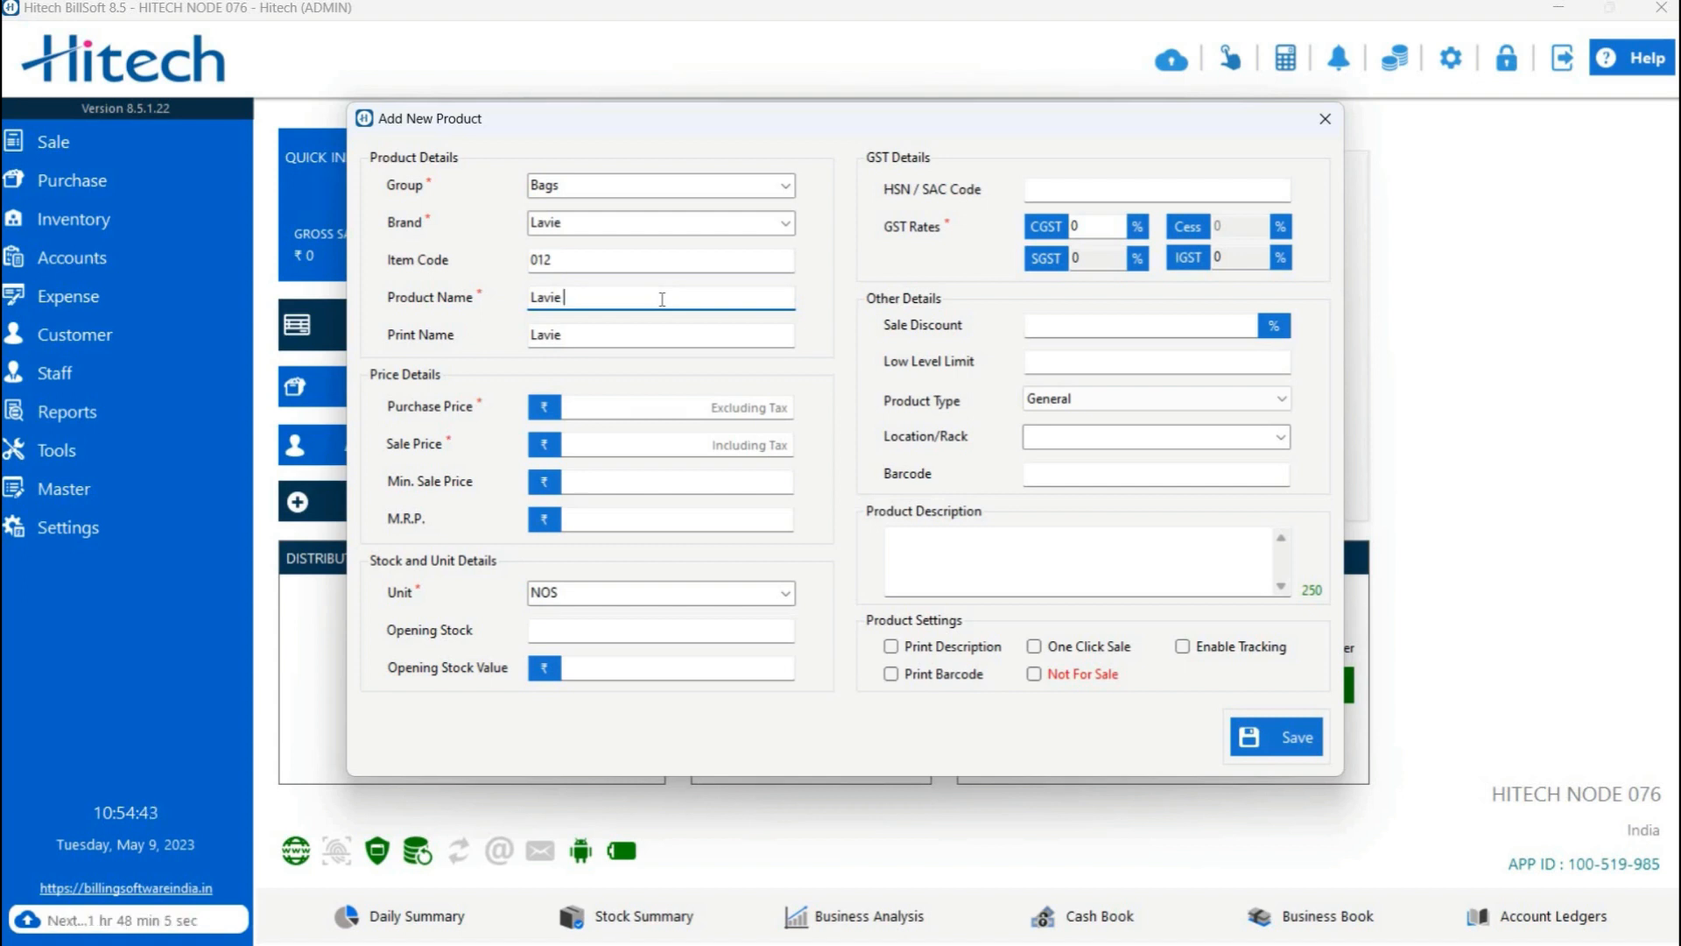
click(627, 342)
text(gree)
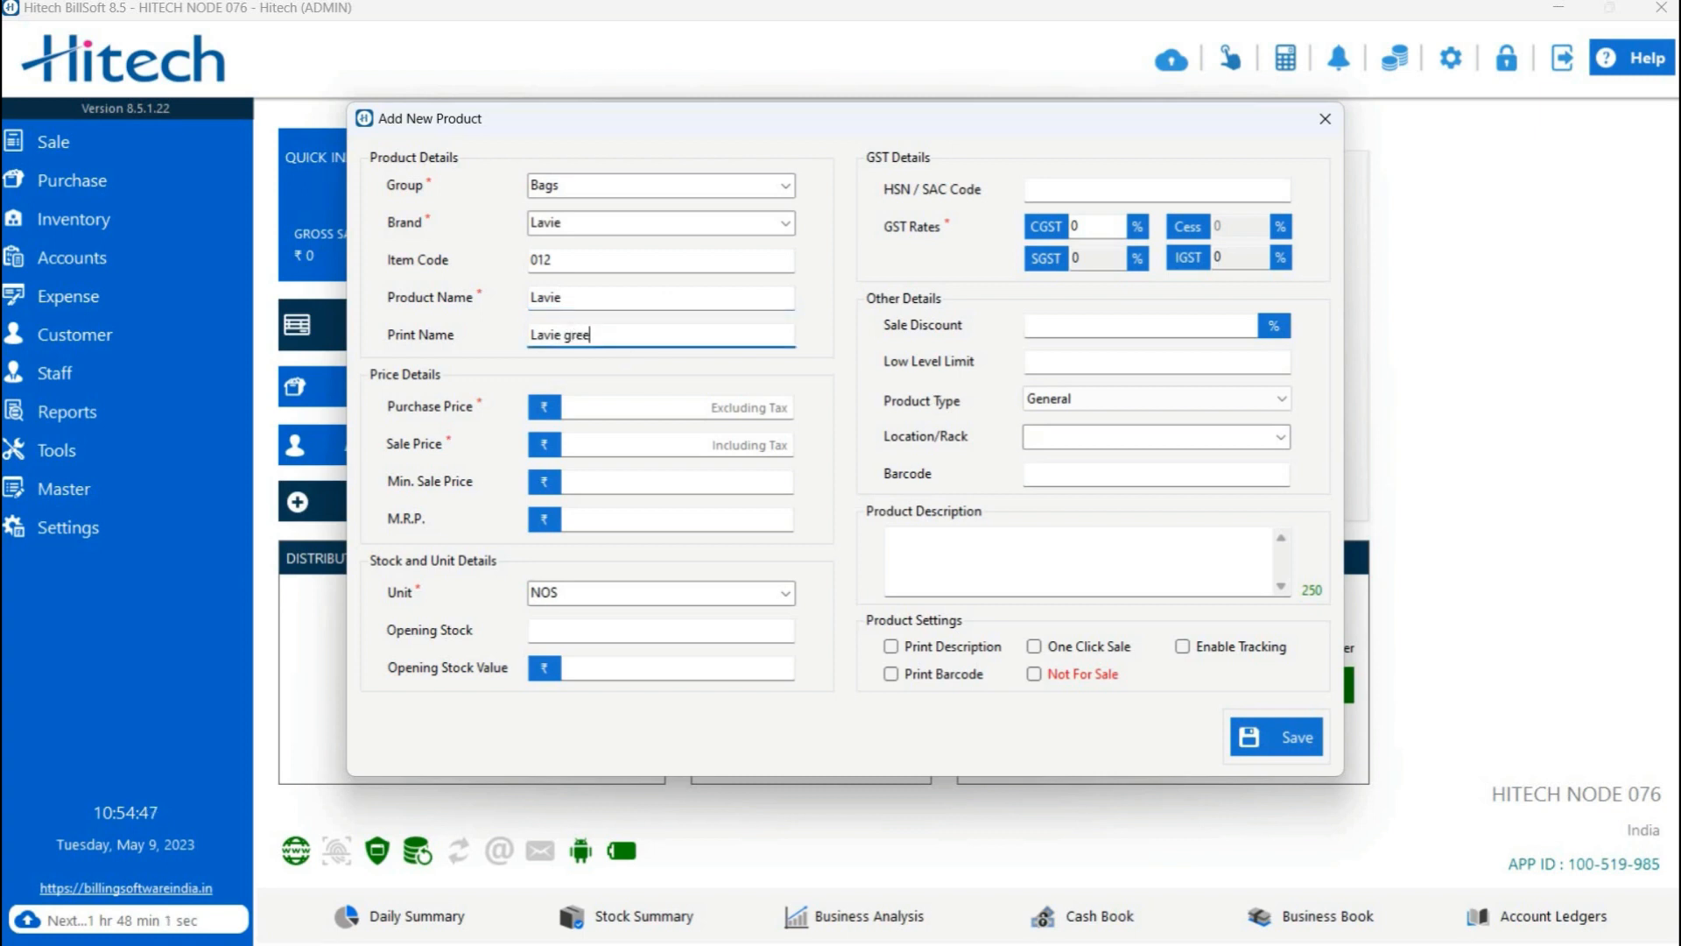
text(n bag)
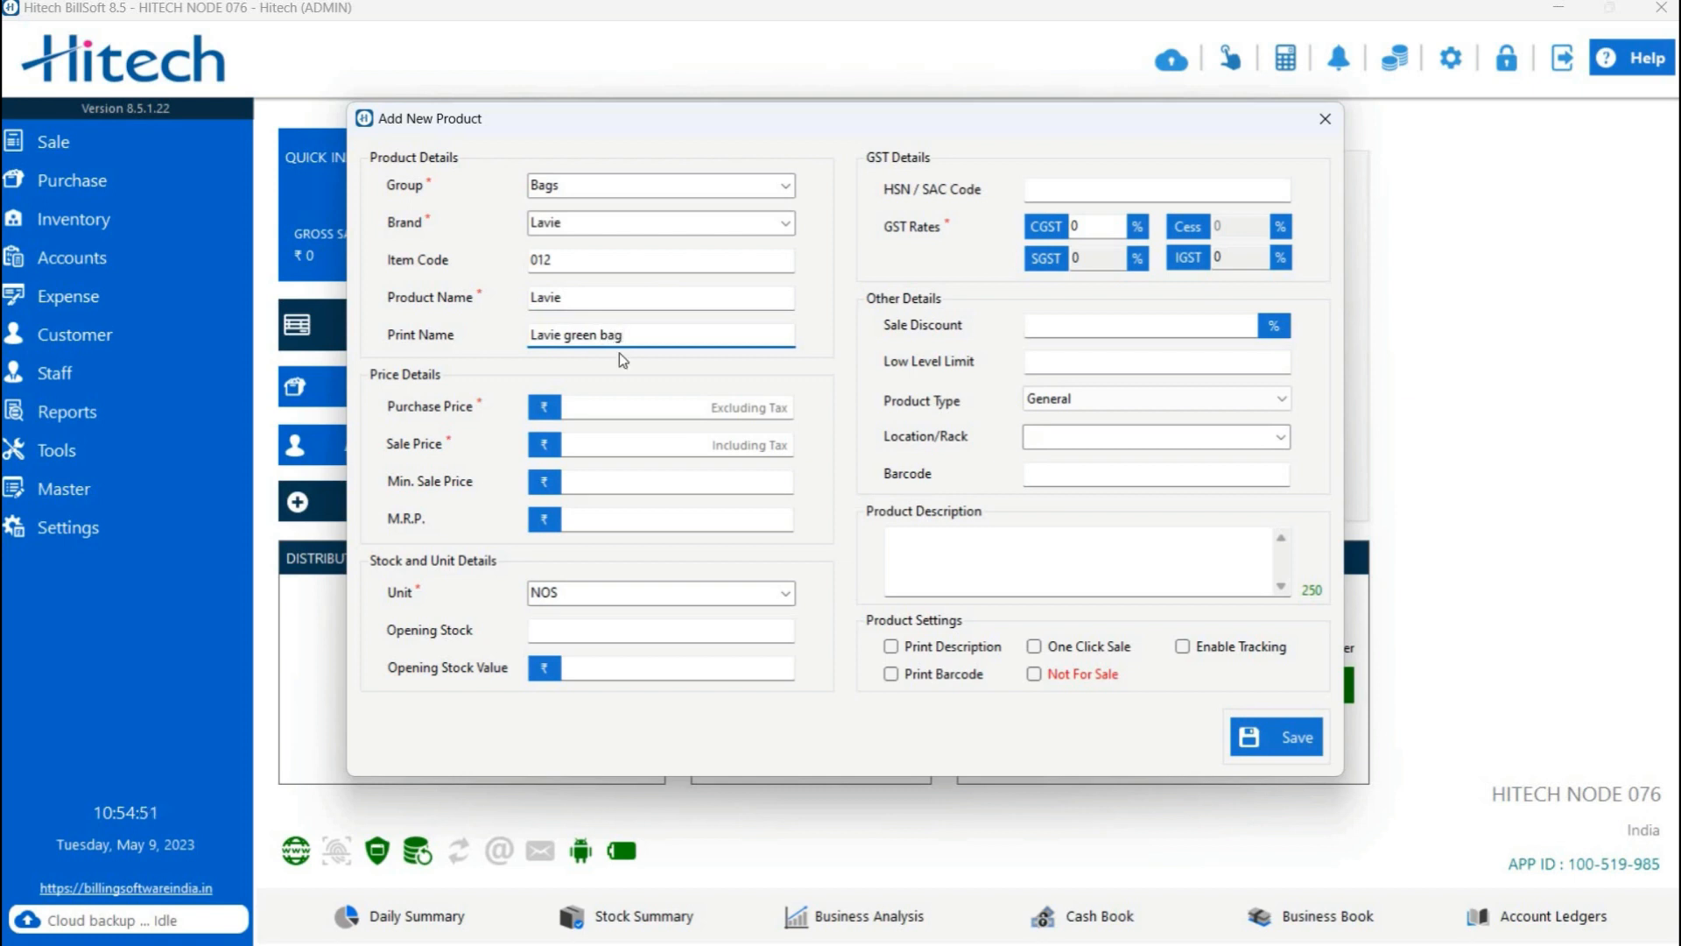
- Set the product's purchase price to 500 and its sale price to 1000, leaving minimum sale price and M.R.P. blank
click(601, 411)
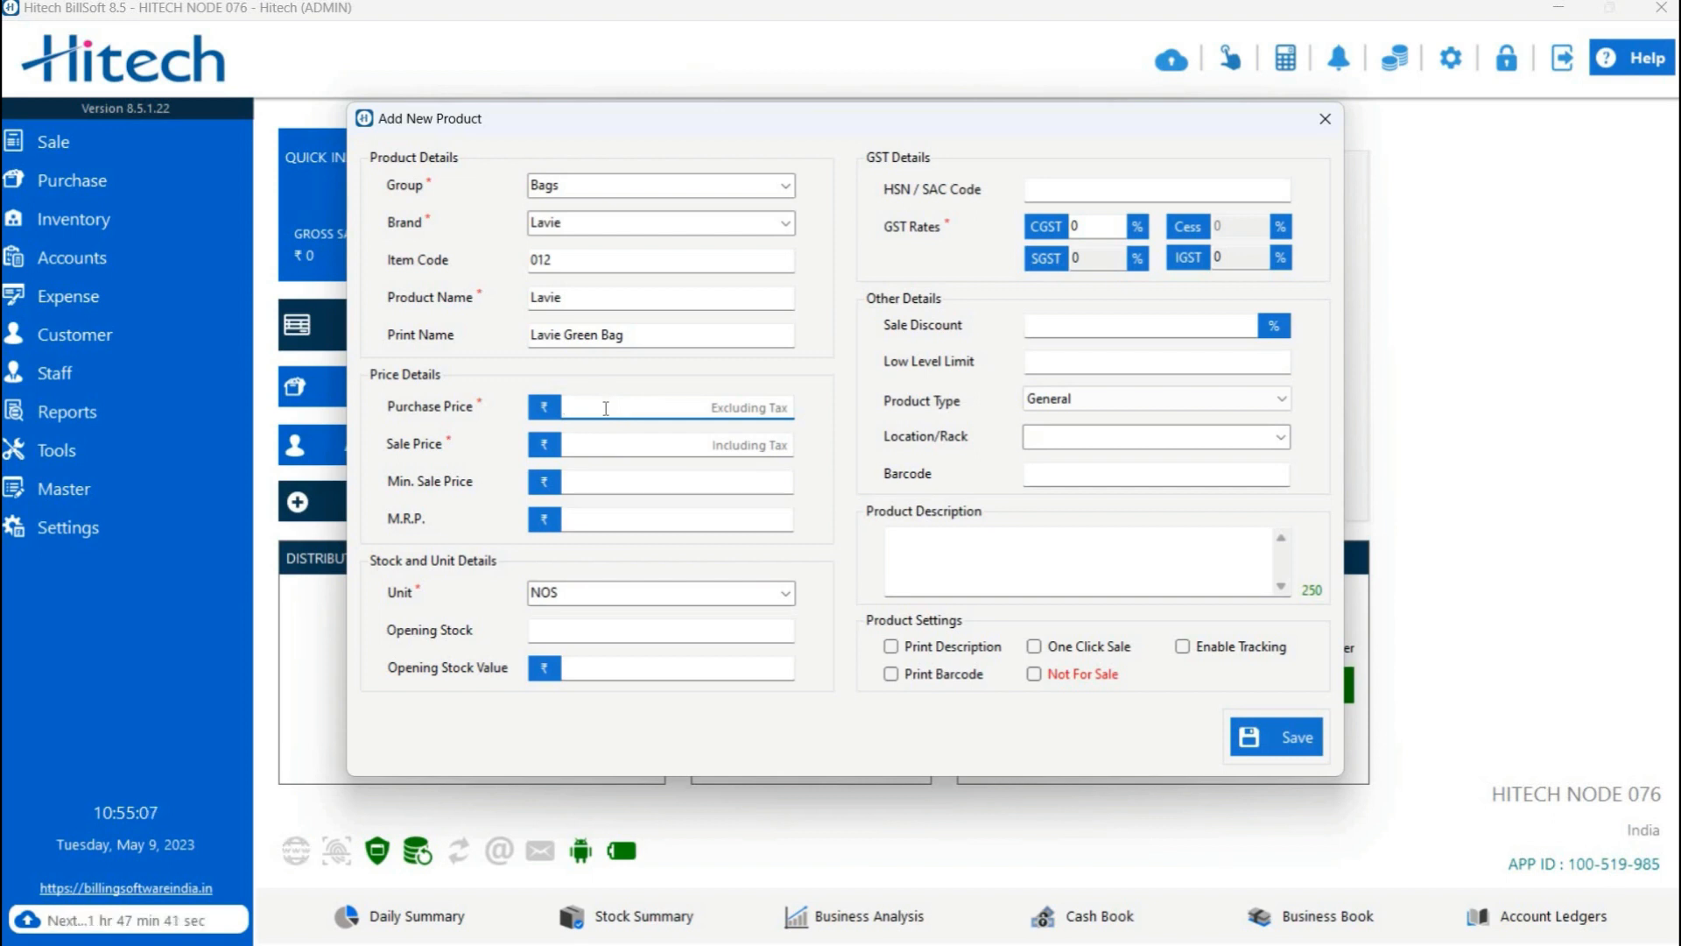
text(500)
click(612, 452)
text(1000)
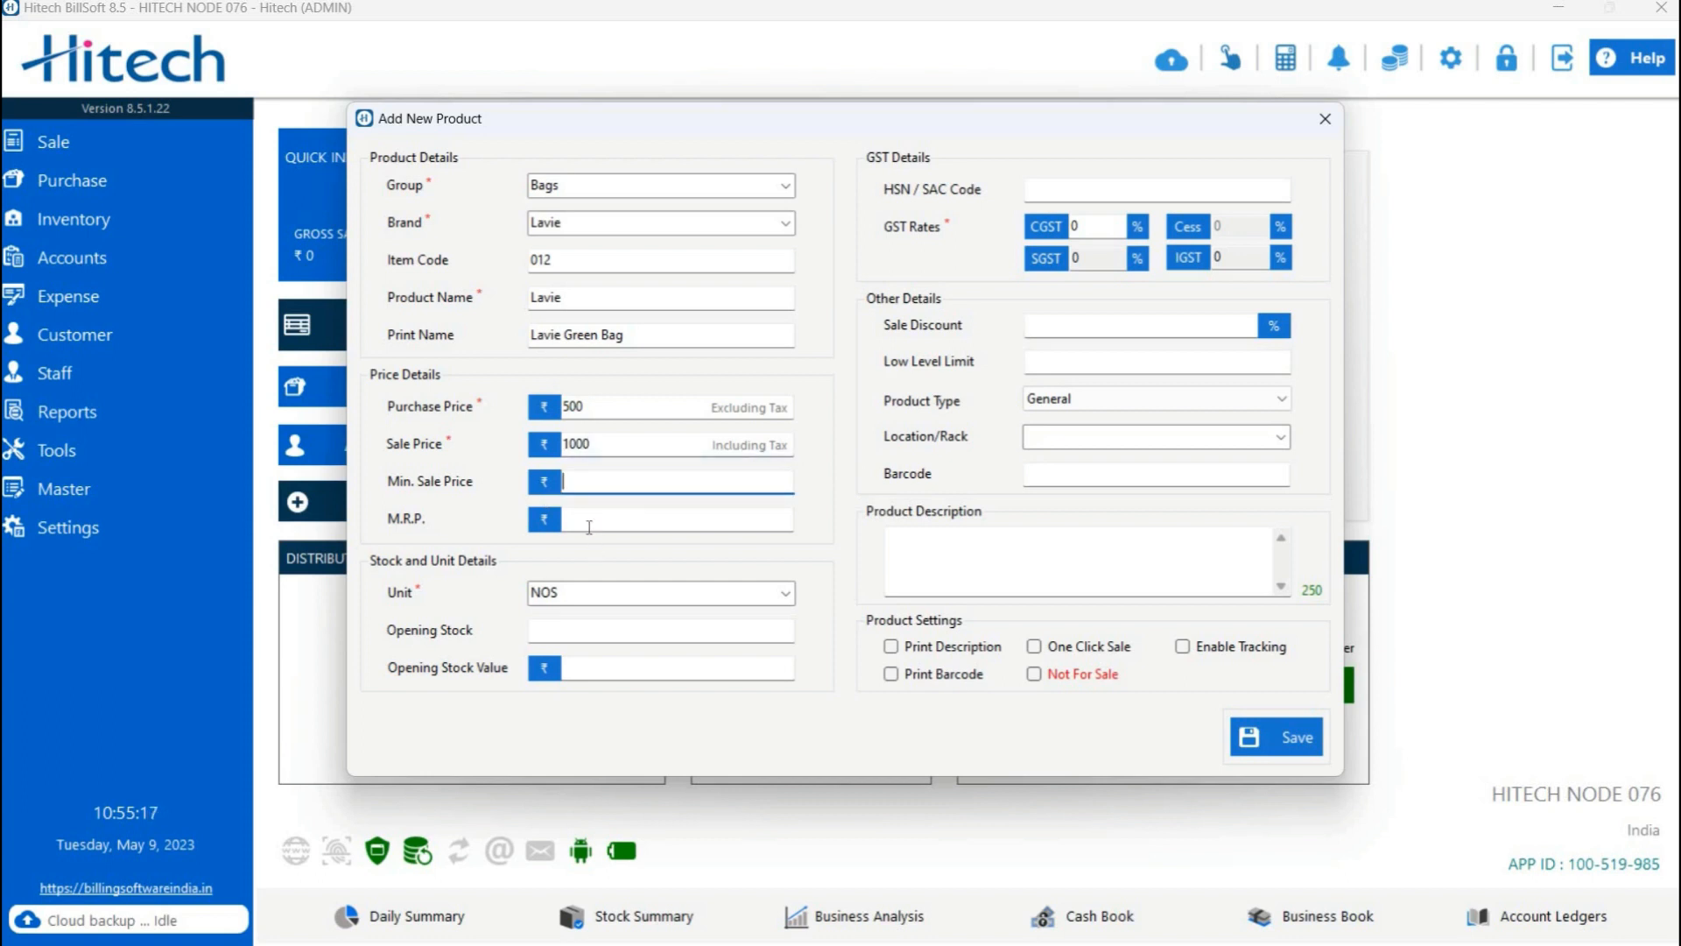
click(589, 526)
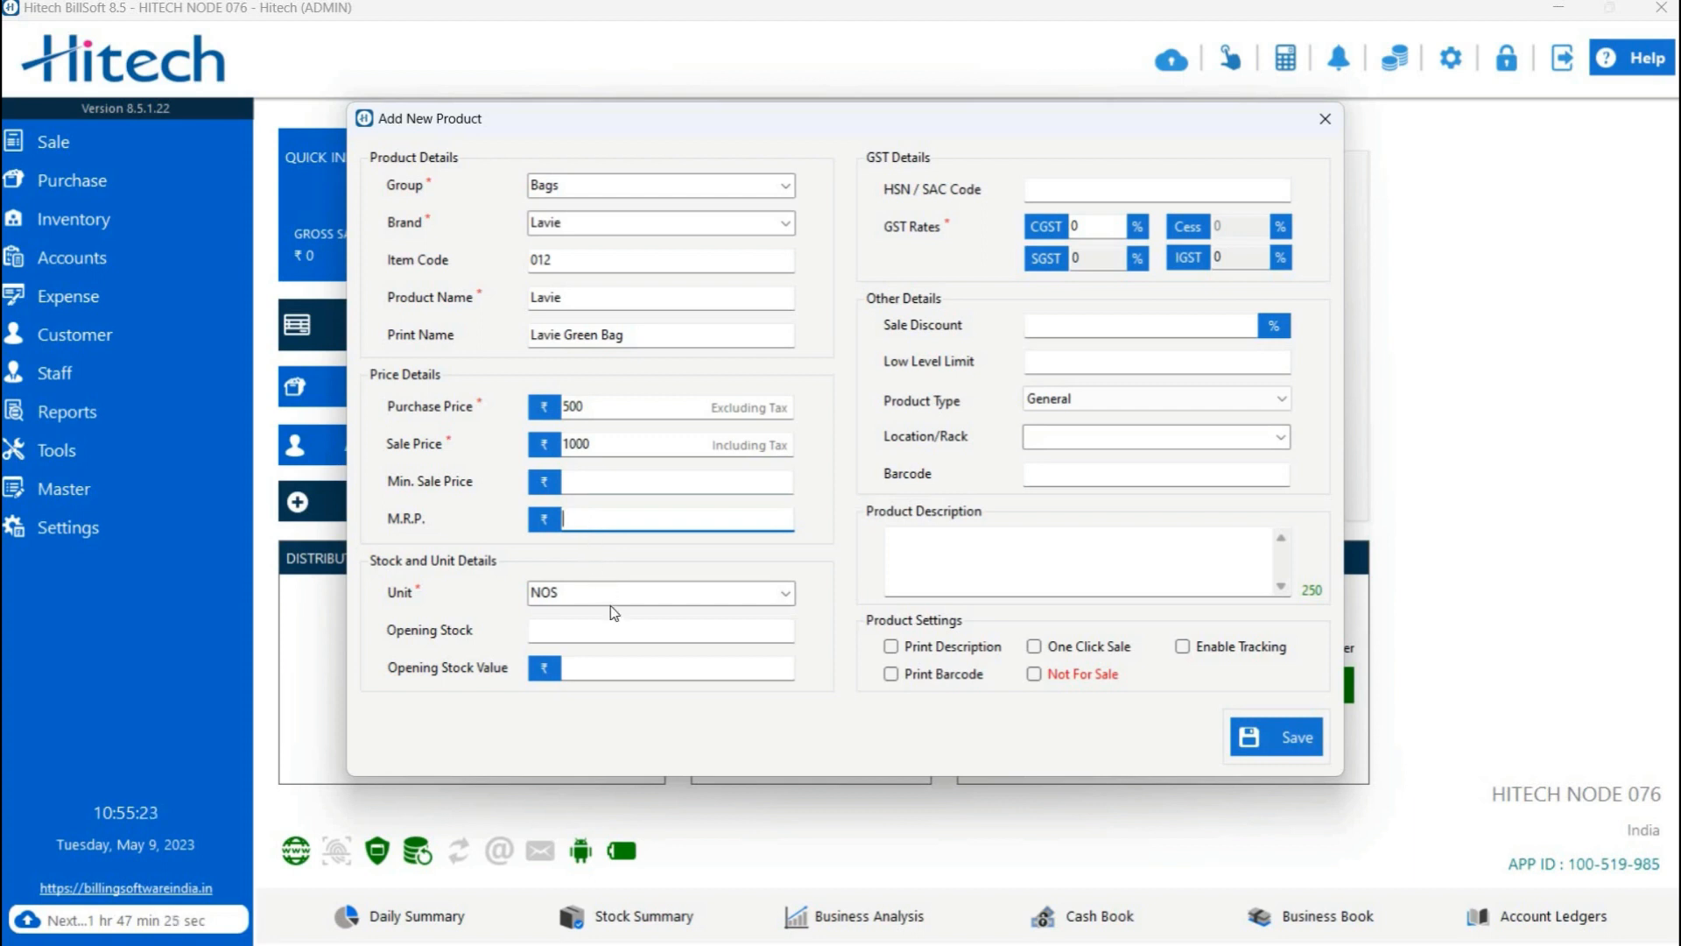
key(Tab)
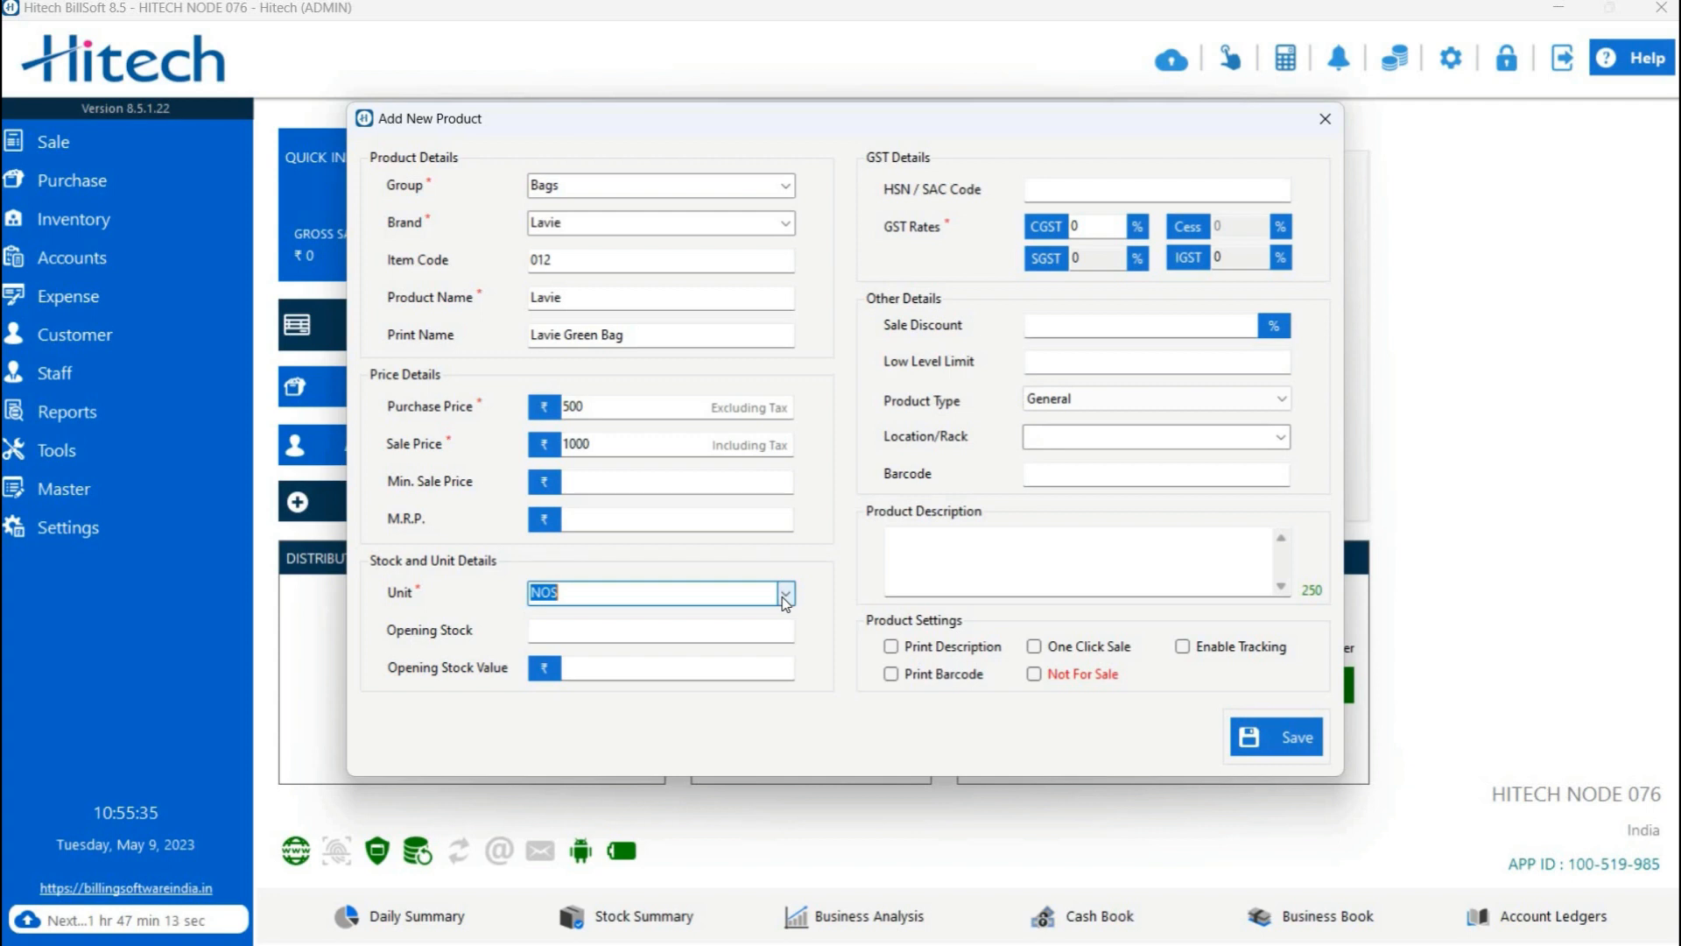
- Keep NOS as the product's unit and set its opening stock to 50
click(785, 594)
click(784, 593)
click(637, 634)
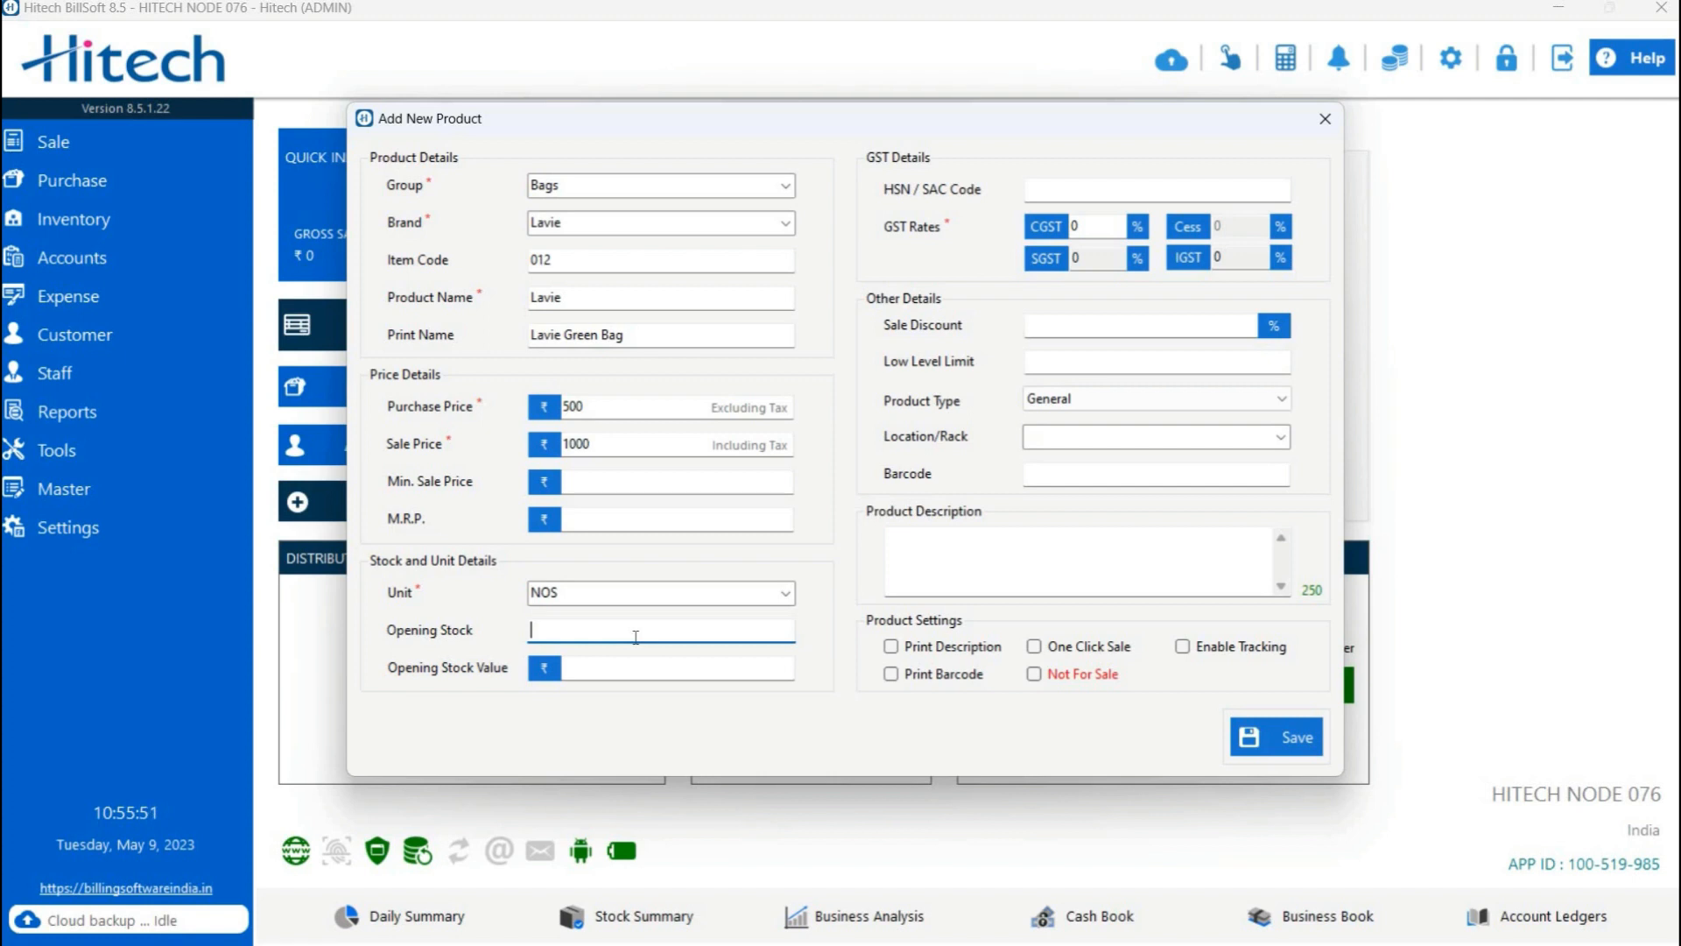
text(50)
- Leave the GST details as they are, and set the sale discount to 2% and the low level limit to 10
click(1099, 189)
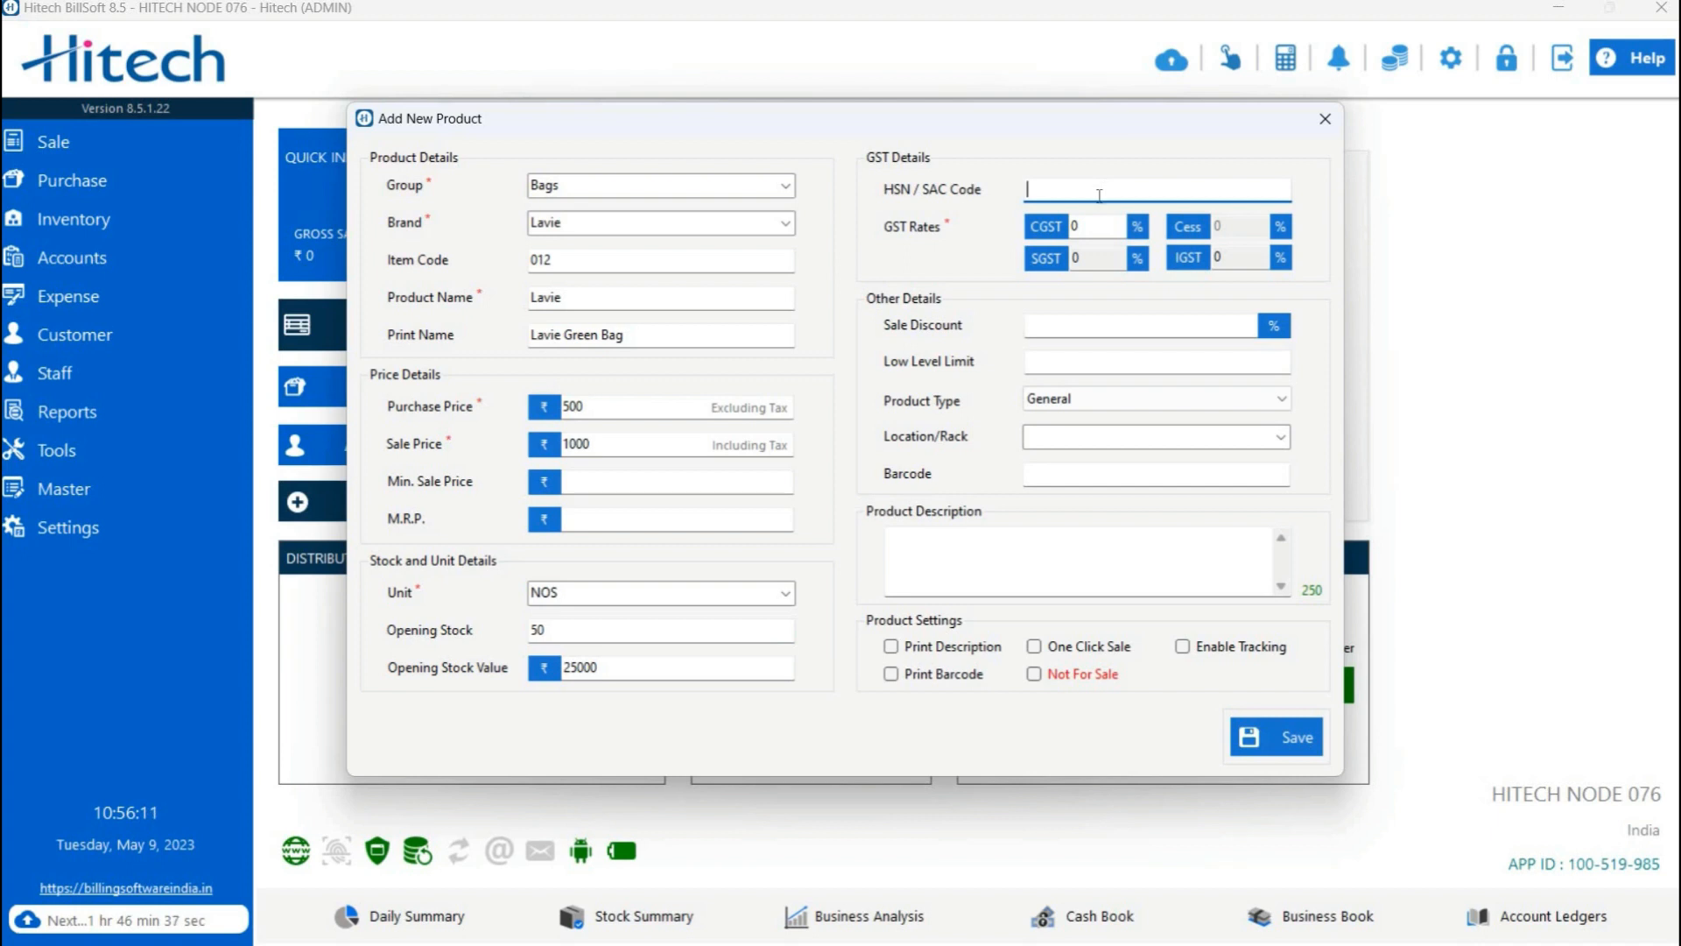
click(1106, 225)
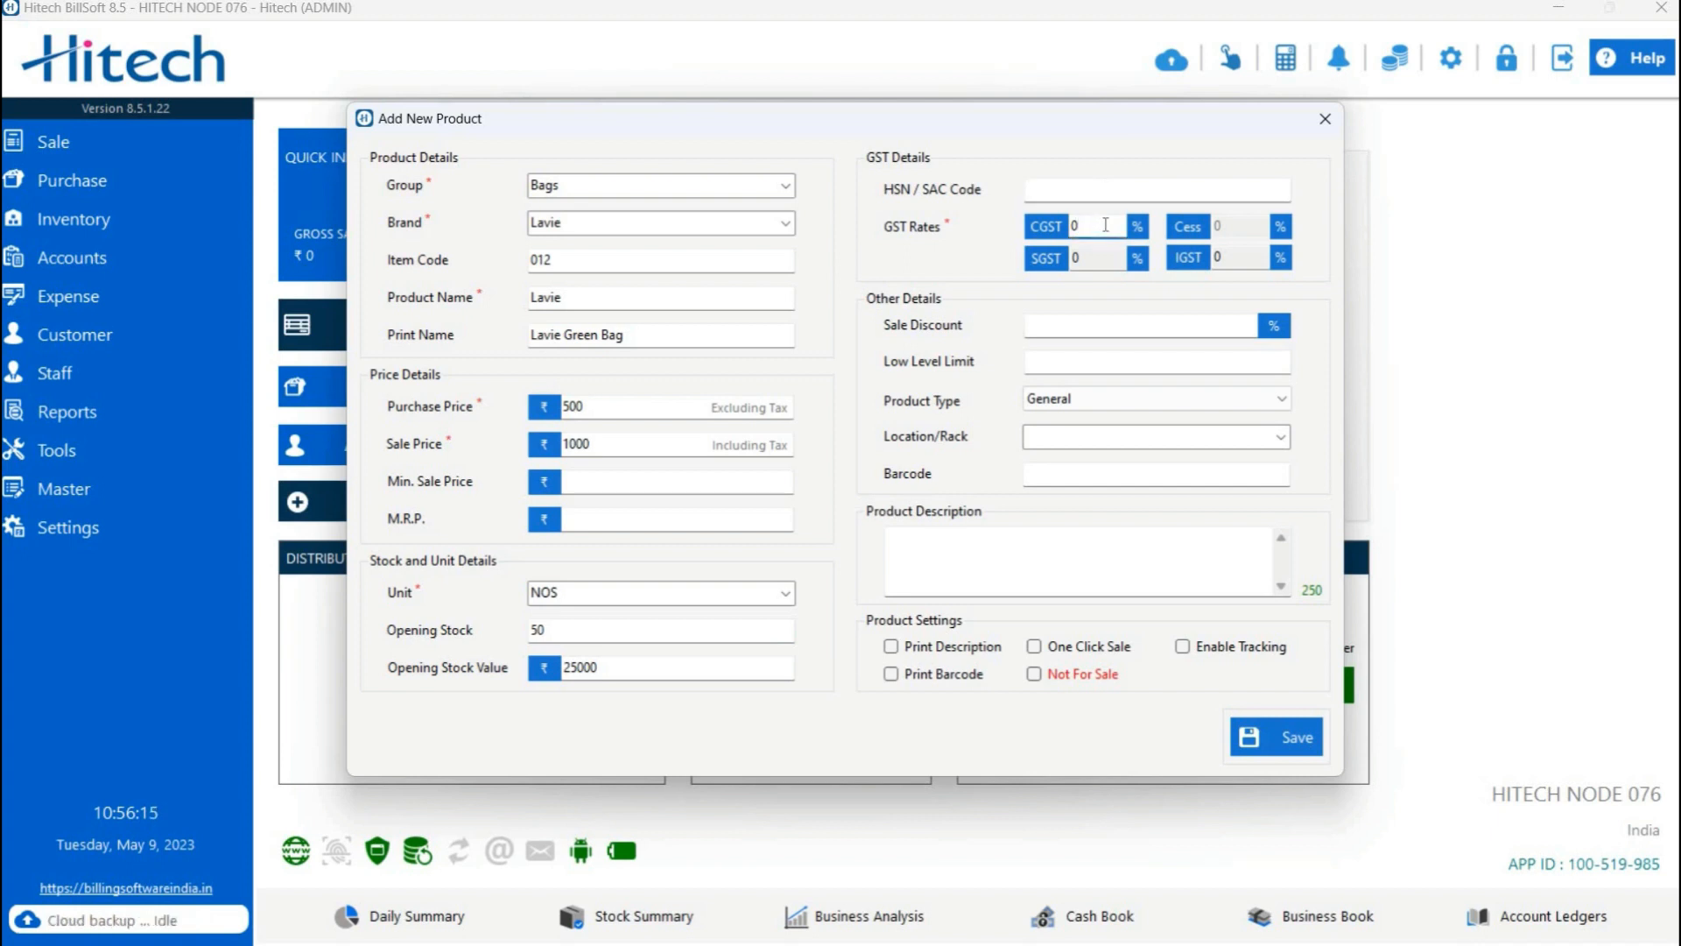
click(1096, 322)
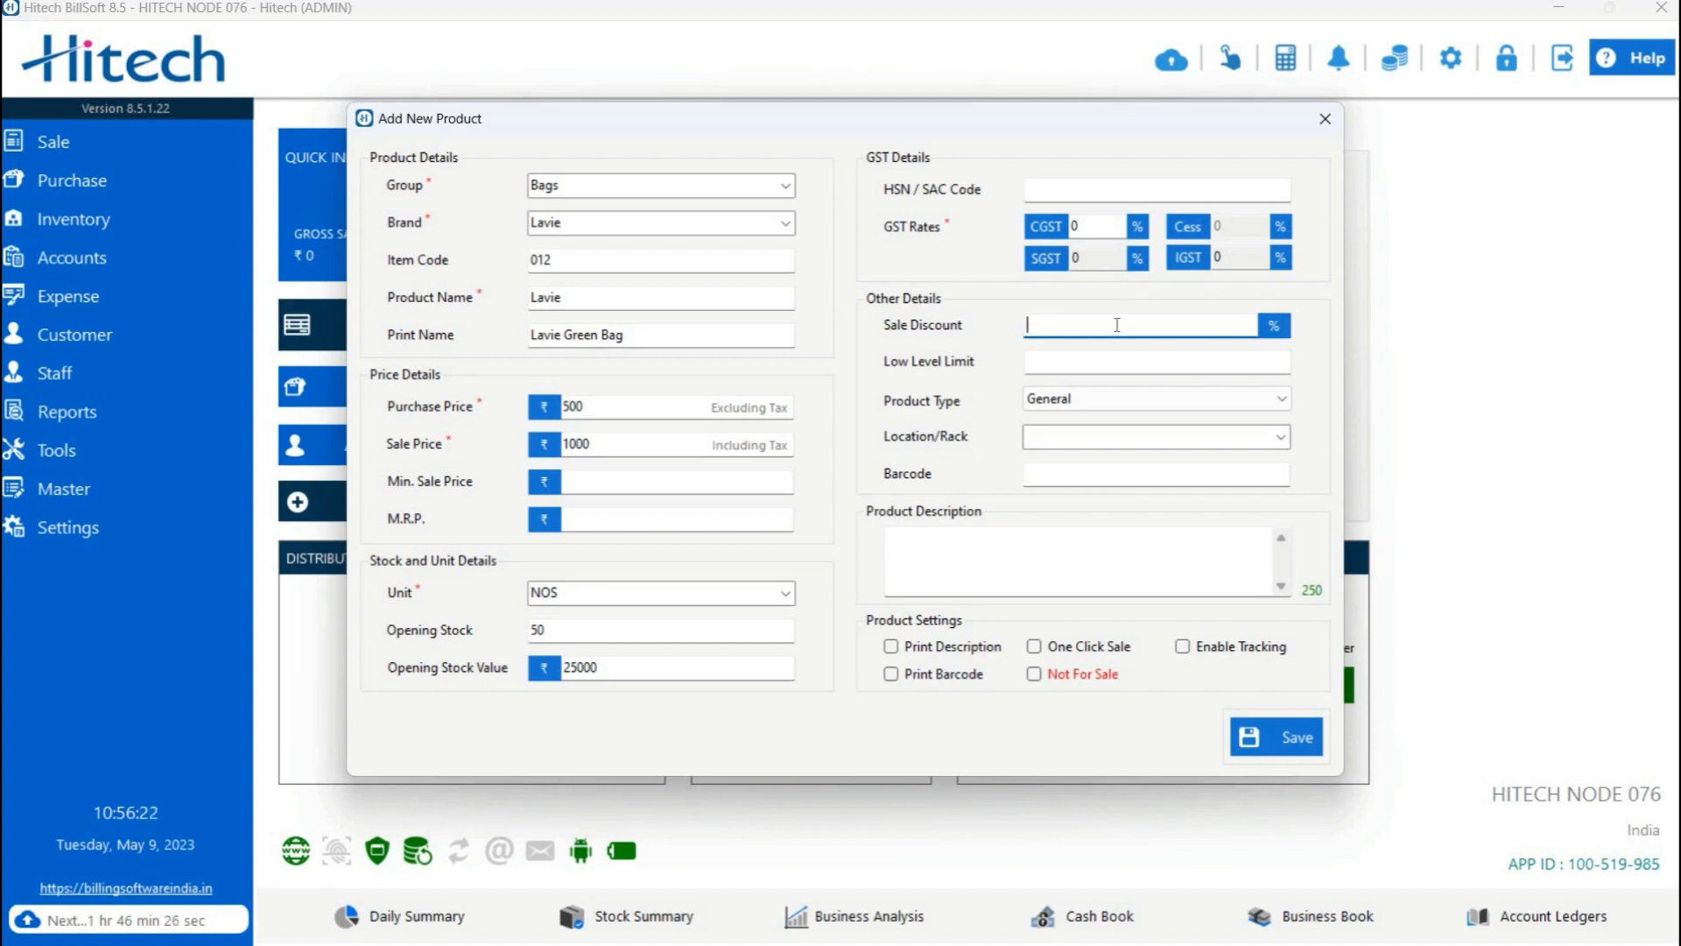
text(2)
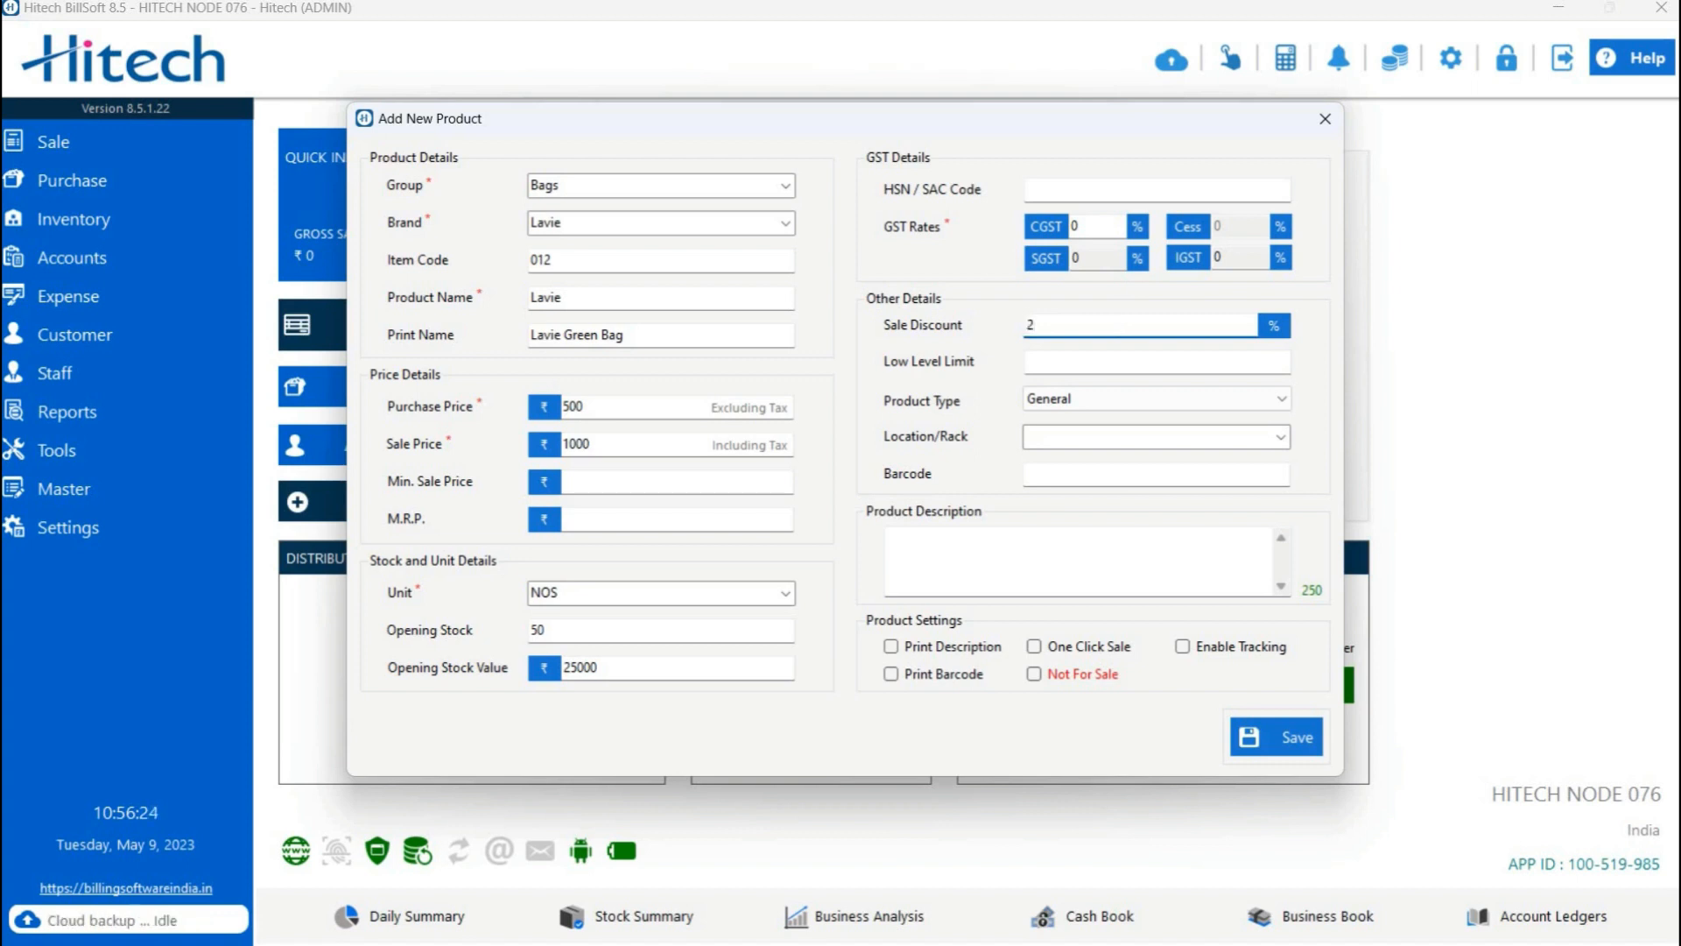
click(1095, 359)
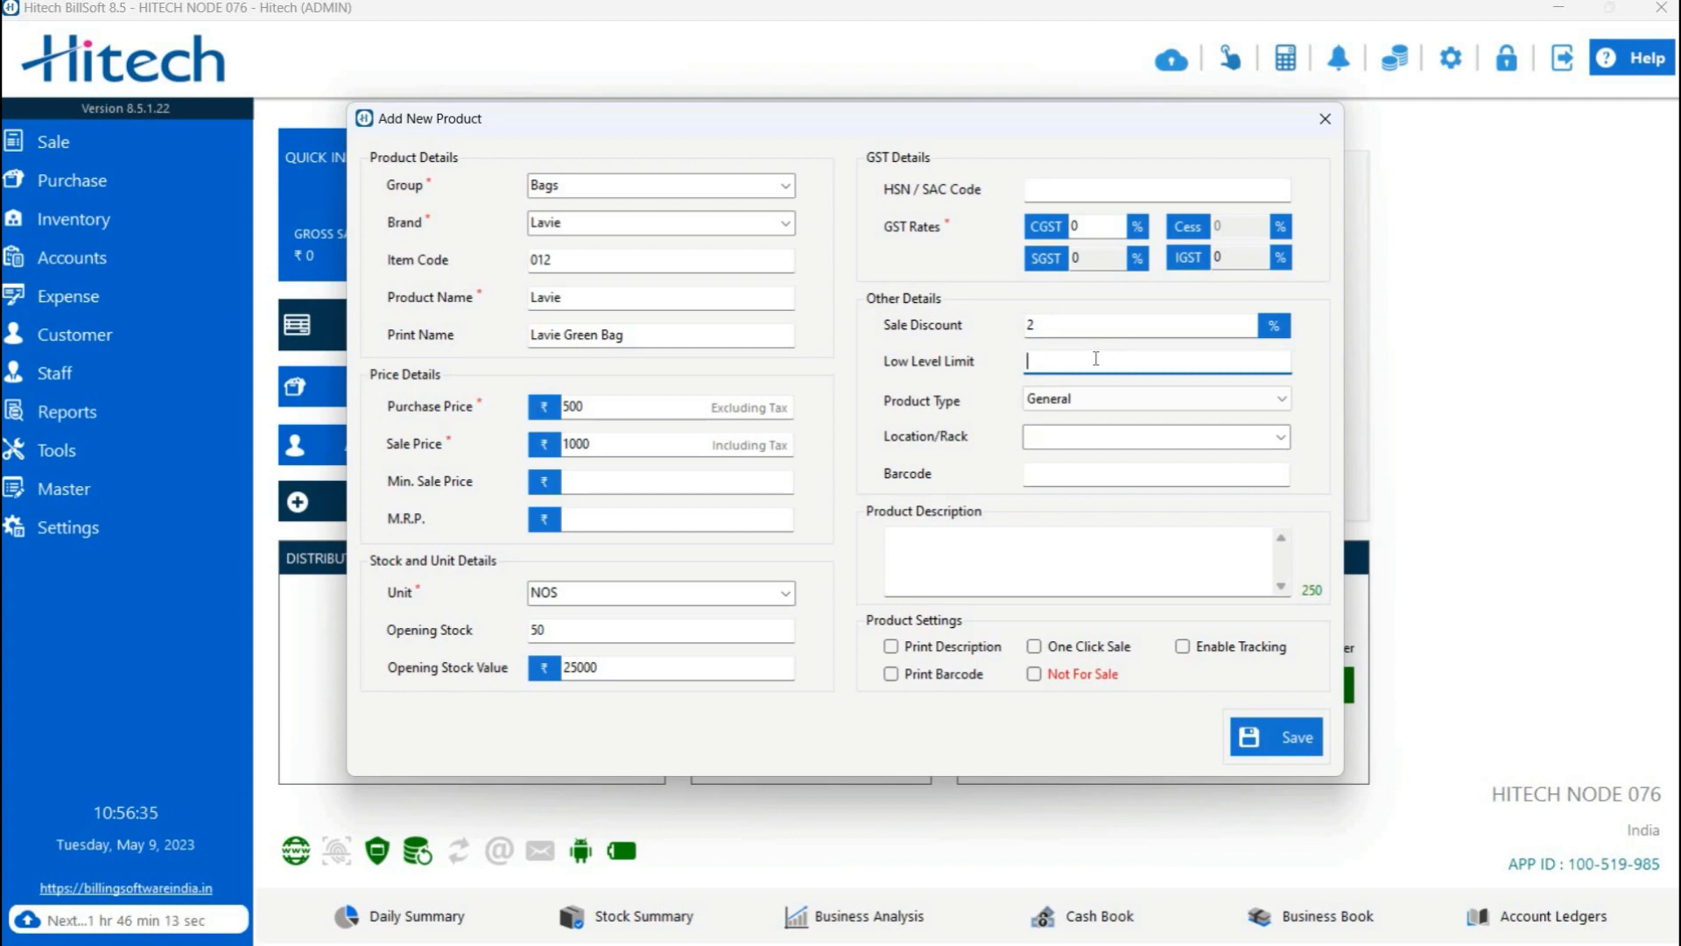
text(10)
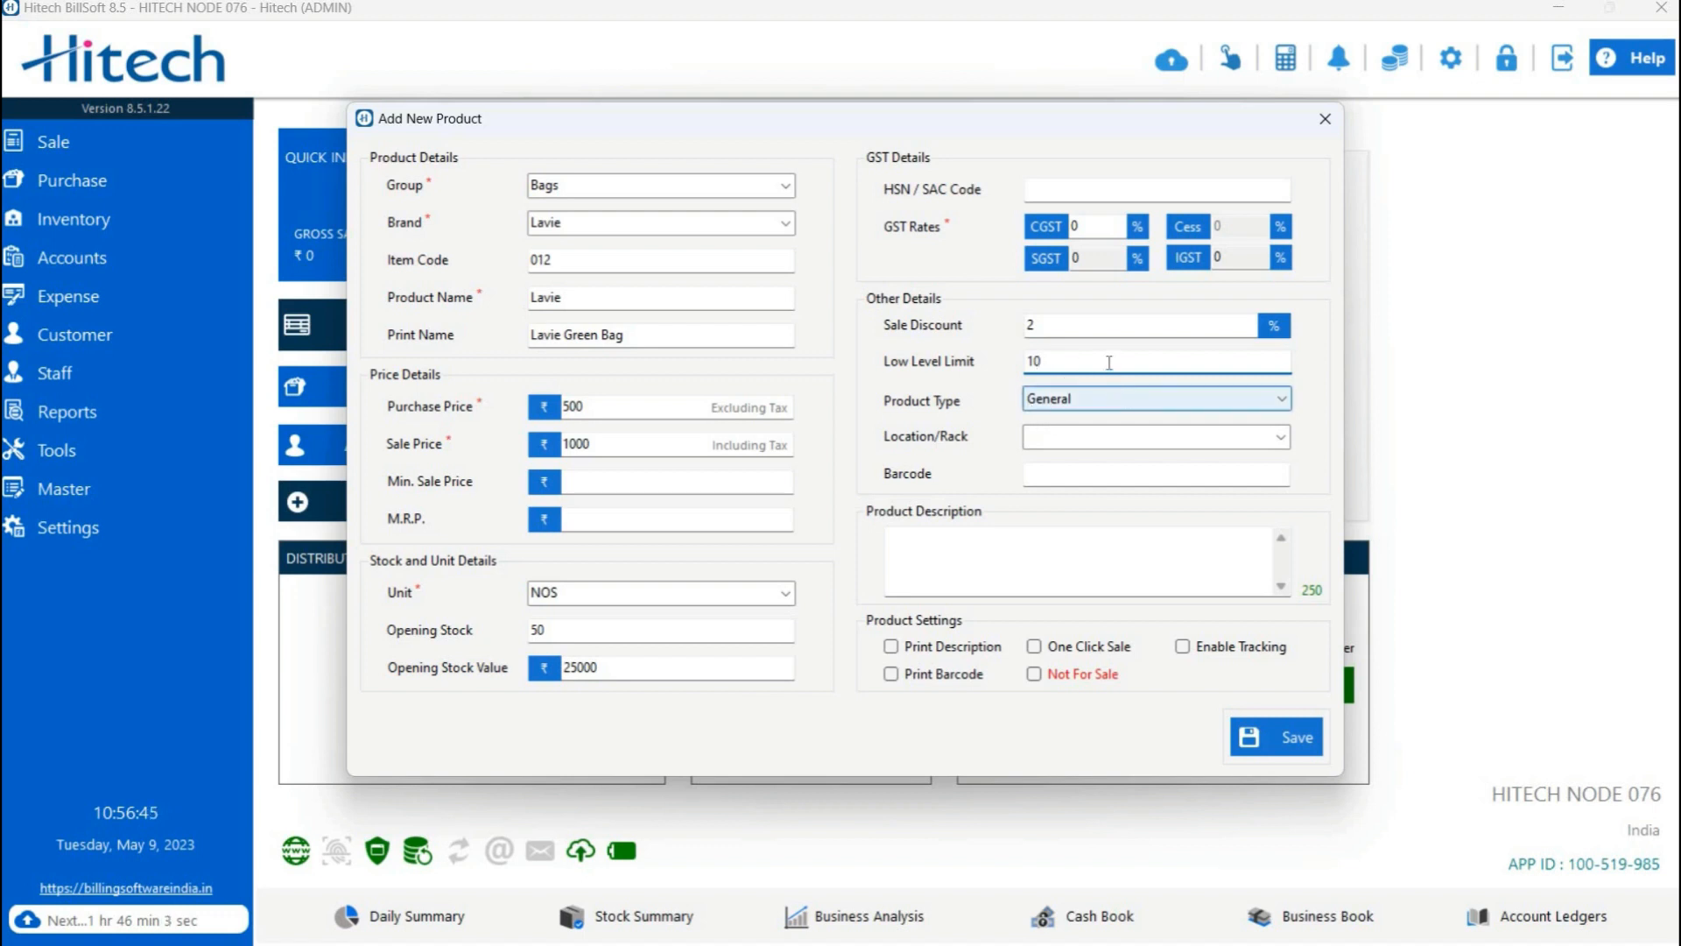
- Keep the product type General and assign the location/rack "second row", saving it as a new location name
click(1114, 410)
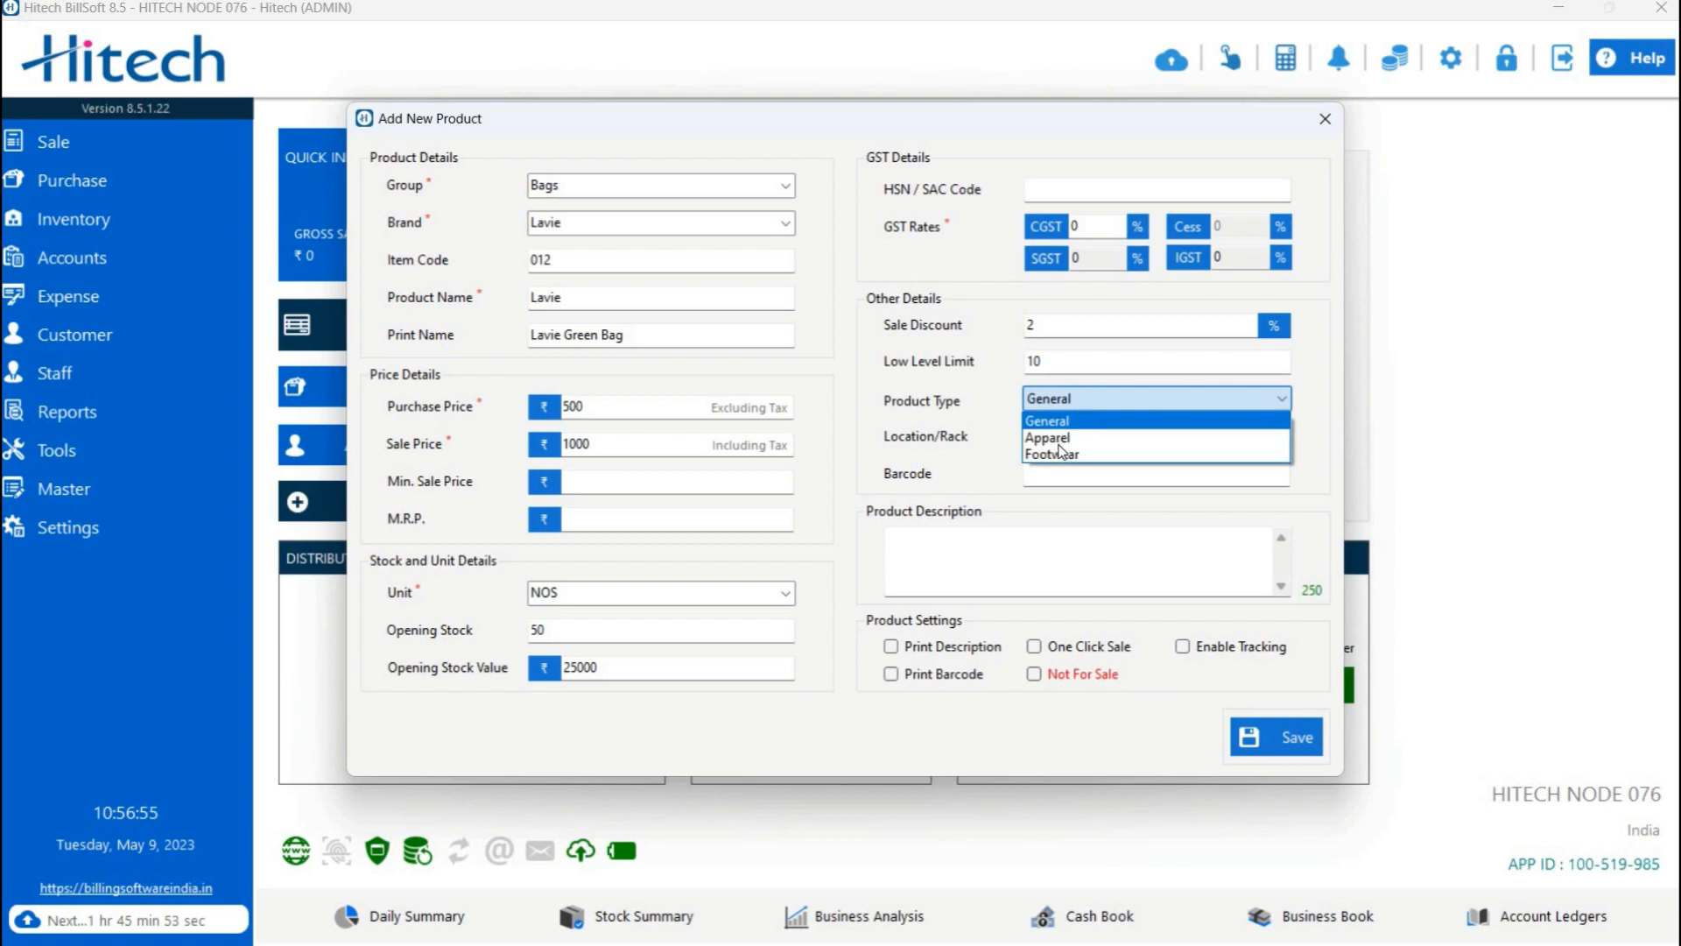
key(Tab)
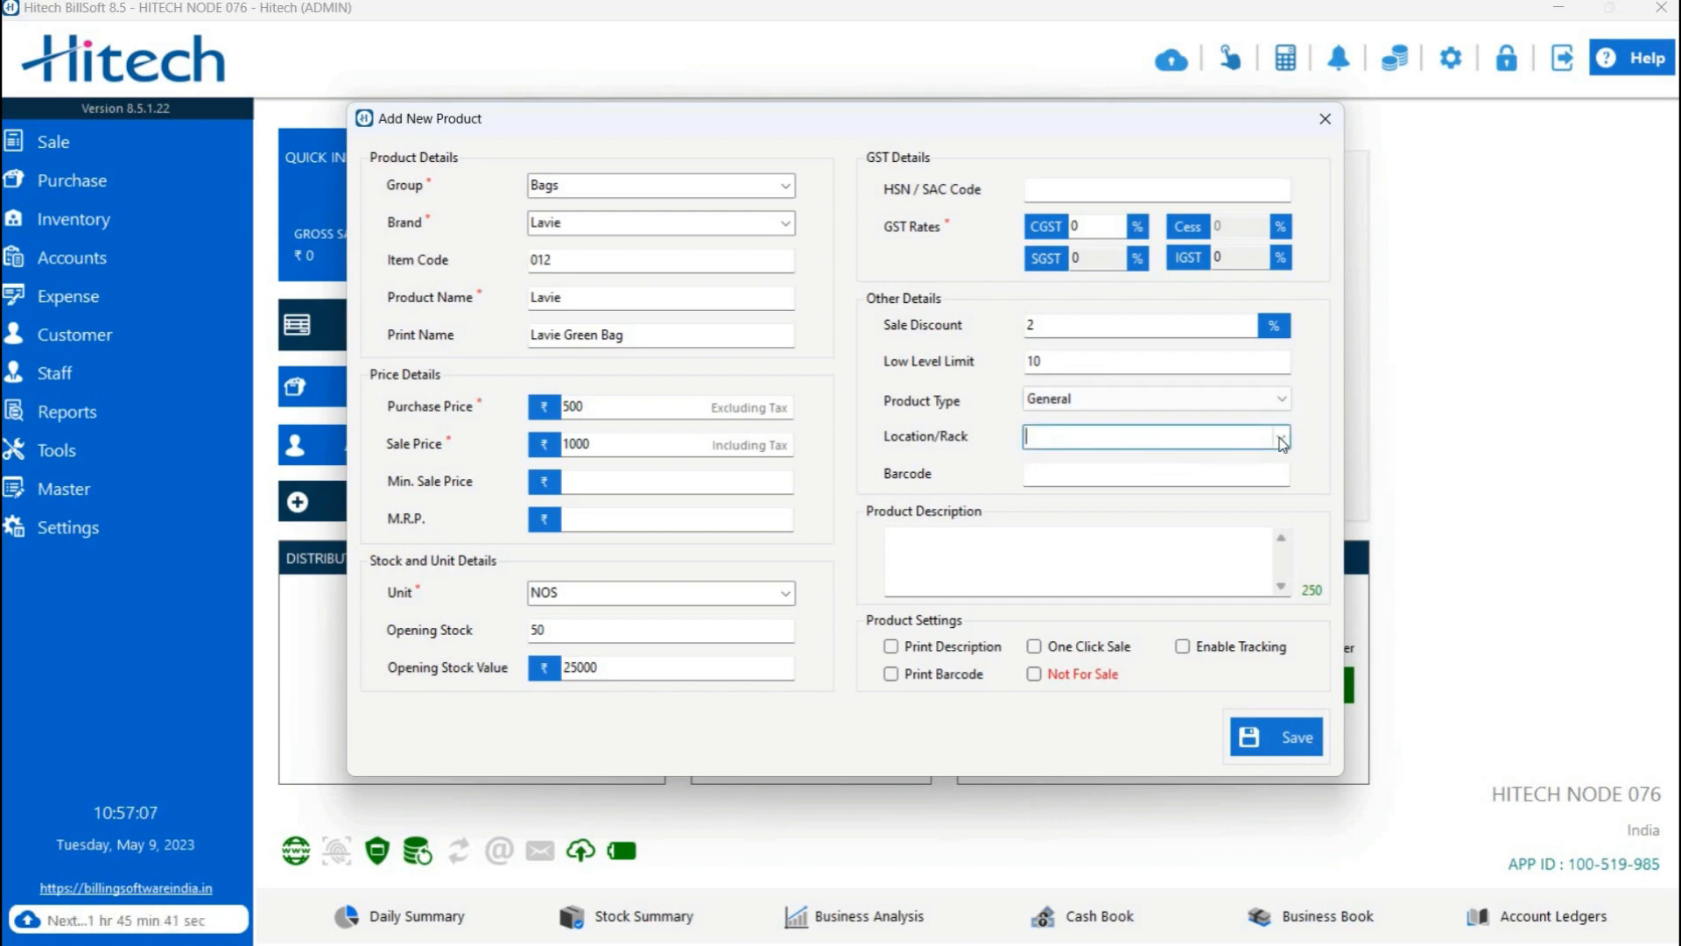
text(second row)
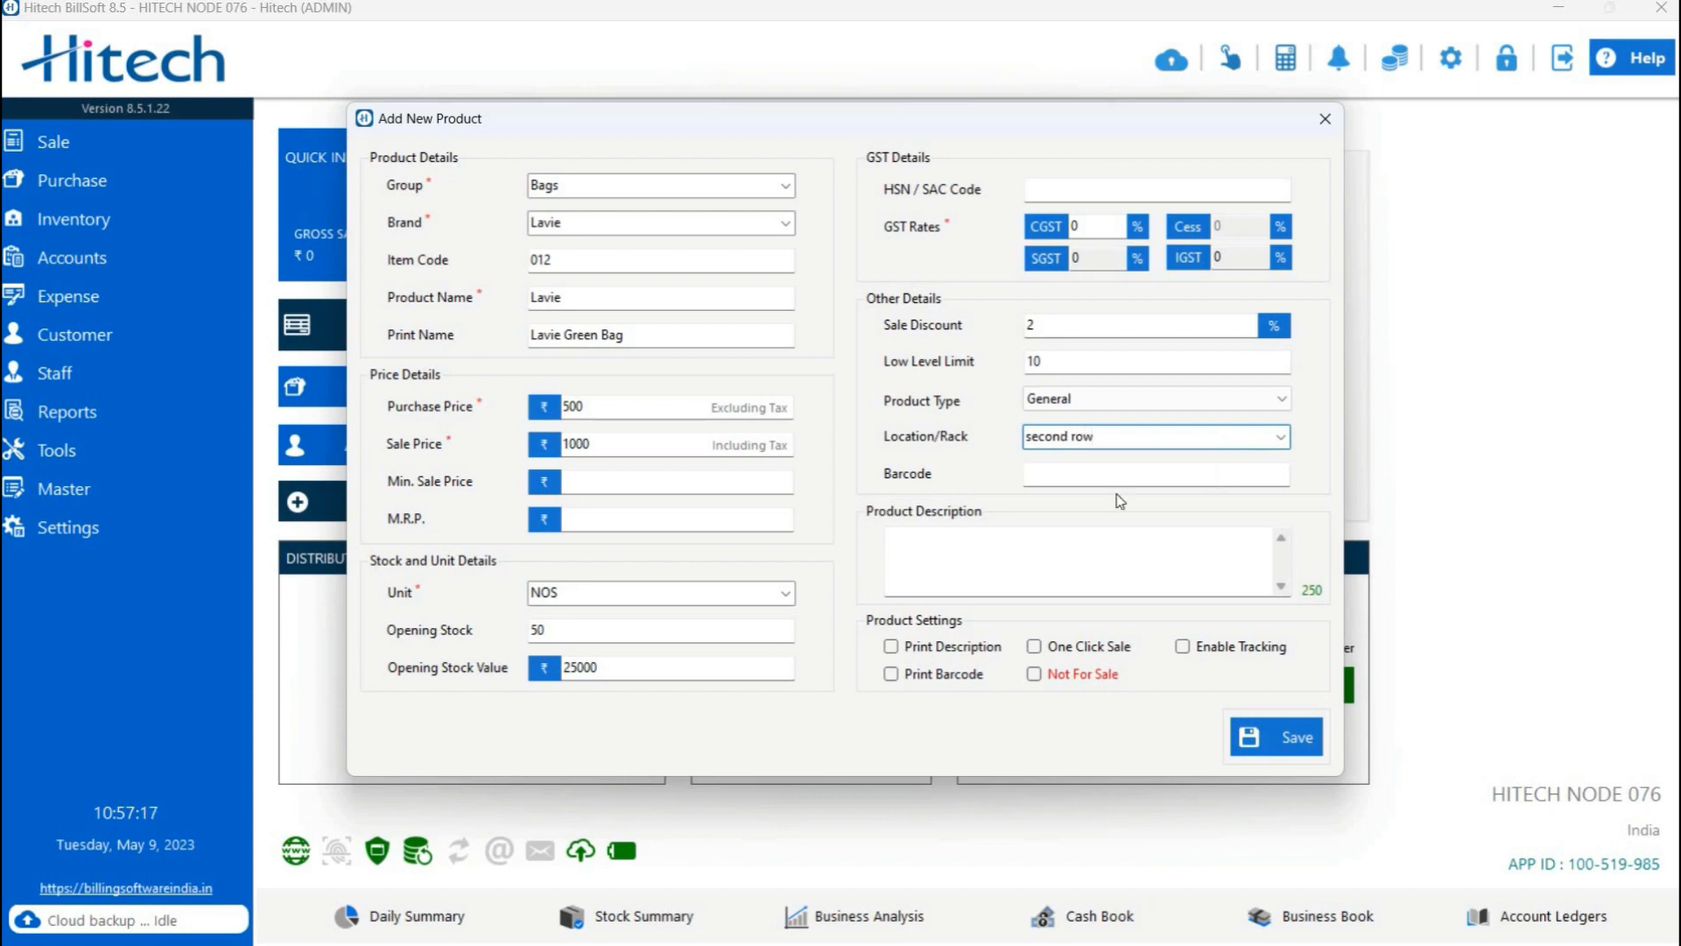
key(Tab)
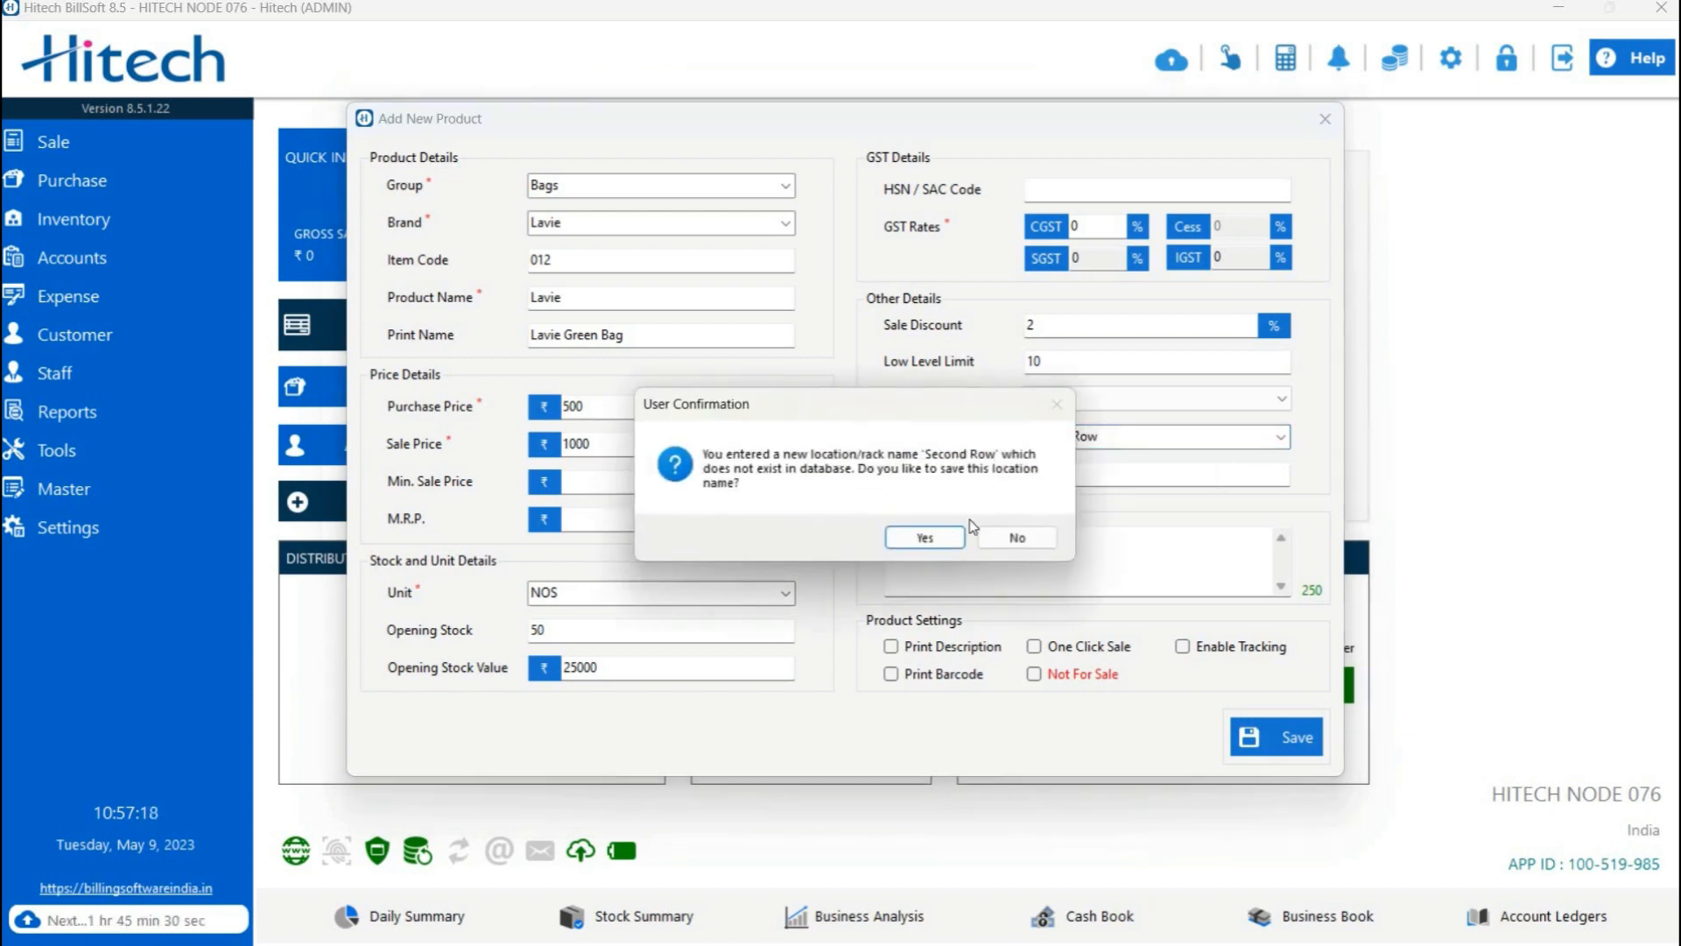
click(925, 537)
key(Return)
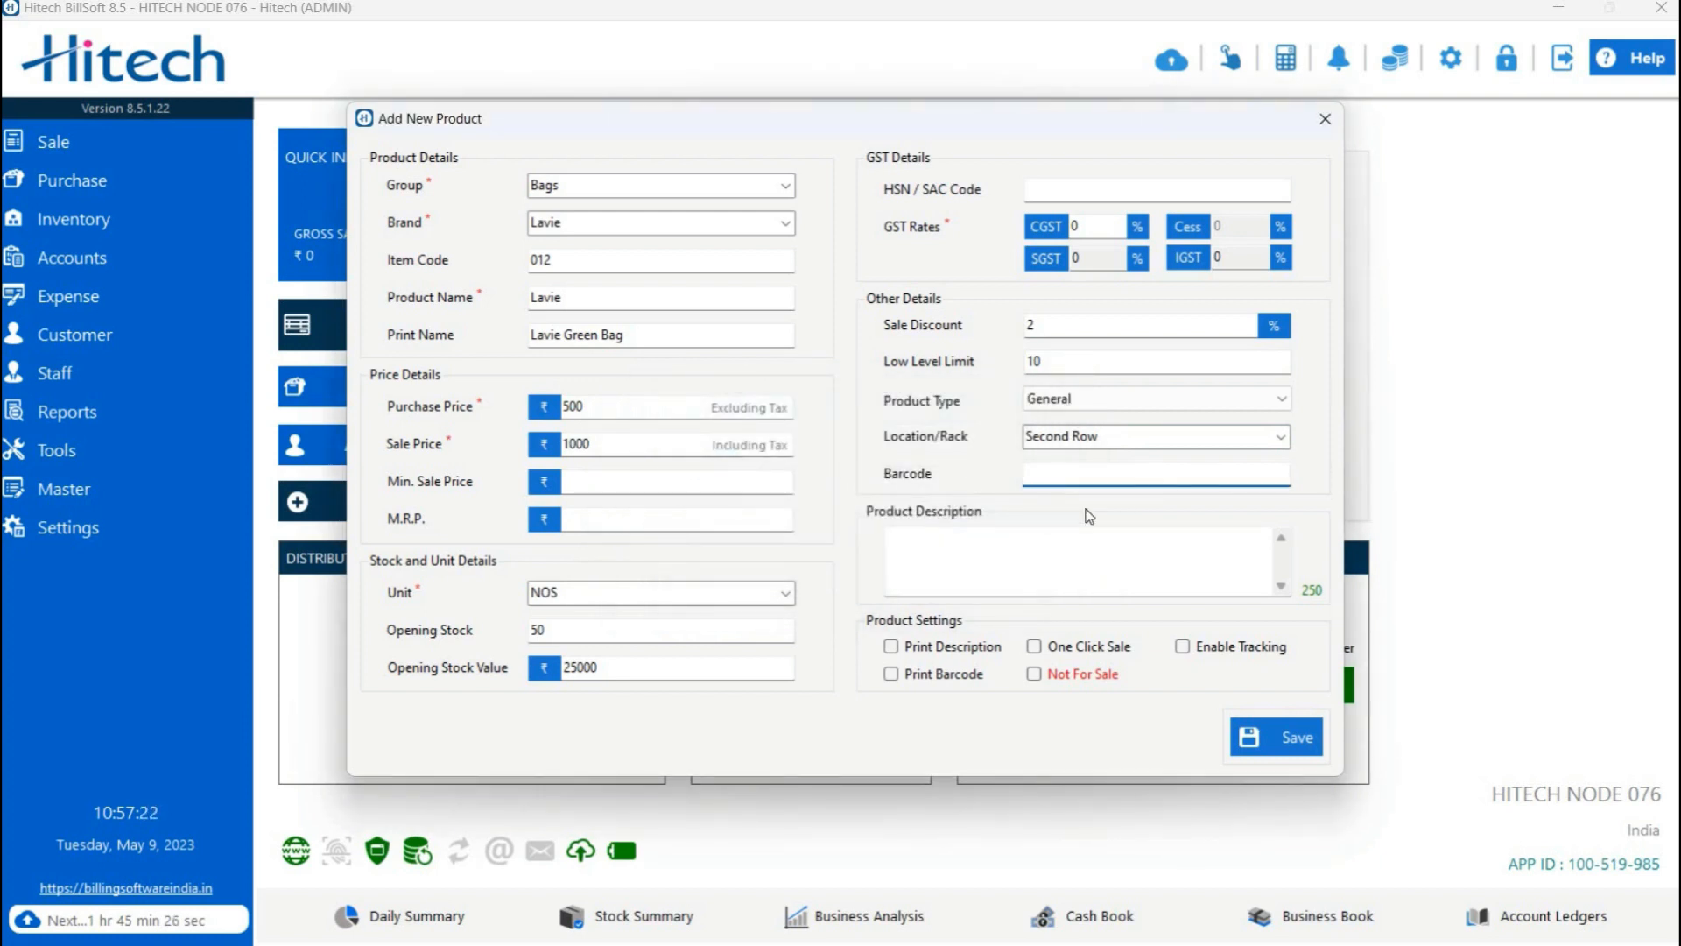
- Enter the product description "made from high quality soft material ." and enable Print Description
click(977, 541)
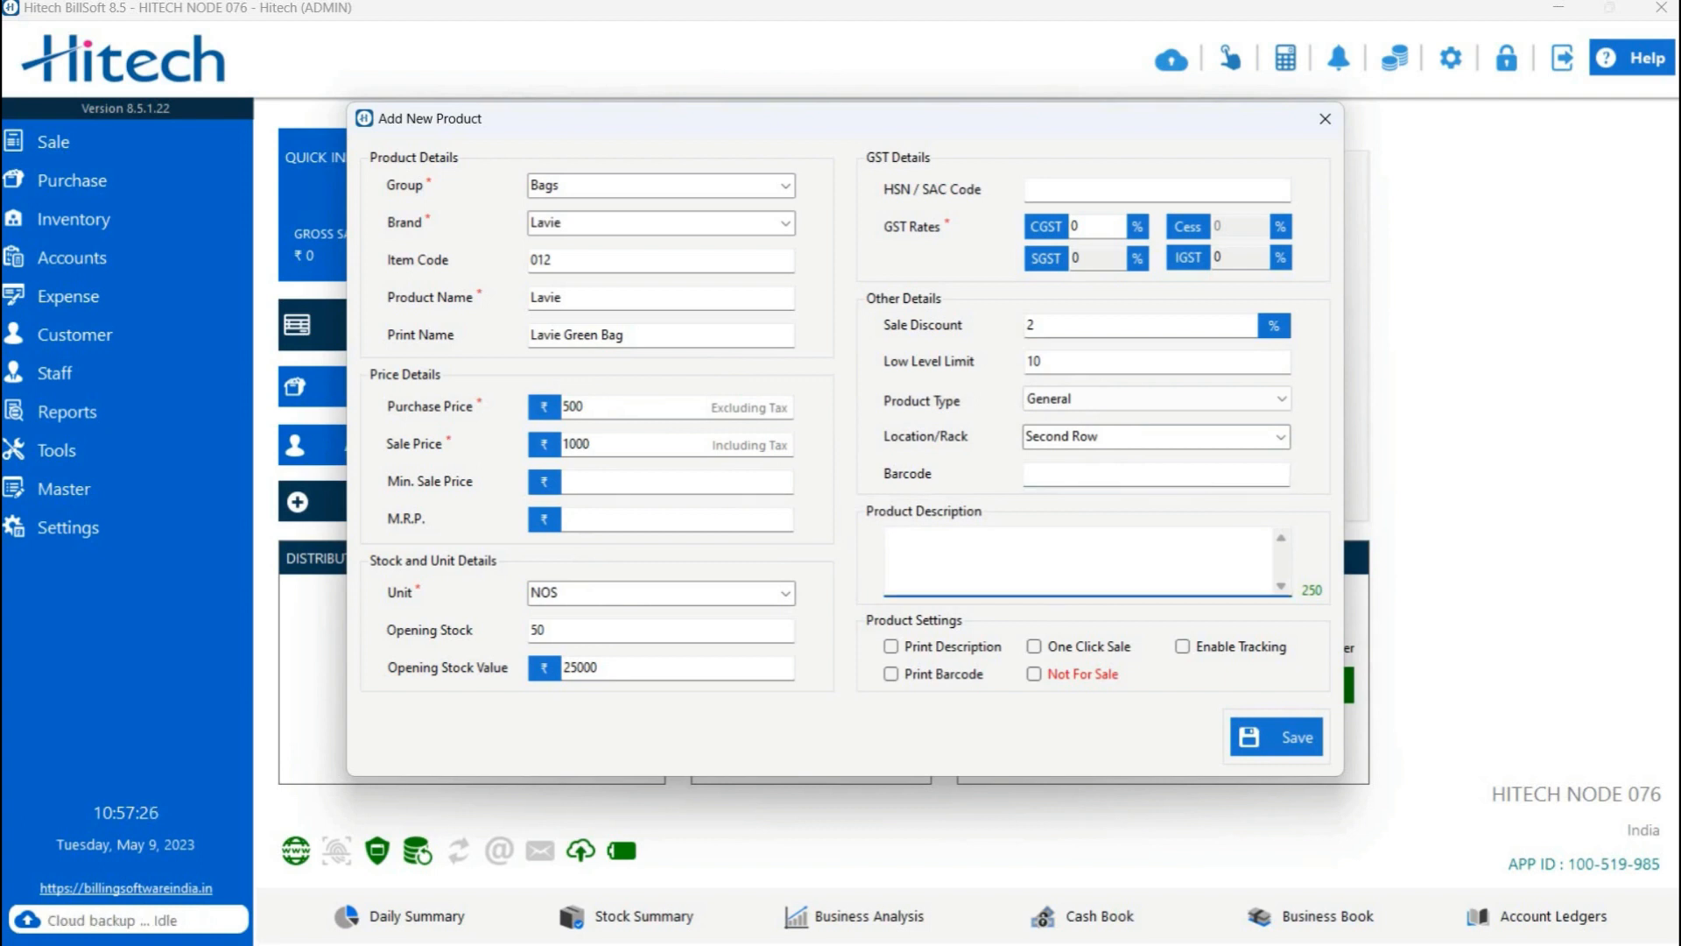
text(made from high qu)
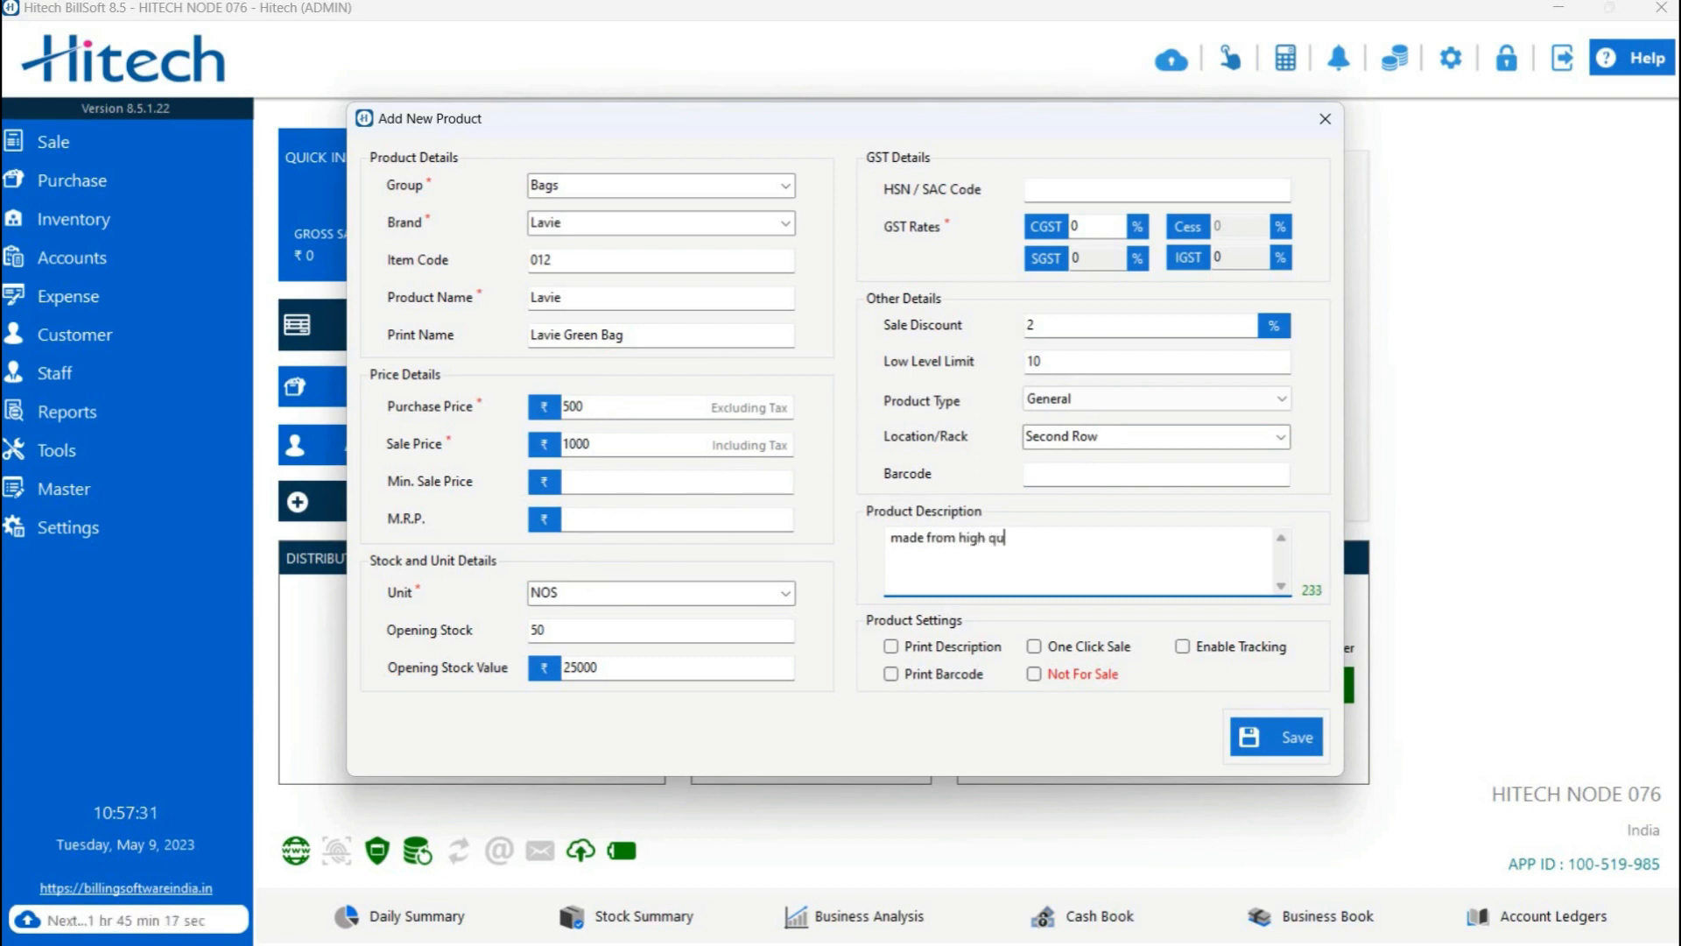
text(ality soft material)
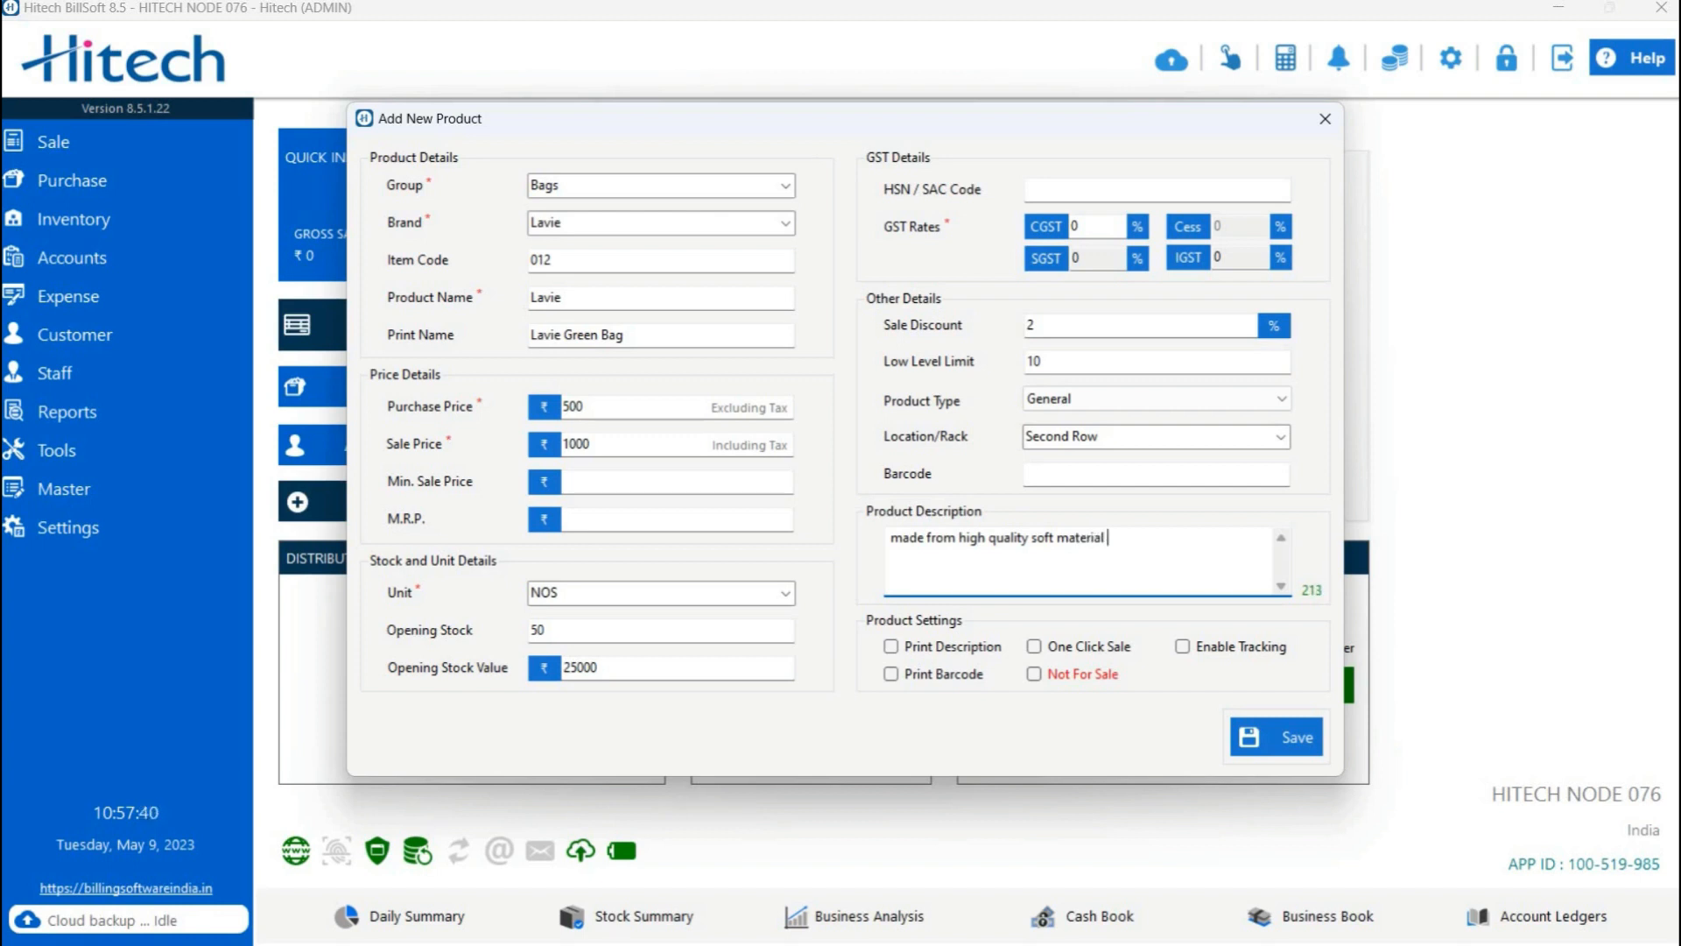
text( .)
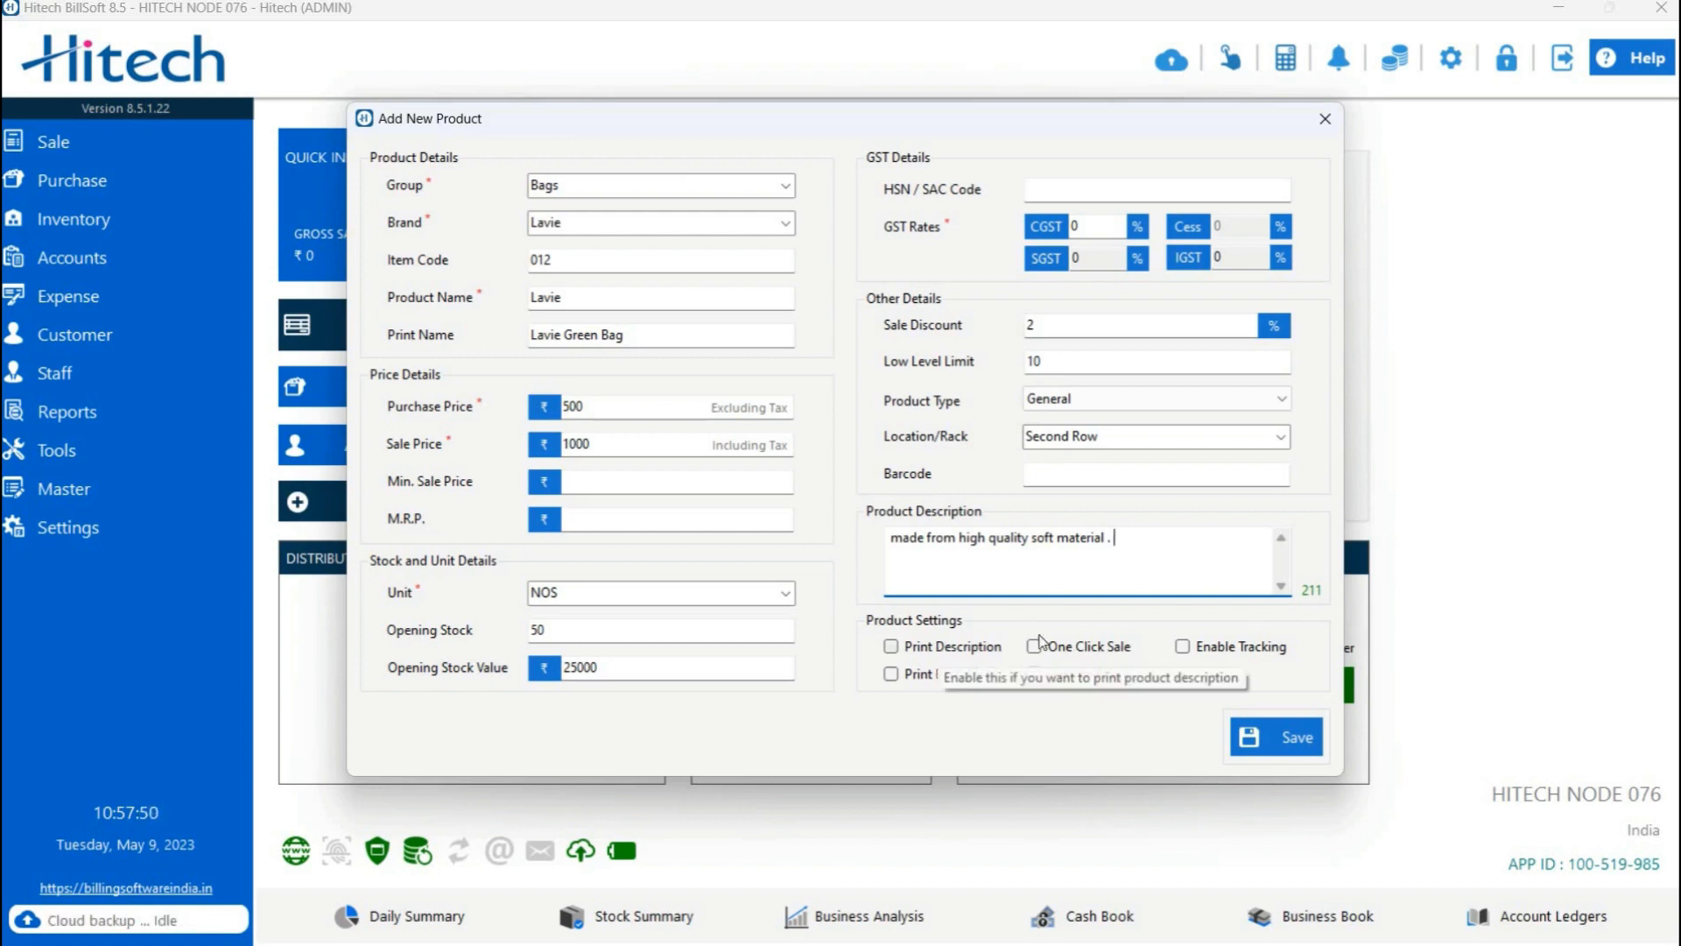
click(892, 651)
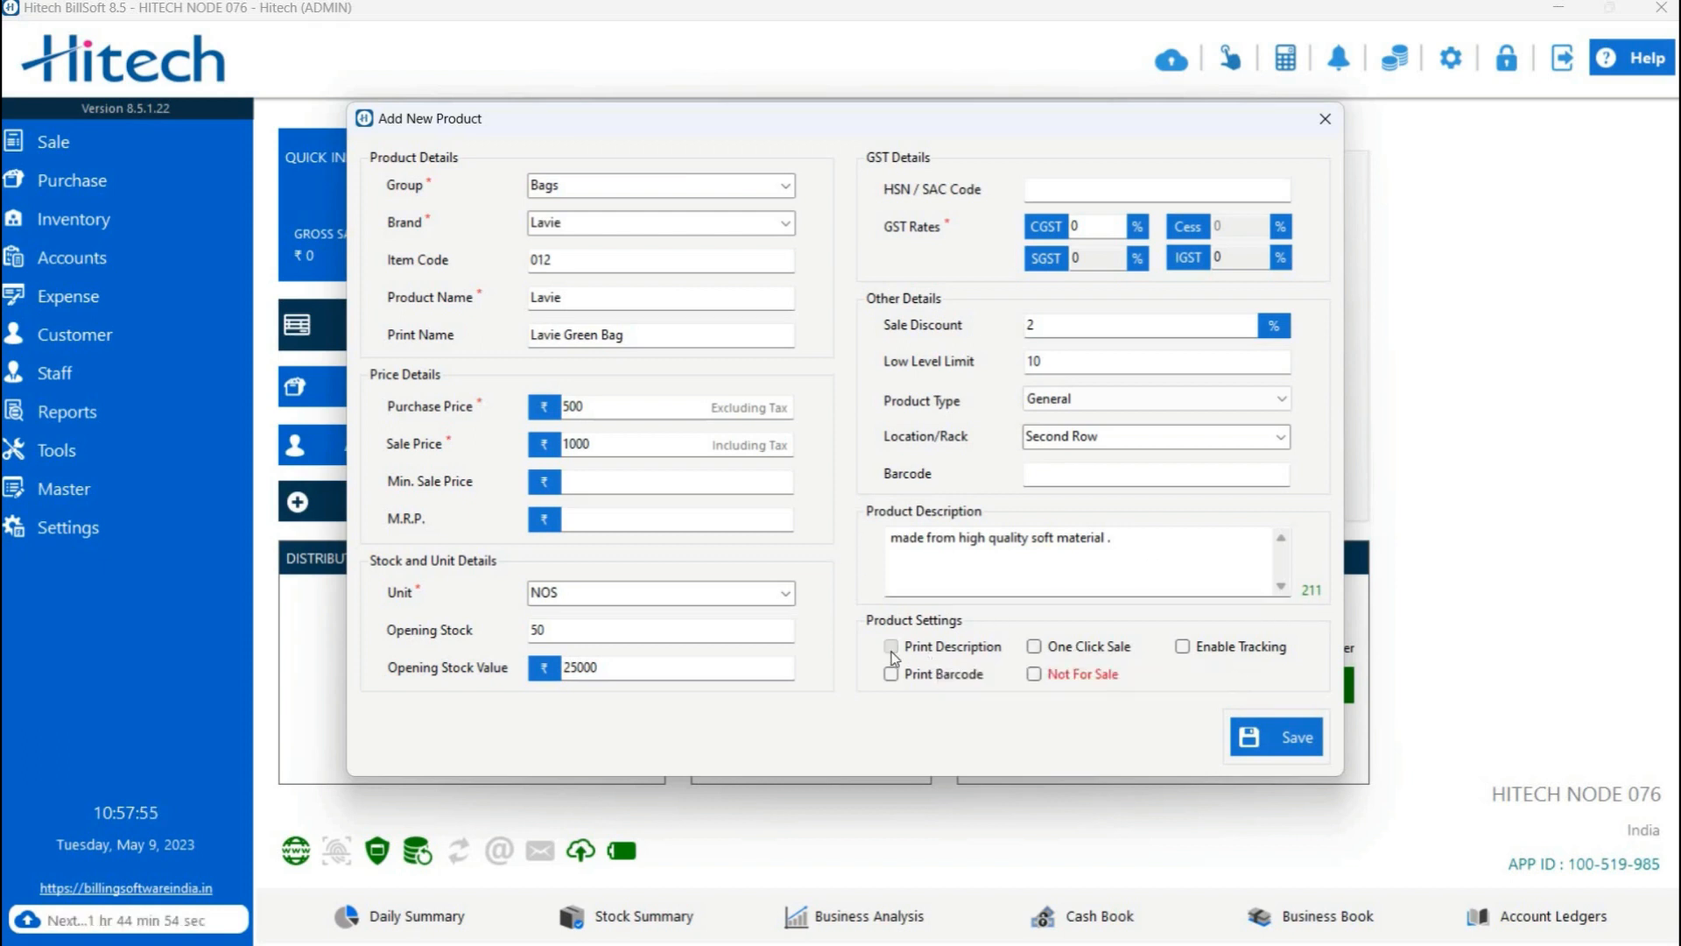
- Enable One Click Sale and Enable Tracking in the new product's settings
click(1099, 655)
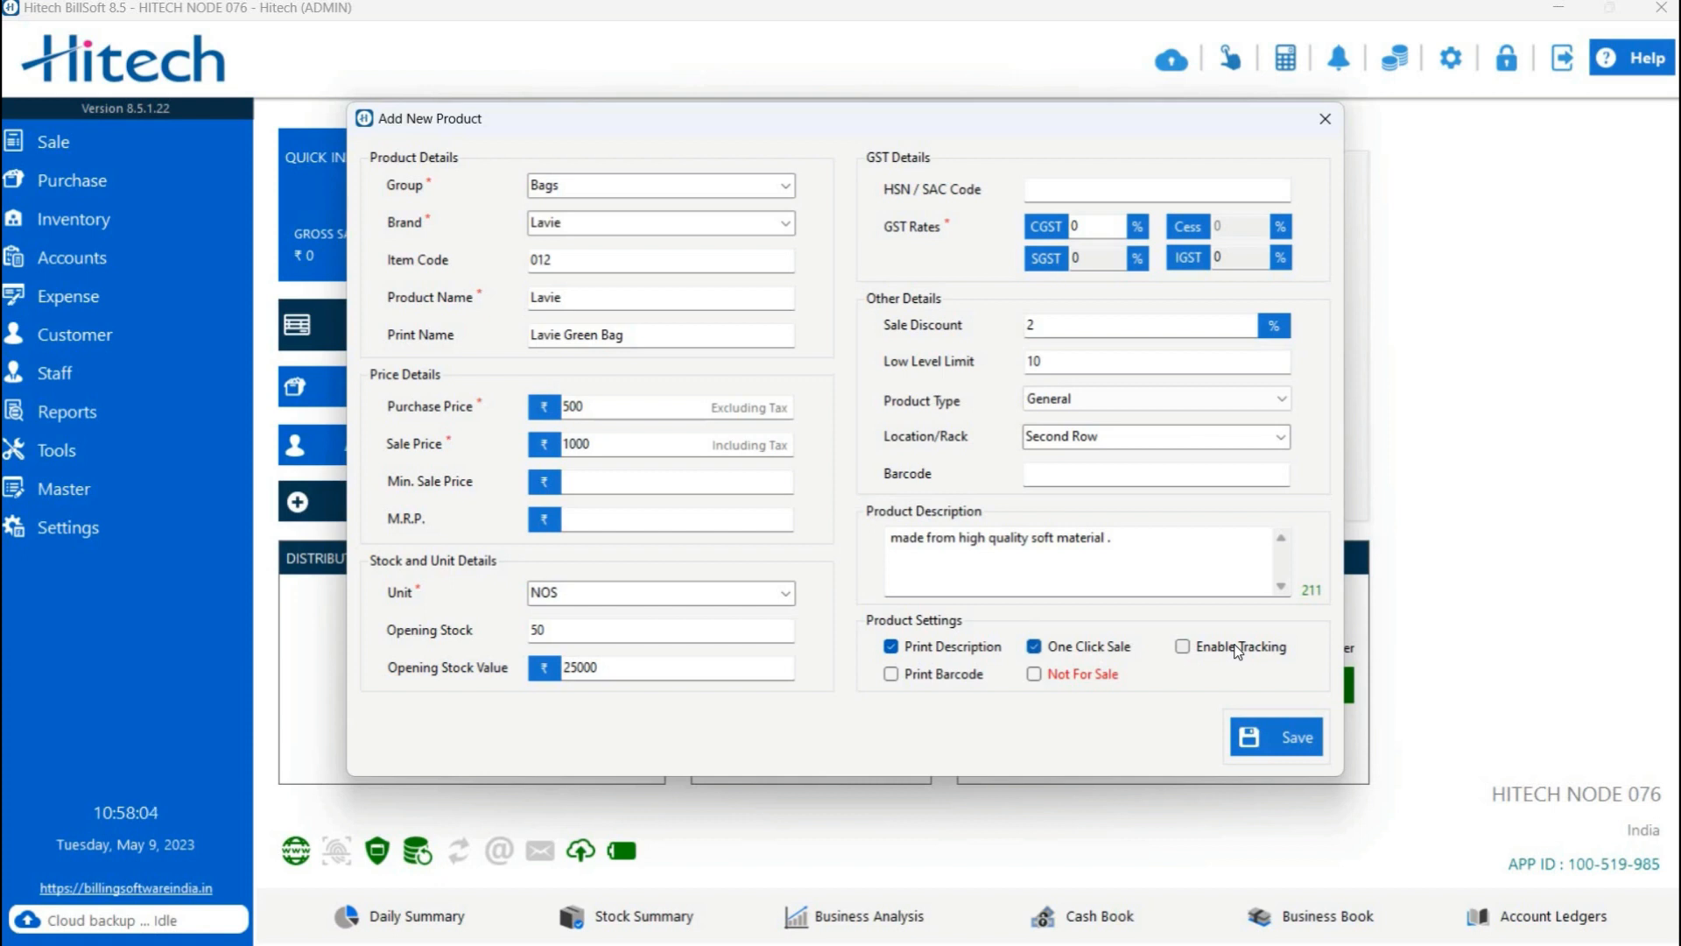
mouse_move(1238, 650)
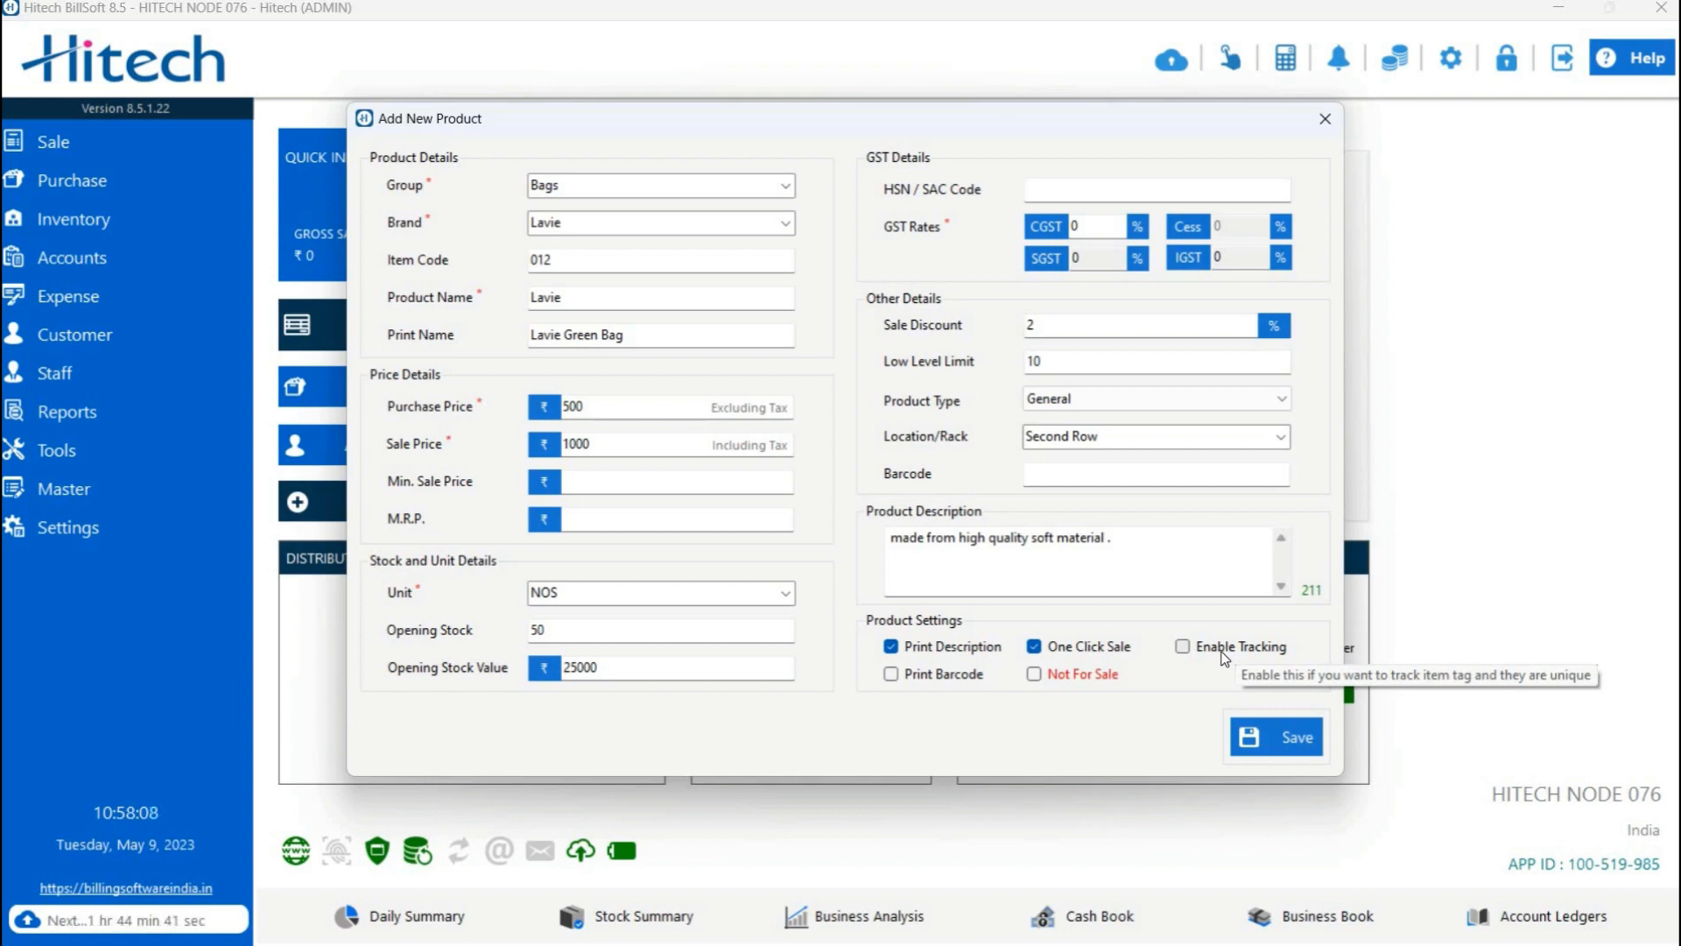
click(1224, 655)
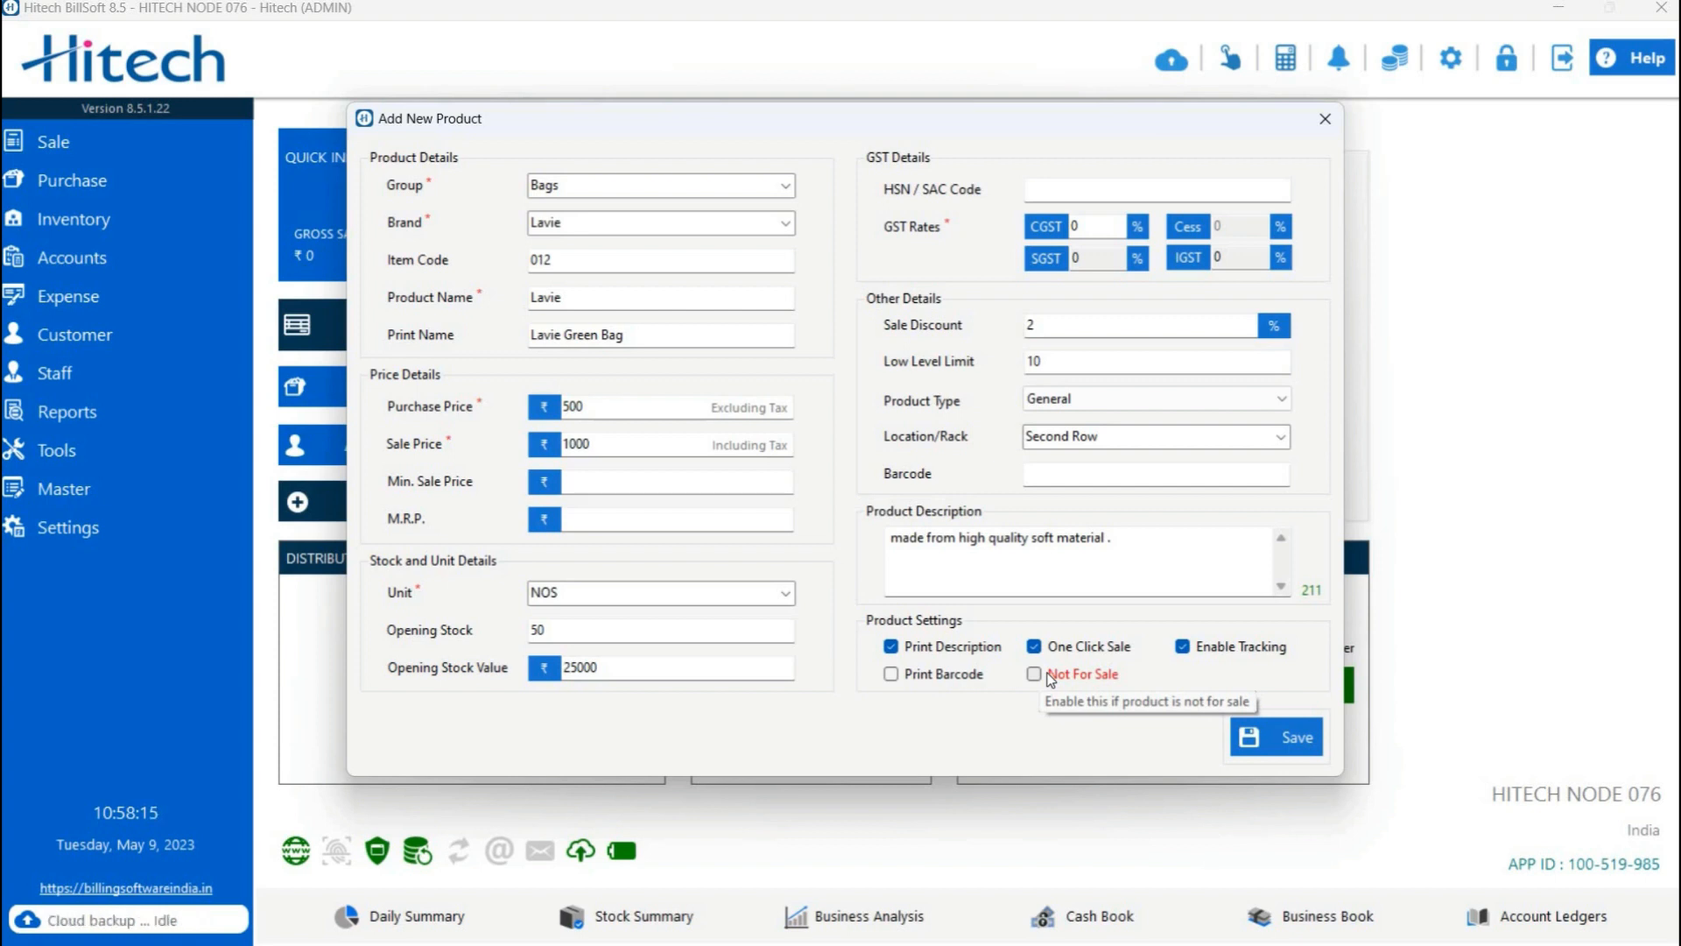
- Save the new Lavie product, confirm adding it, and close the product entry form
click(1296, 746)
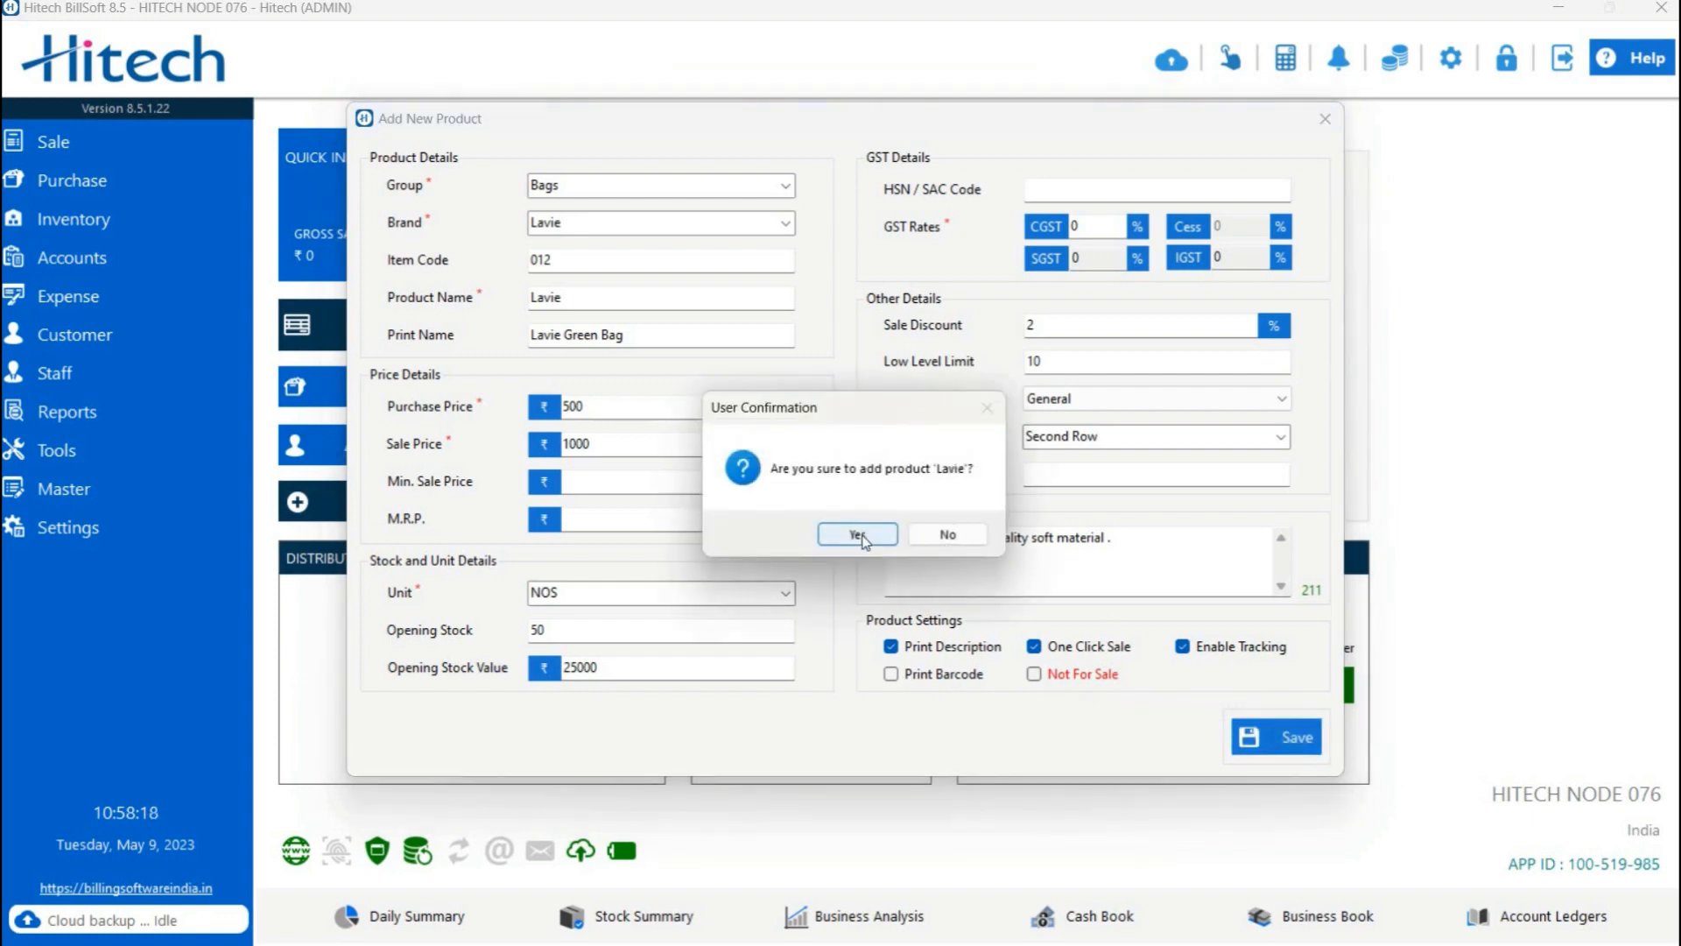
click(858, 534)
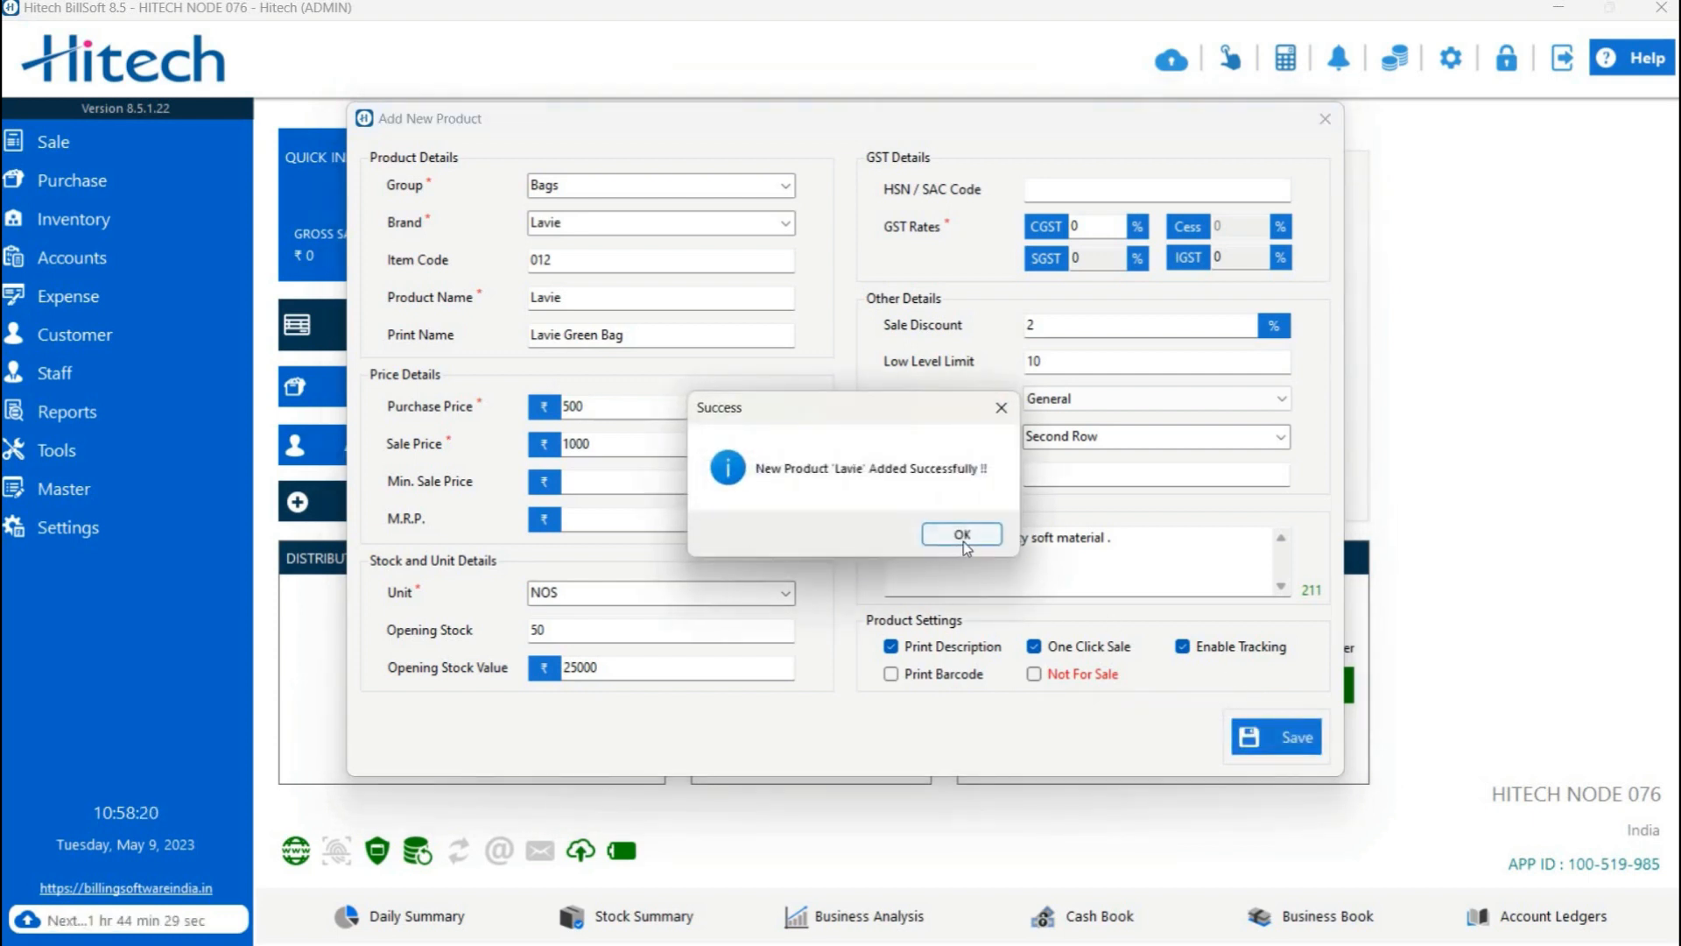
click(963, 536)
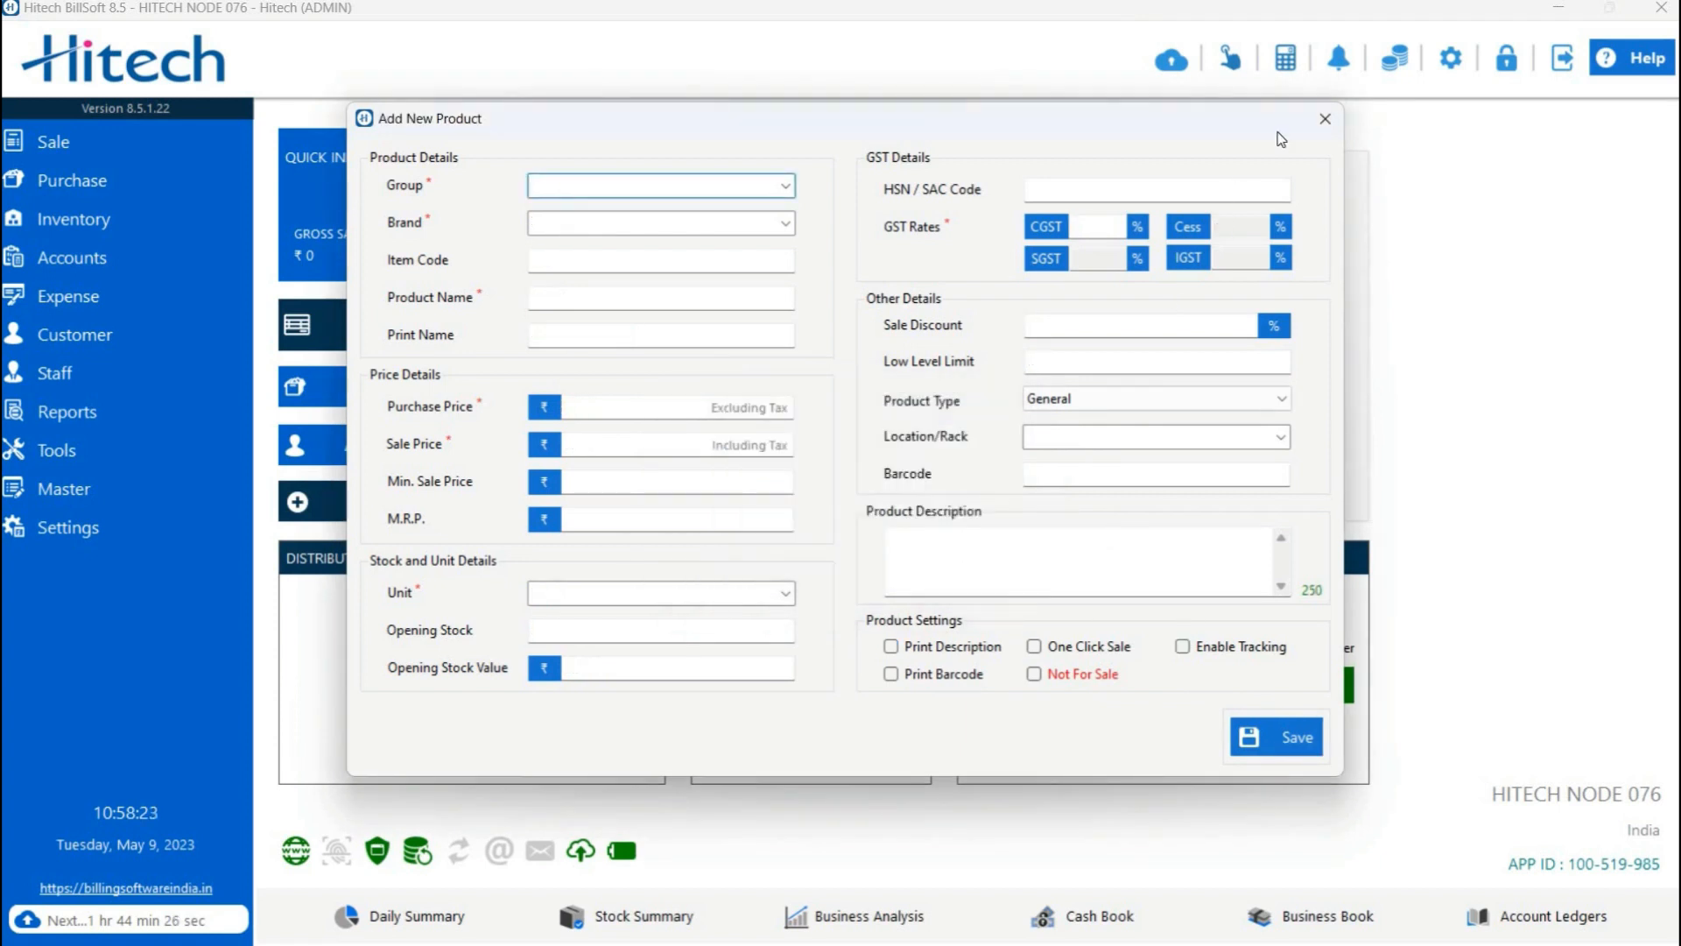
click(1325, 118)
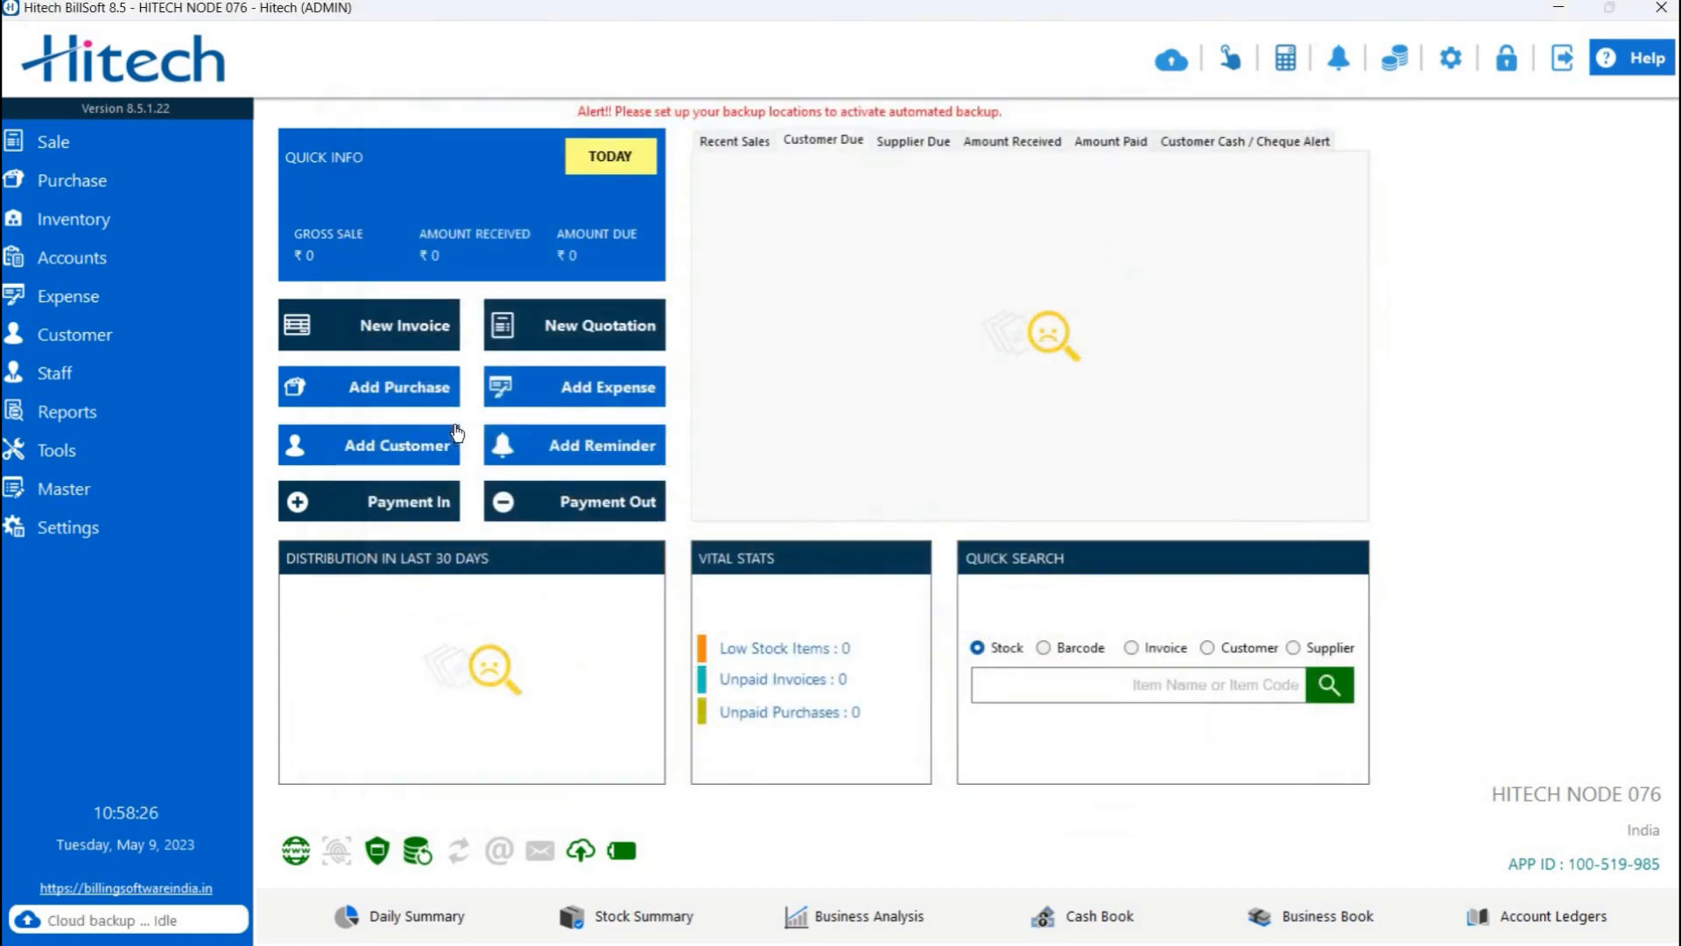
- Look up the Lavie product in Search and Manage Items and view its details and the row's available actions
click(196, 489)
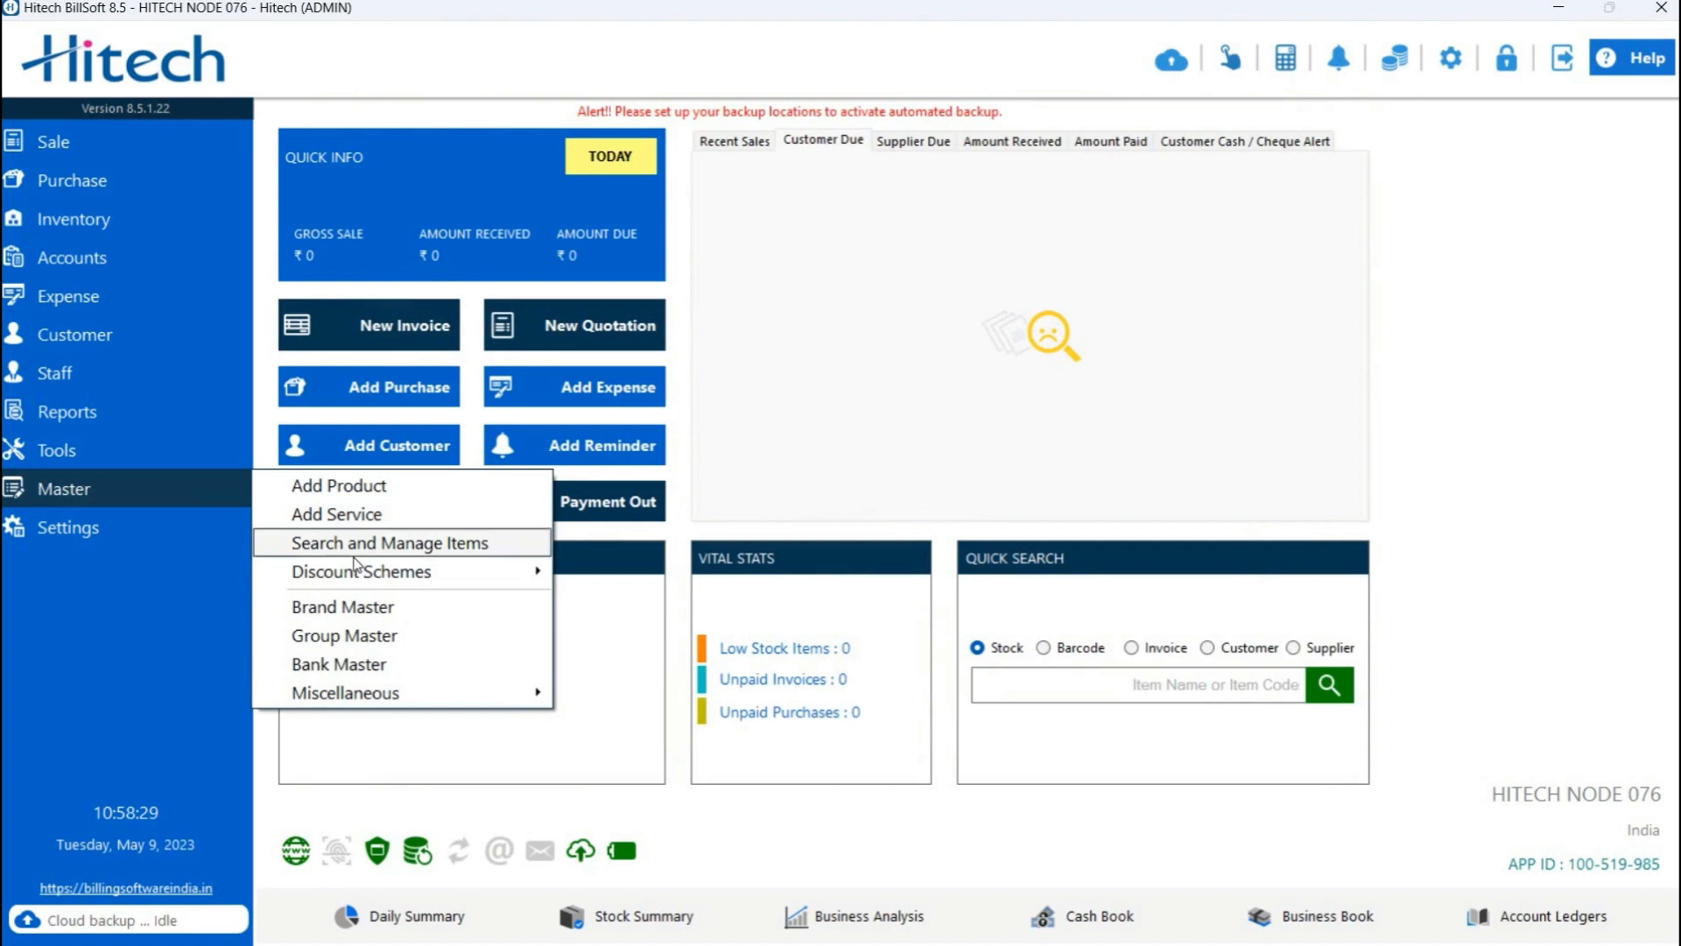
click(376, 543)
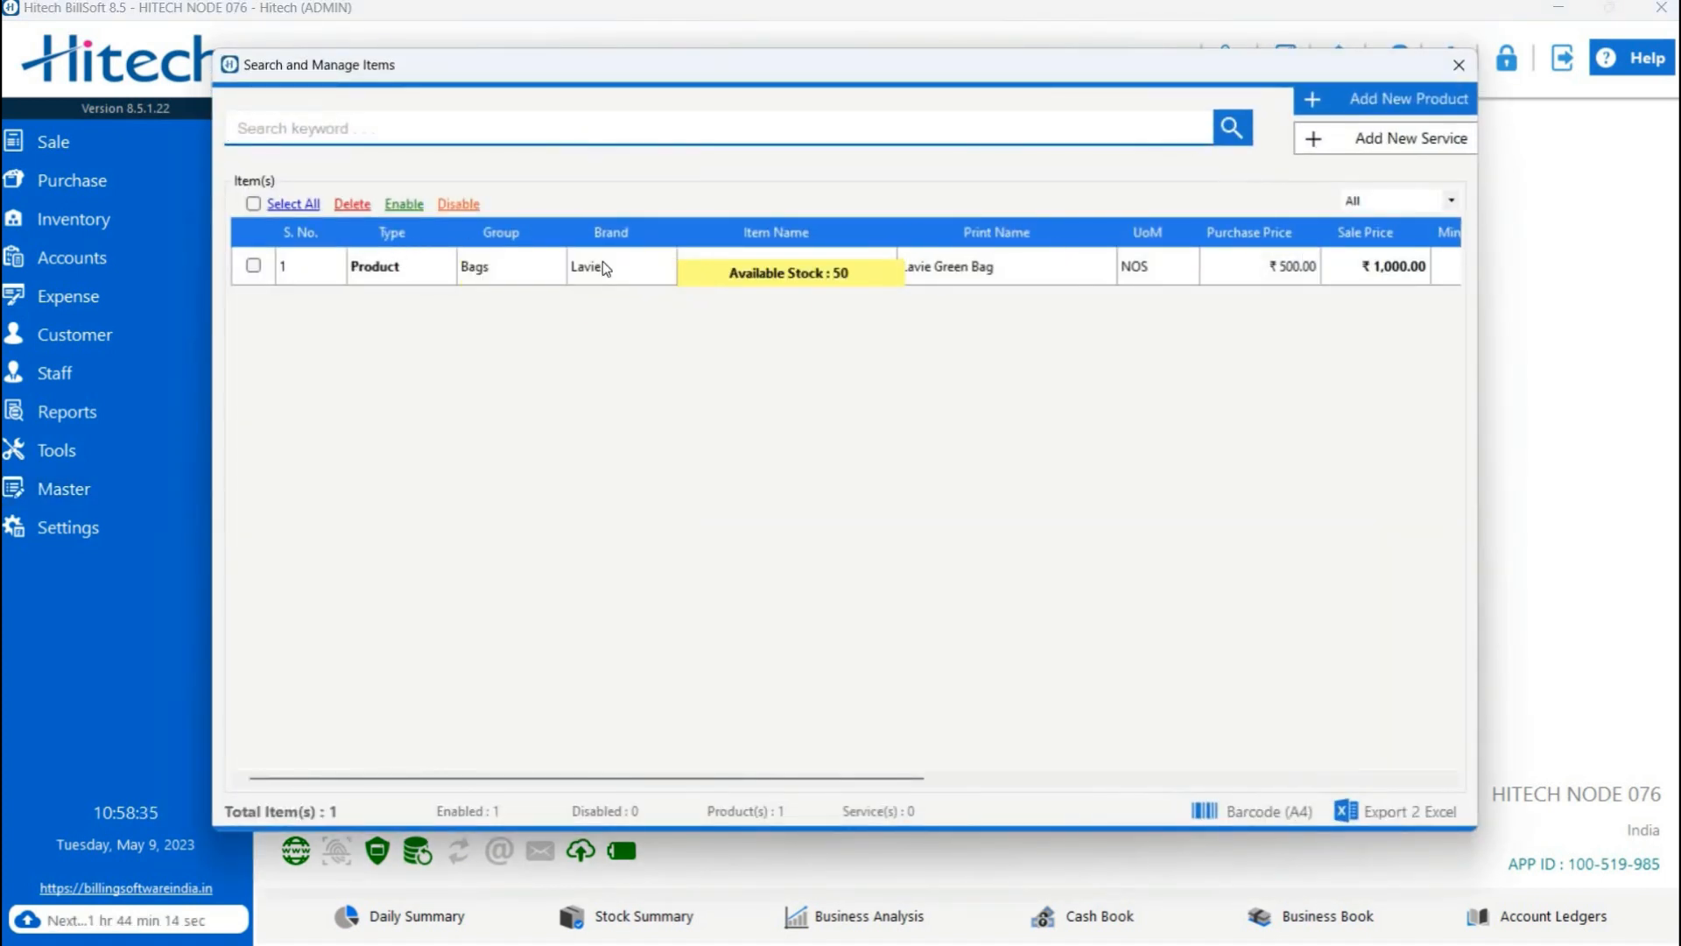
click(612, 272)
right_click(623, 281)
click(643, 281)
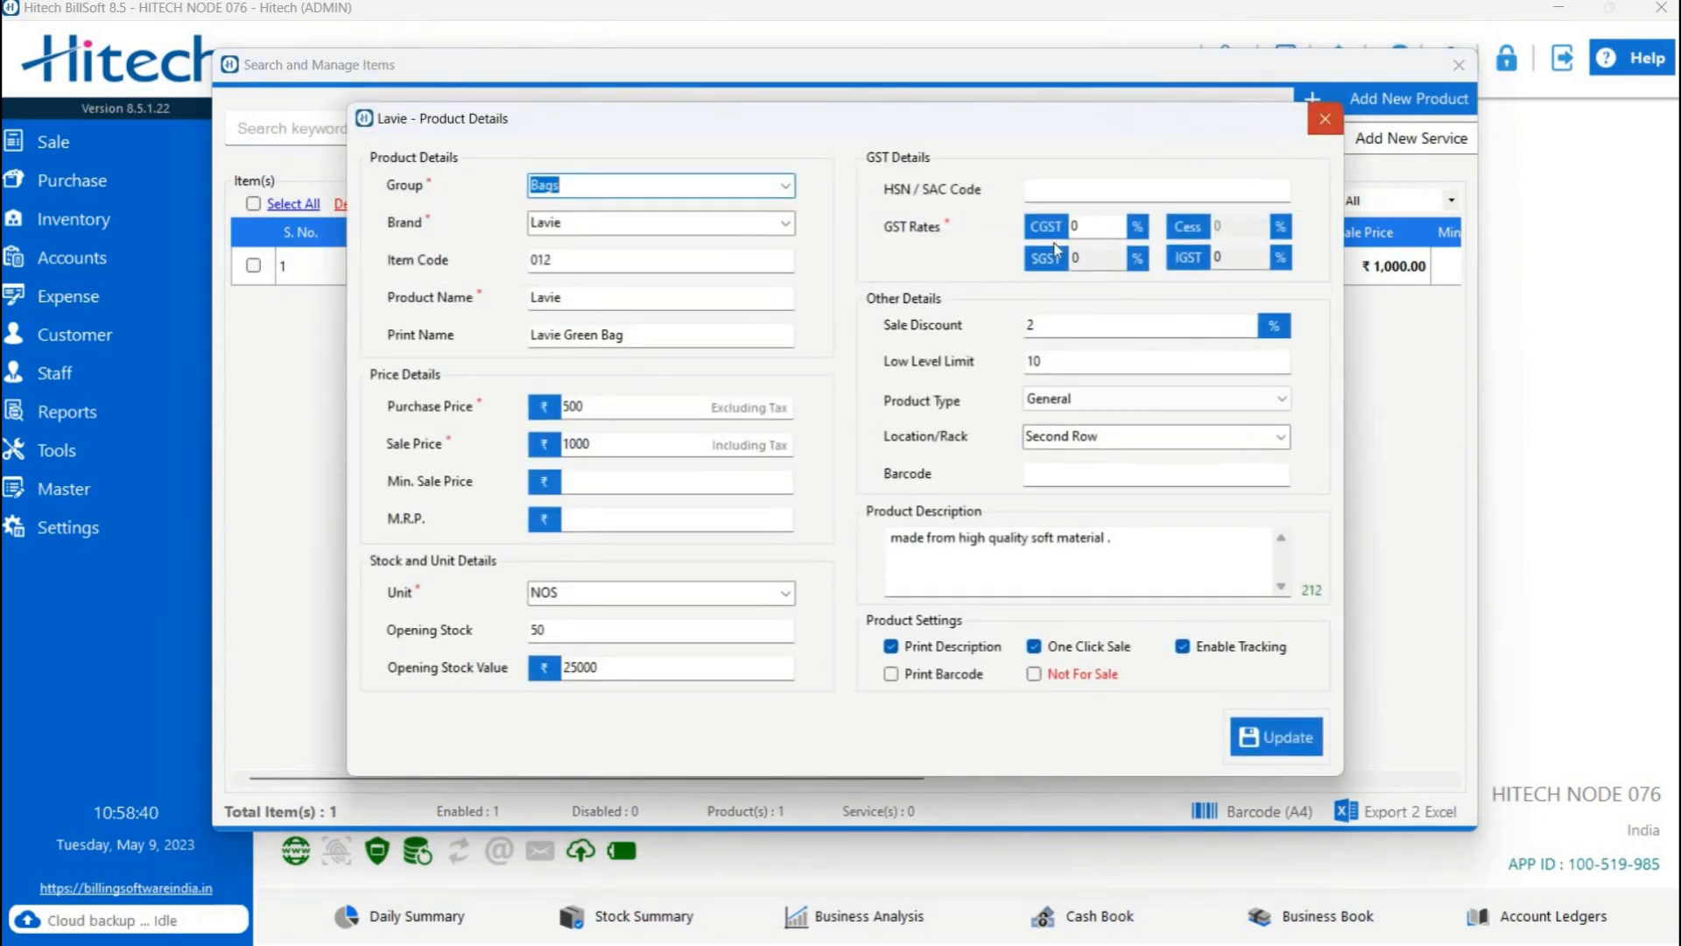
key(Escape)
right_click(1007, 280)
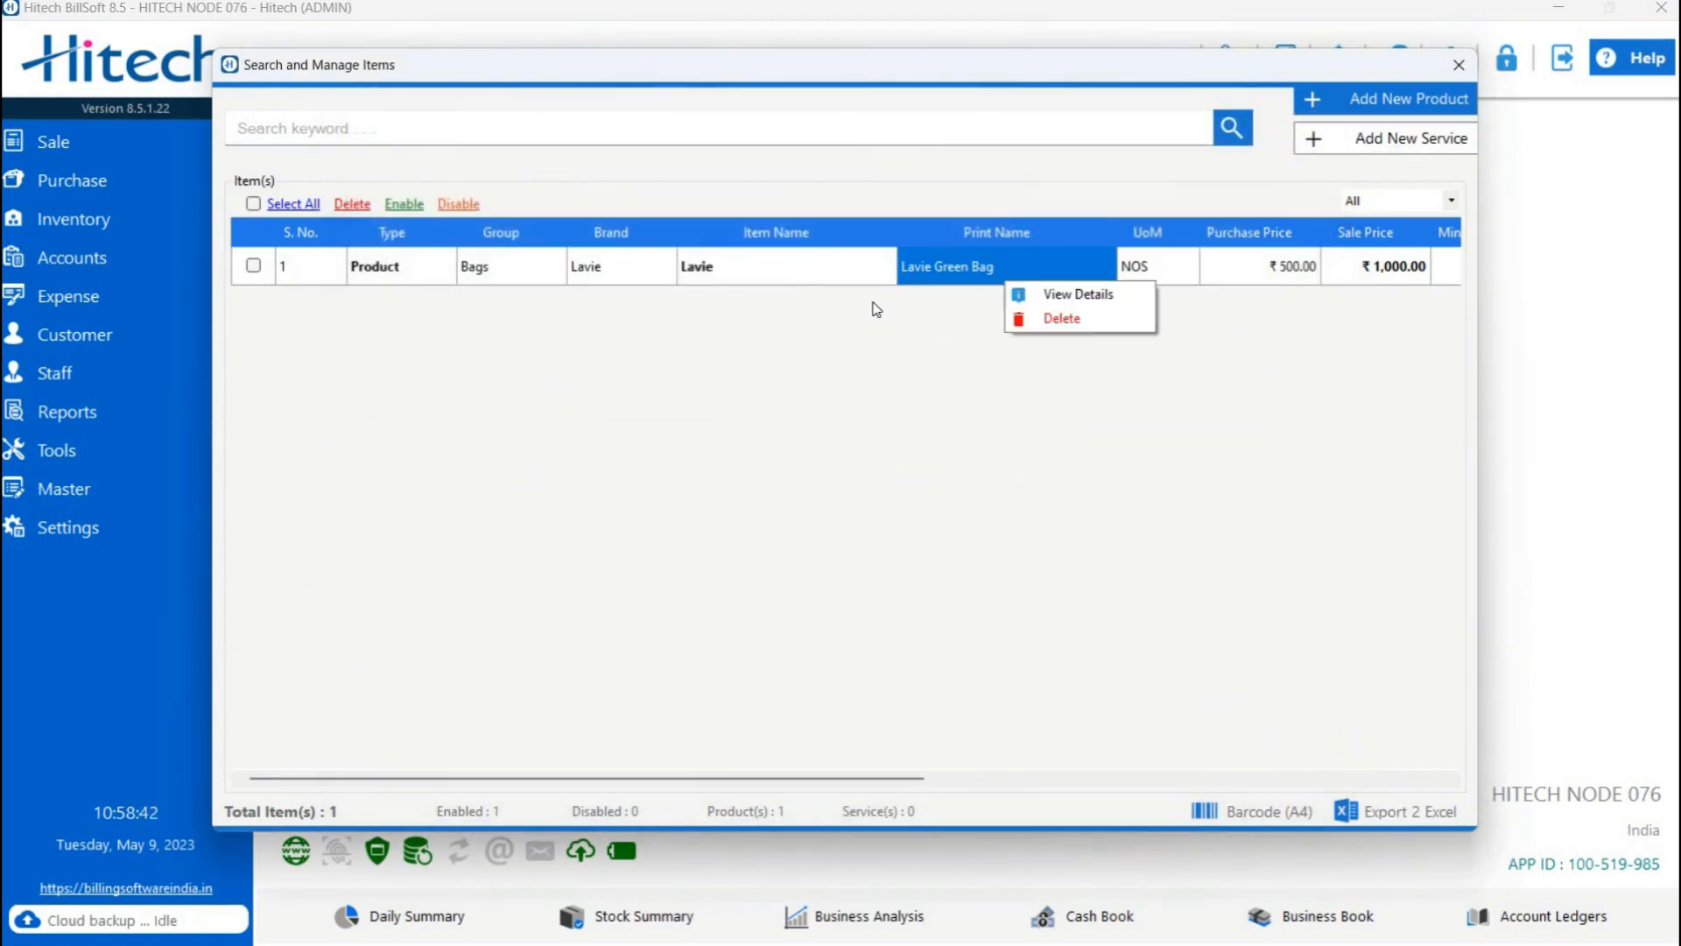
click(850, 349)
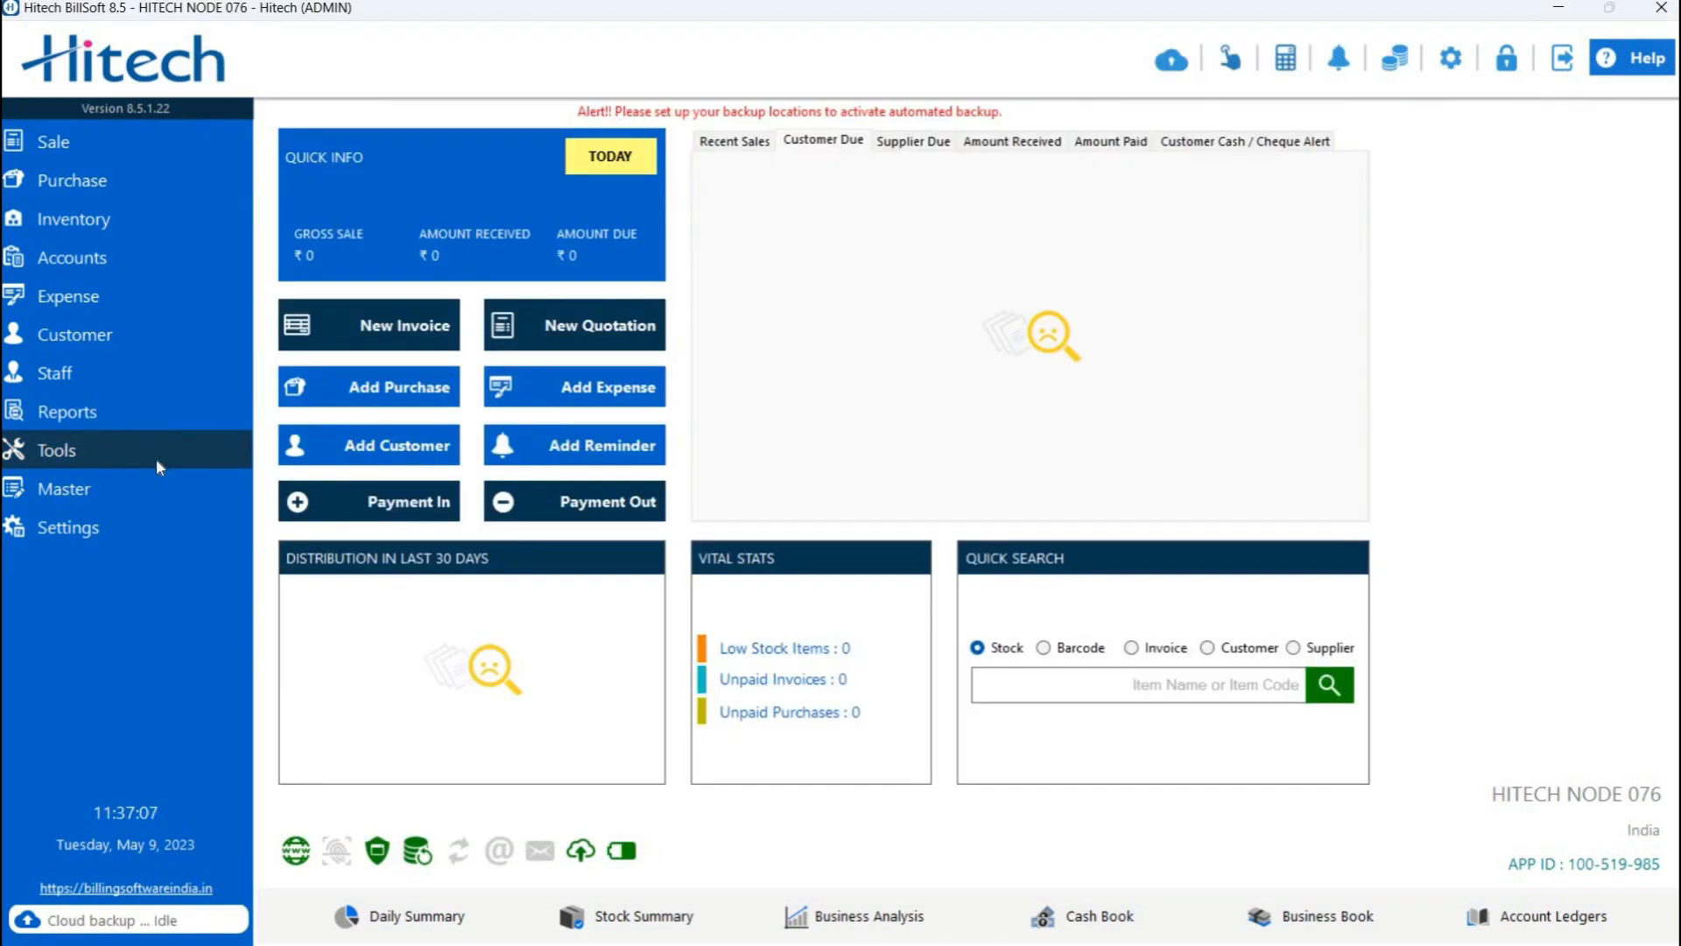
- Look at the item import window and its sample xlsx download, closing both without saving or importing anything
click(156, 458)
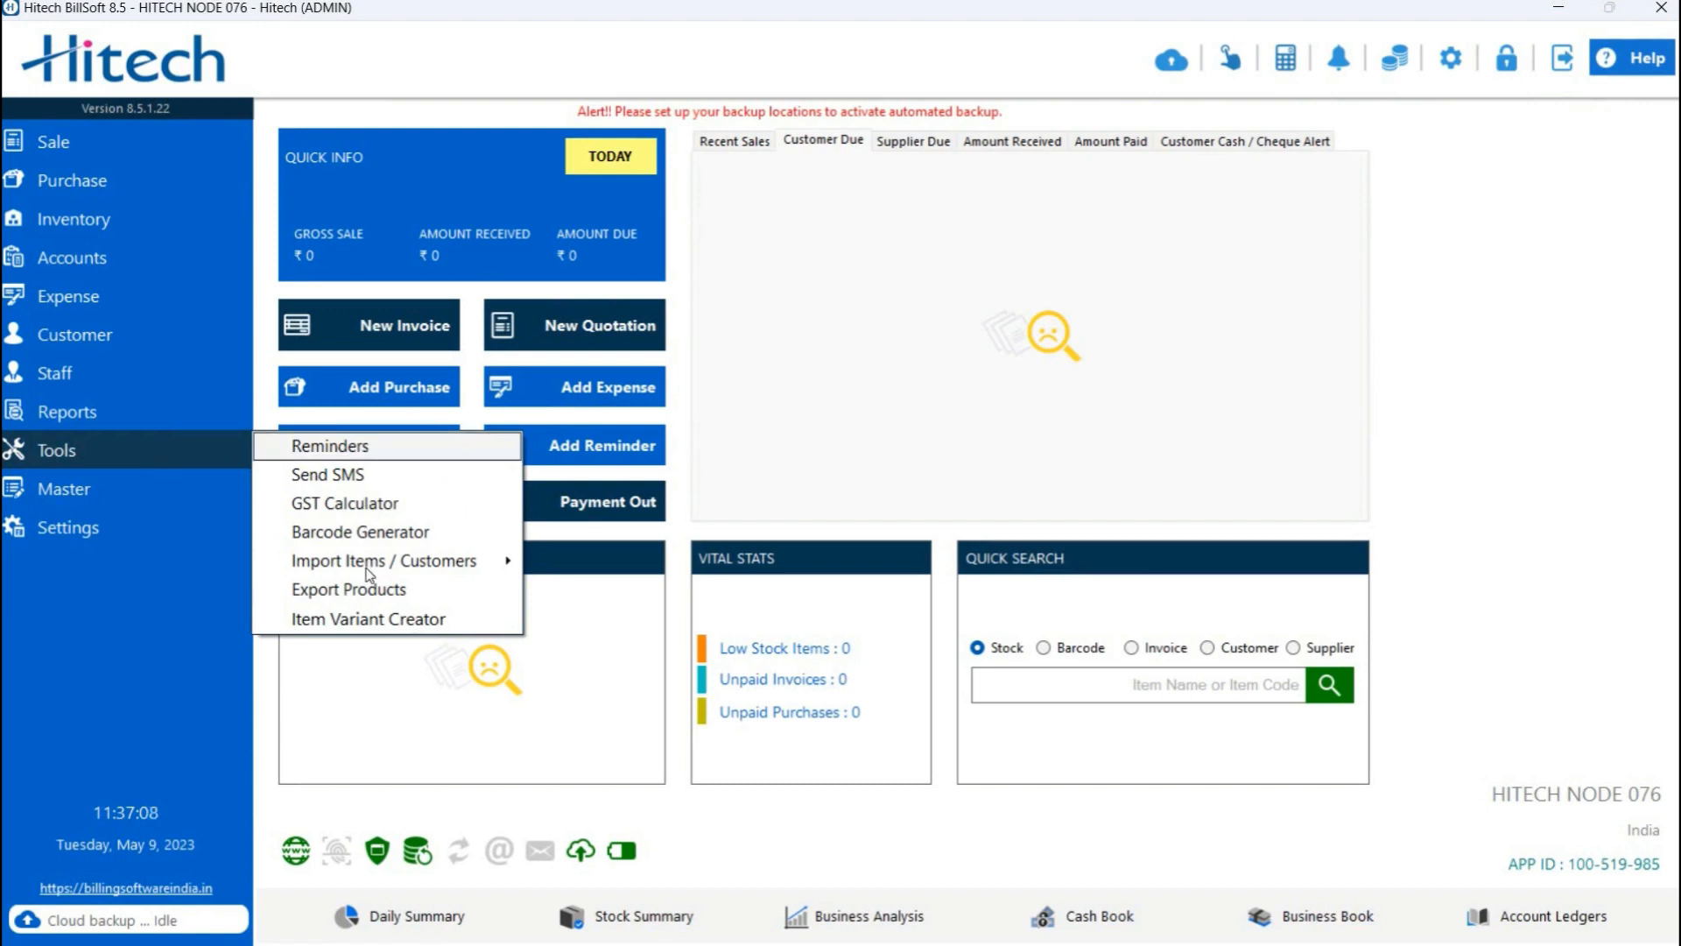
mouse_move(496, 562)
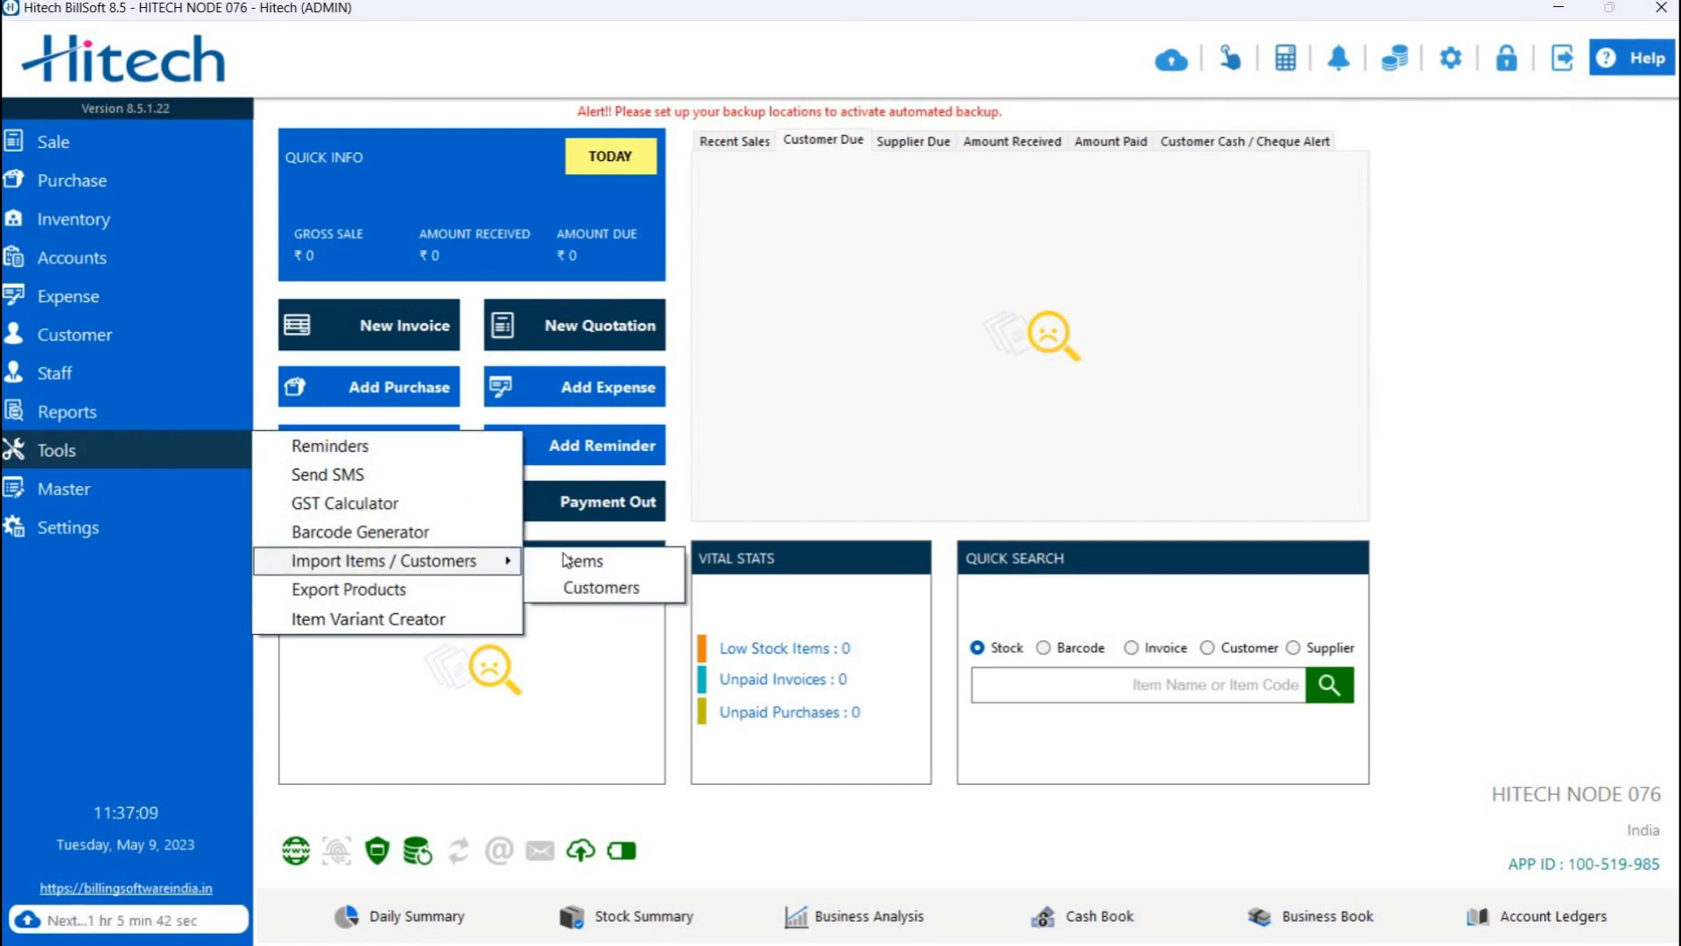
click(612, 568)
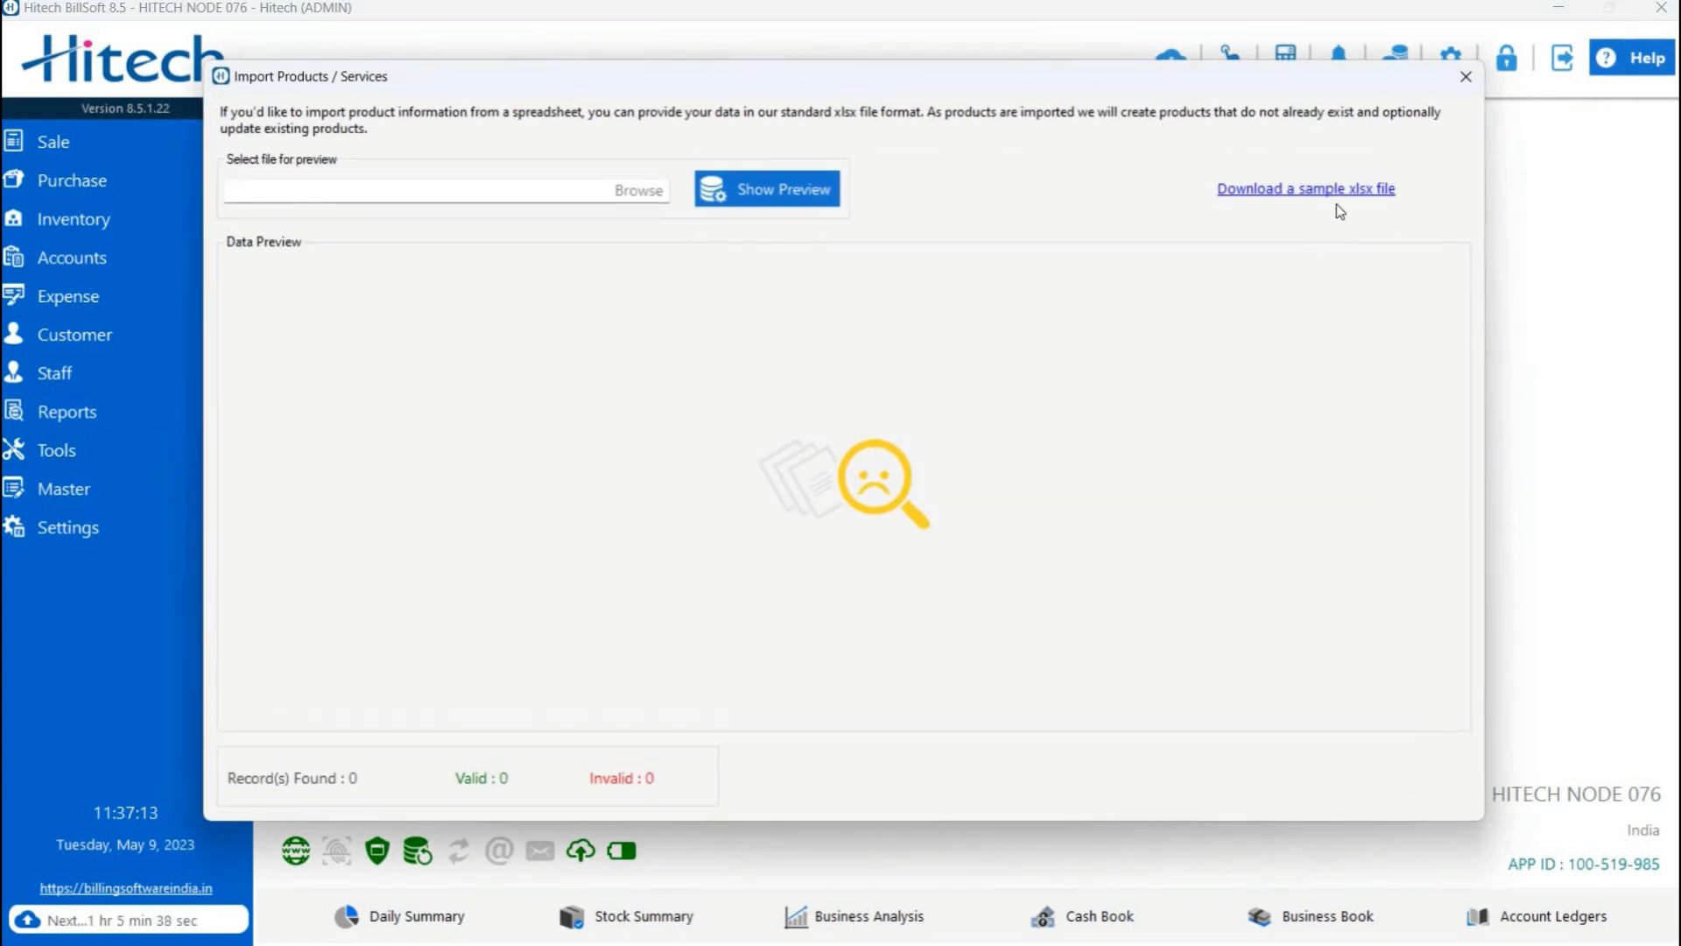
click(1312, 182)
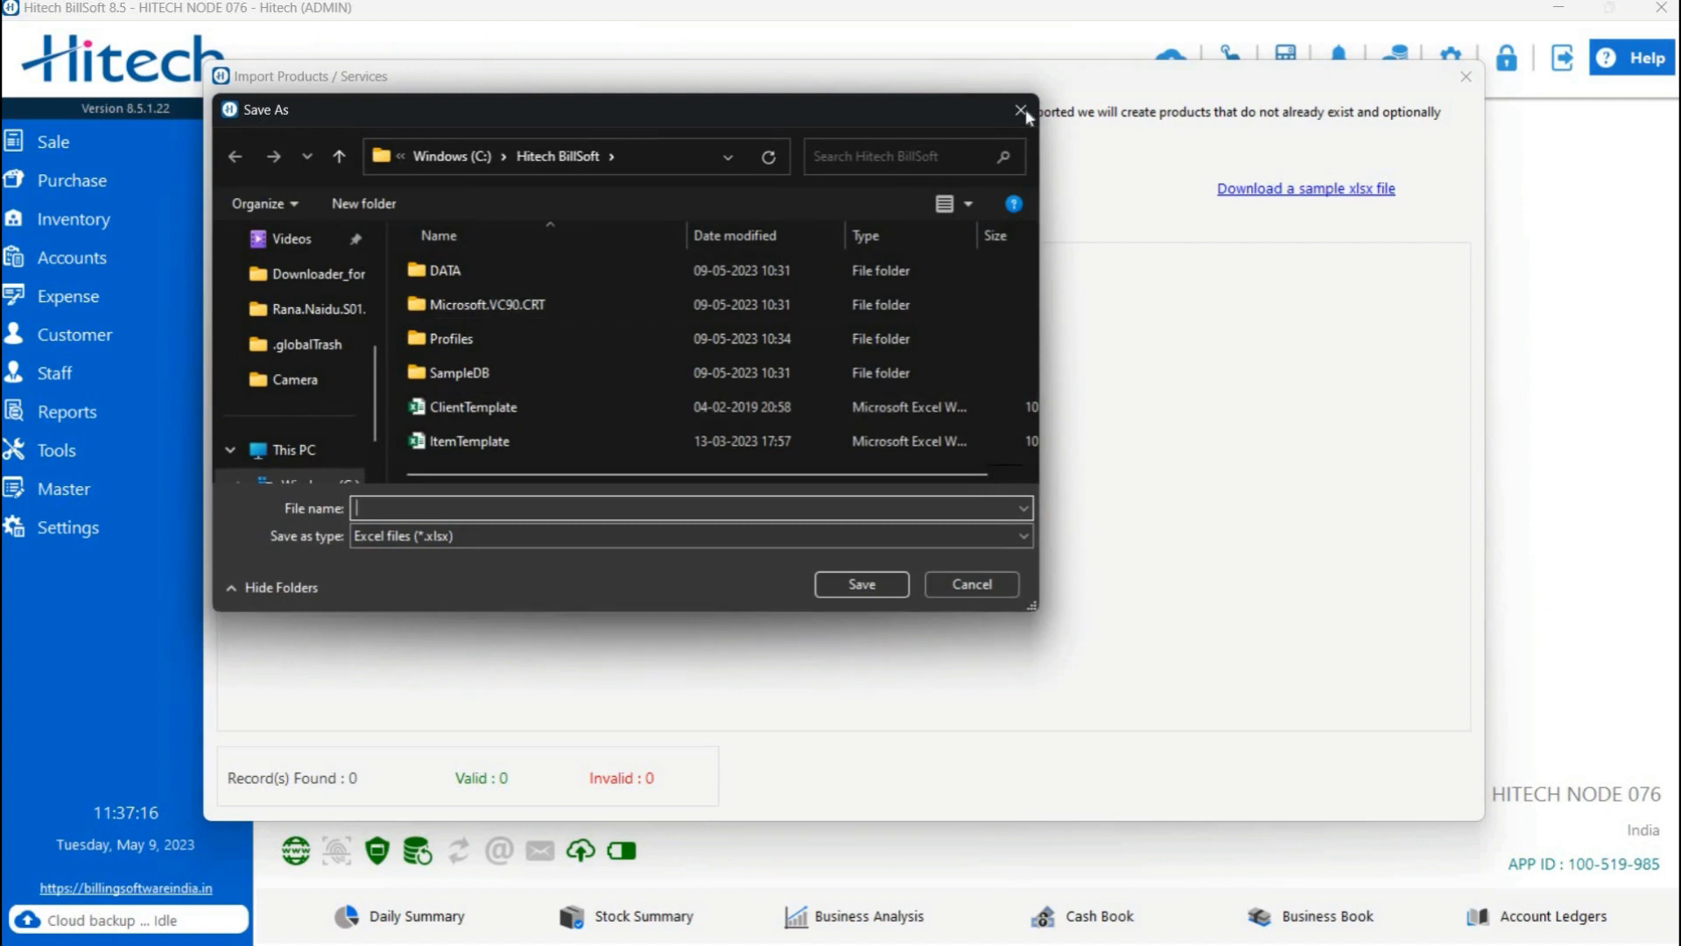
click(1020, 110)
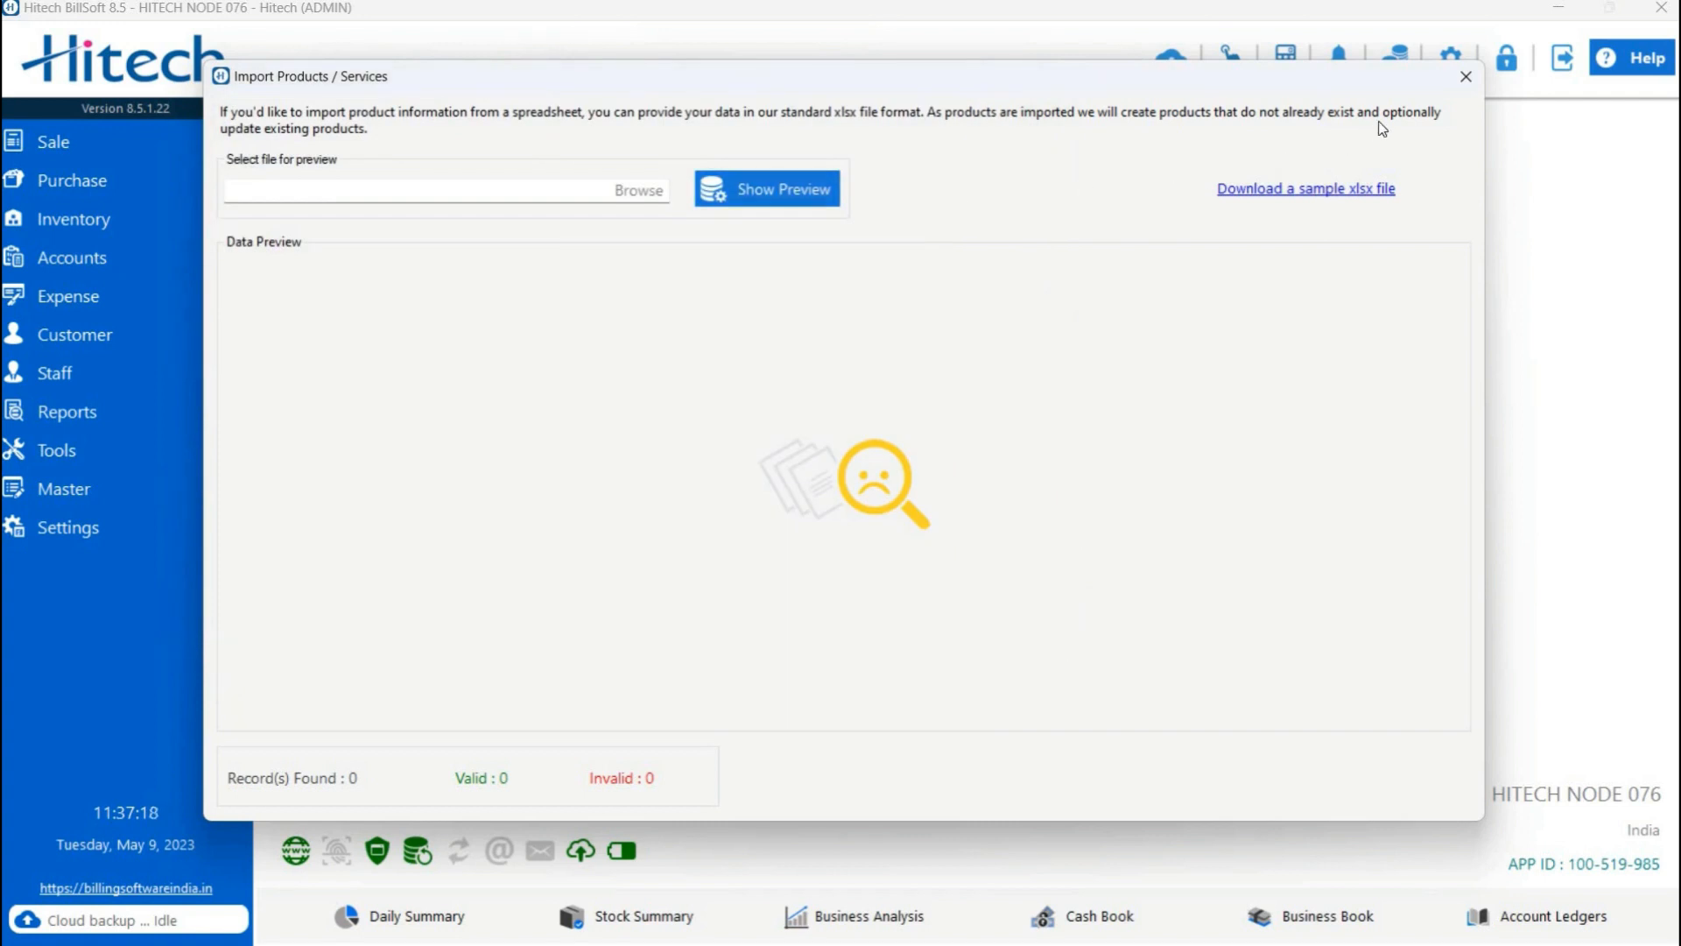
click(1464, 82)
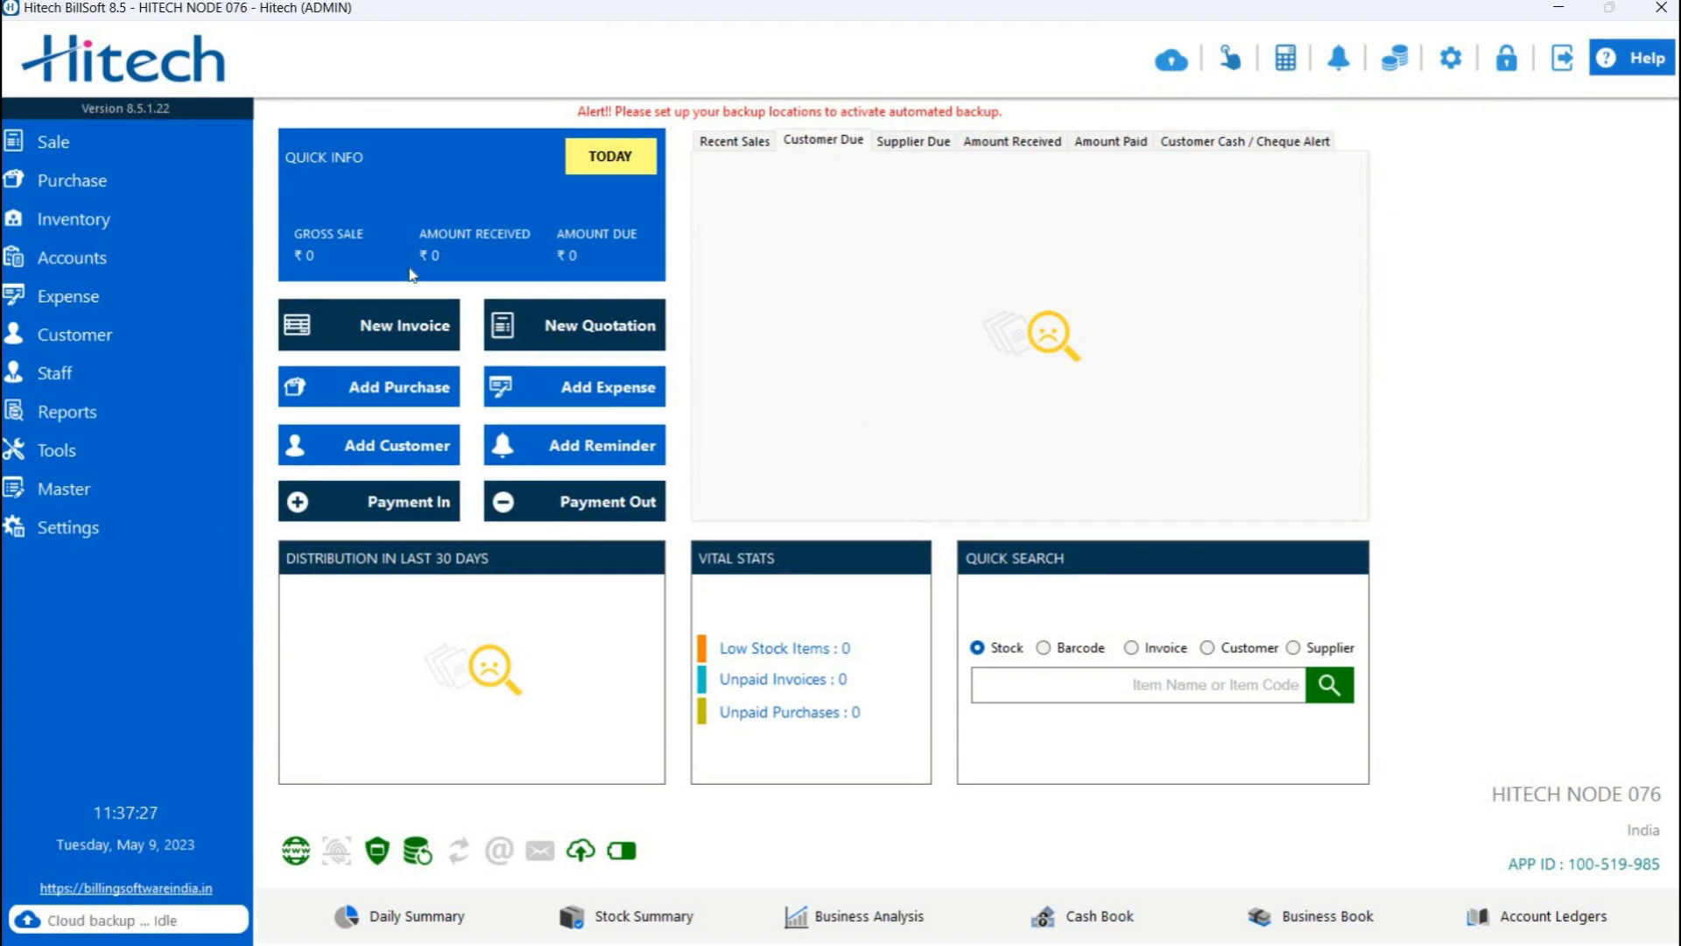
- Start a new sale invoice and keep GST as the invoice type
click(191, 138)
mouse_move(417, 143)
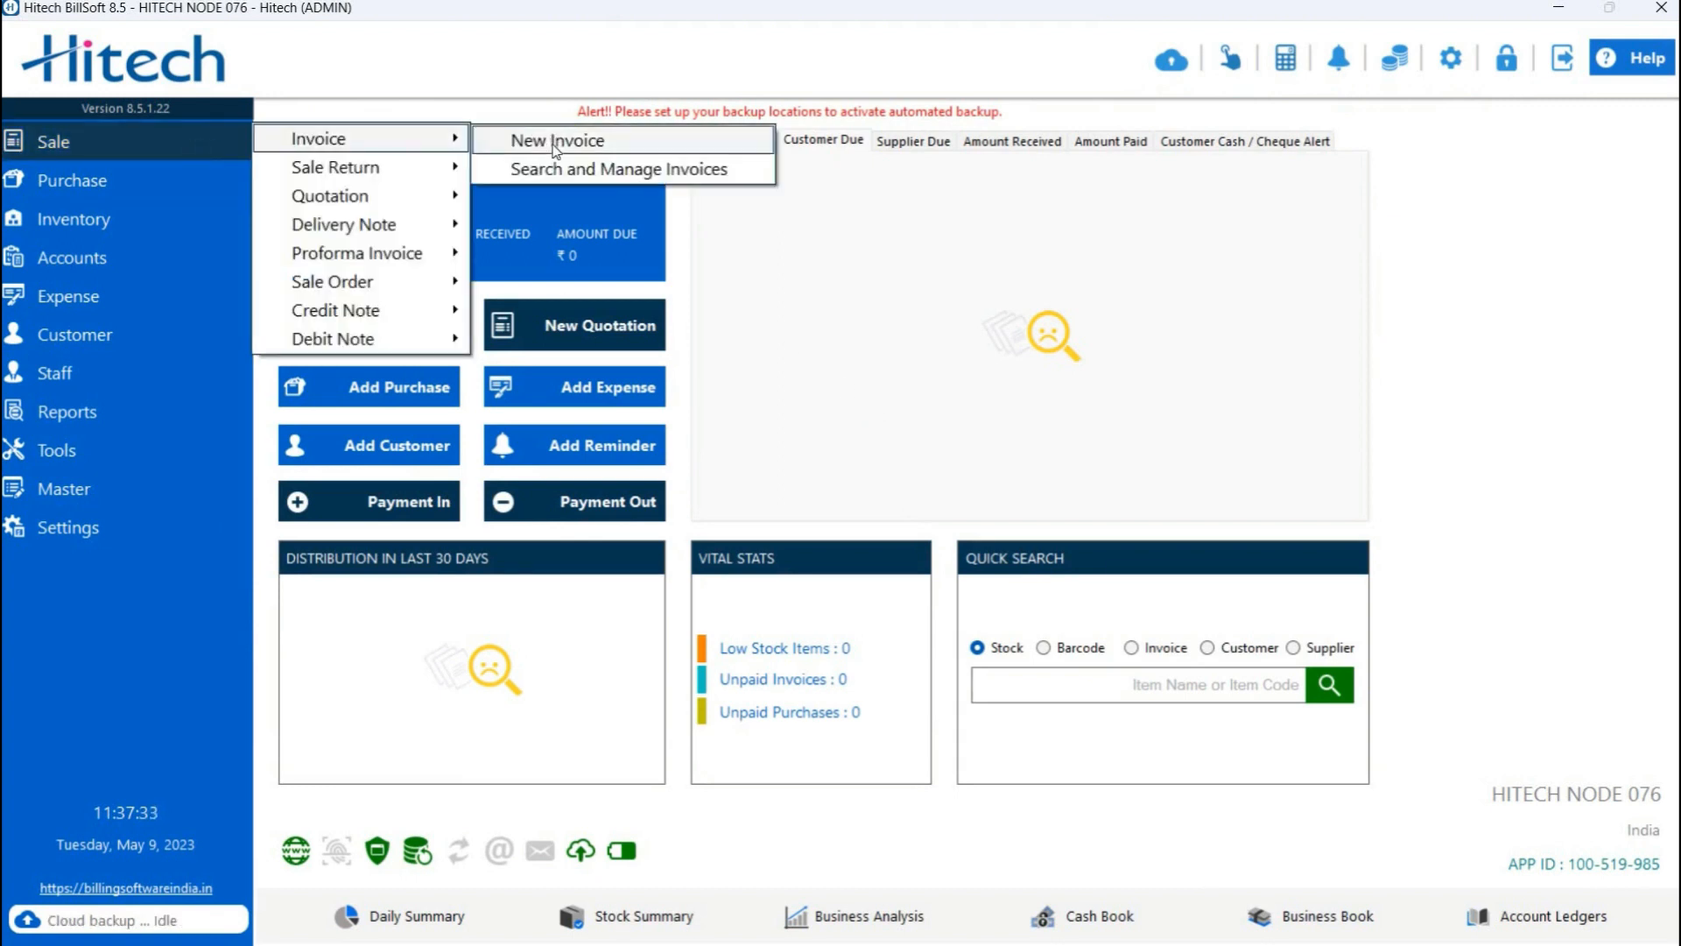
click(555, 141)
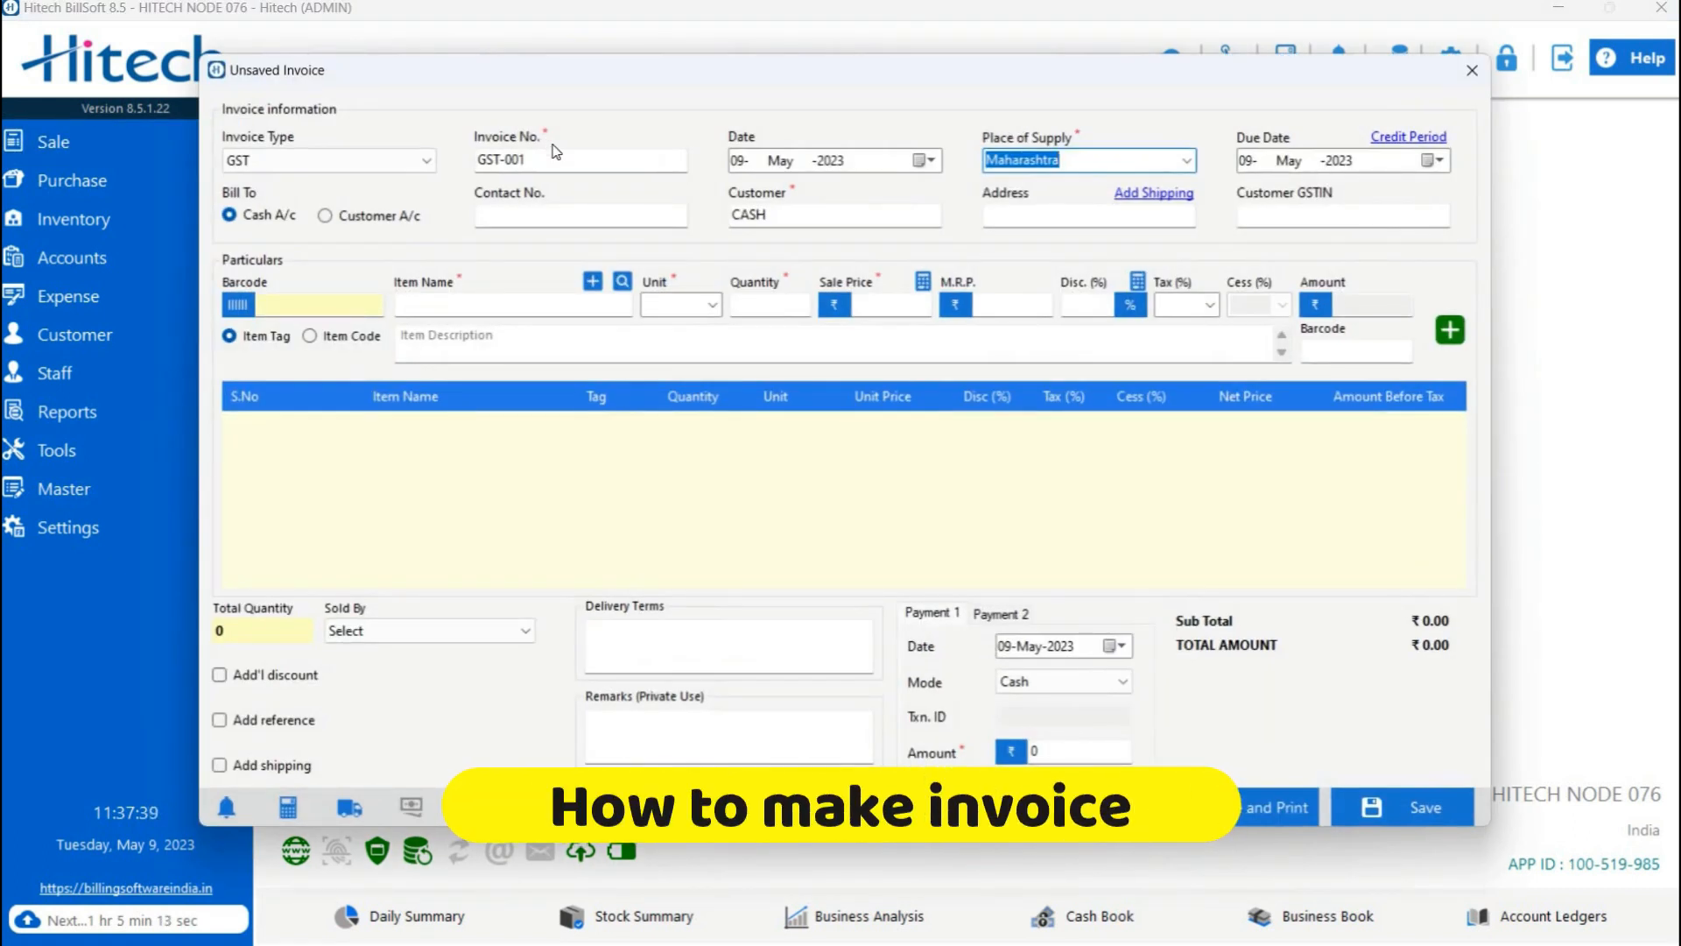
click(424, 166)
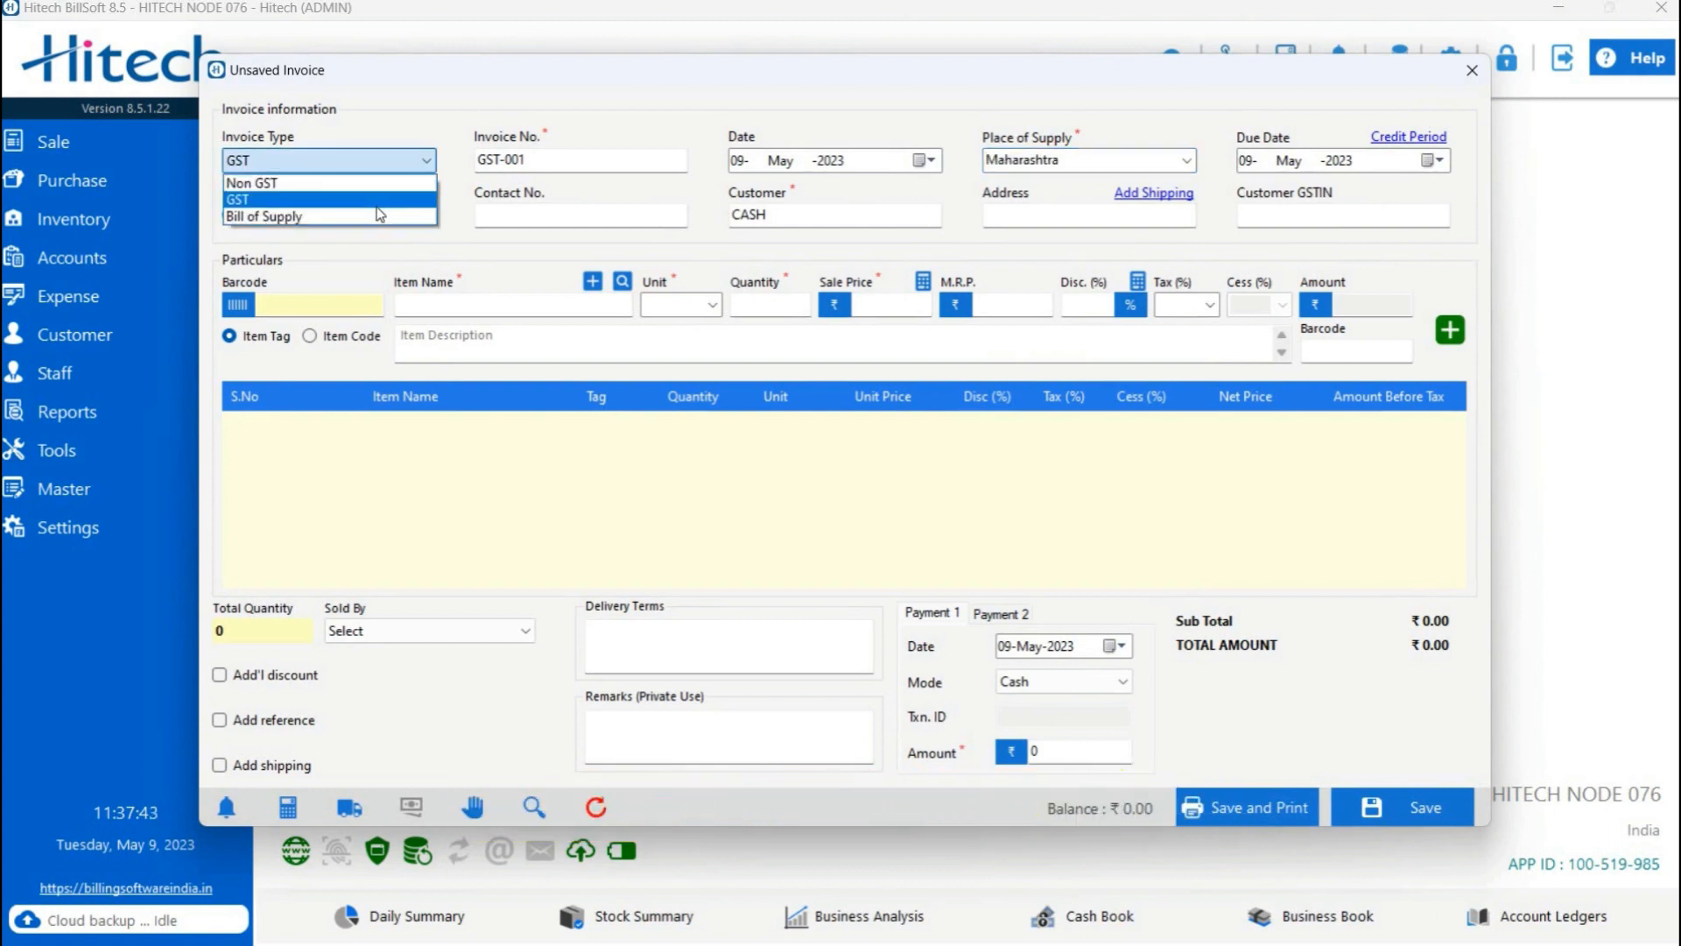
click(380, 199)
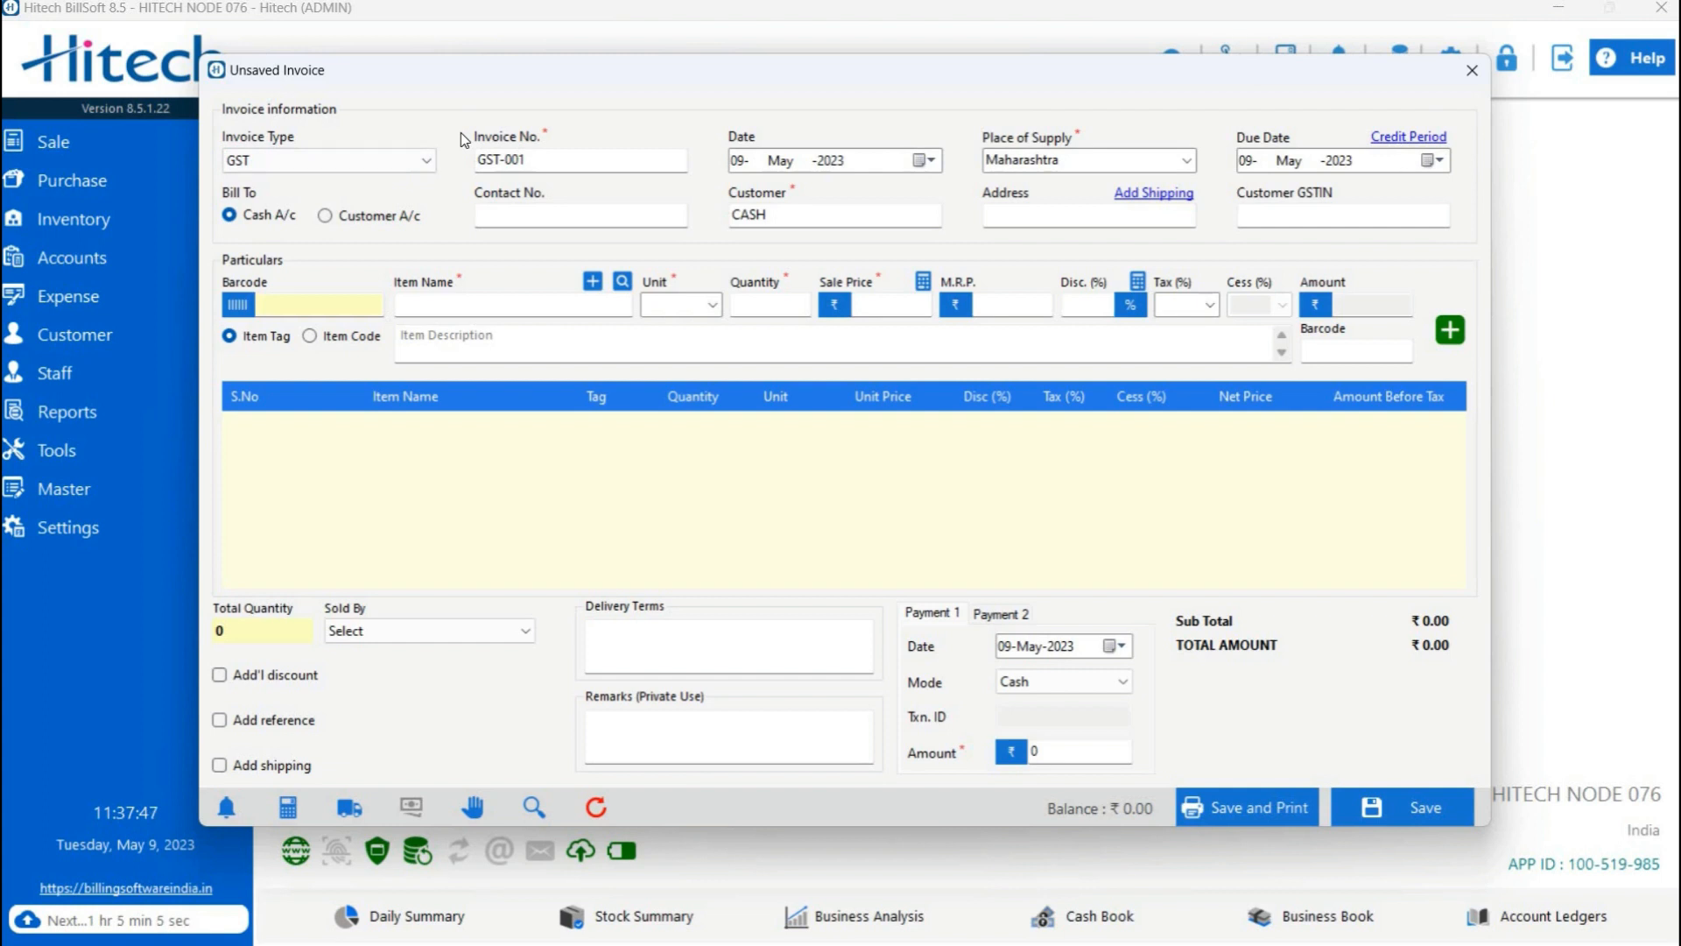
click(421, 166)
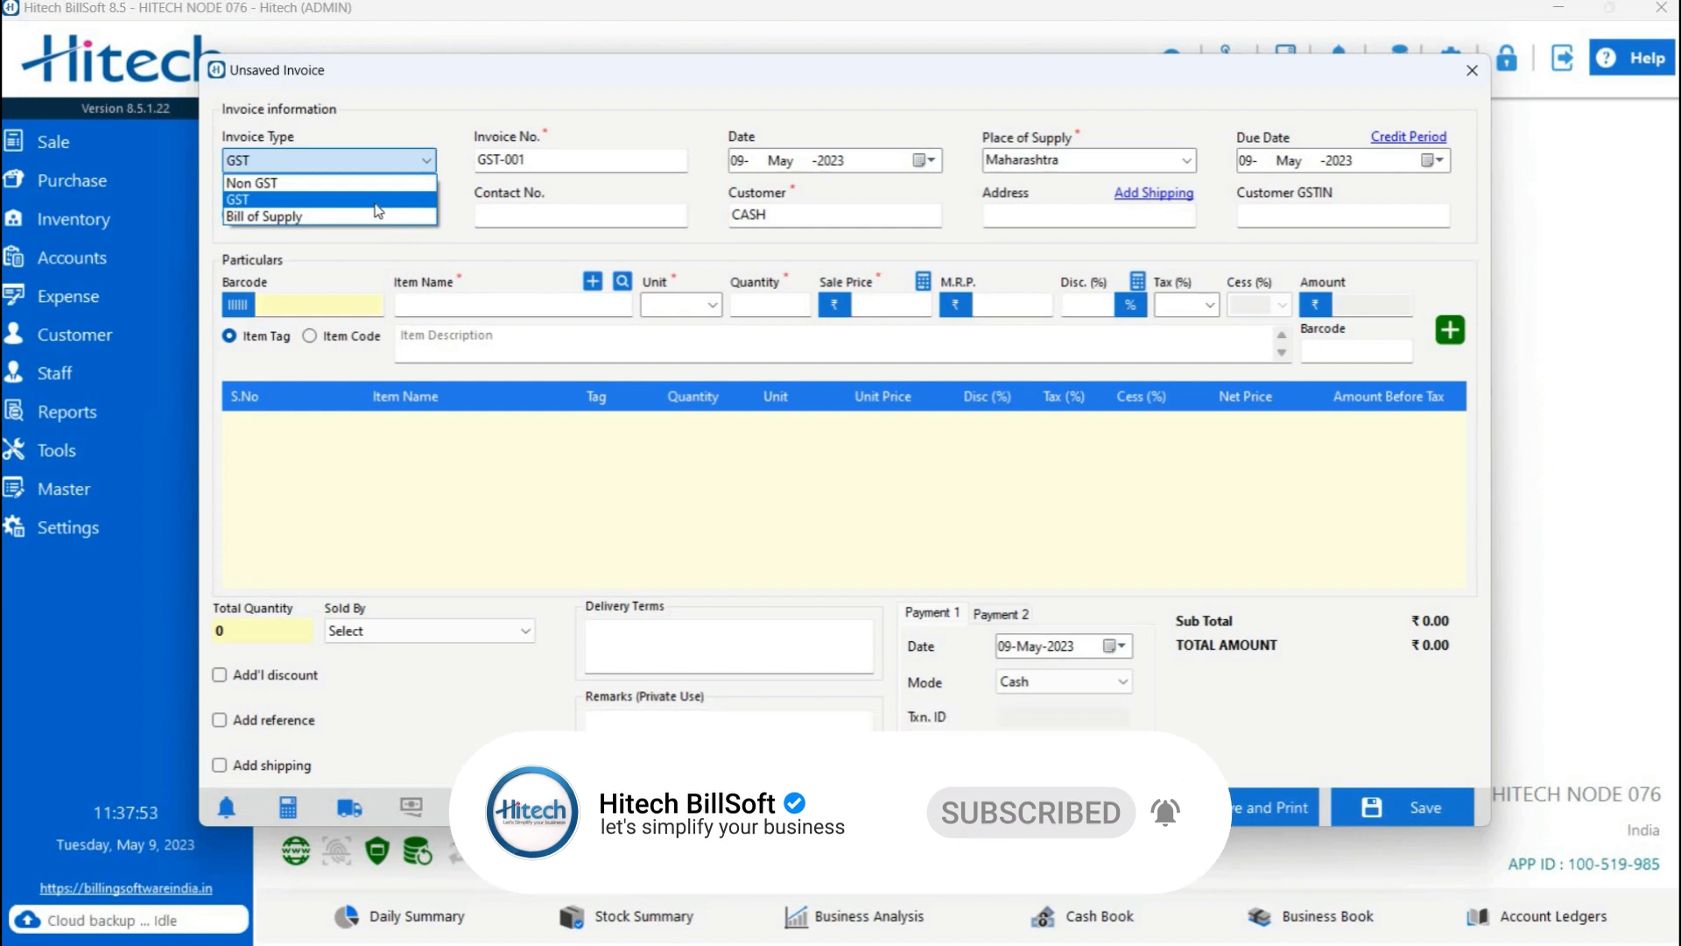
click(376, 205)
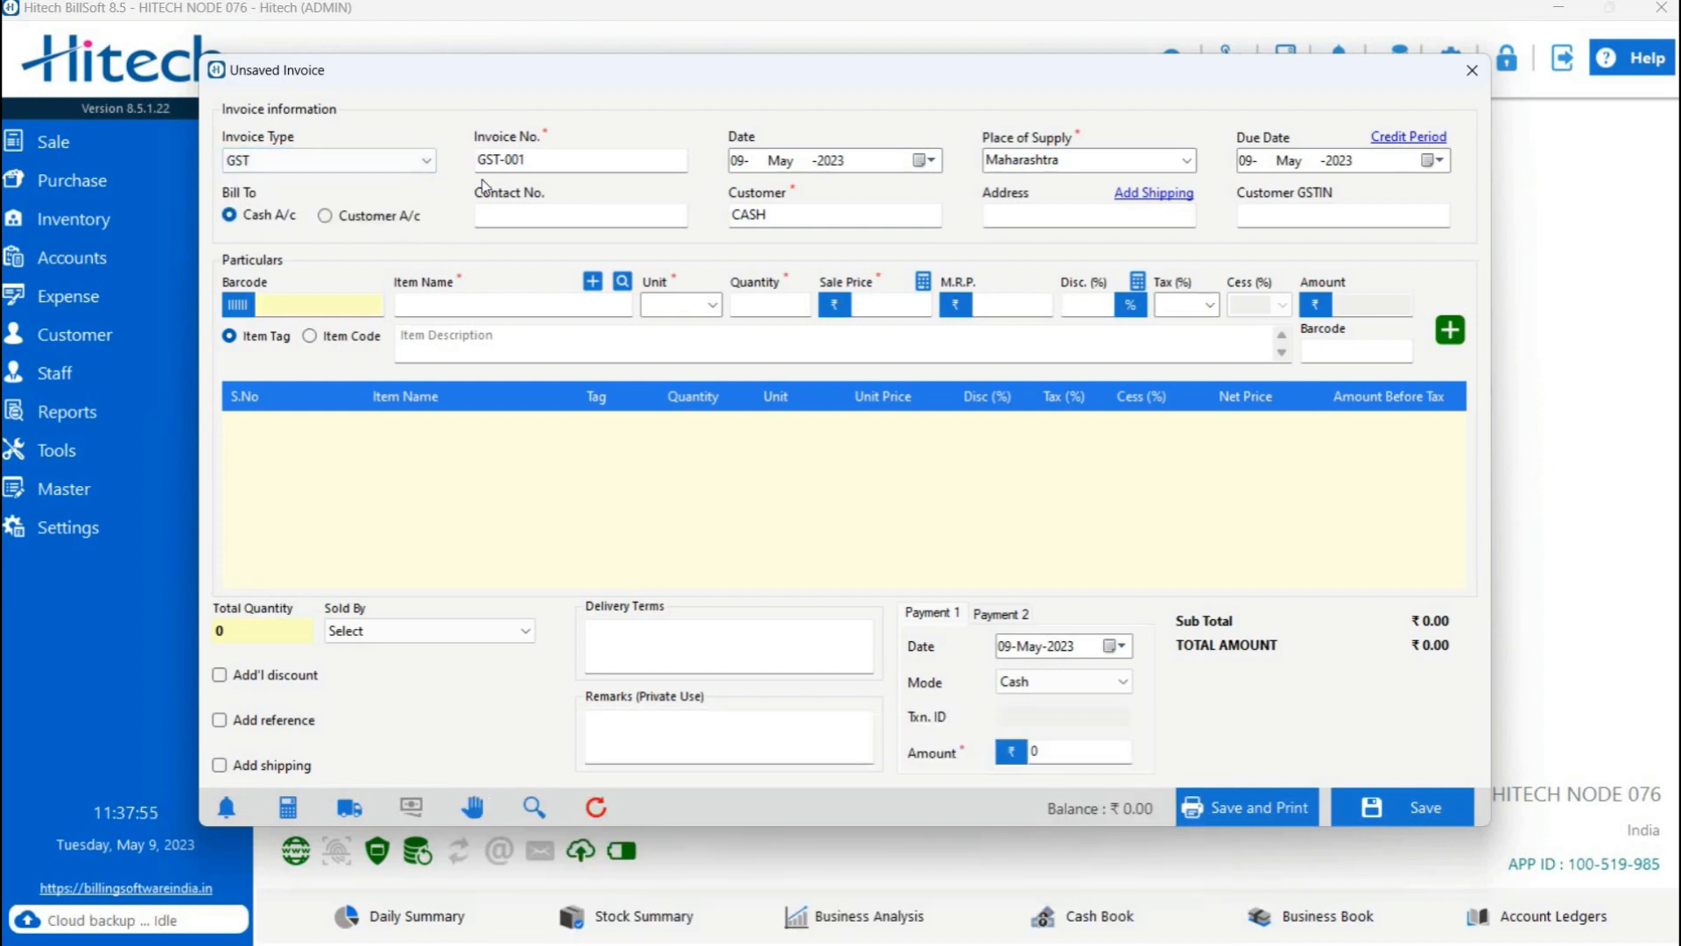
- Leave the invoice number and date as they are, and set the place of supply to Himachal Pradesh
click(556, 152)
click(923, 161)
click(887, 96)
click(1172, 164)
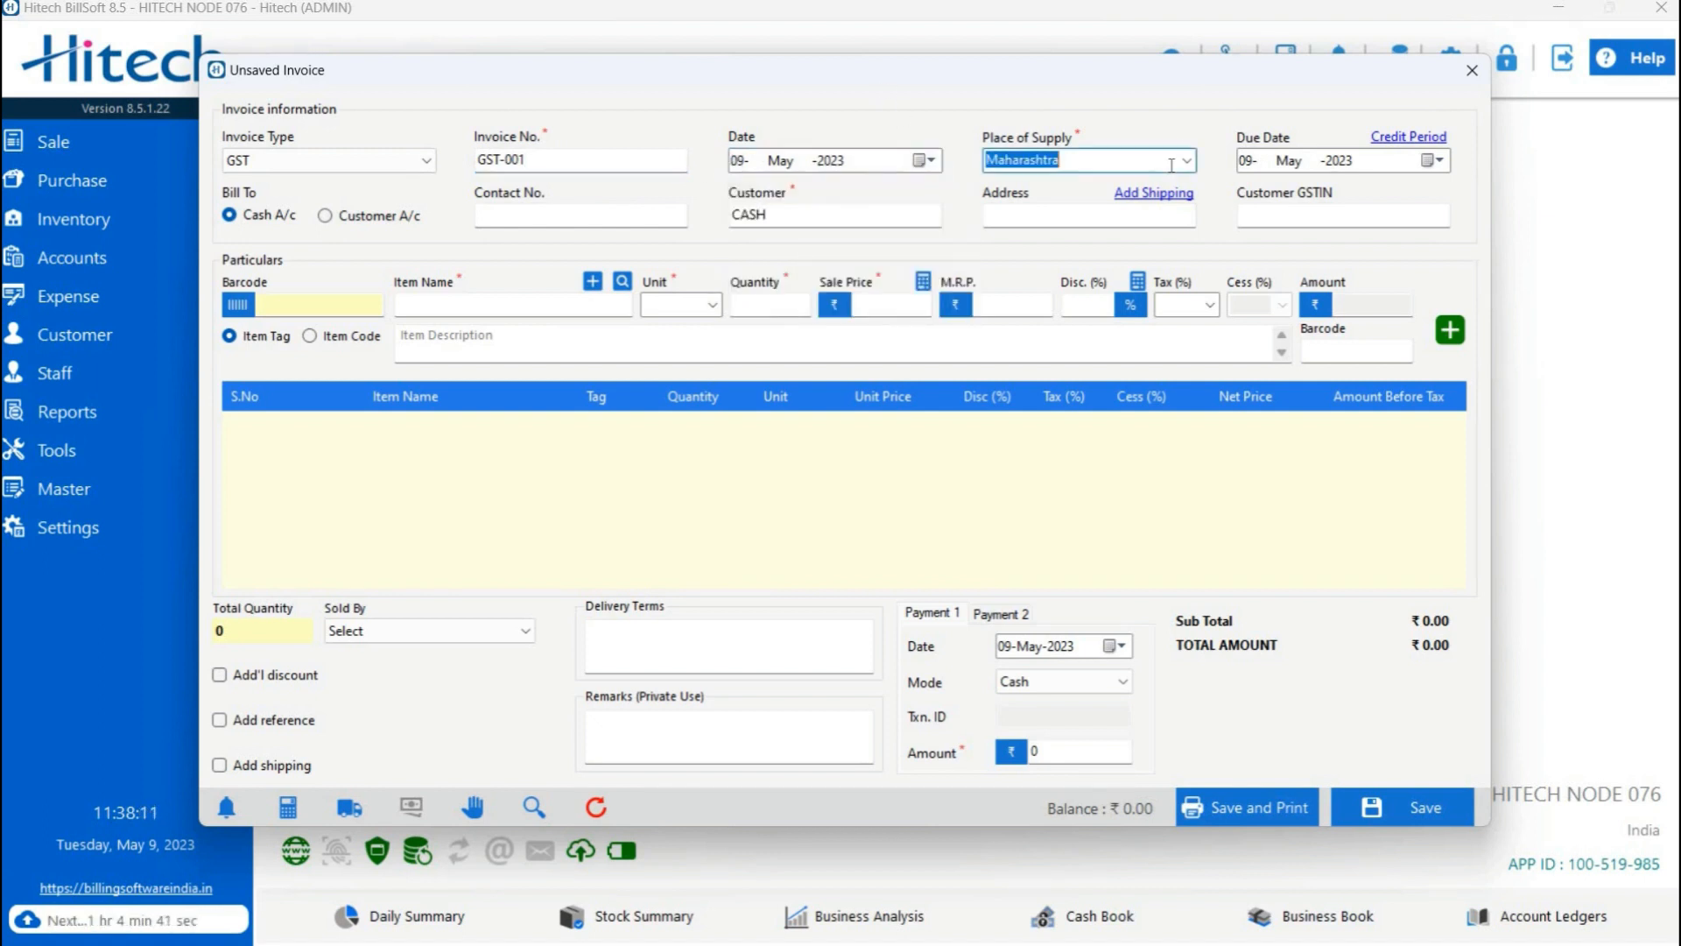
click(1186, 161)
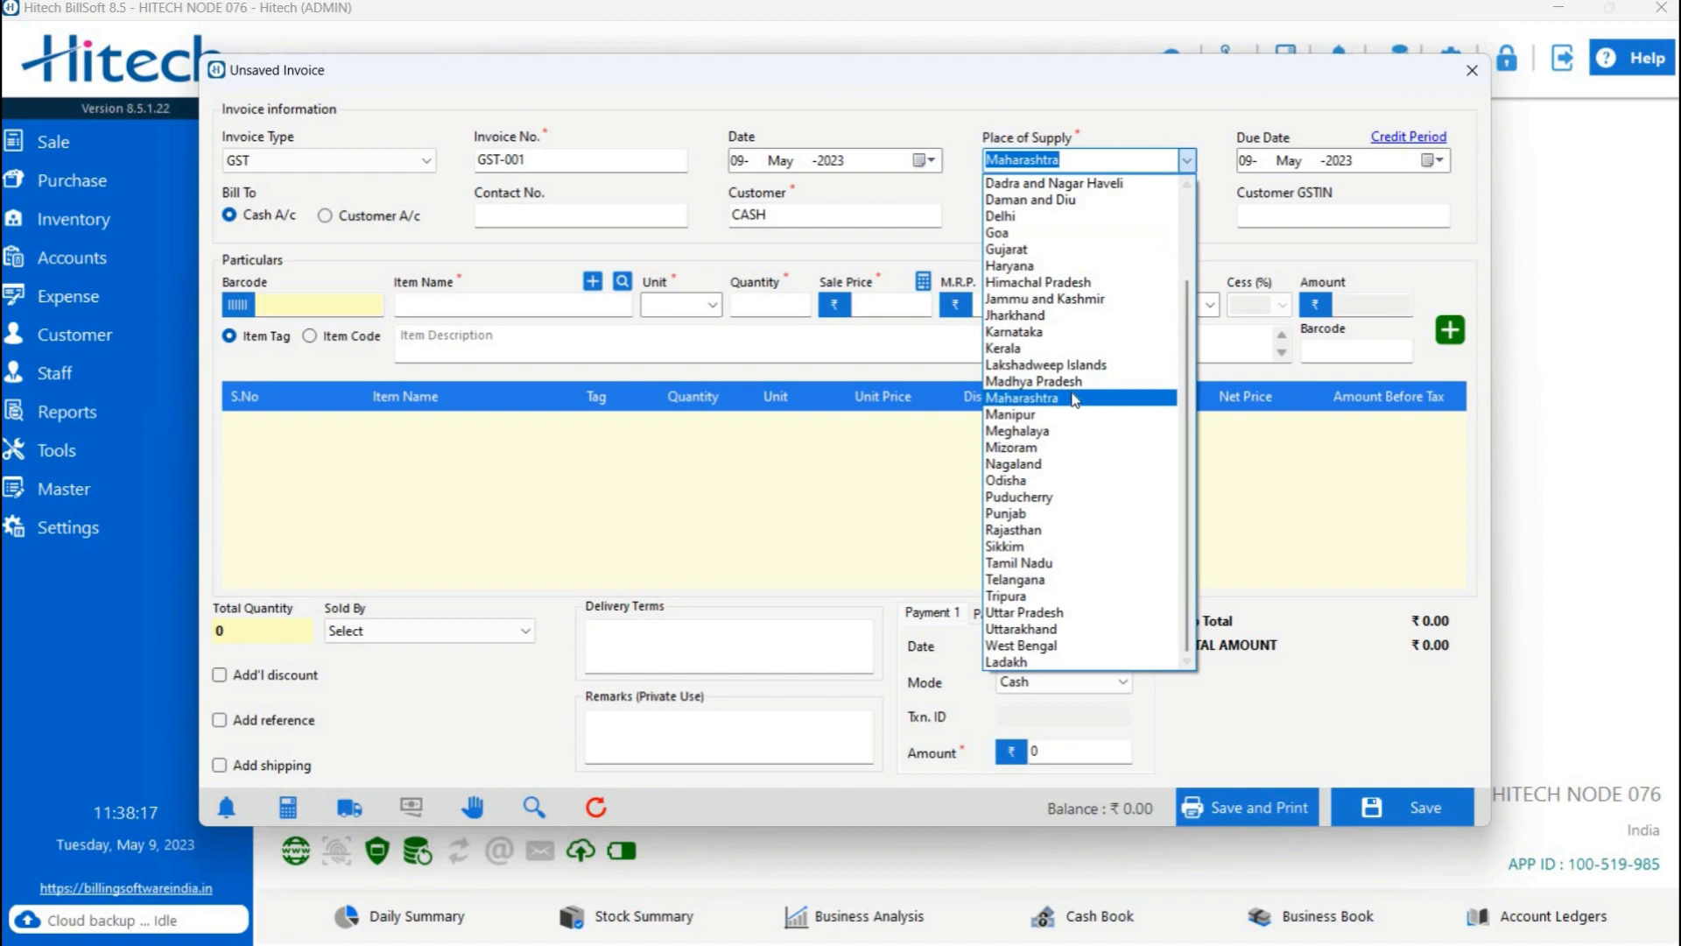
click(1030, 282)
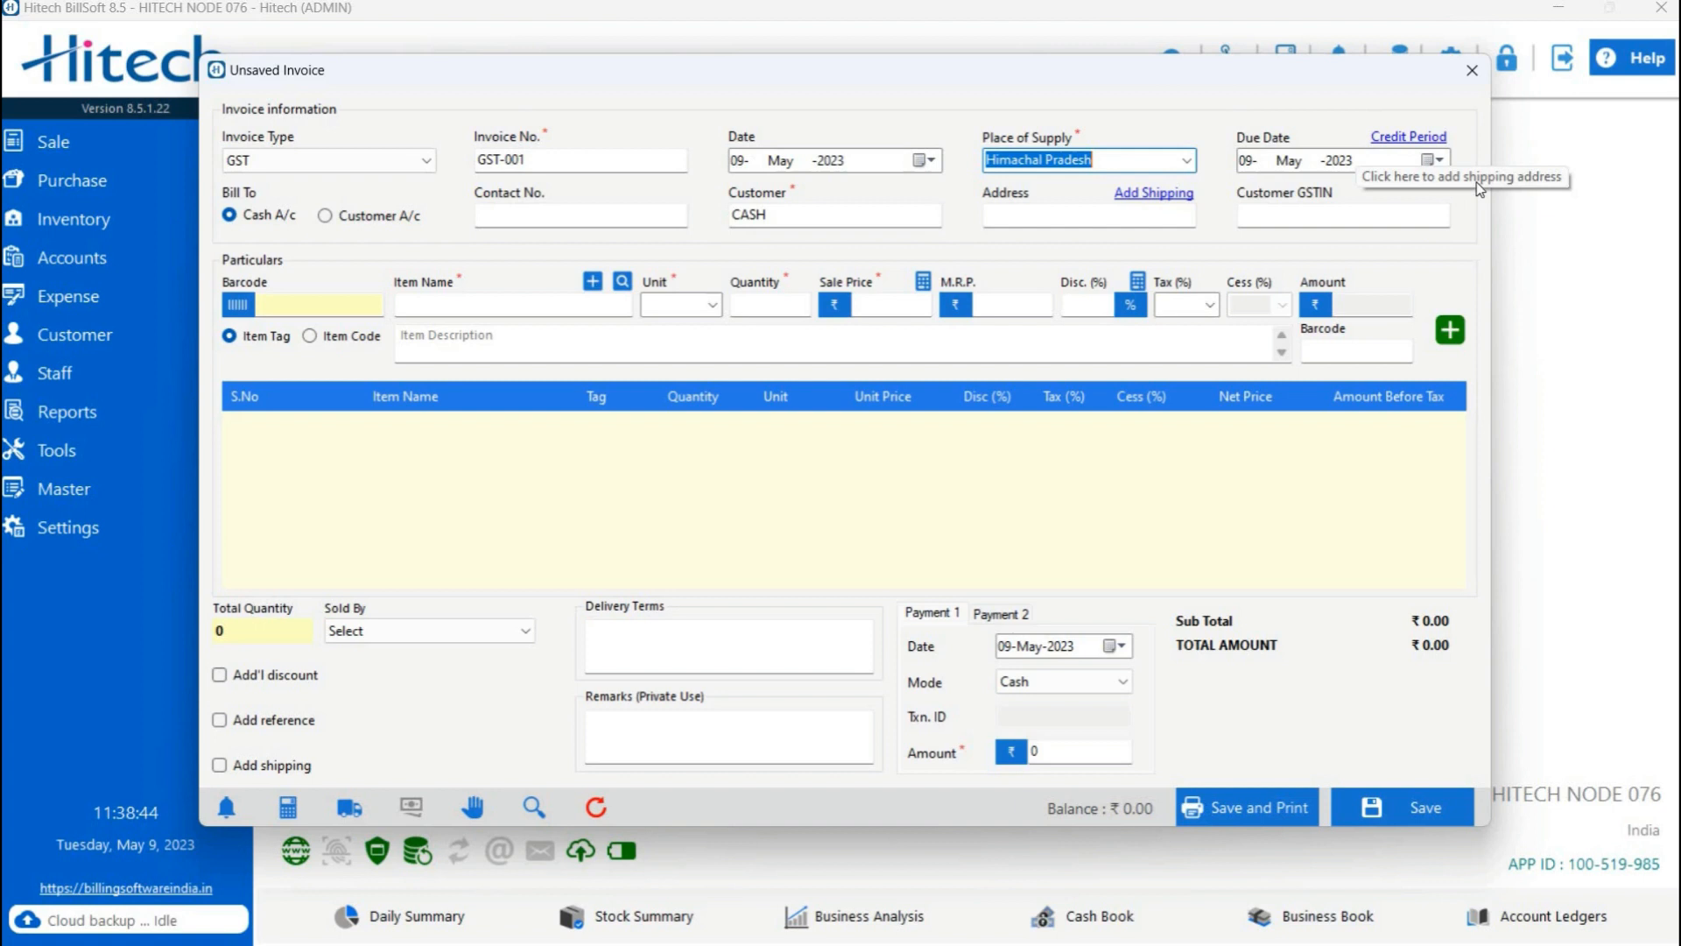
- Set the invoice's due date by entering a credit period of 10 days
click(1432, 160)
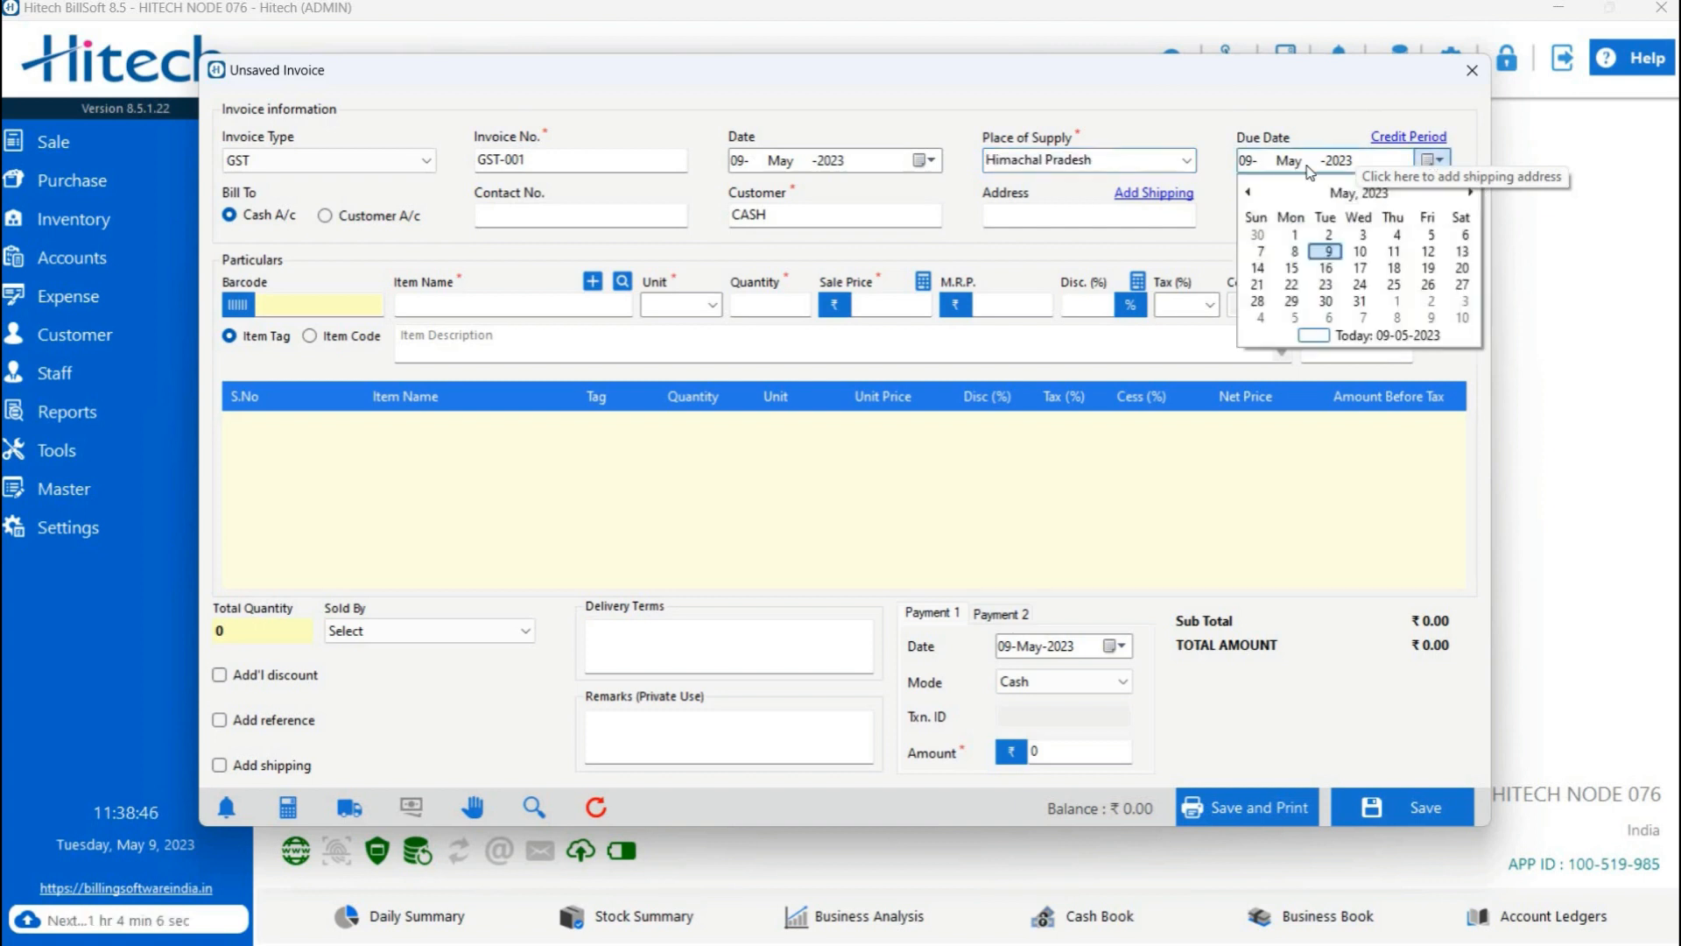
click(1432, 160)
click(1405, 138)
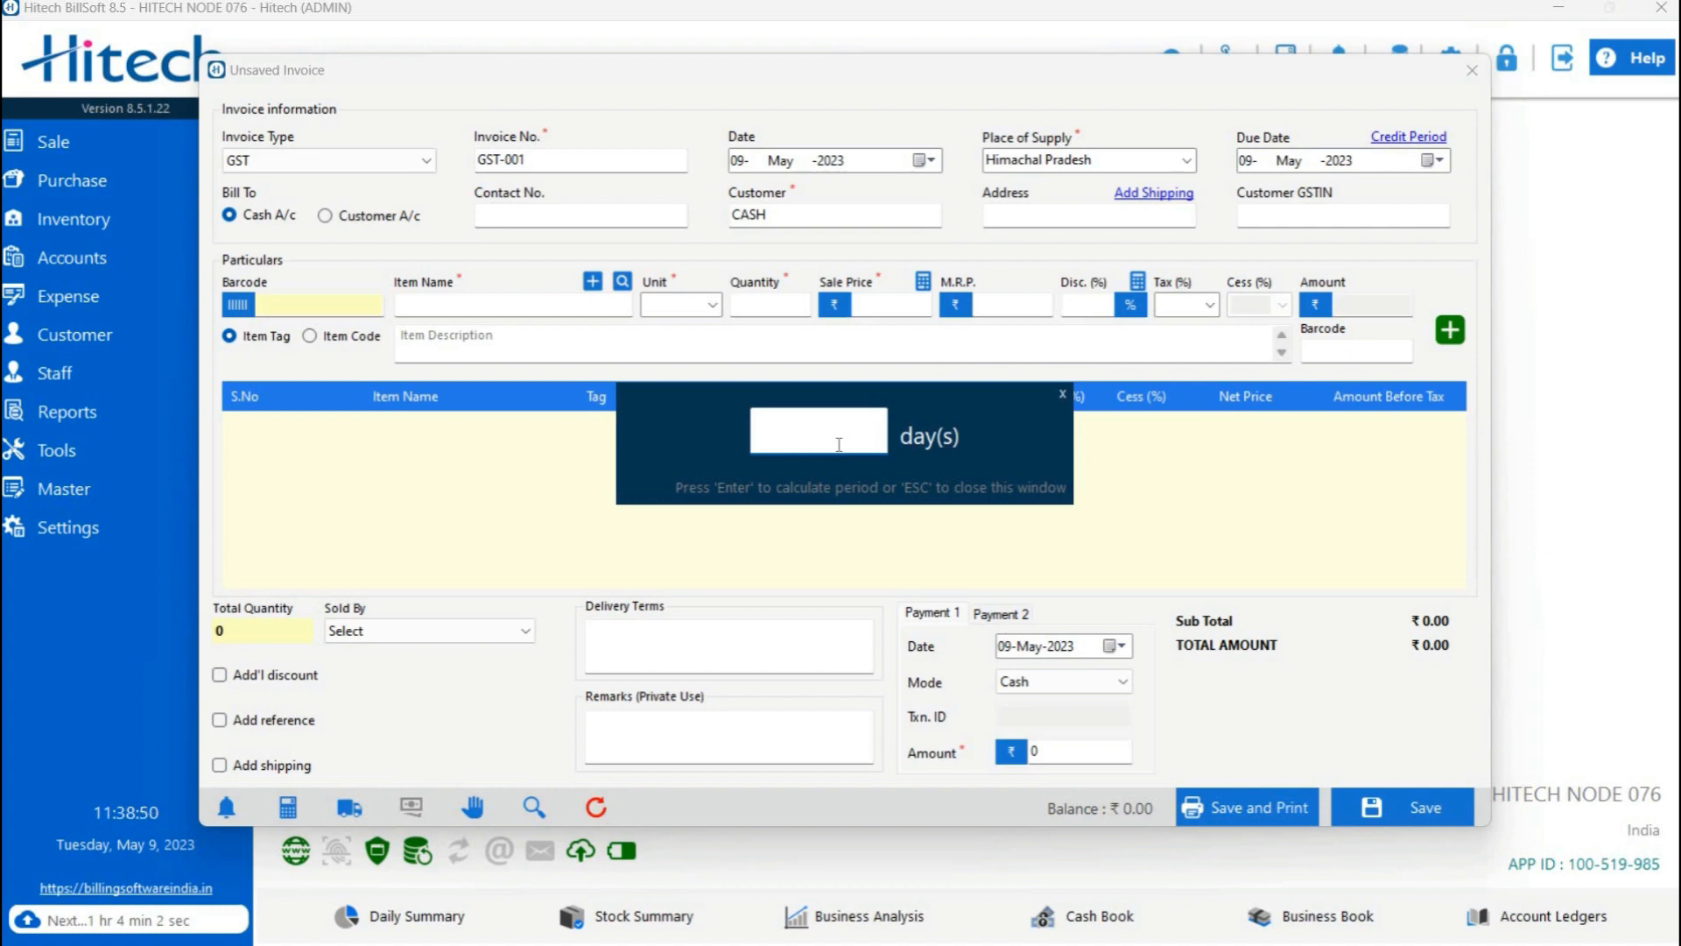
text(10)
key(Return)
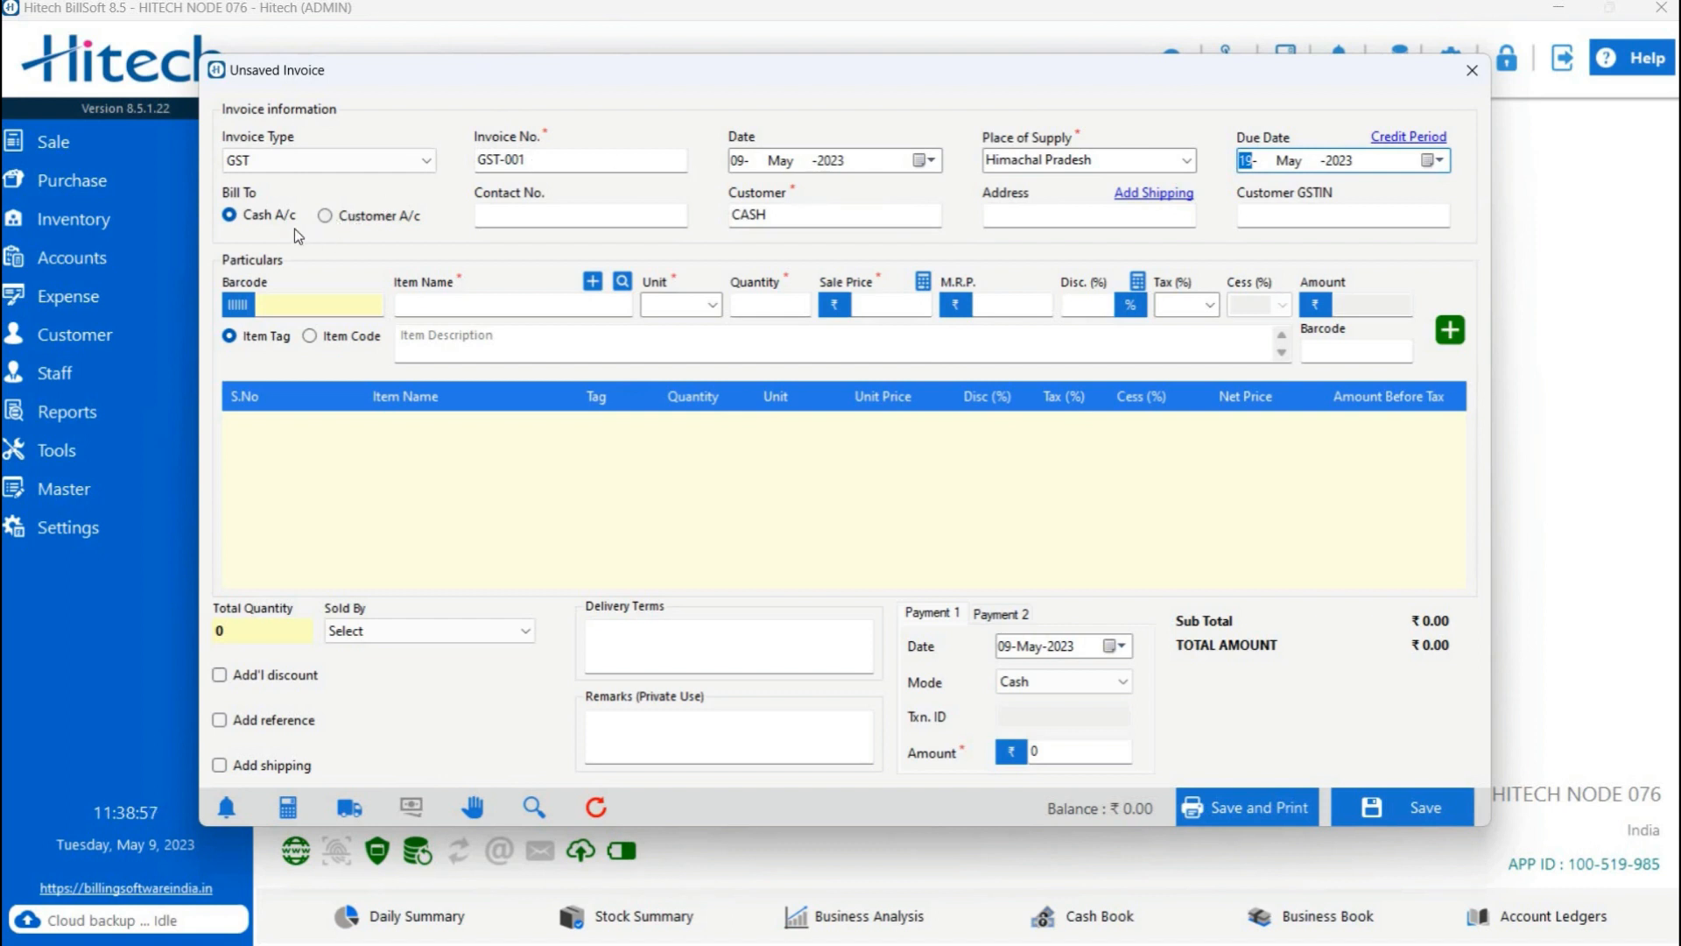
- Bill the invoice to Customer A/c, select the existing customer, and leave the customer GSTIN empty
click(263, 211)
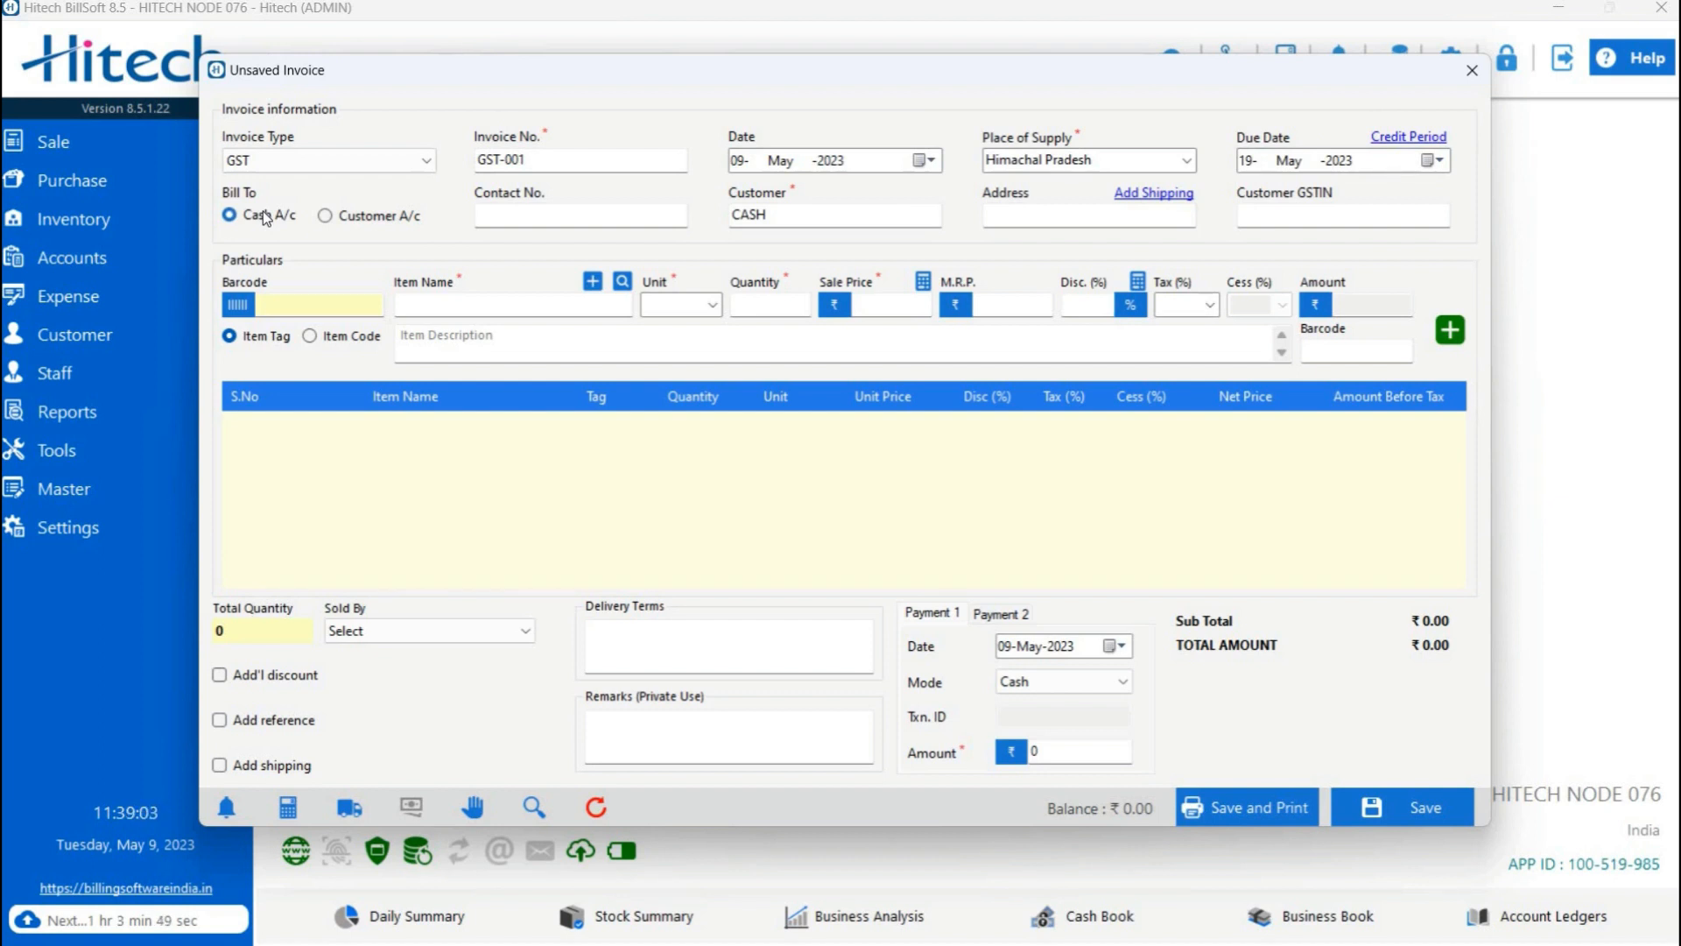
click(396, 219)
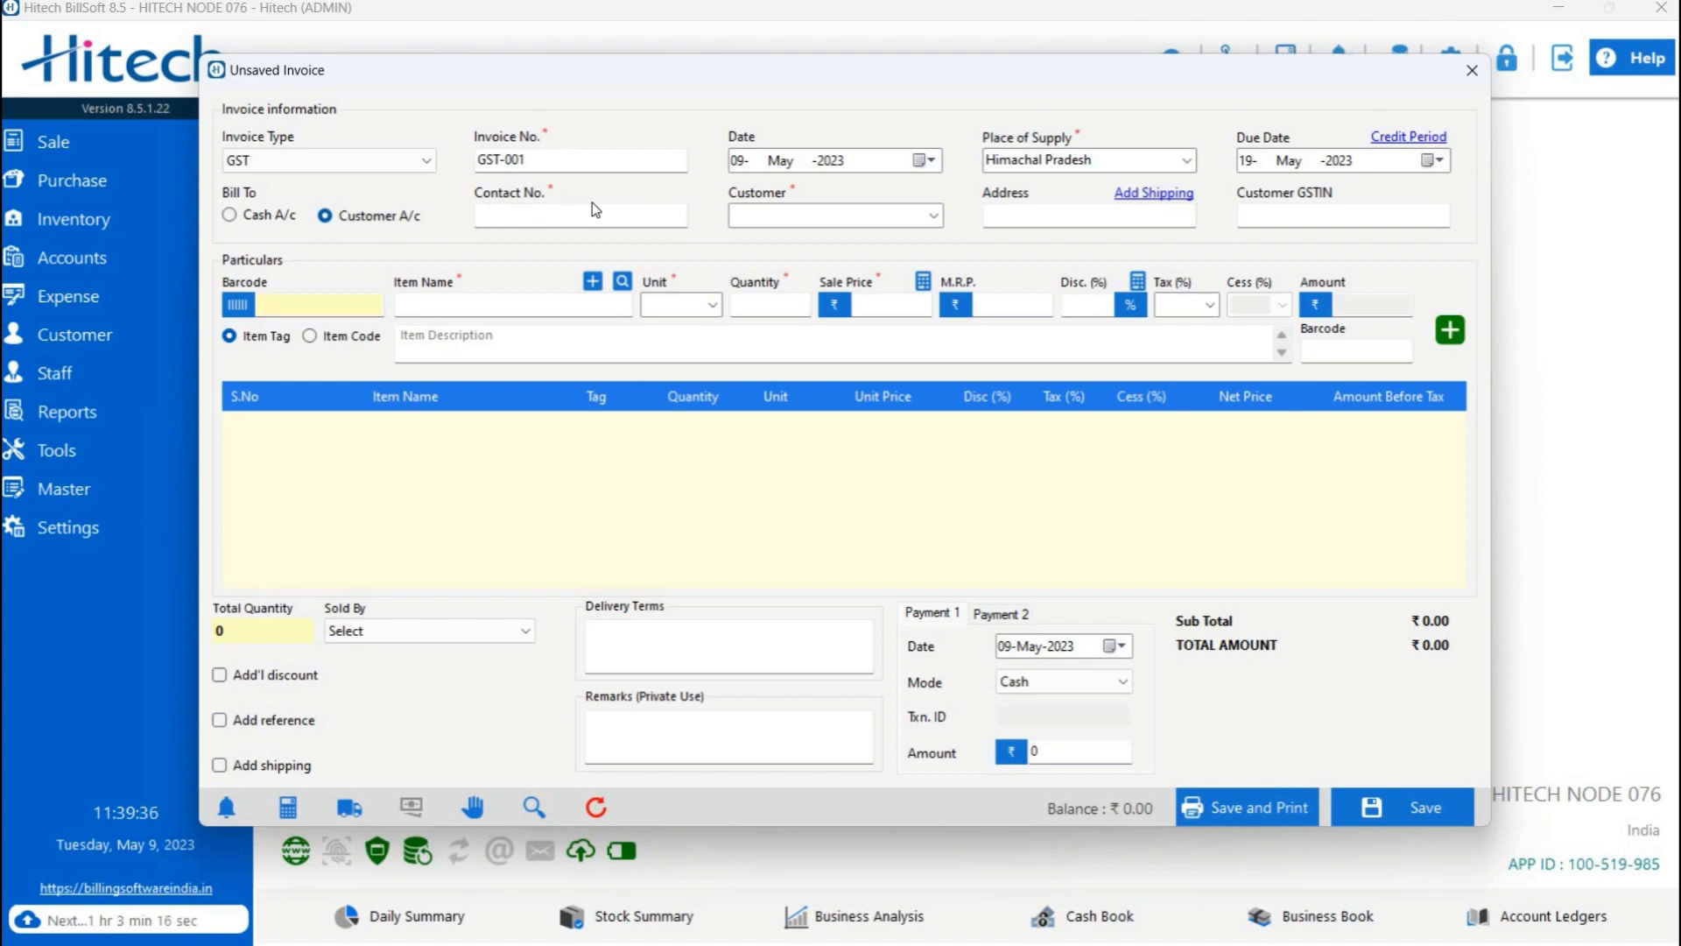
click(932, 223)
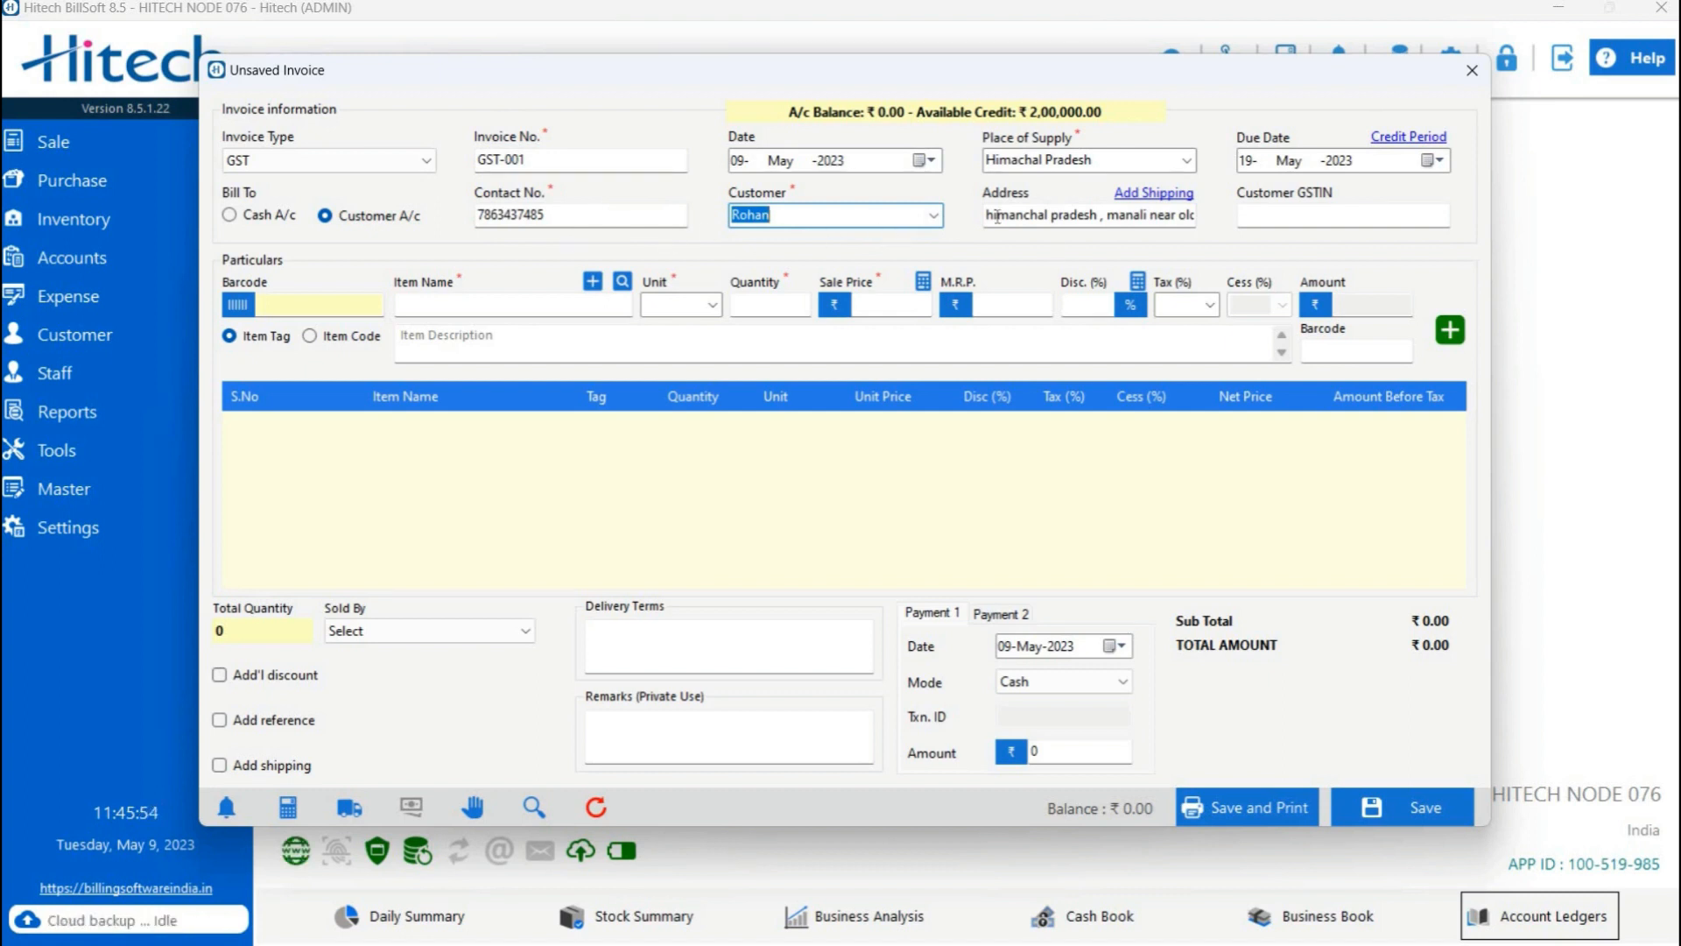
click(1288, 217)
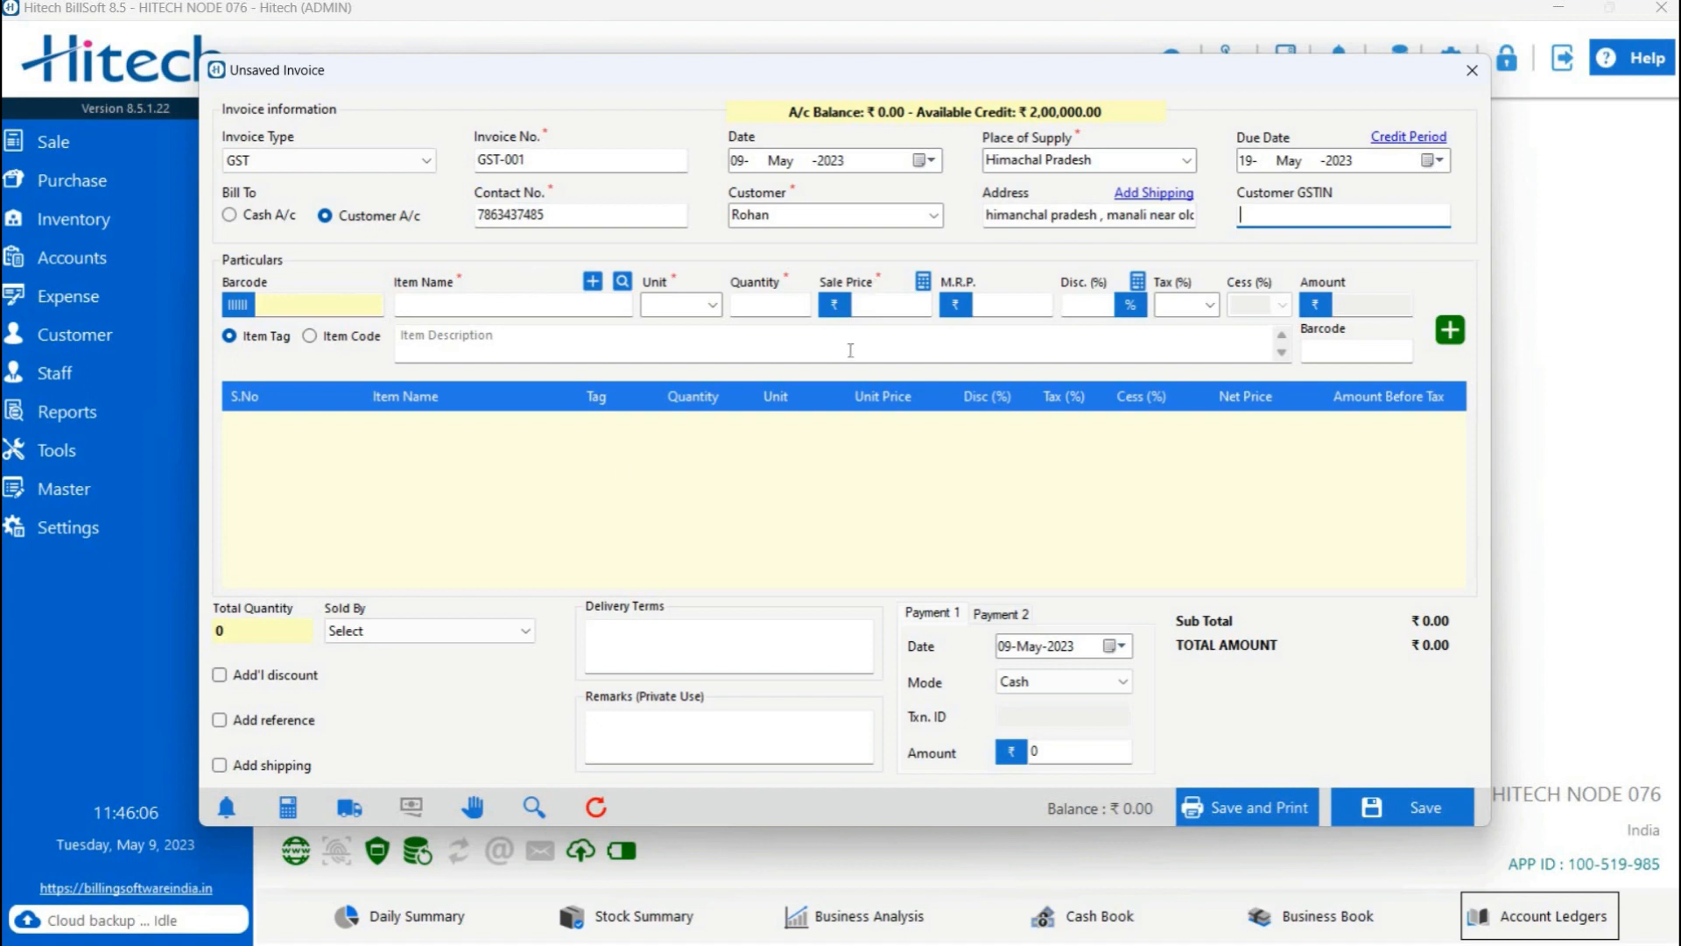
- Assign the only listed staff member as the invoice's Sold By person
click(436, 632)
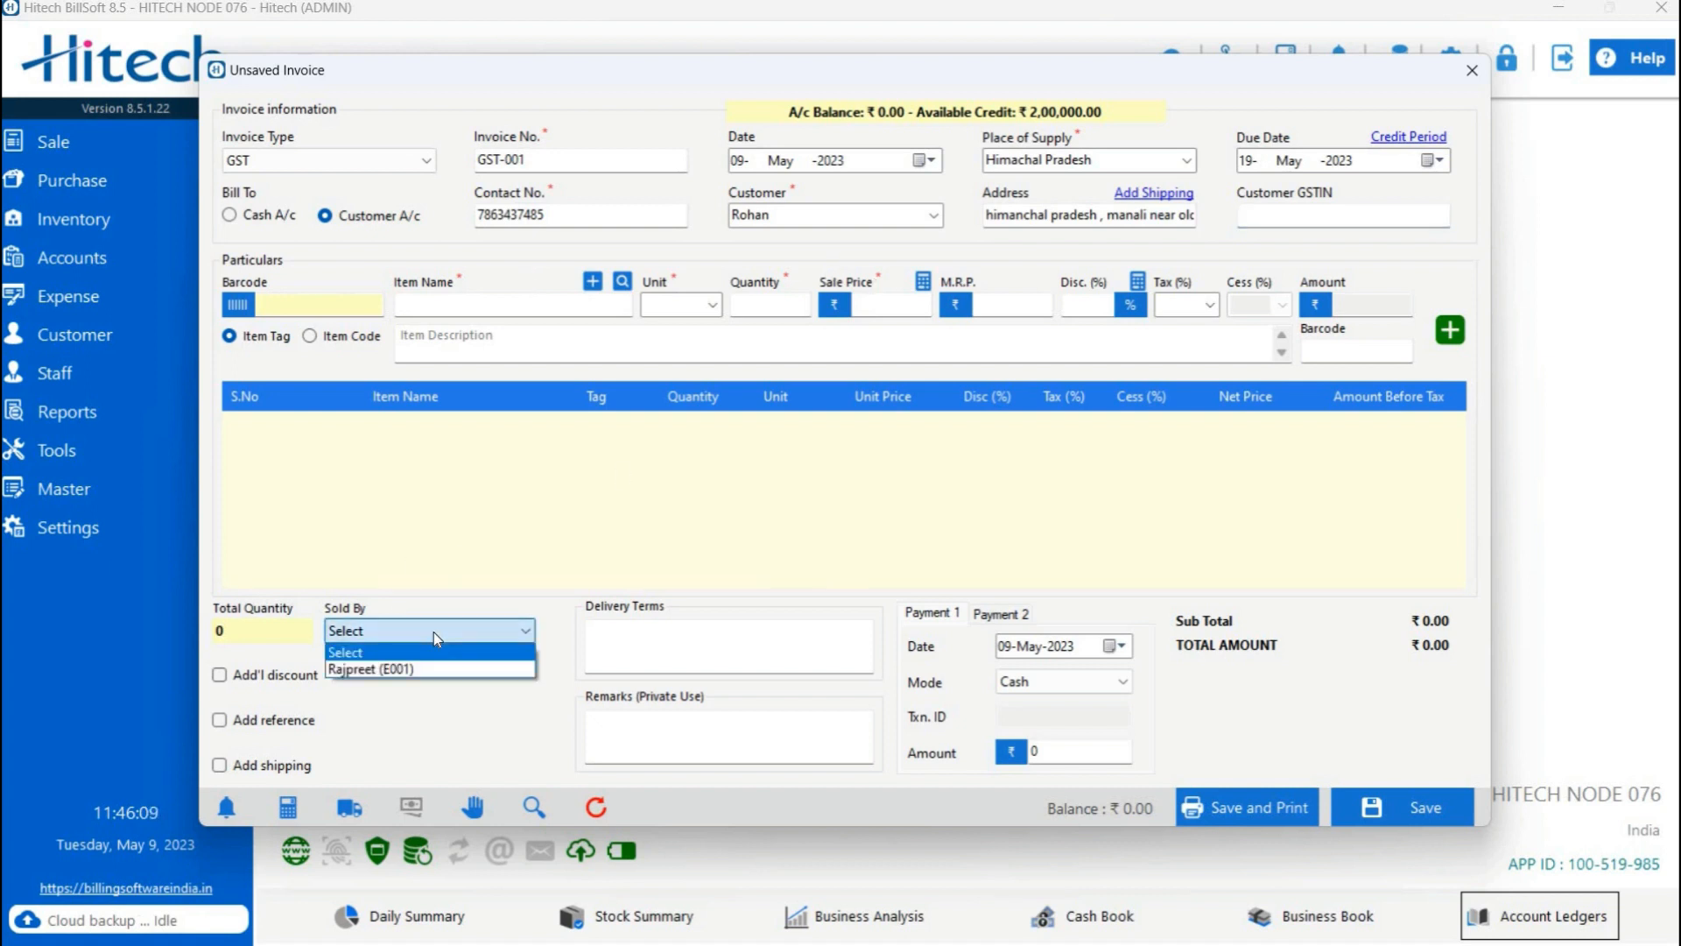
click(434, 632)
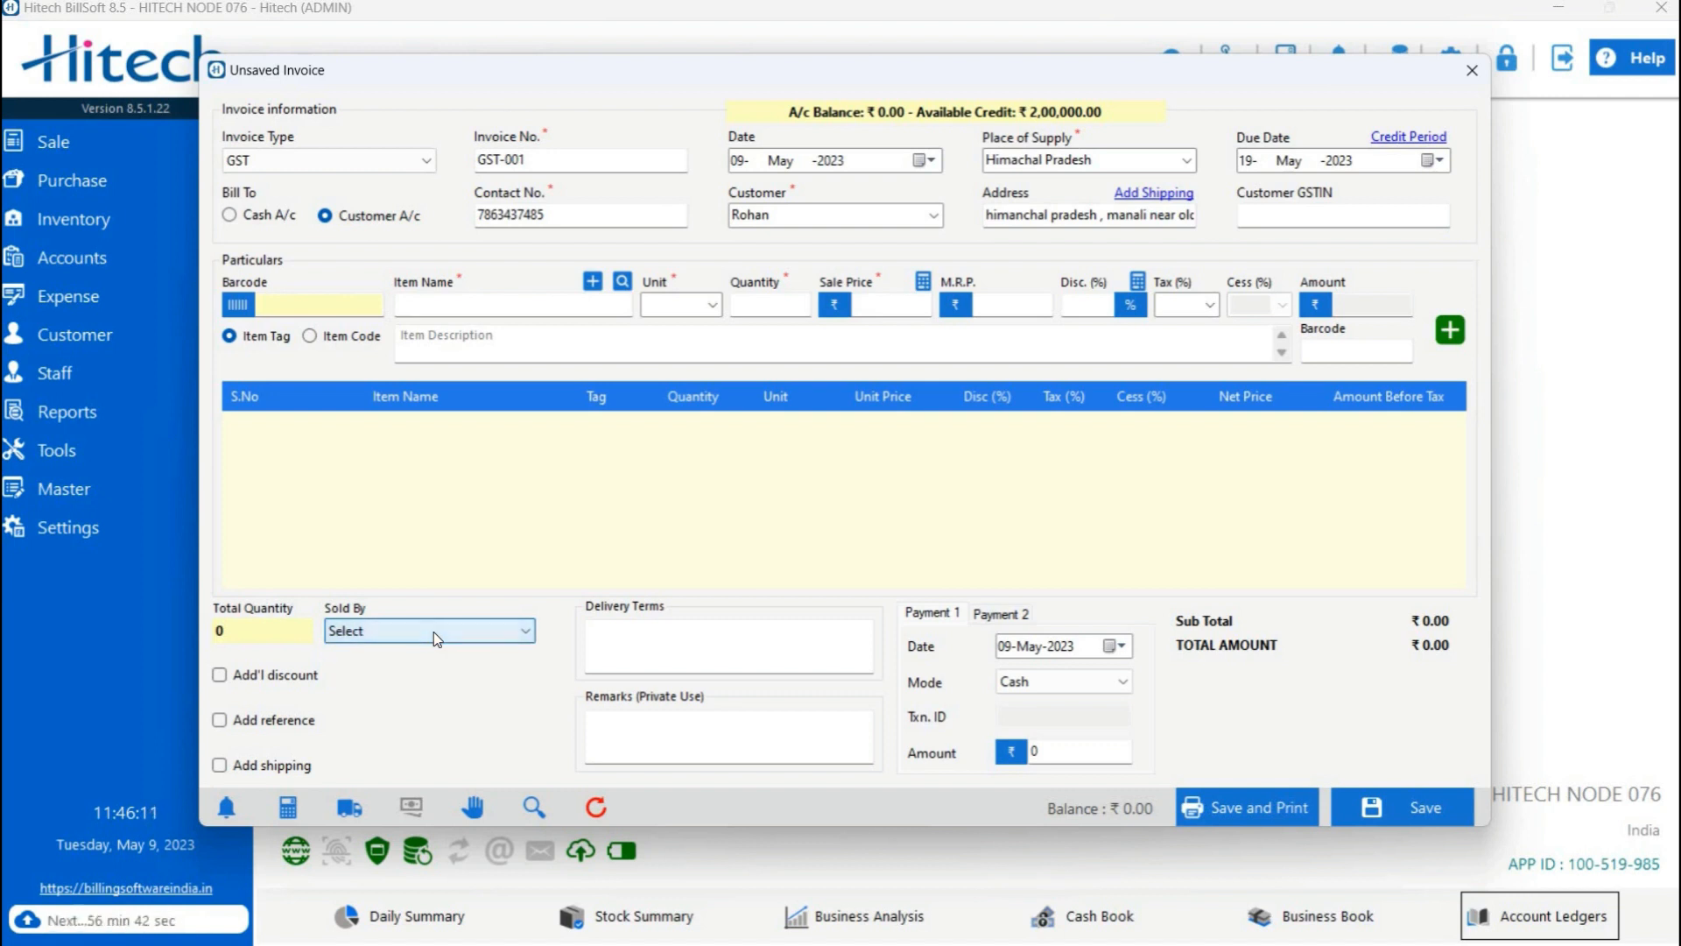
click(433, 632)
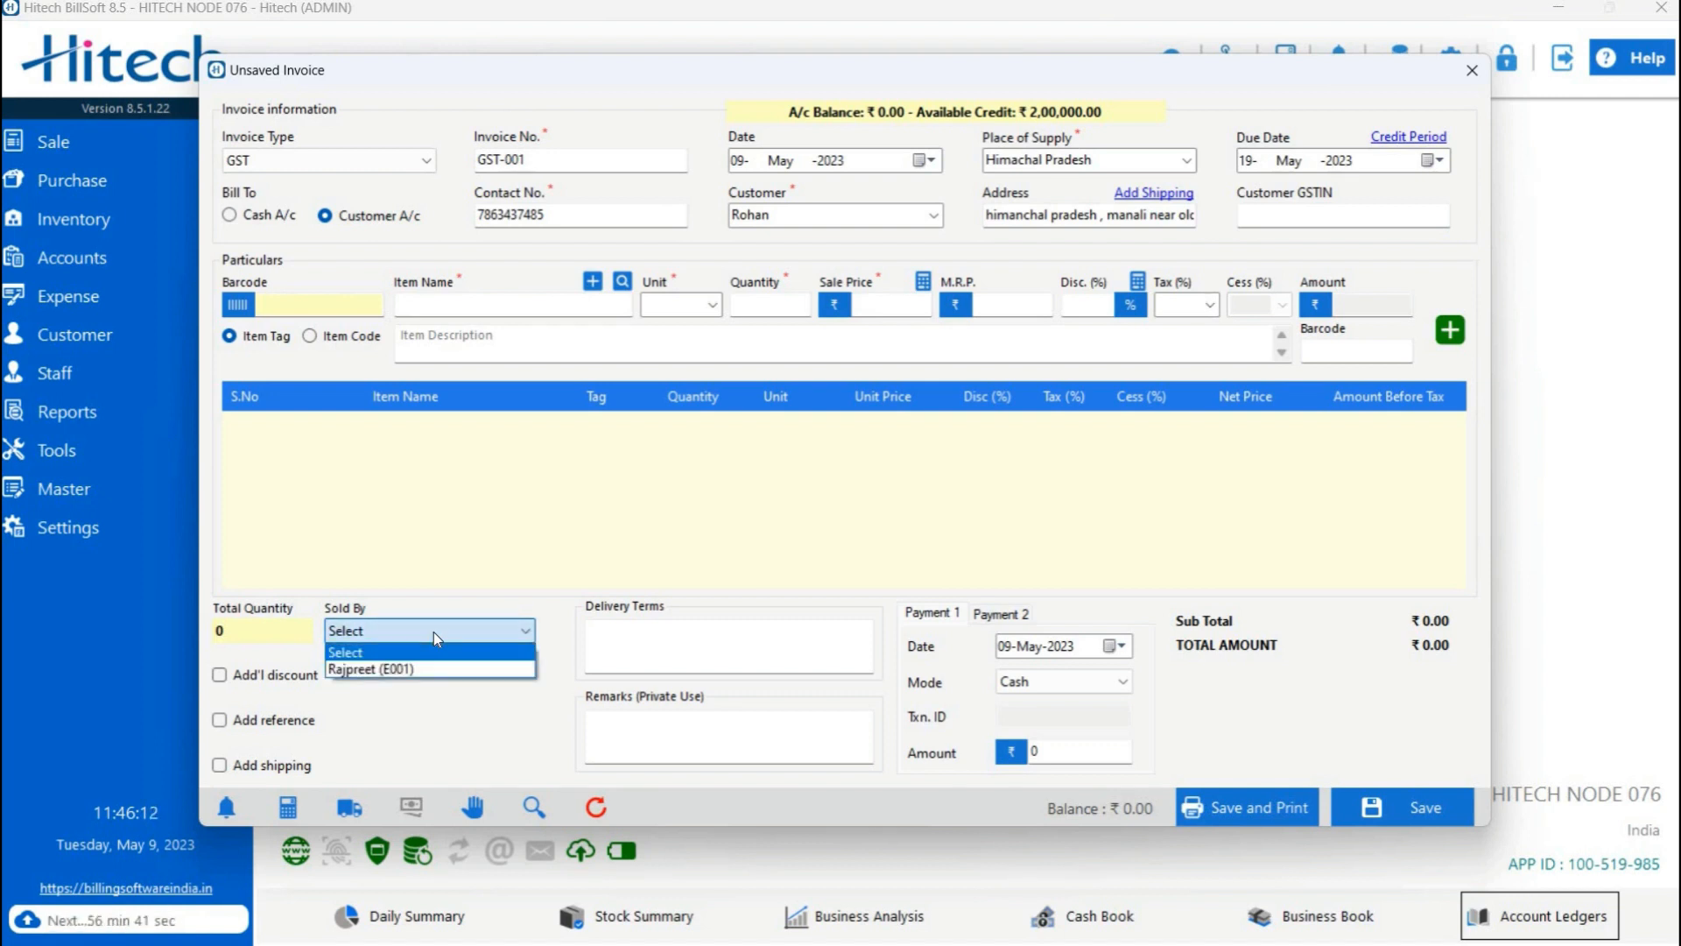
click(434, 632)
click(433, 632)
click(387, 672)
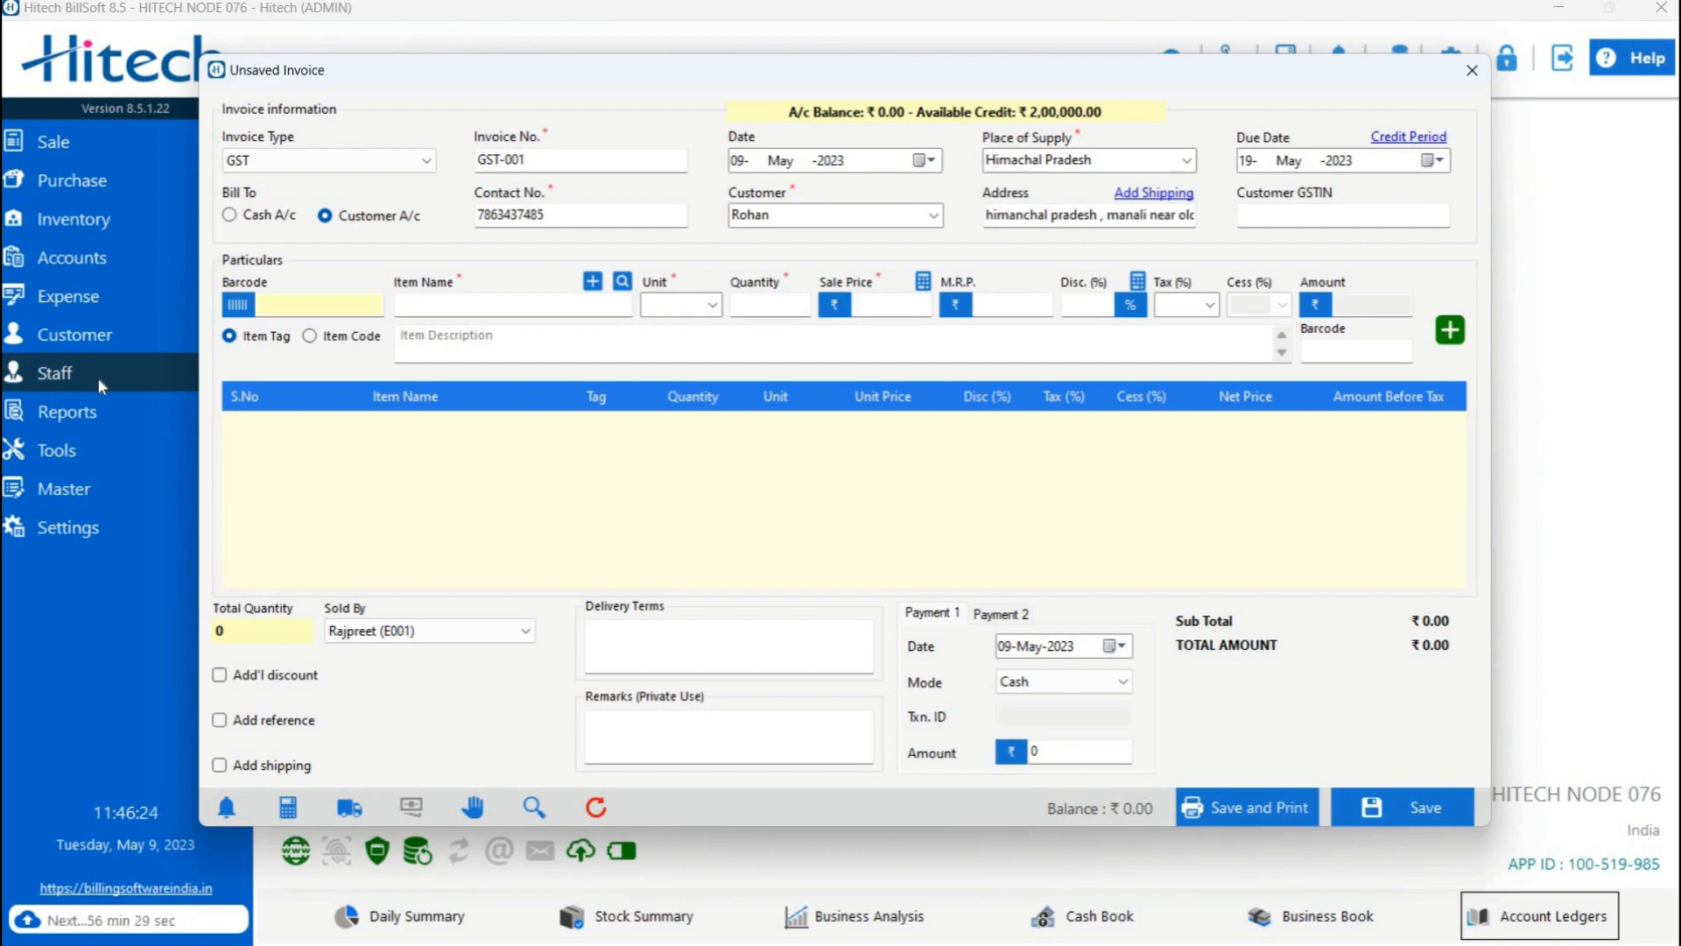
- Switch the item lookup from Item Tag to Item Code and choose Lavie as the item name
click(333, 306)
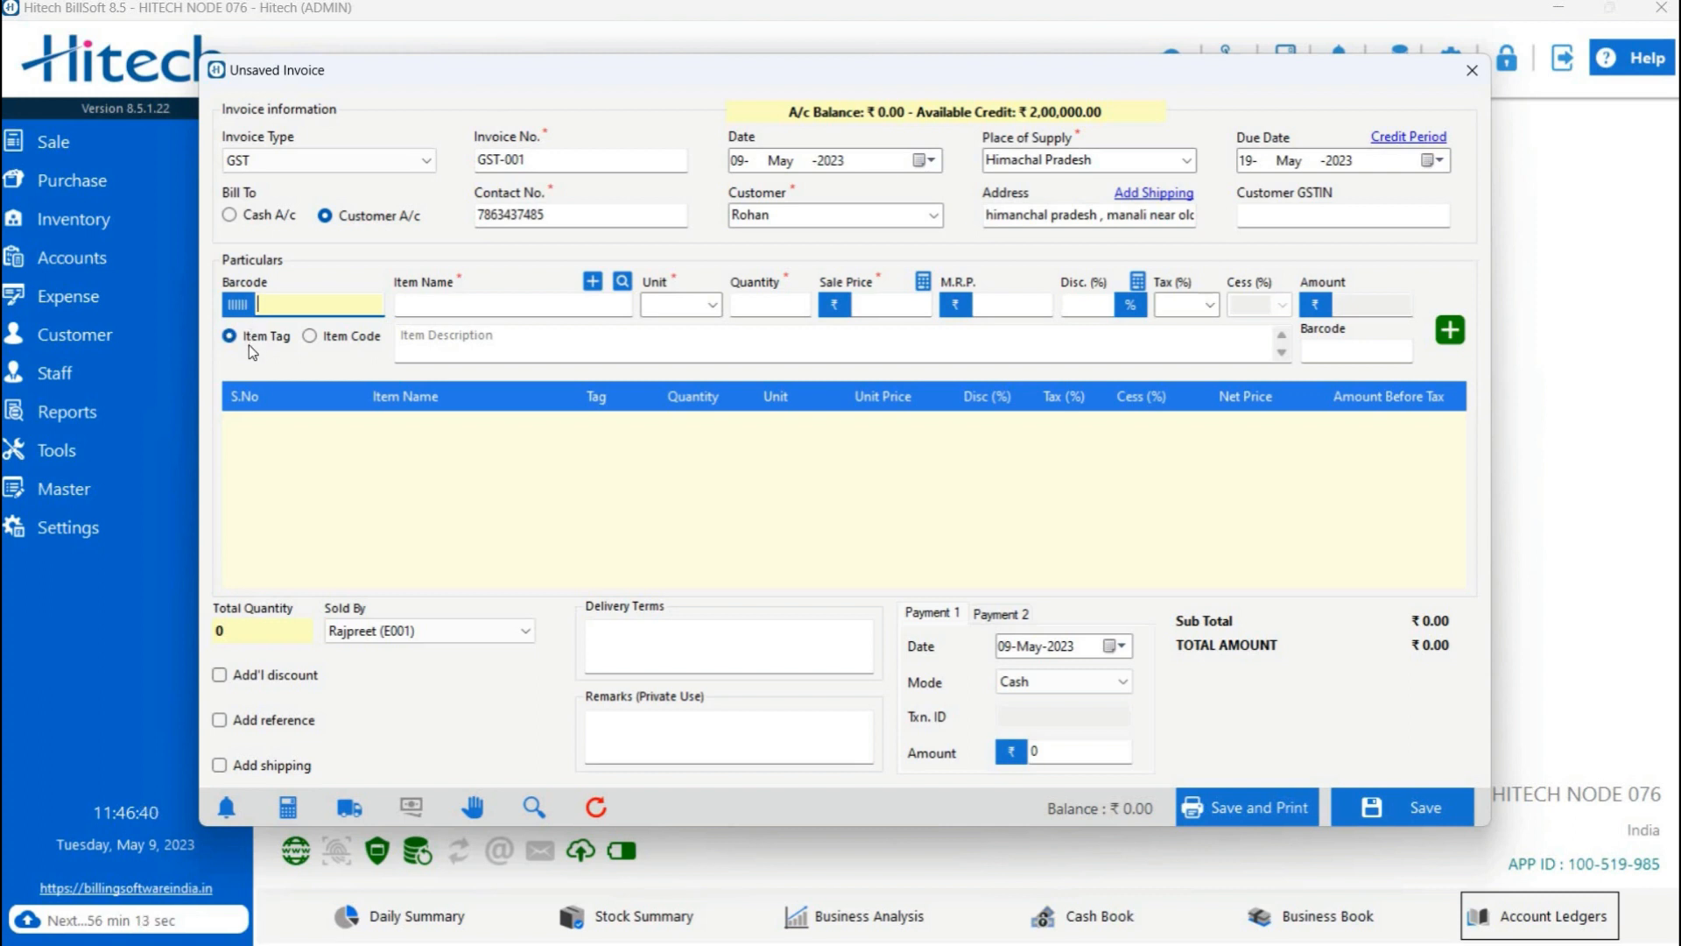
click(357, 341)
click(516, 308)
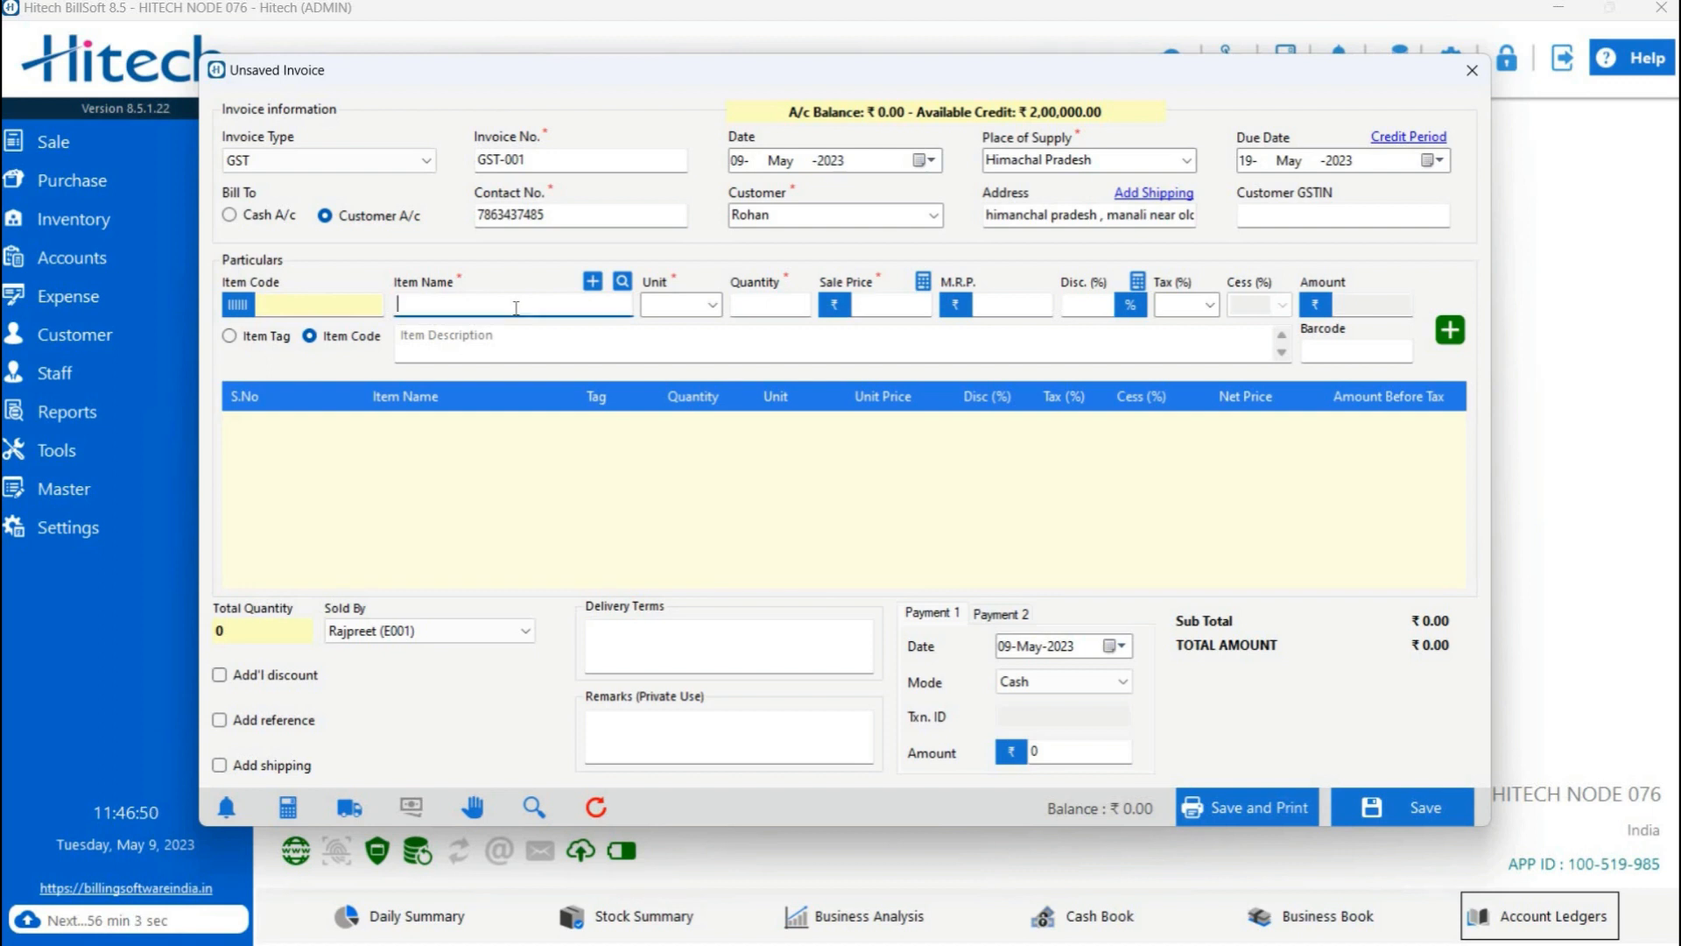
text(l)
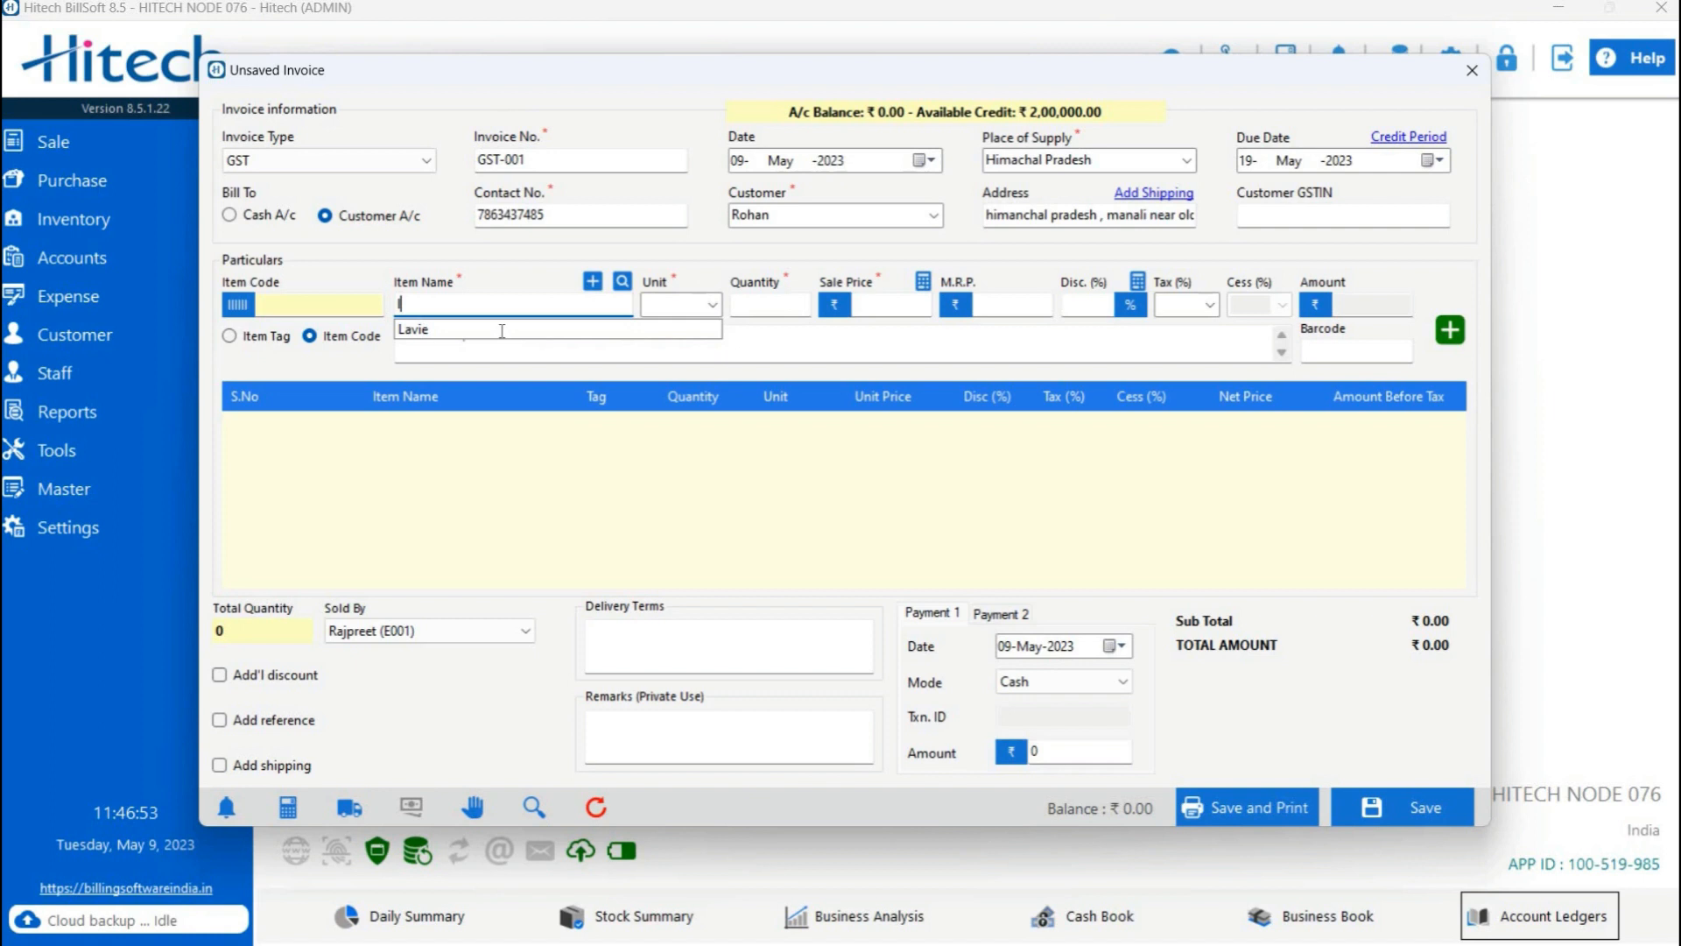
click(502, 330)
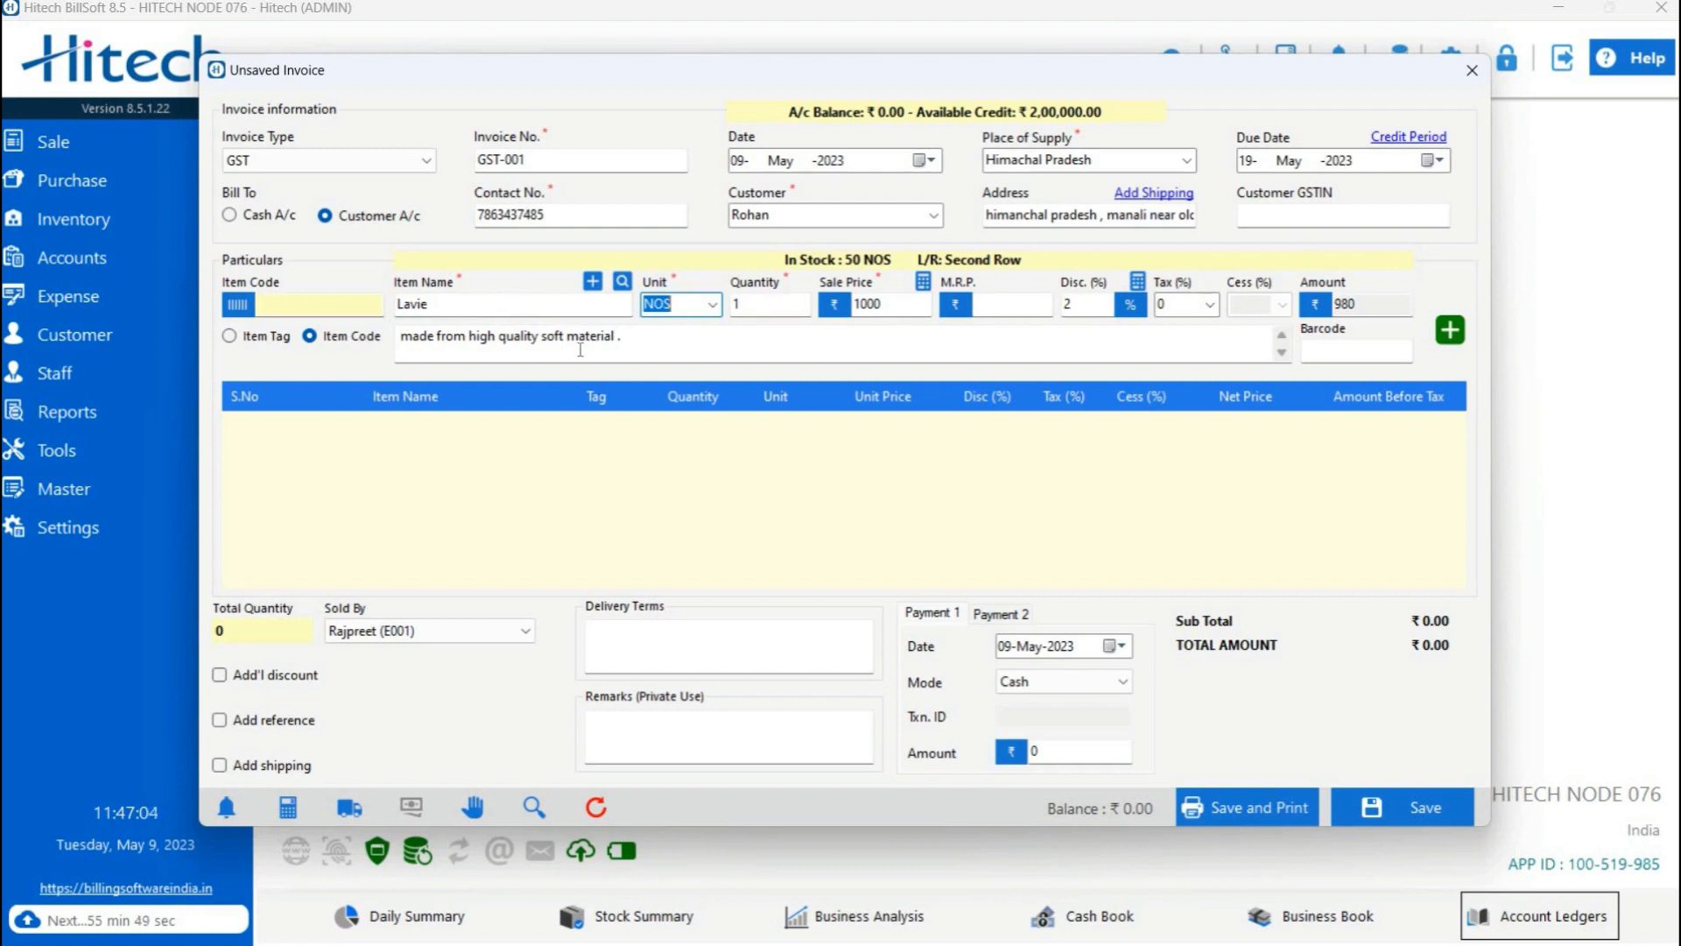
- Keep NOS as the Lavie item's unit and set its quantity to 12
click(712, 304)
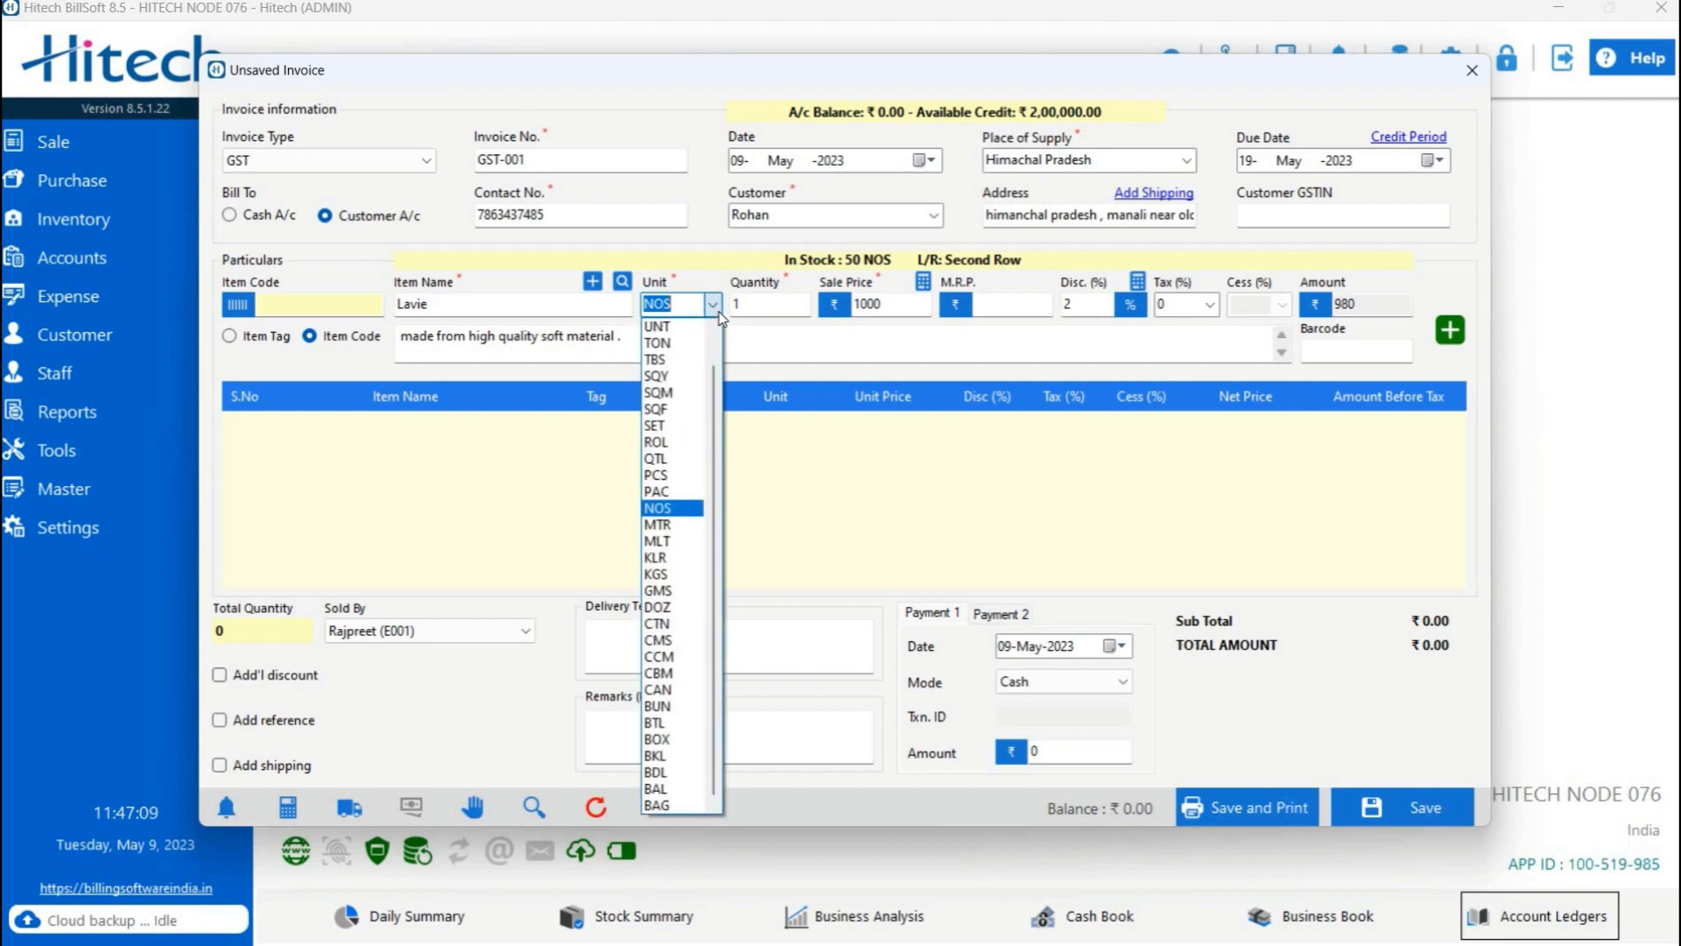
click(792, 309)
click(792, 308)
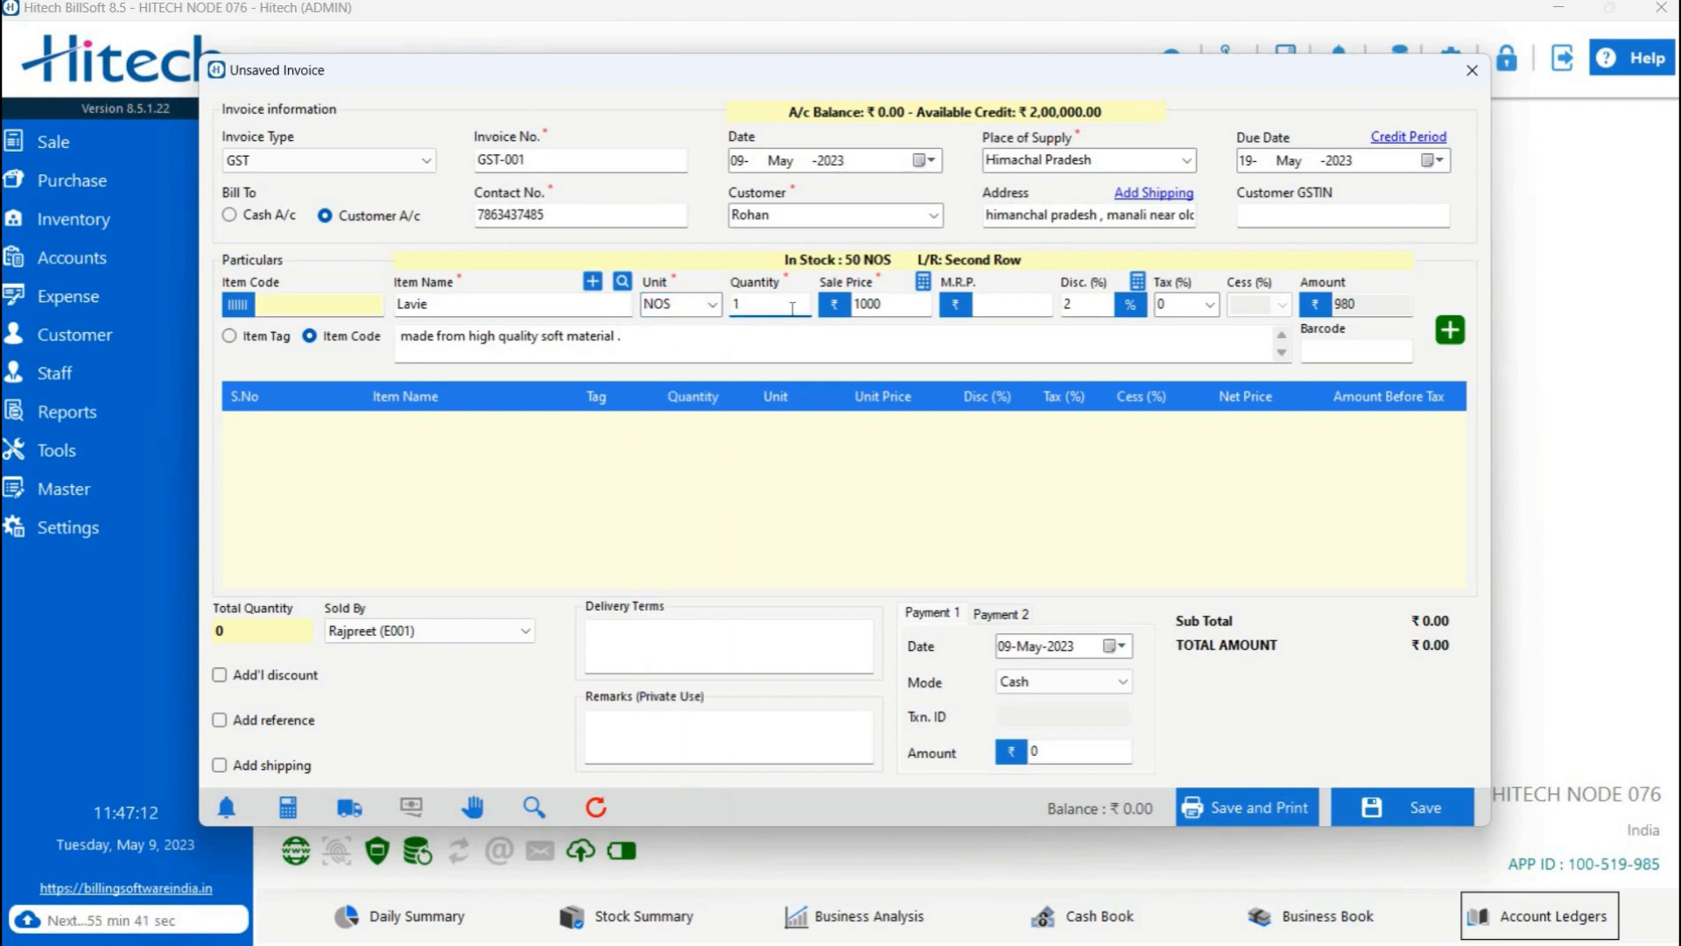
text(2)
click(917, 312)
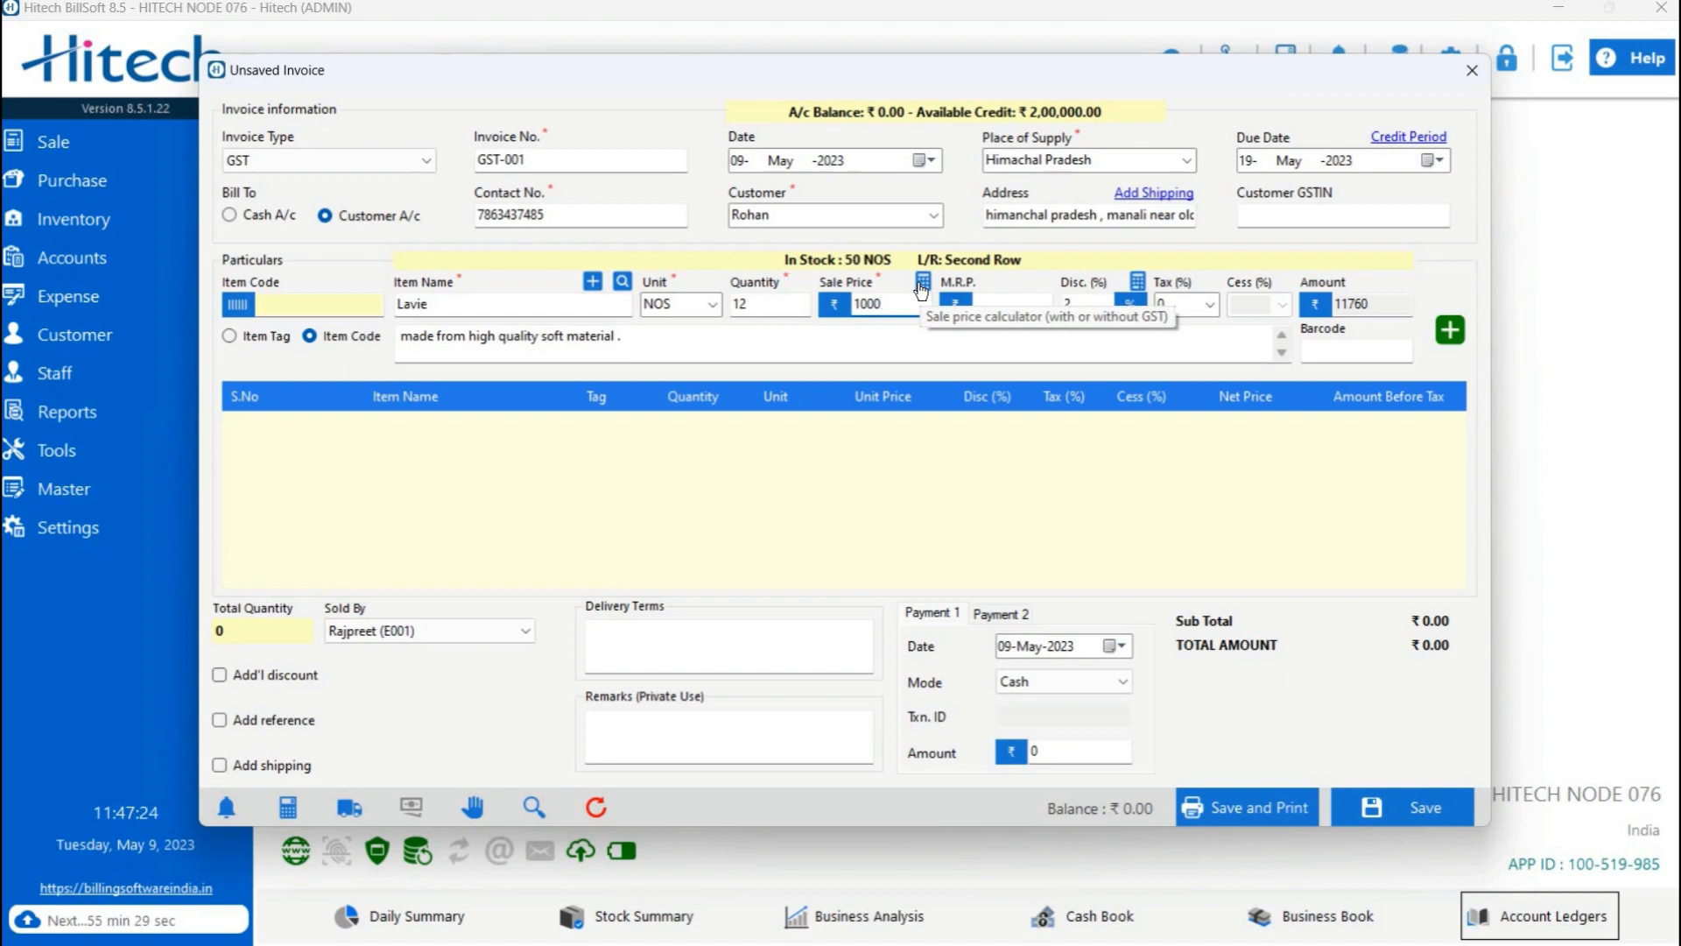
- Keep the sale price and item description, leave the M.R.P. and barcode empty, and add the Lavie item to the invoice
click(922, 285)
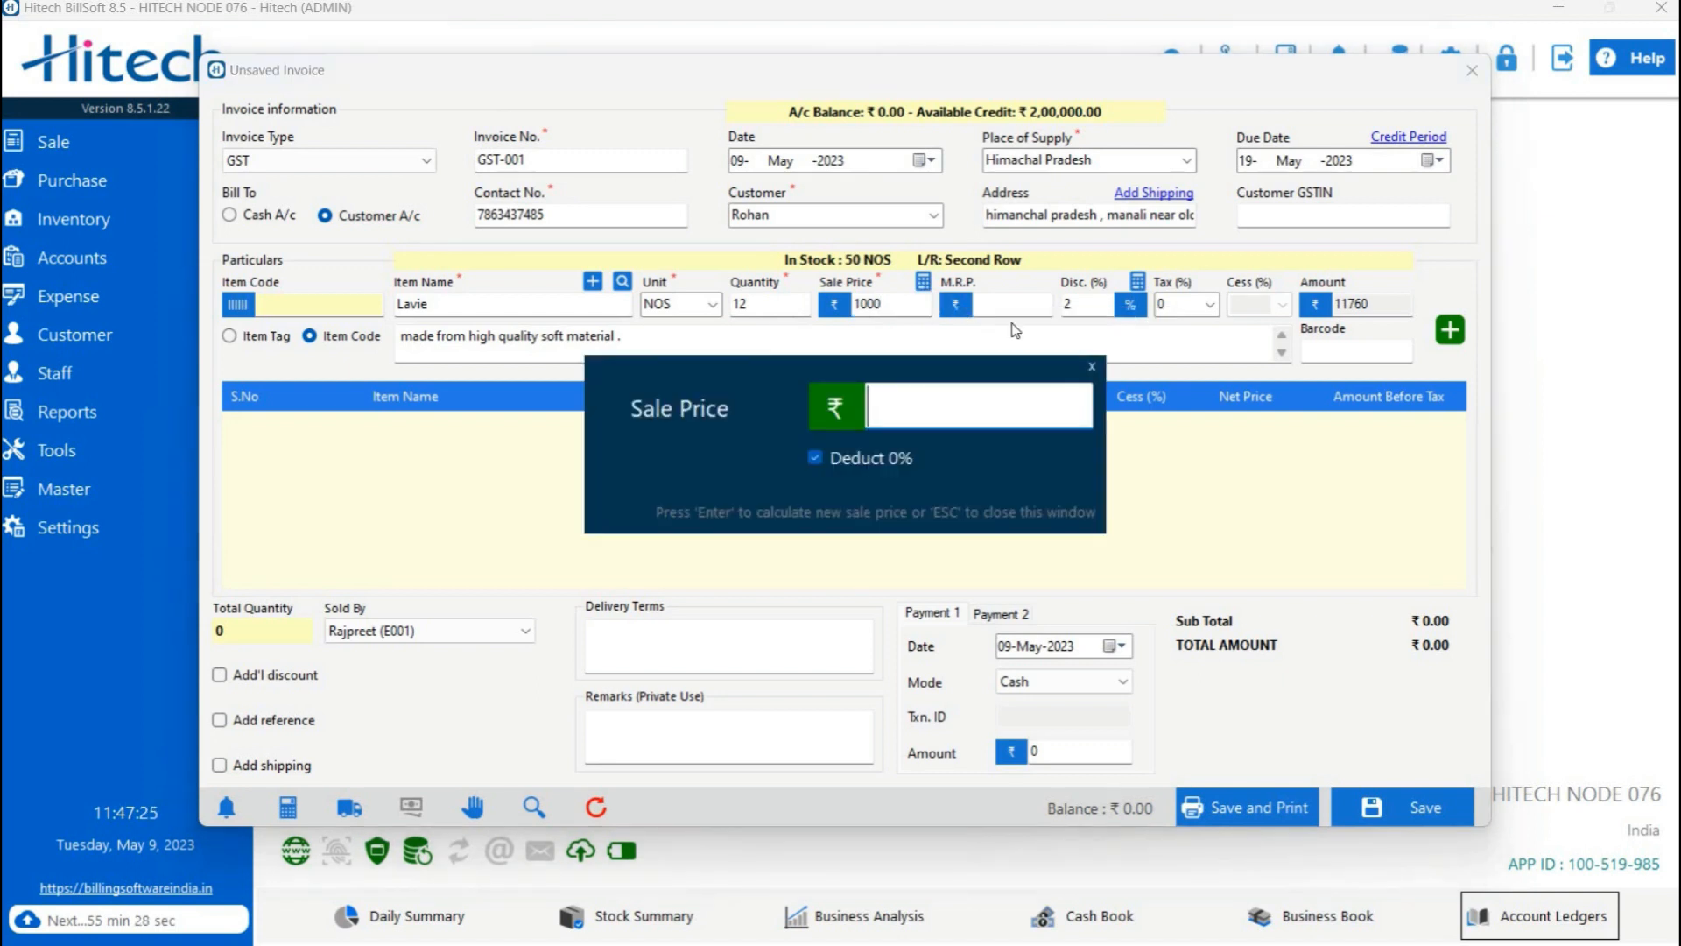
click(1092, 366)
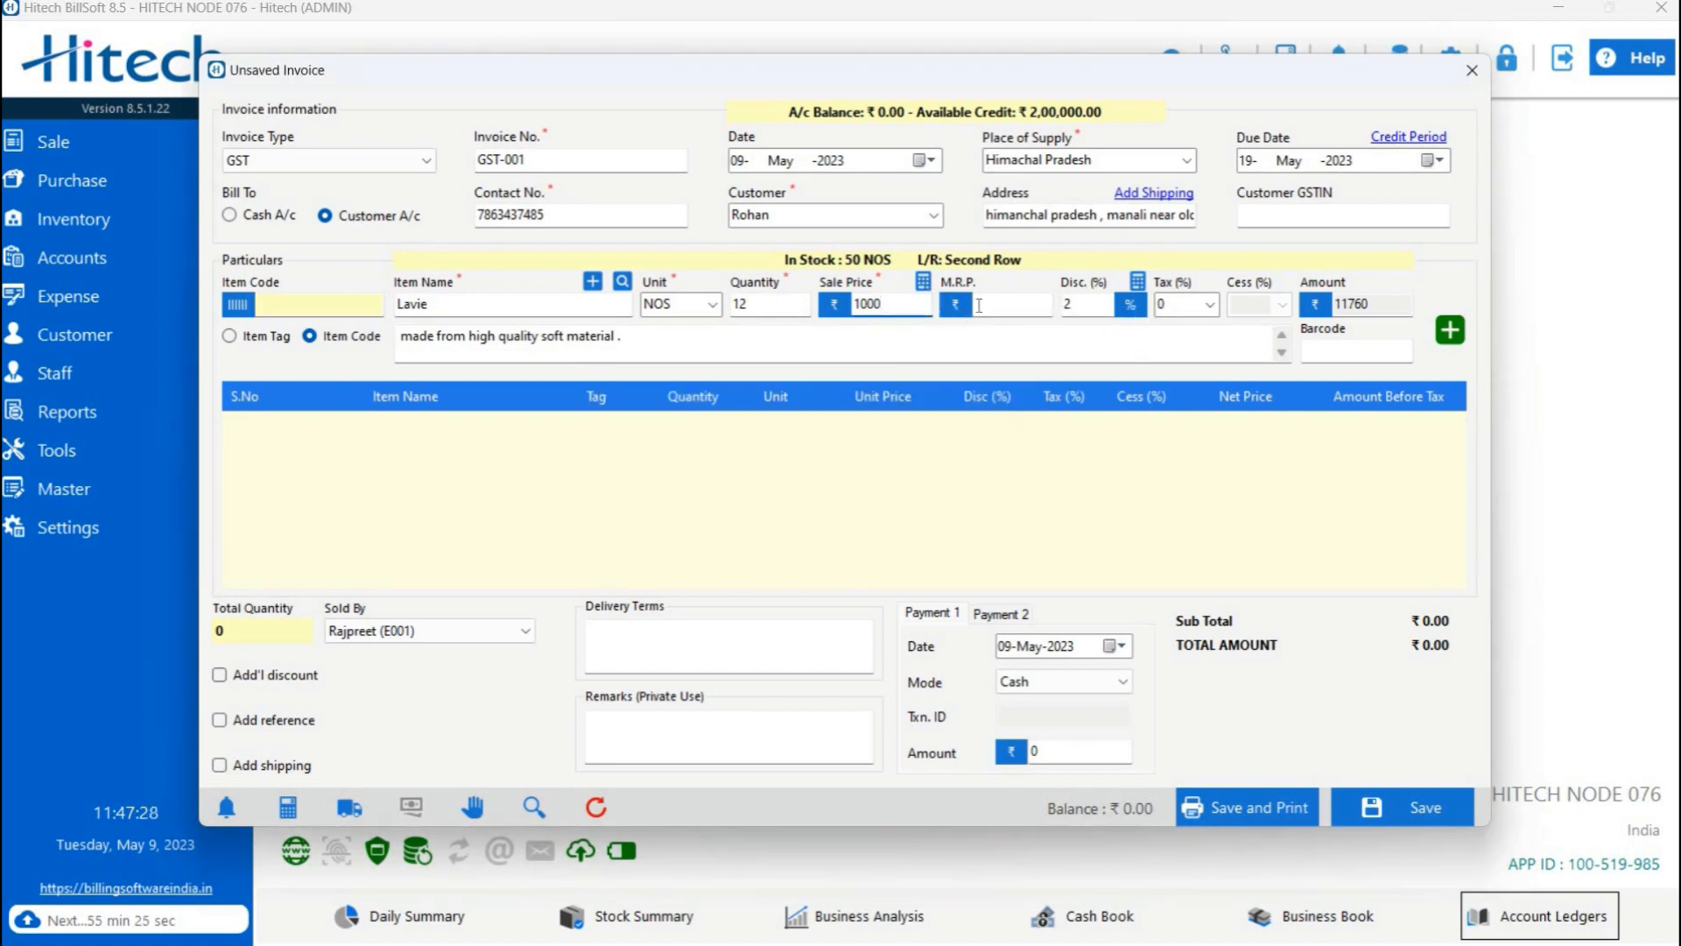
key(Tab)
key(Tab)
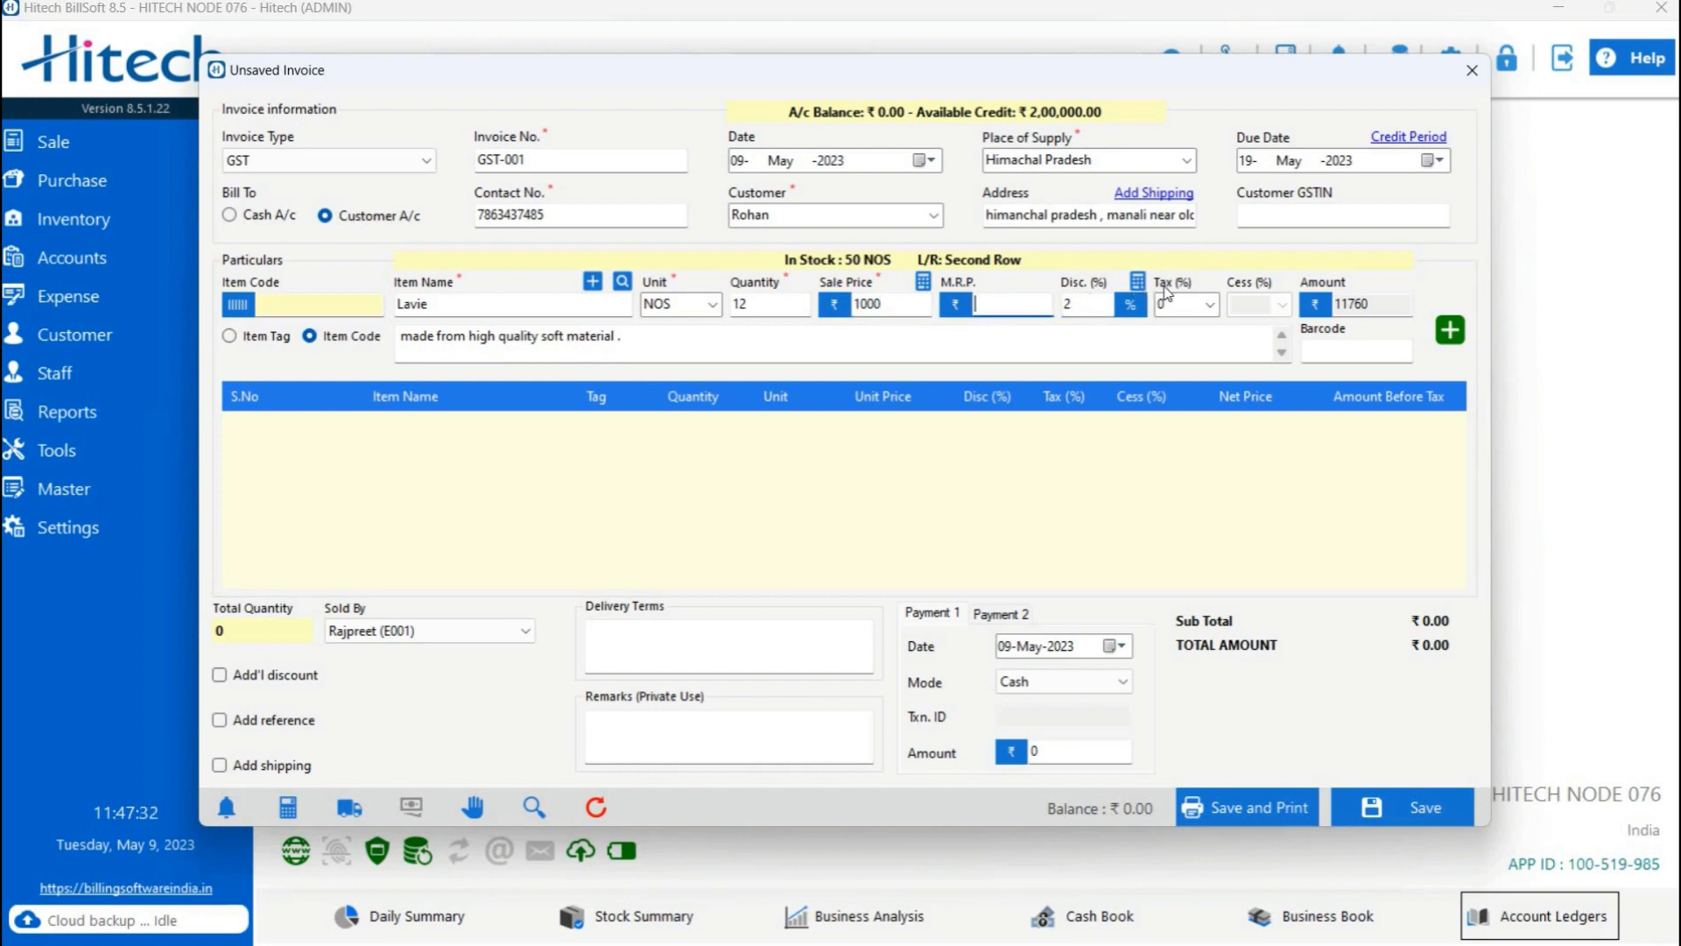
click(767, 344)
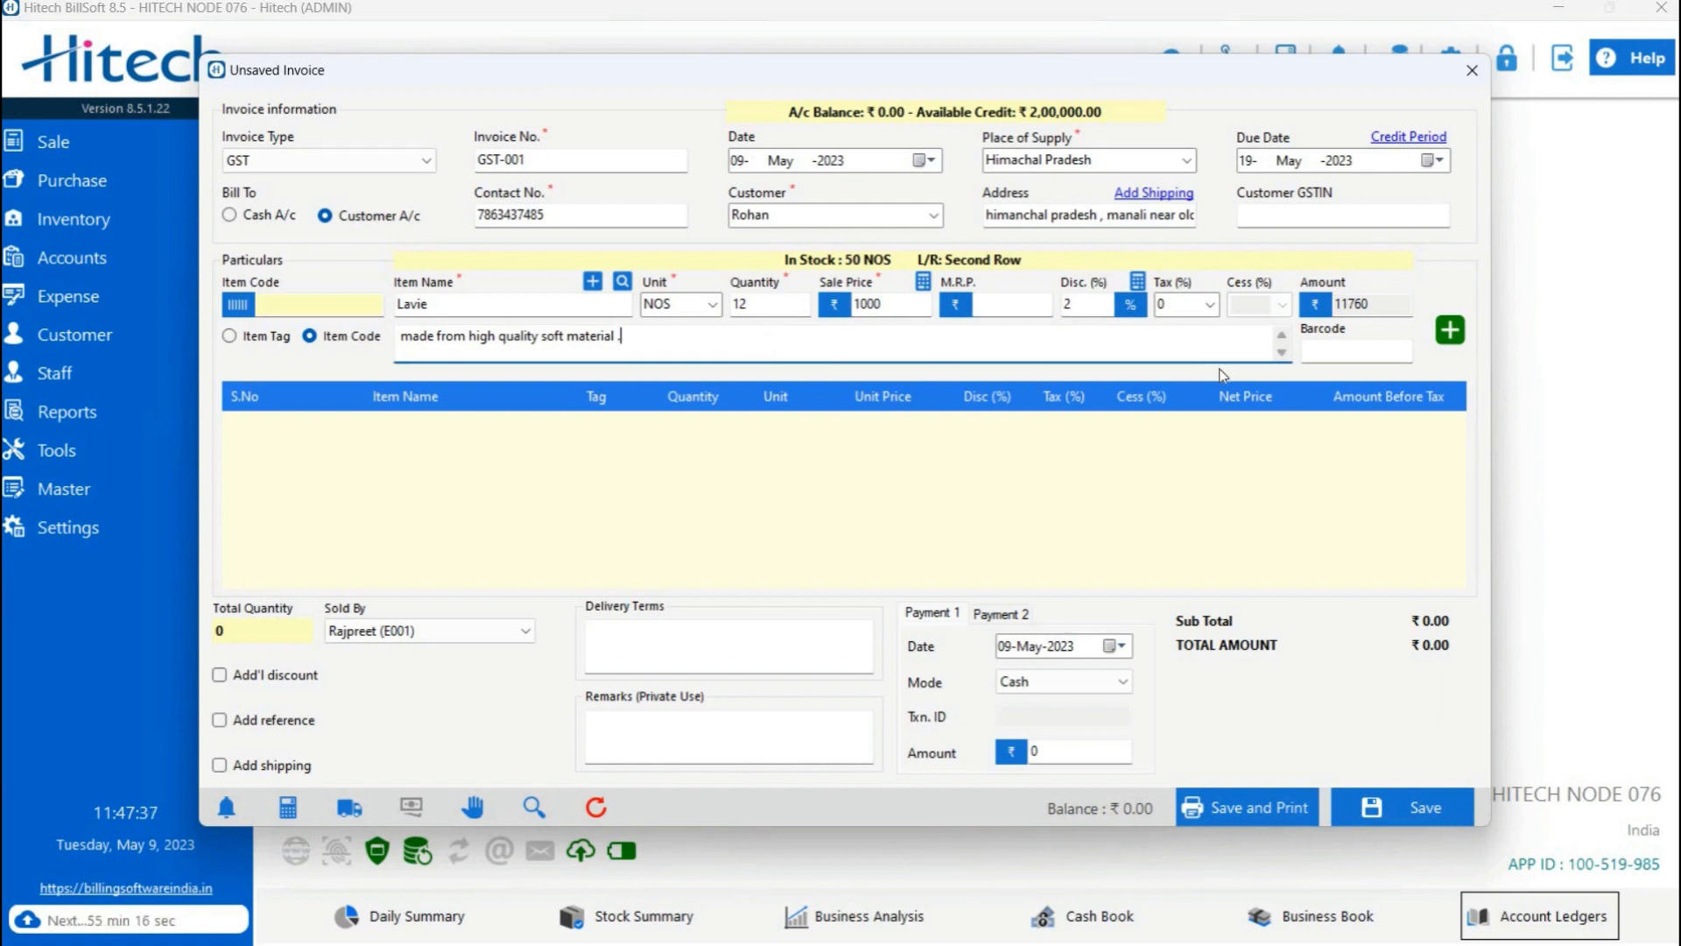
click(1353, 345)
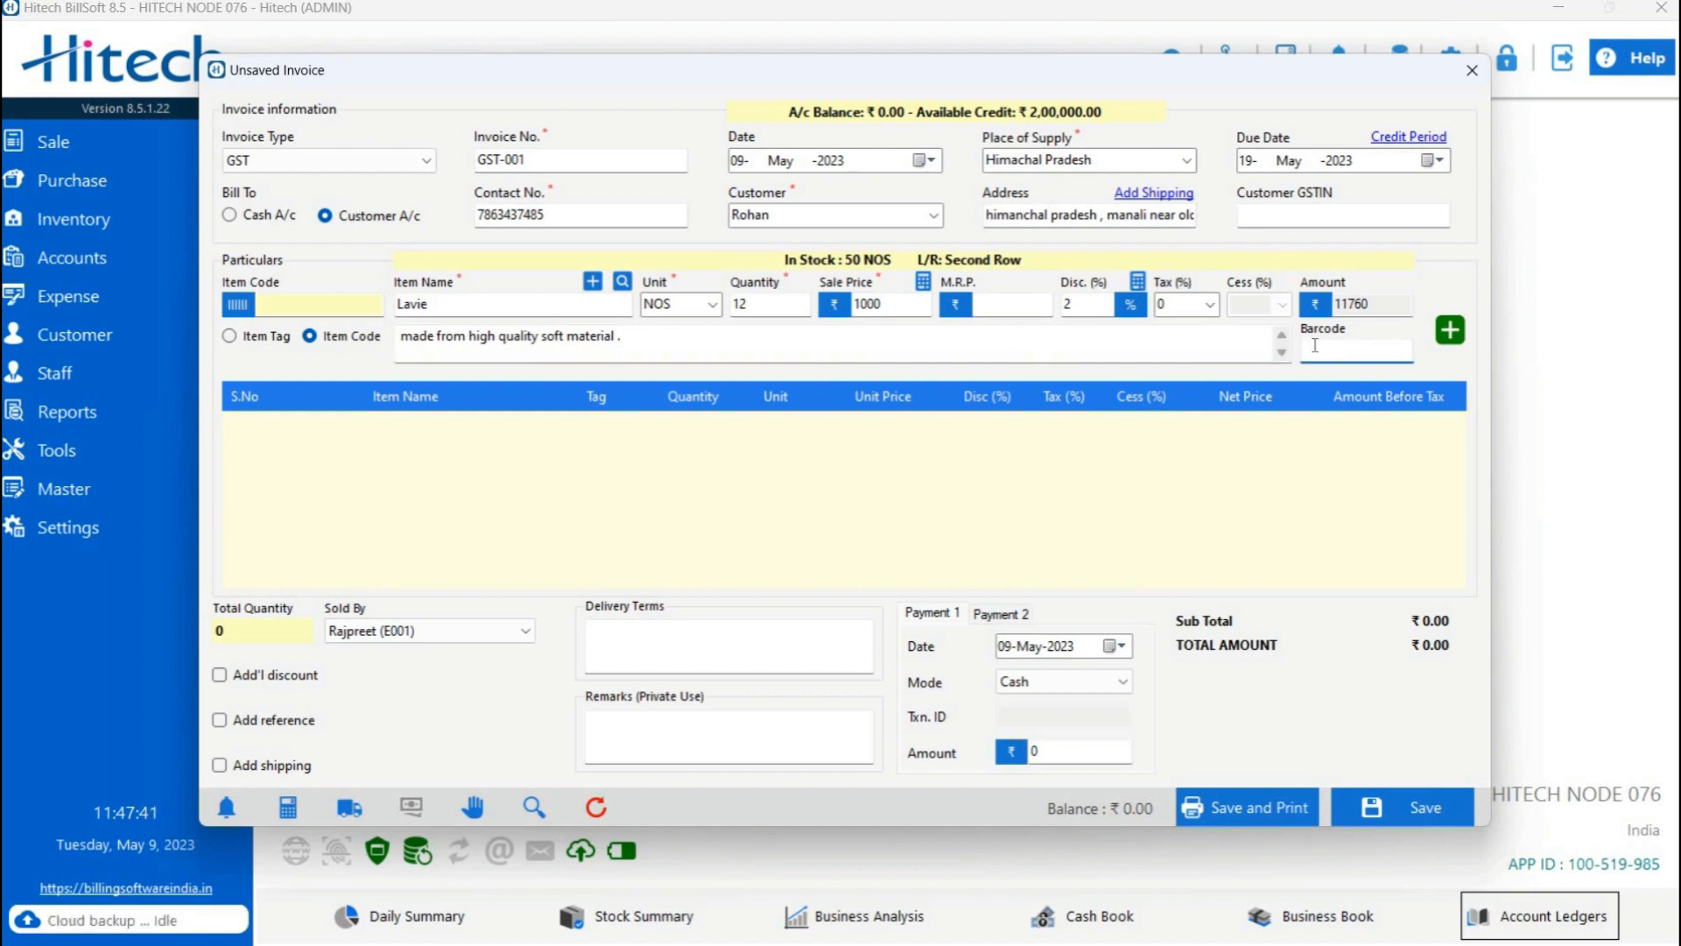
click(1451, 332)
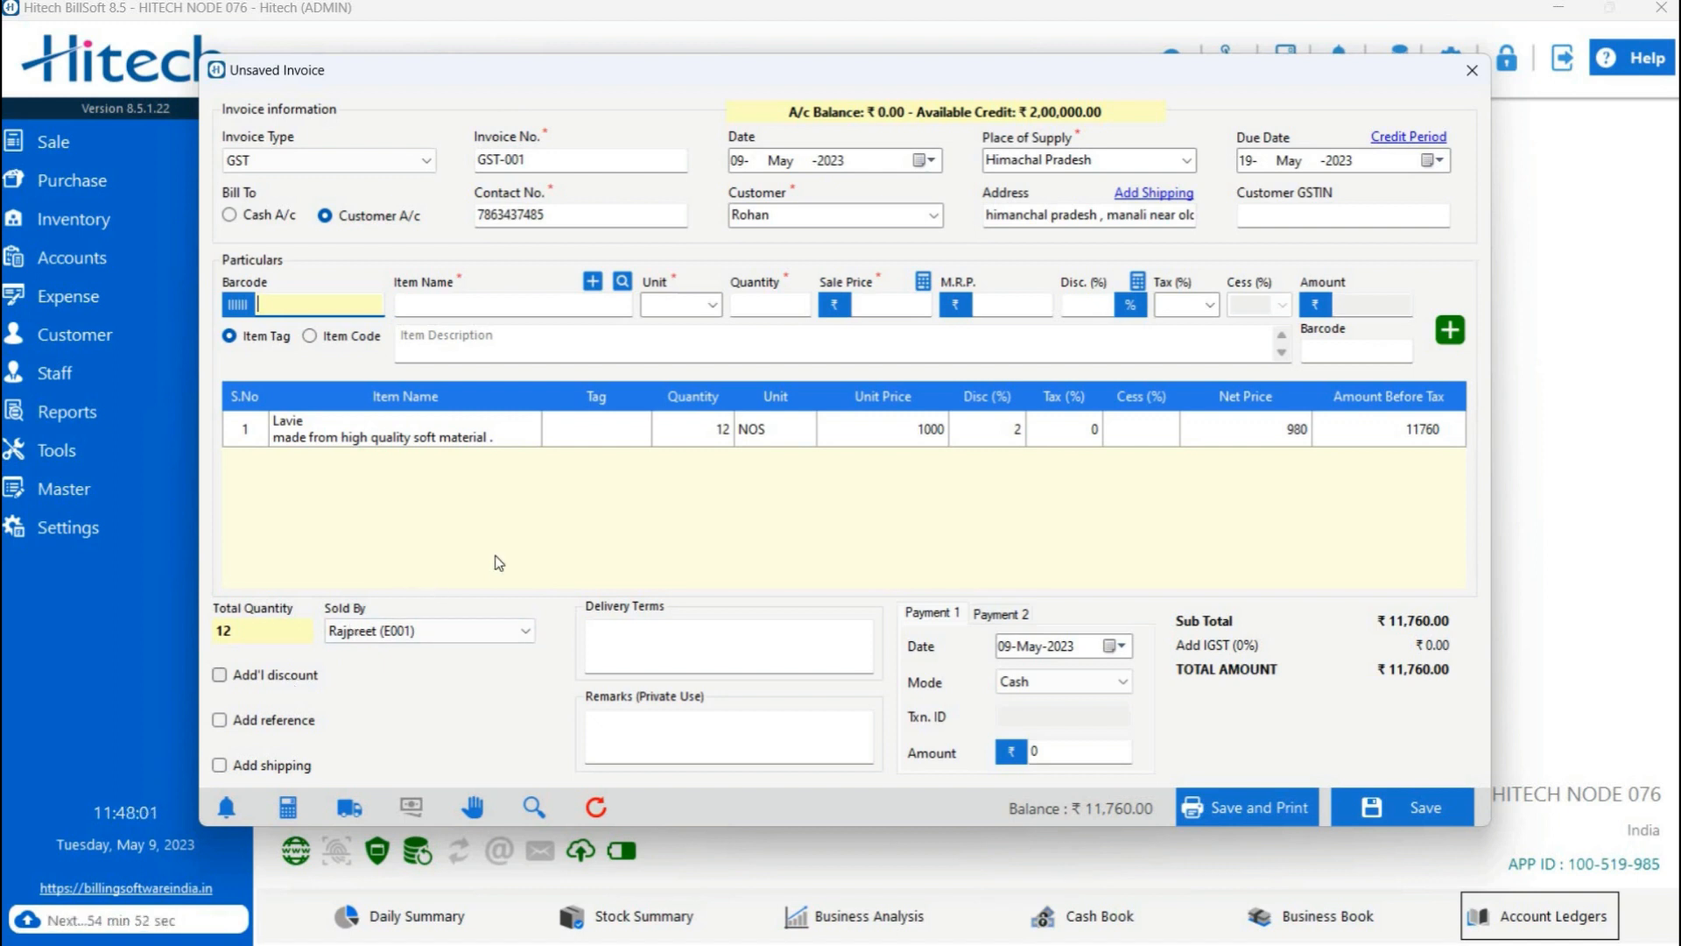
- View the edit window for the Lavie invoice line and close it without changes
right_click(834, 444)
click(924, 461)
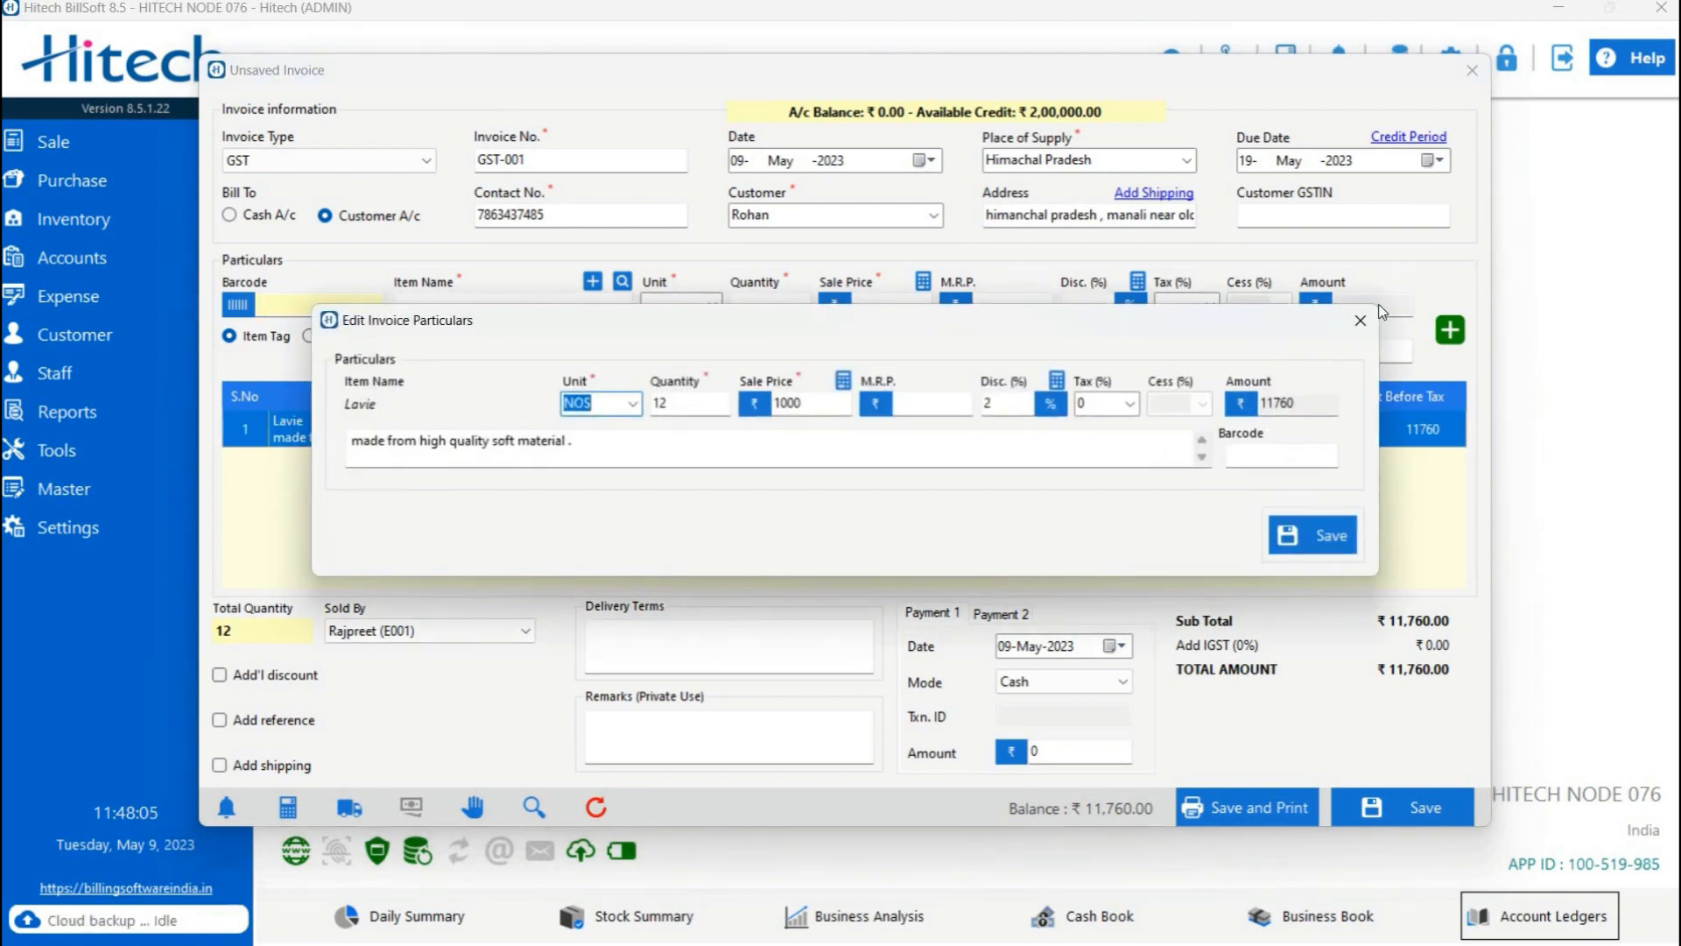
key(Escape)
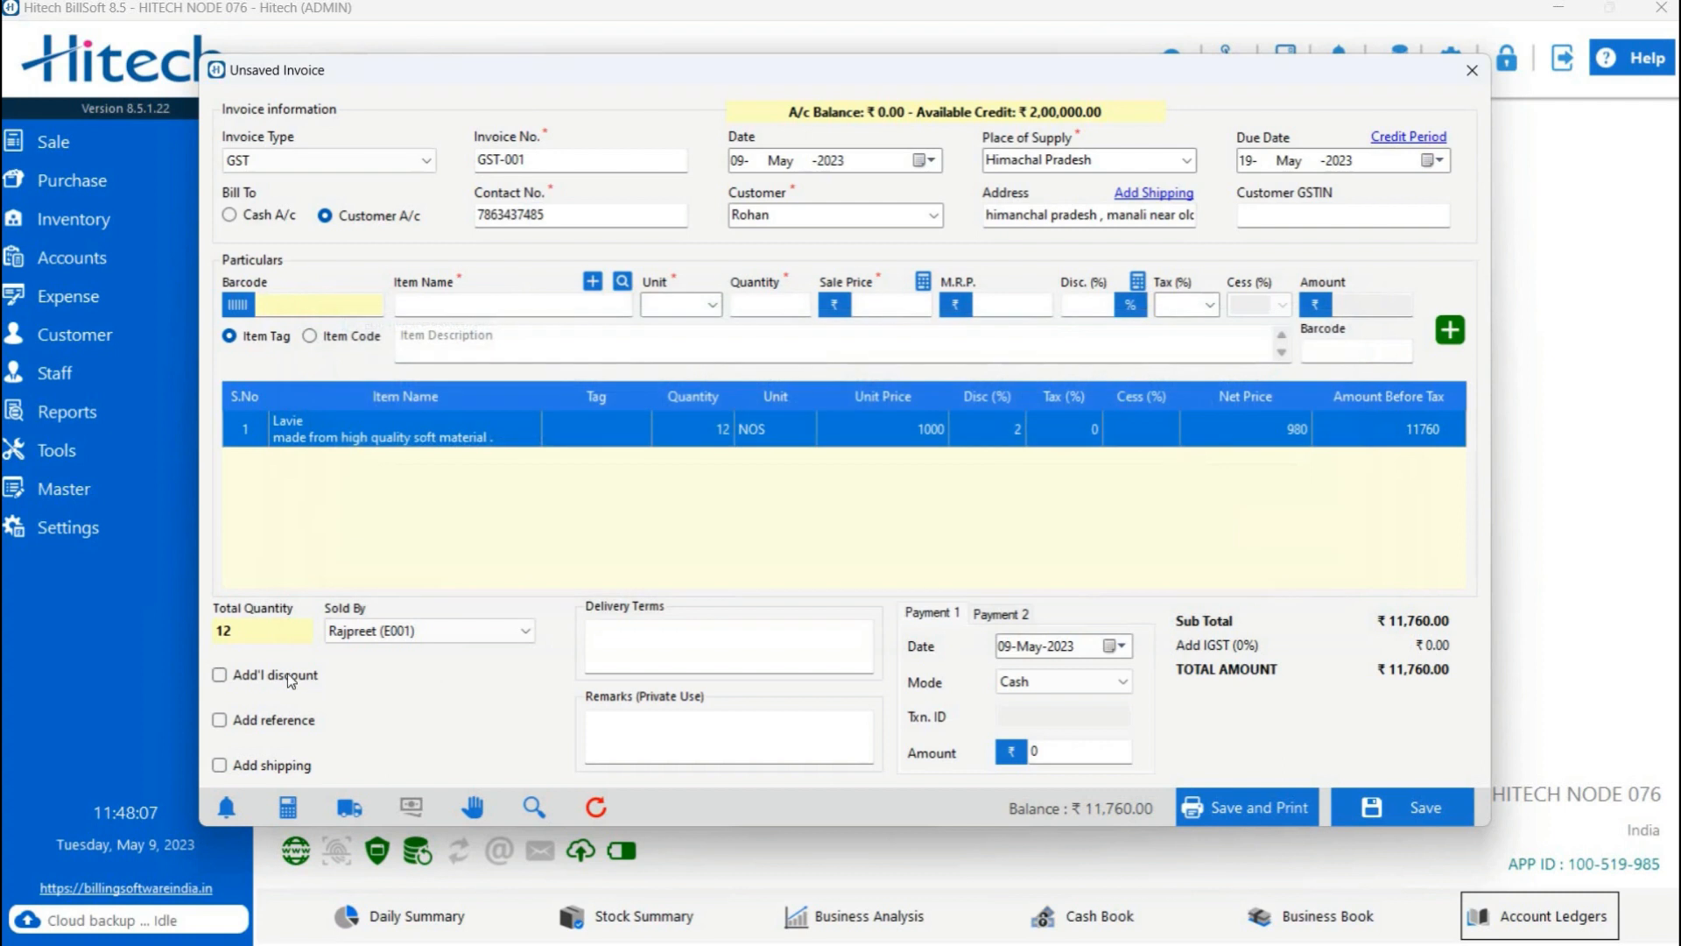
- Look through the additional discount, reference and shipping options, leaving all three switched off
click(279, 678)
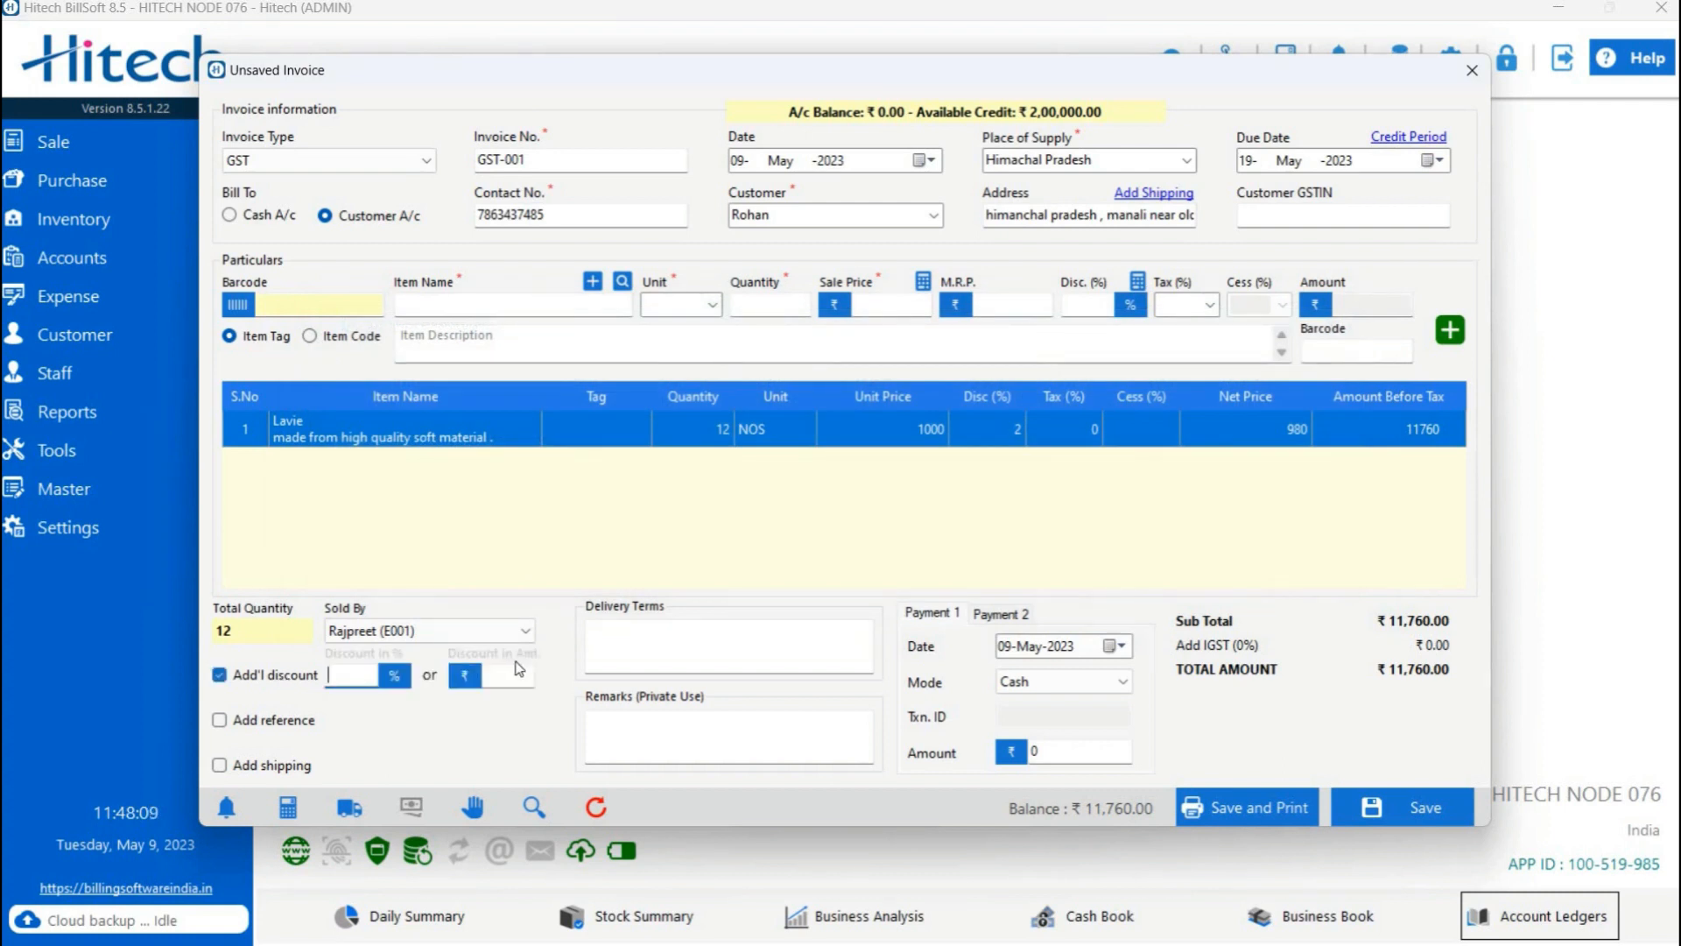
click(277, 674)
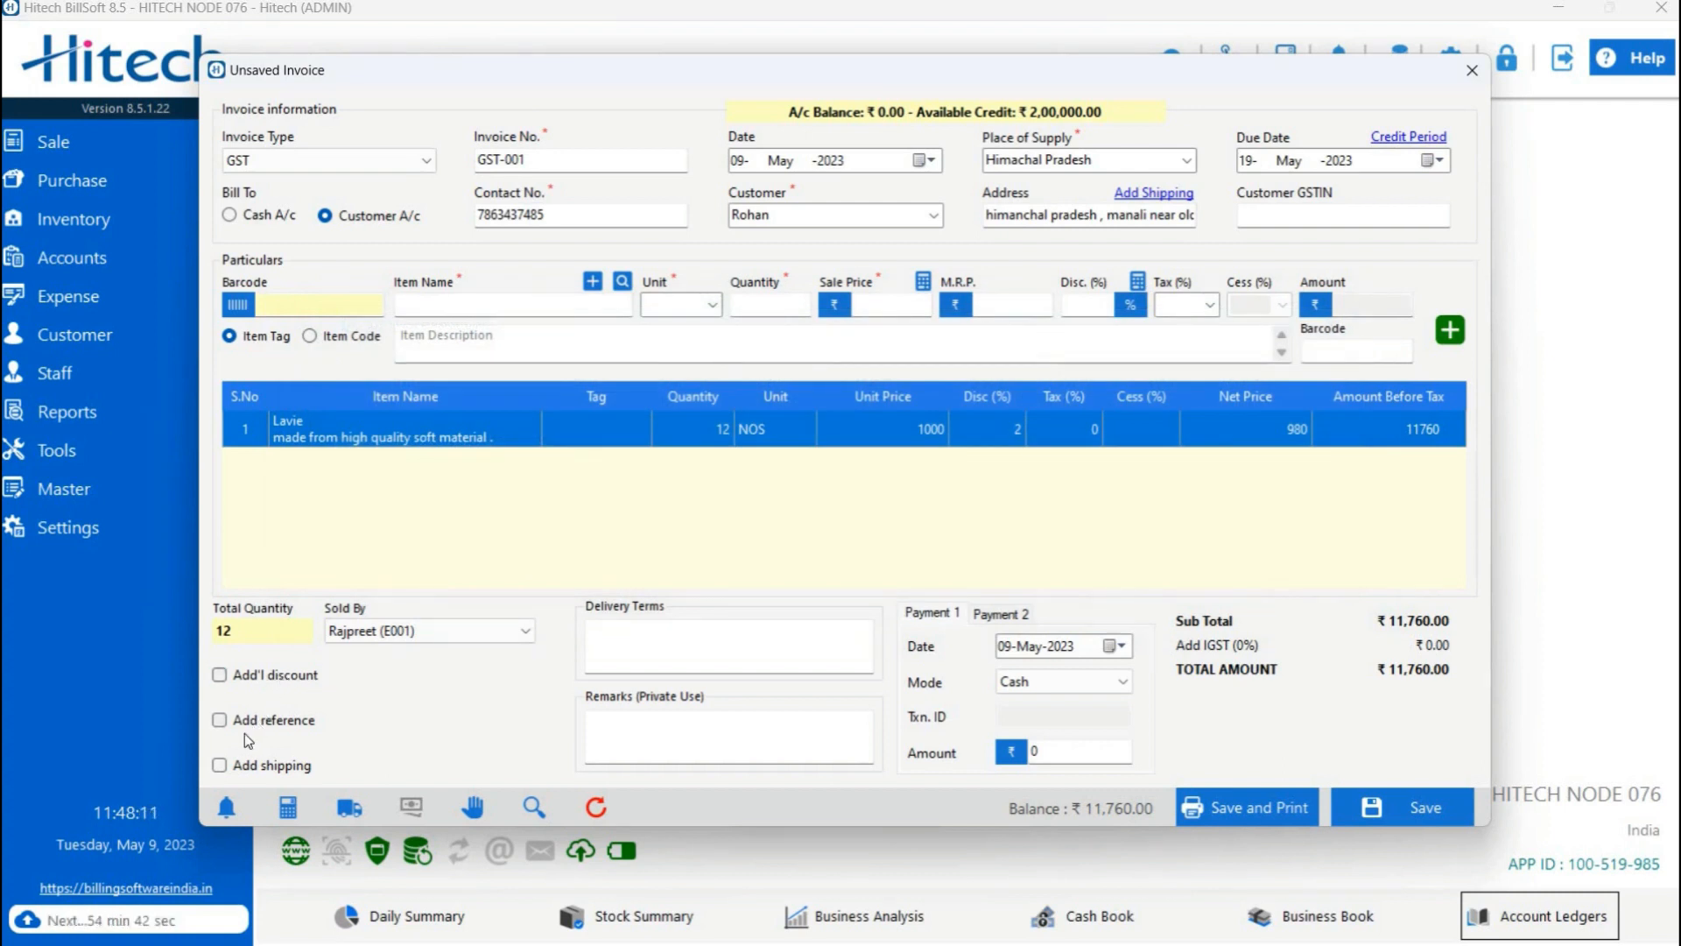
click(240, 727)
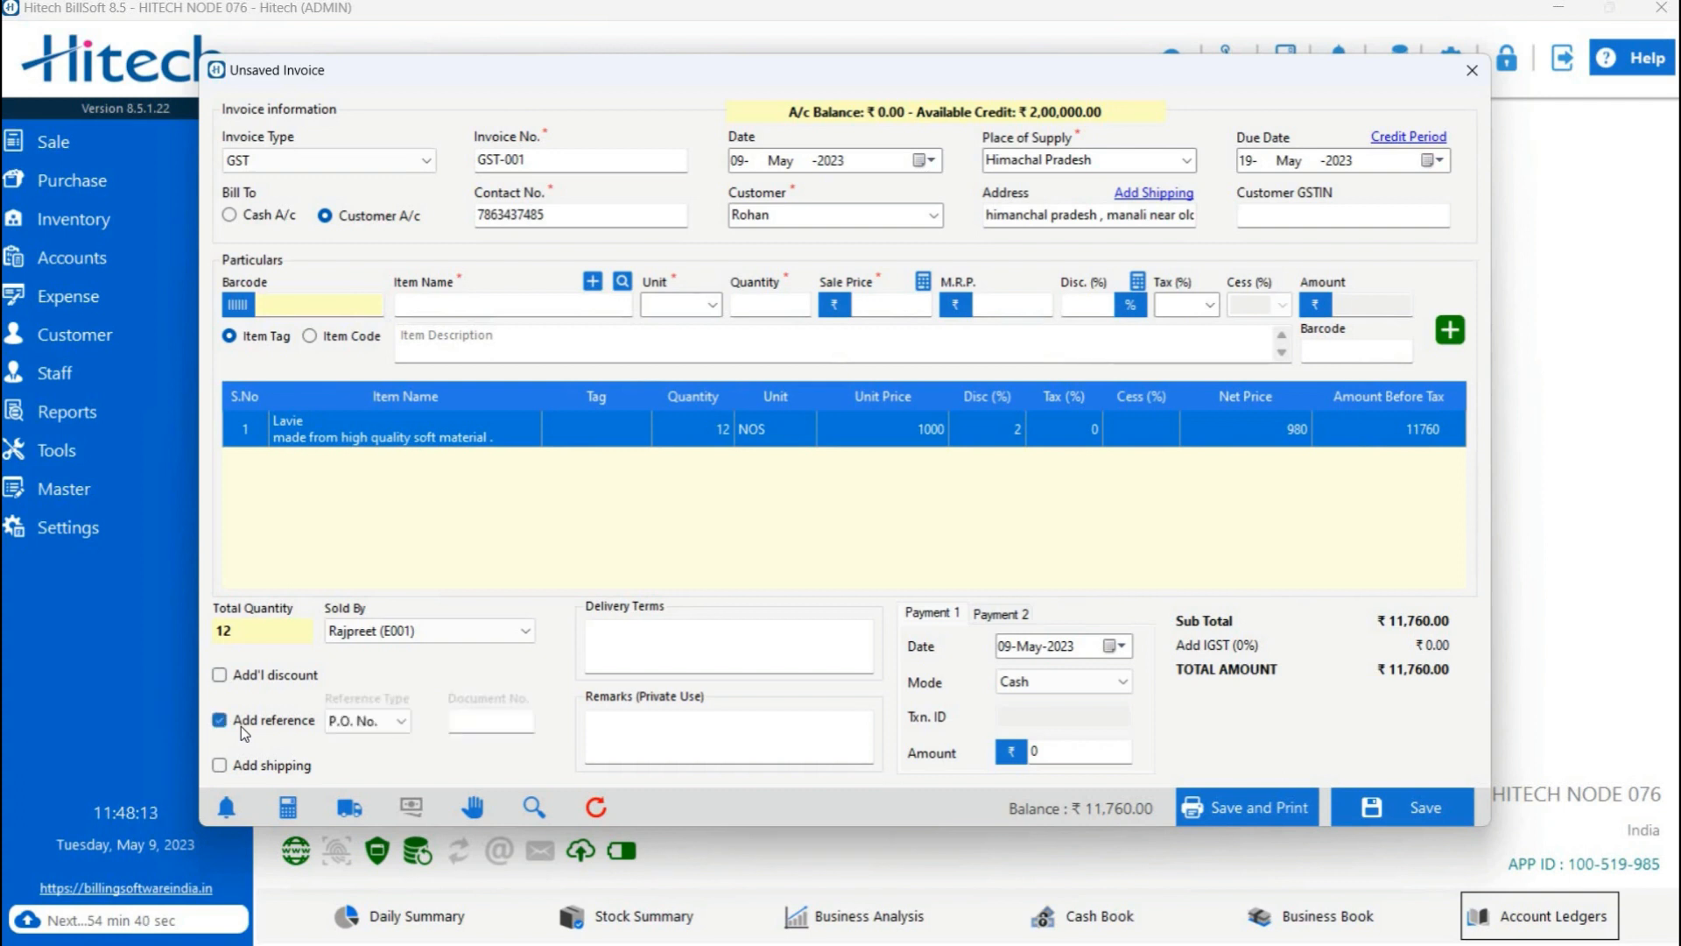
click(403, 725)
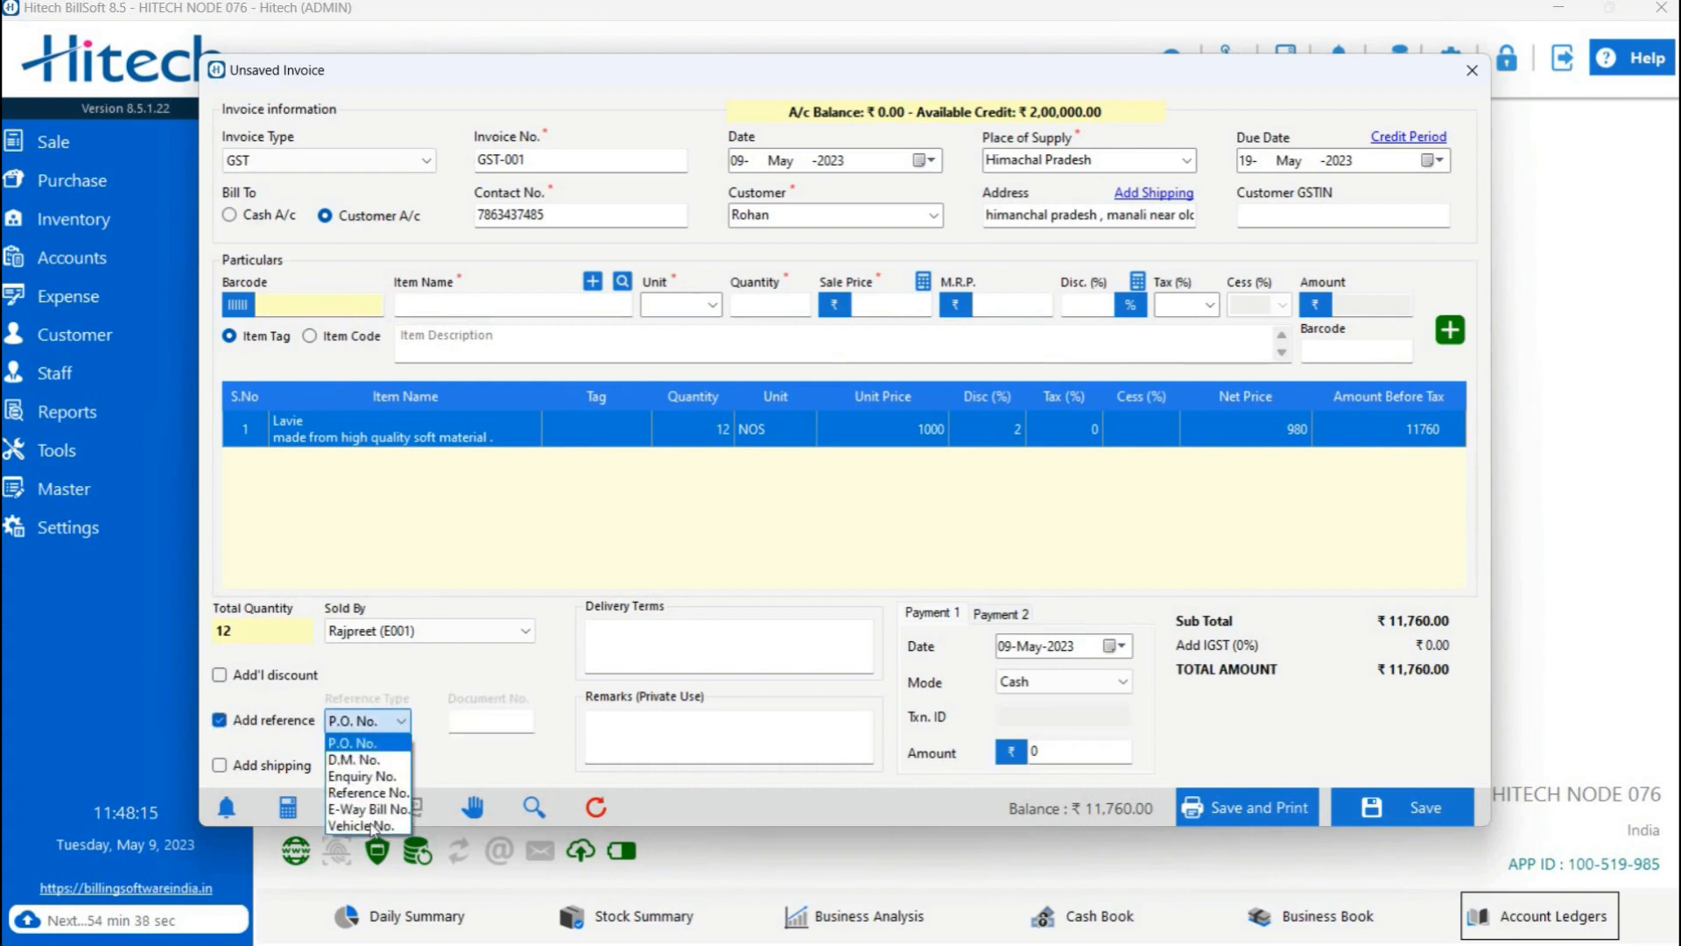
click(355, 741)
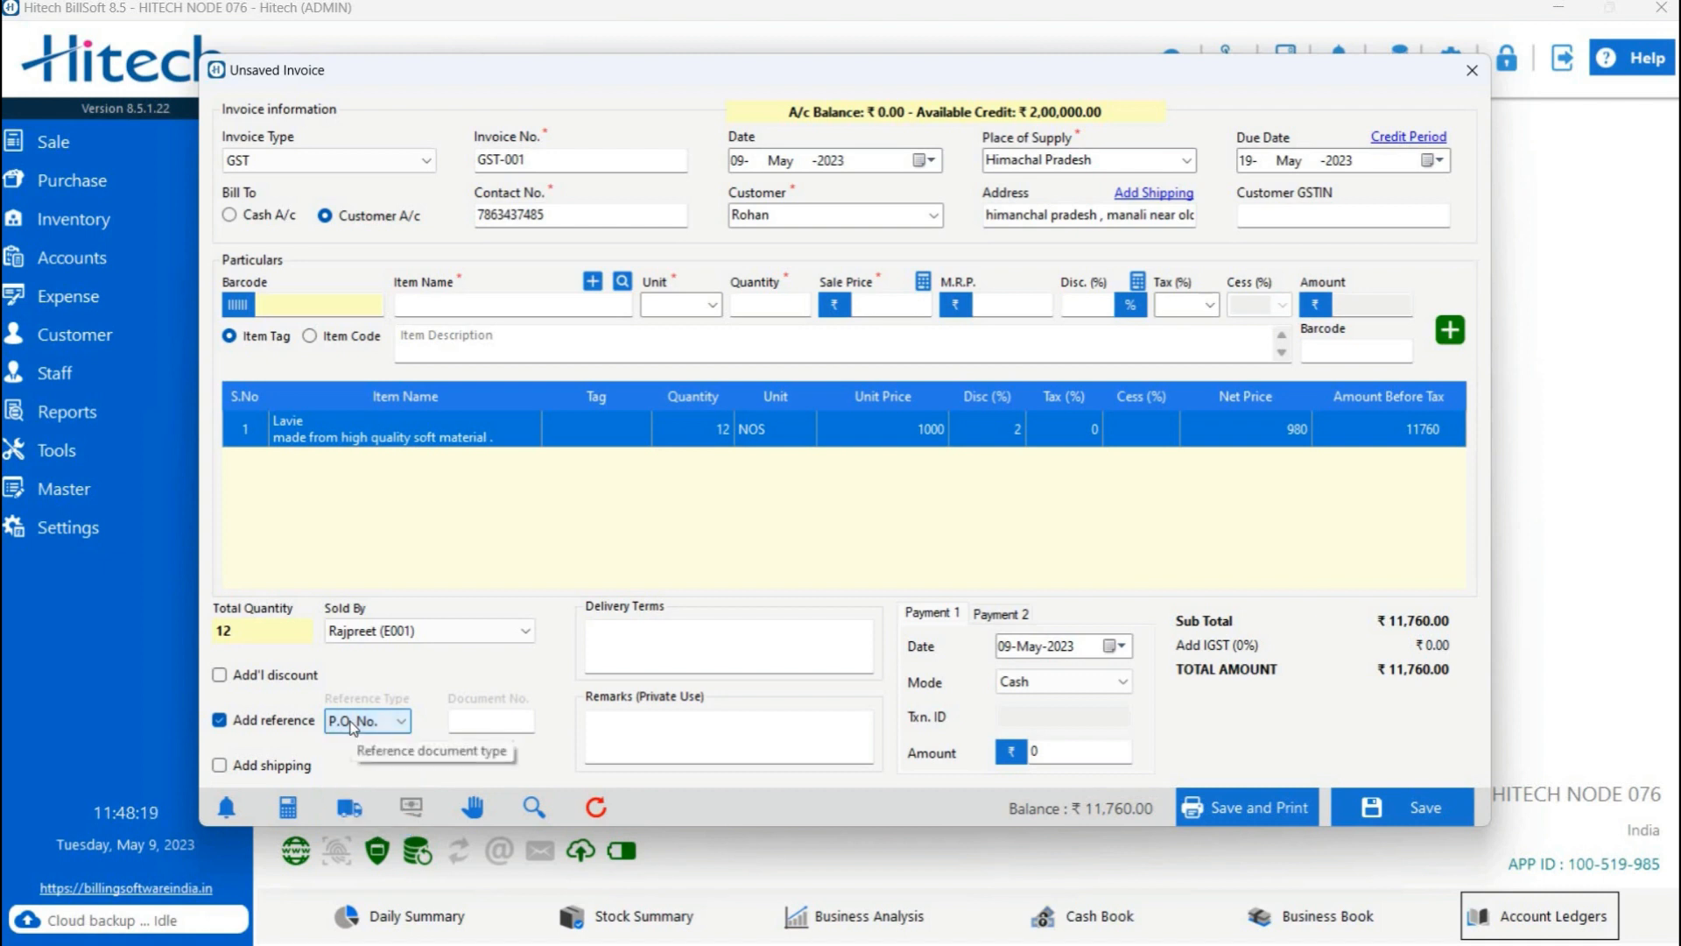
click(258, 728)
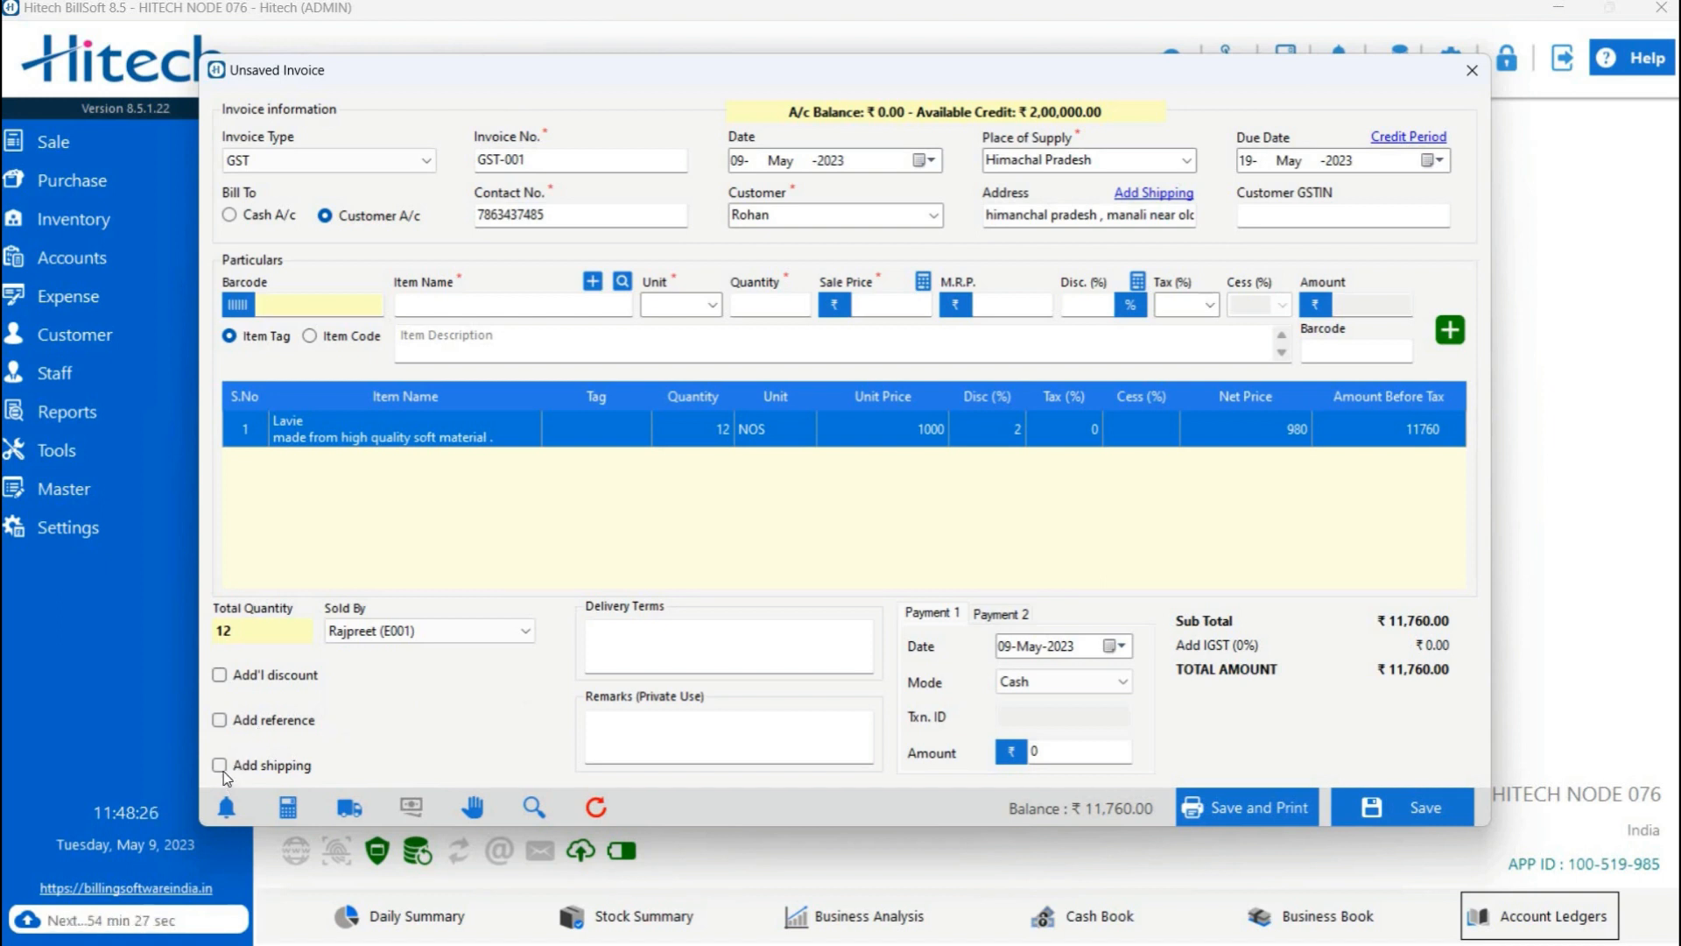
click(219, 765)
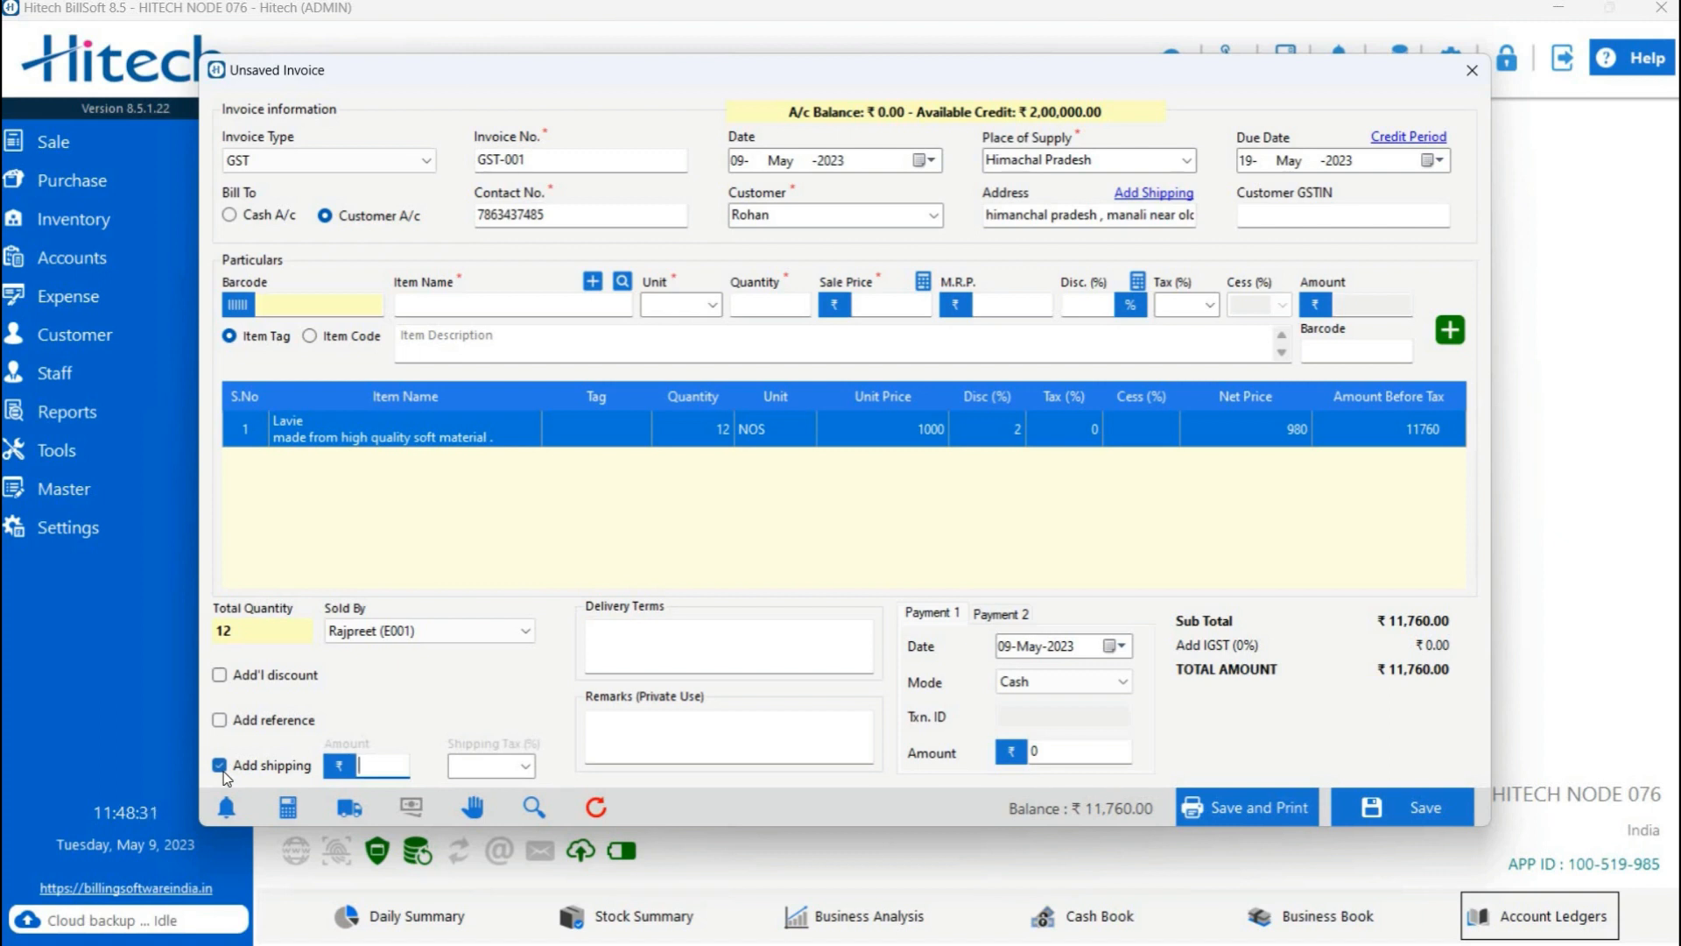
click(222, 768)
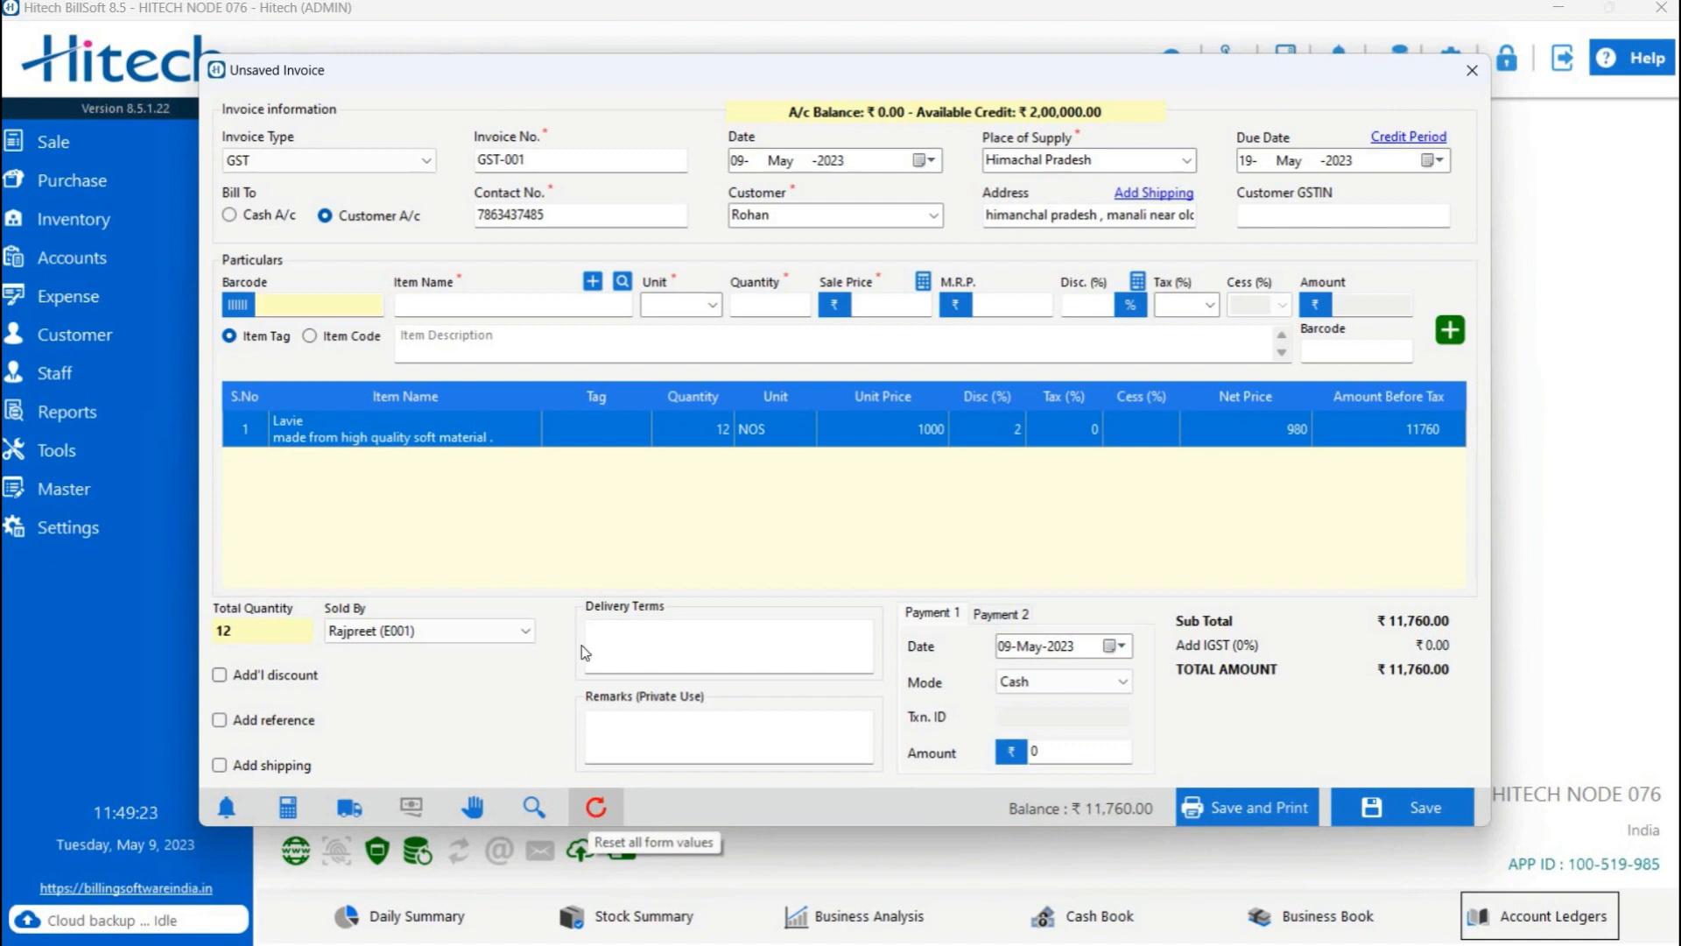
- Leave the delivery terms and private remarks empty, and view the Payment 2 details before returning to Payment 1
click(664, 647)
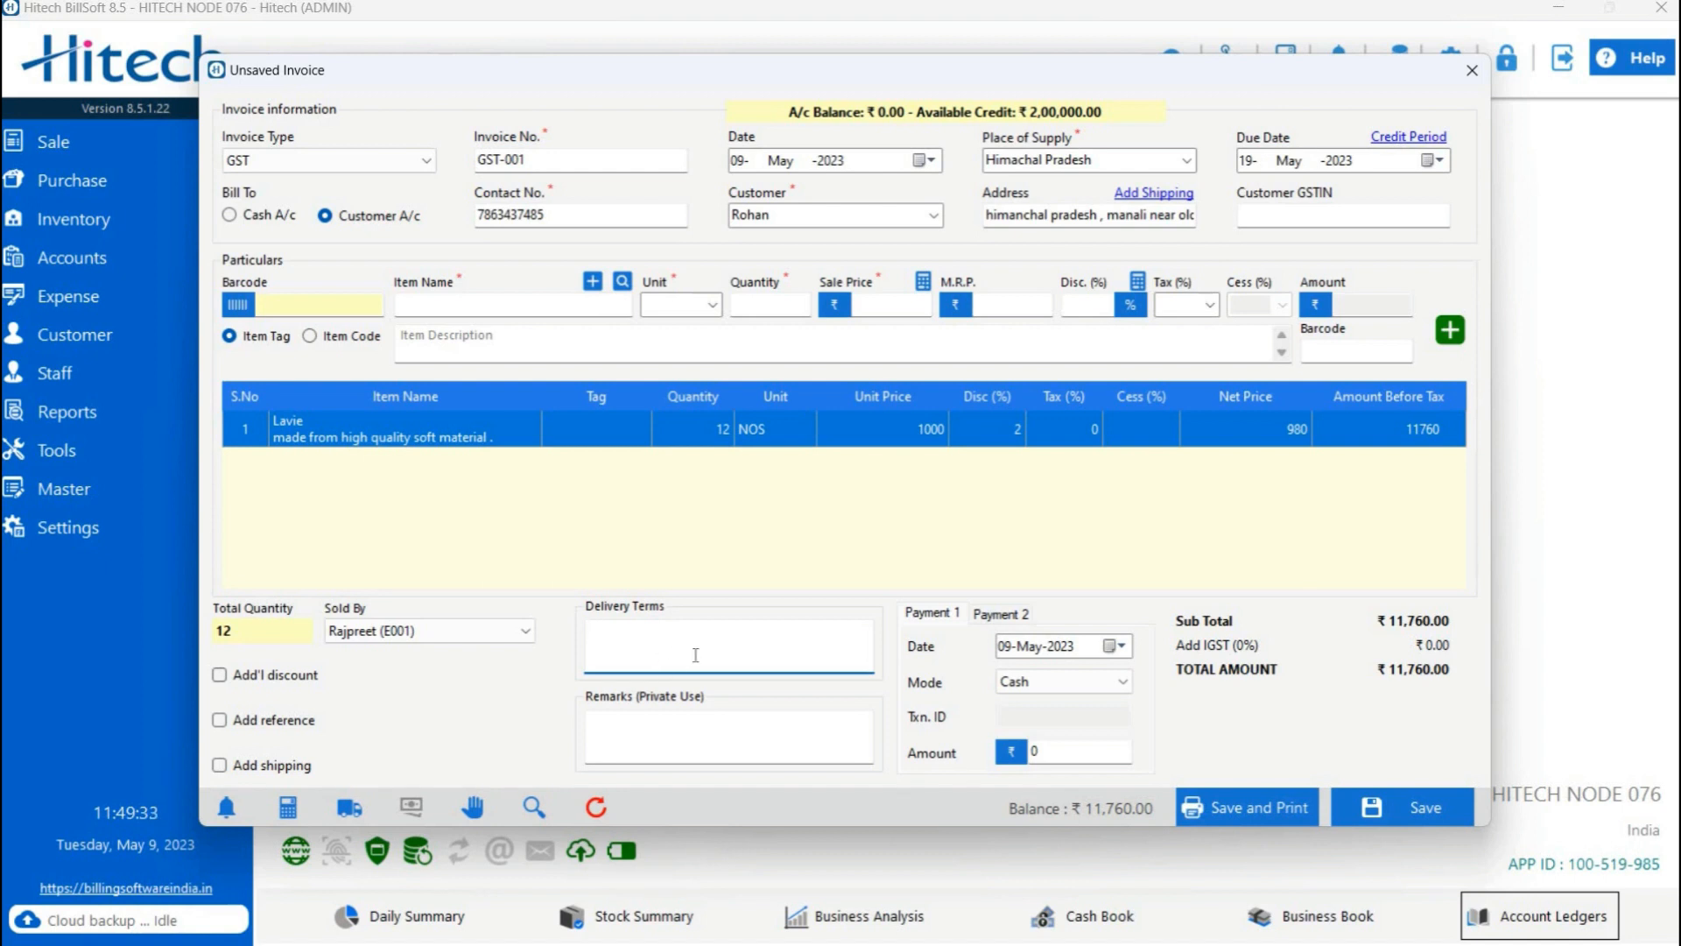
click(706, 735)
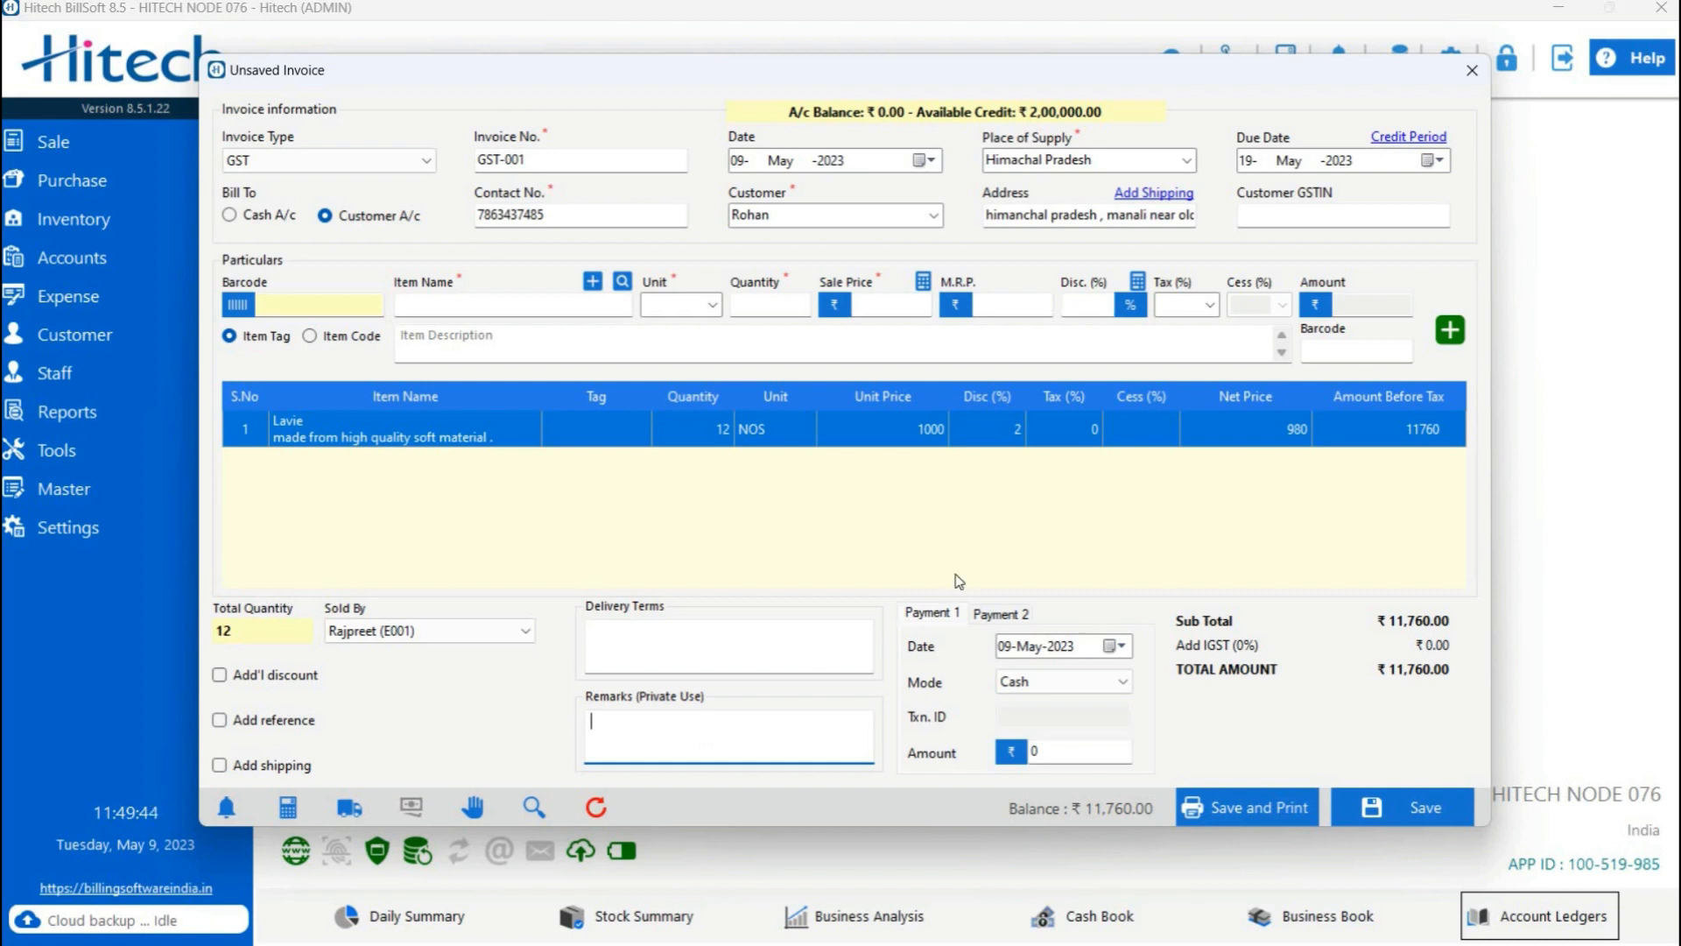
click(937, 622)
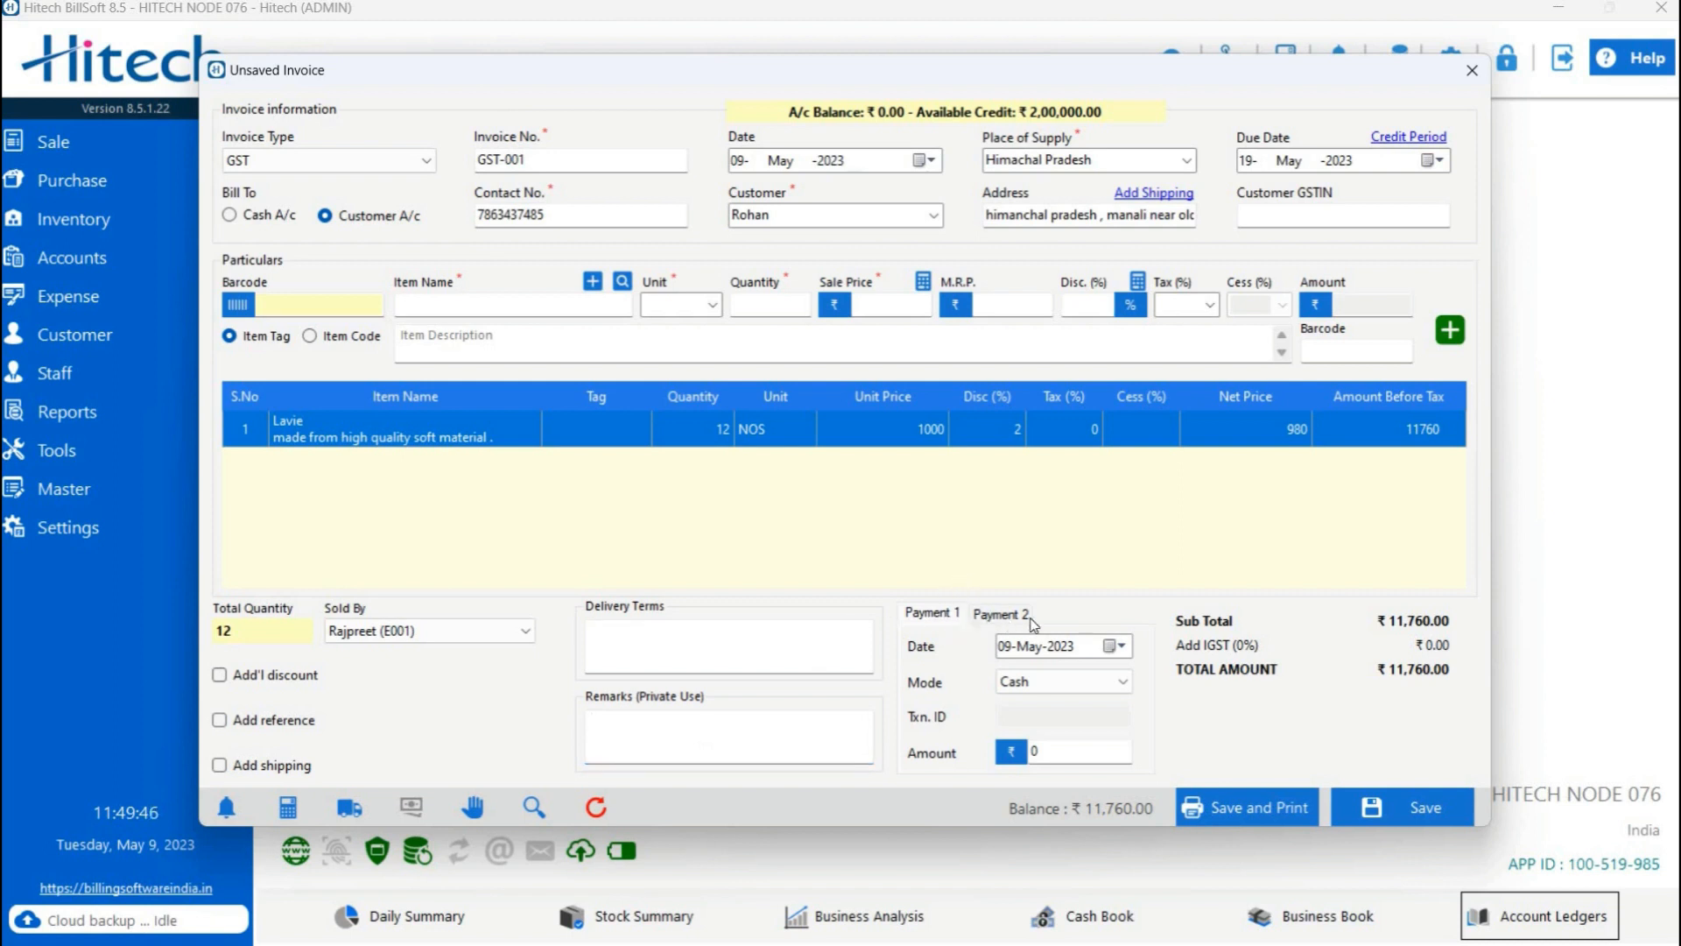
click(972, 618)
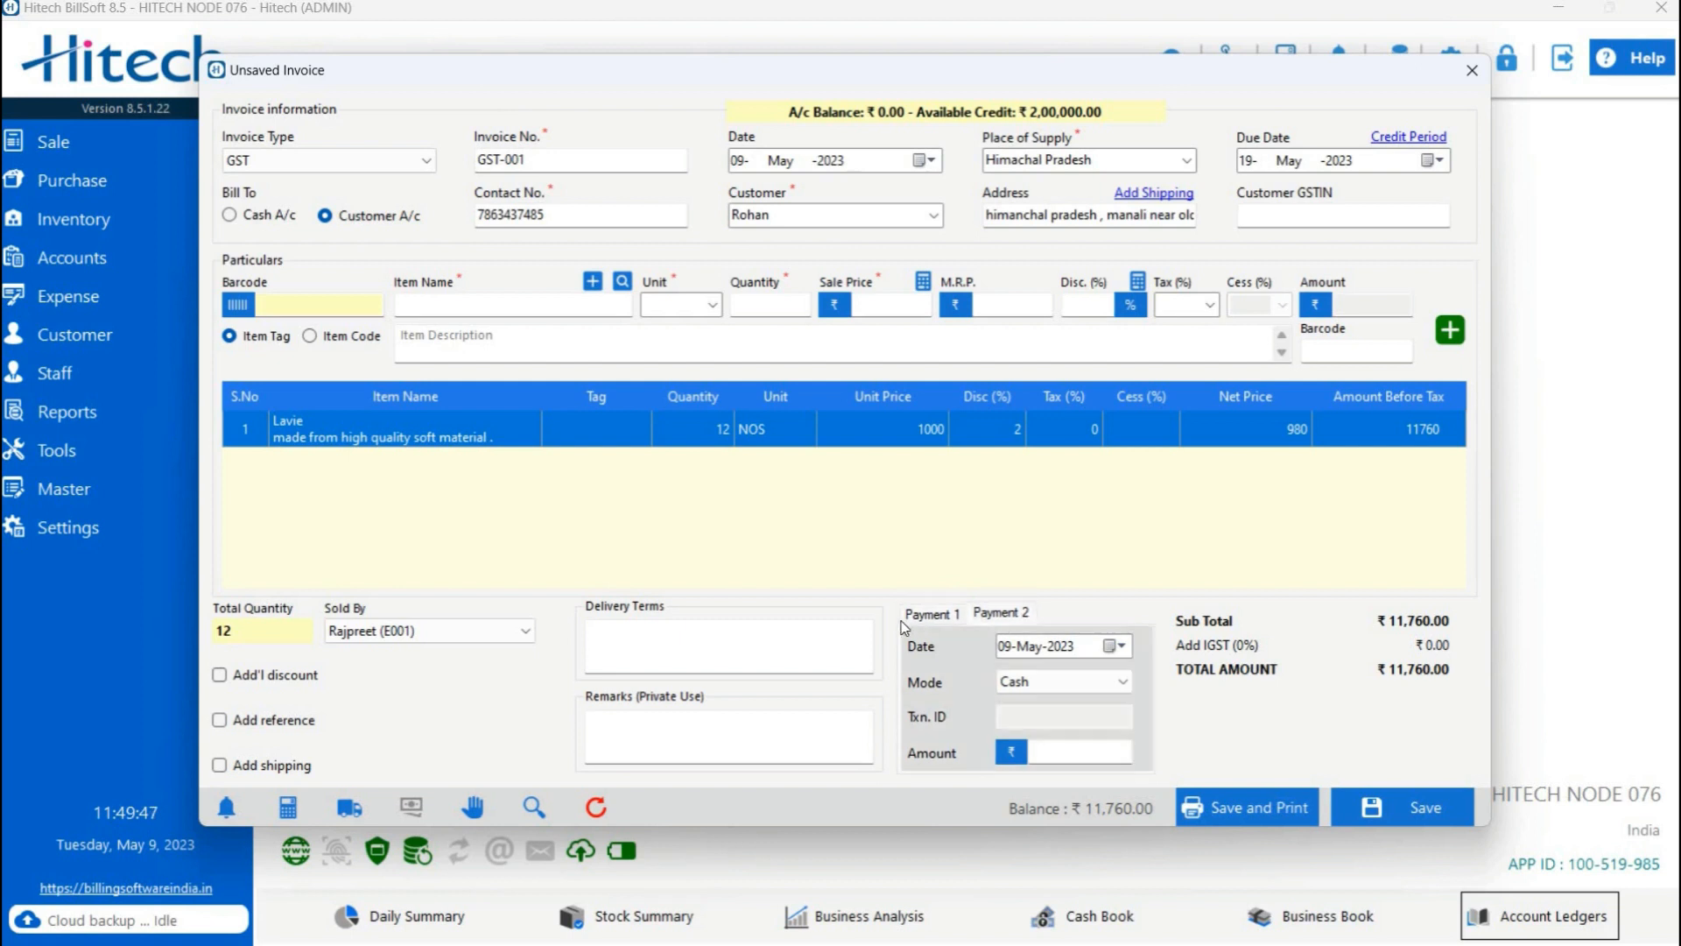
click(931, 621)
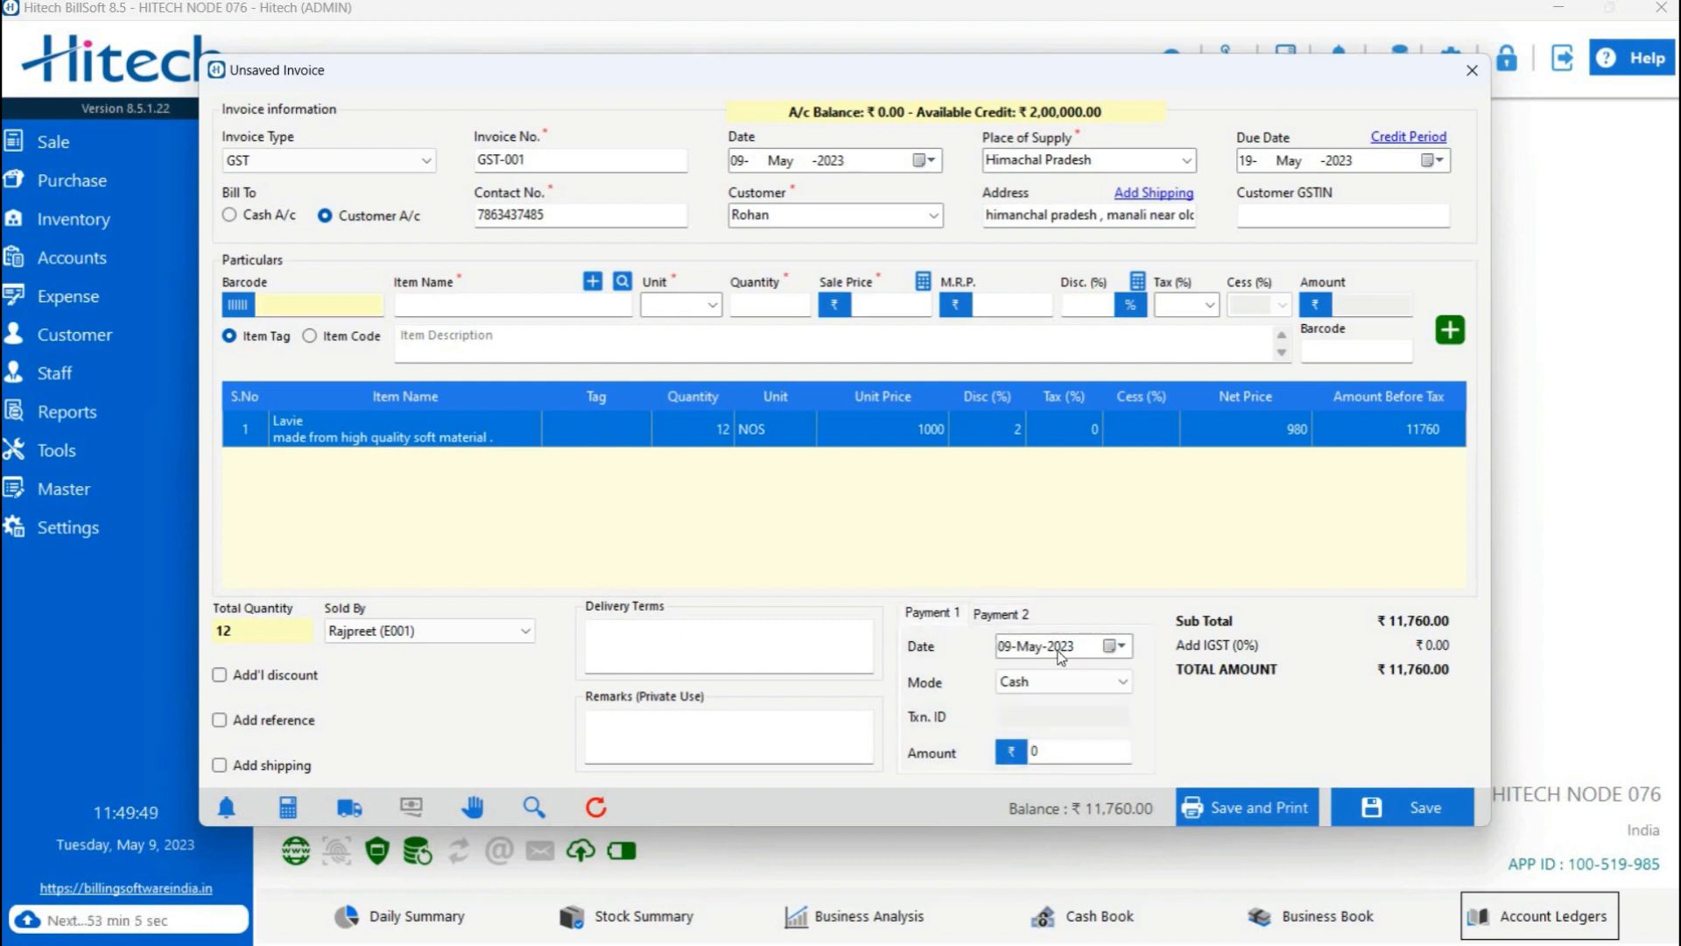
- Record a cash payment of 11000 dated 09-May-2023 under Payment 1, and save the new invoice with printing
click(1109, 648)
click(1110, 650)
click(1129, 690)
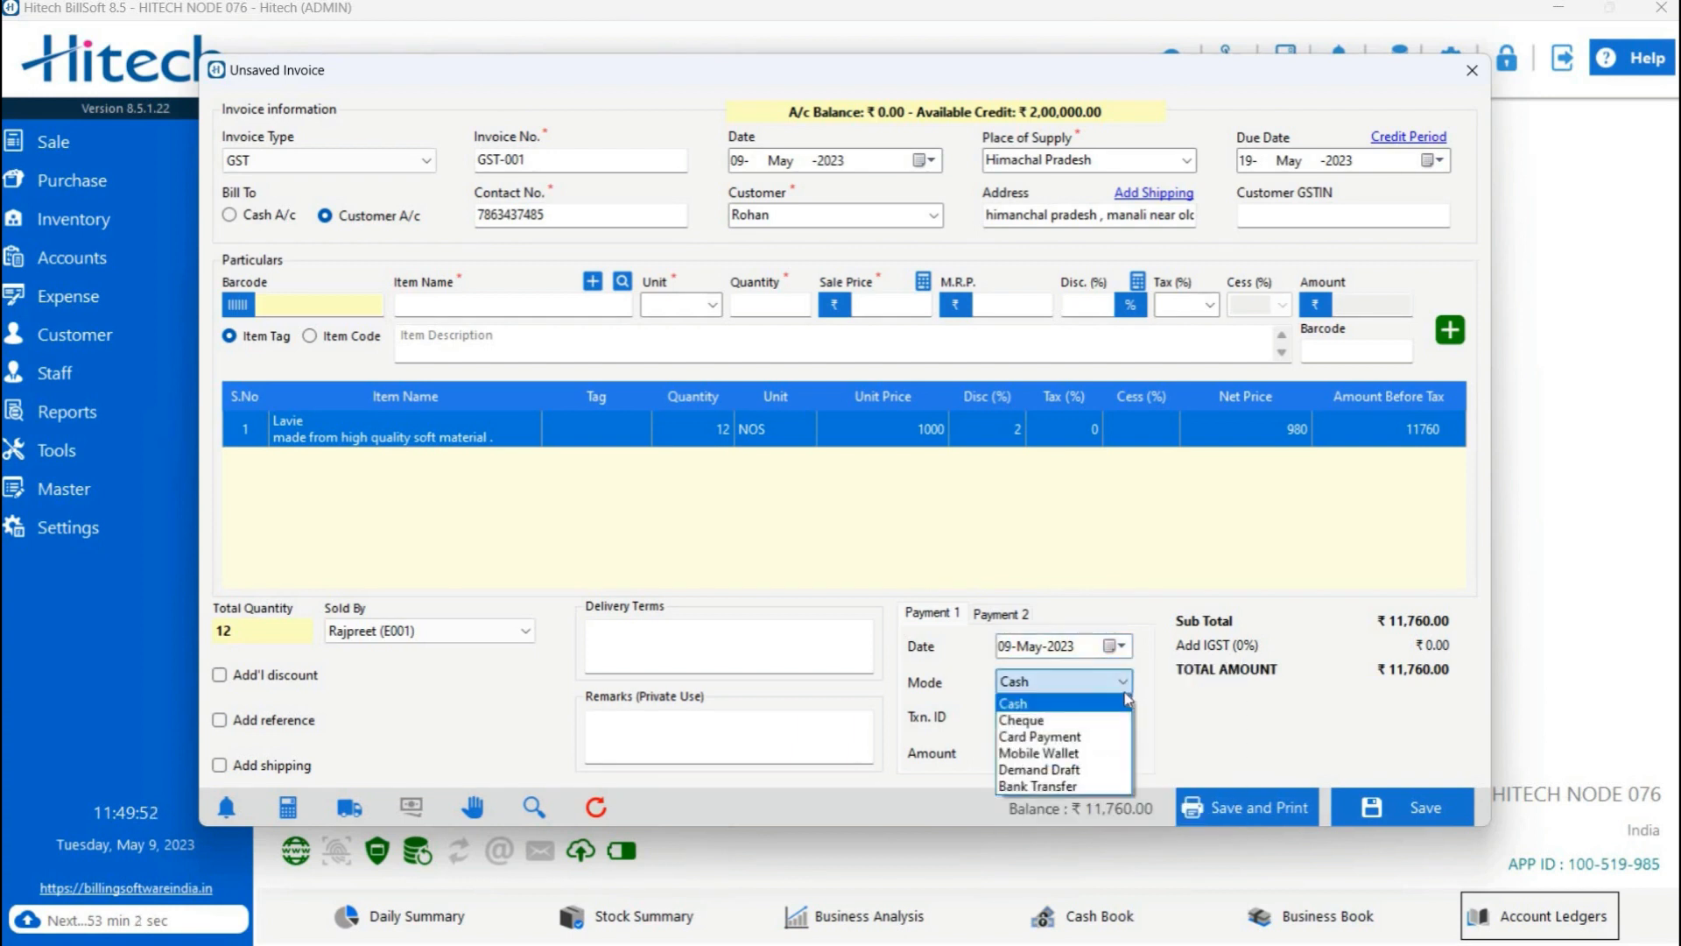
click(1105, 707)
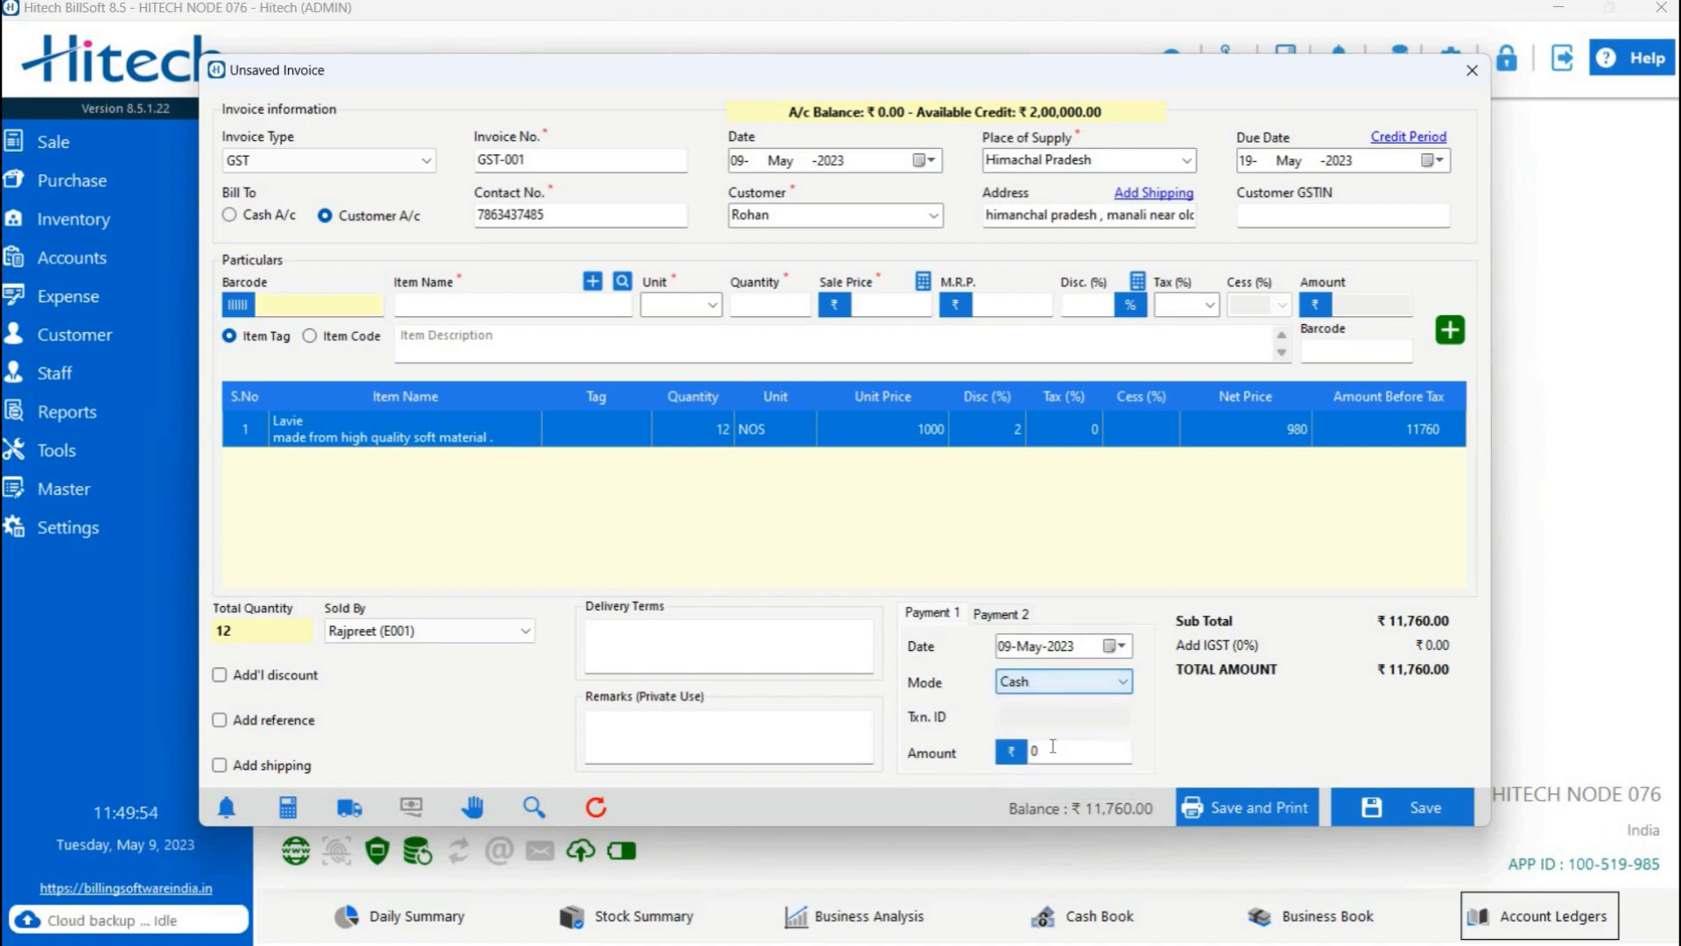
click(1053, 745)
key(BackSpace)
text(1)
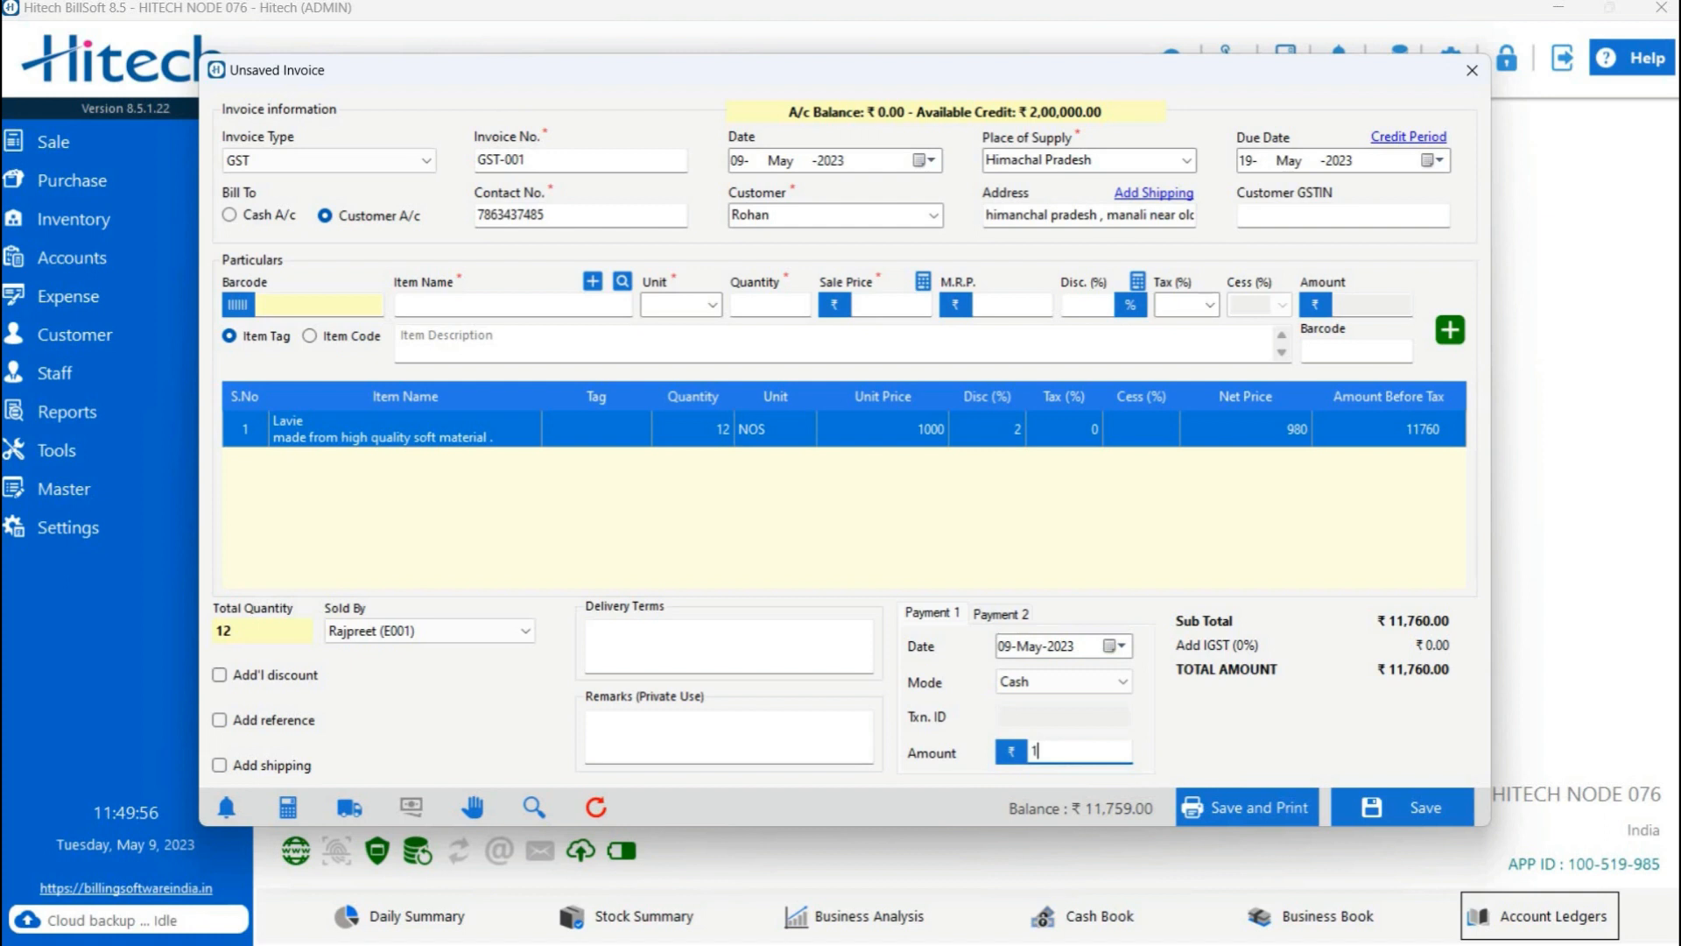
text(1000)
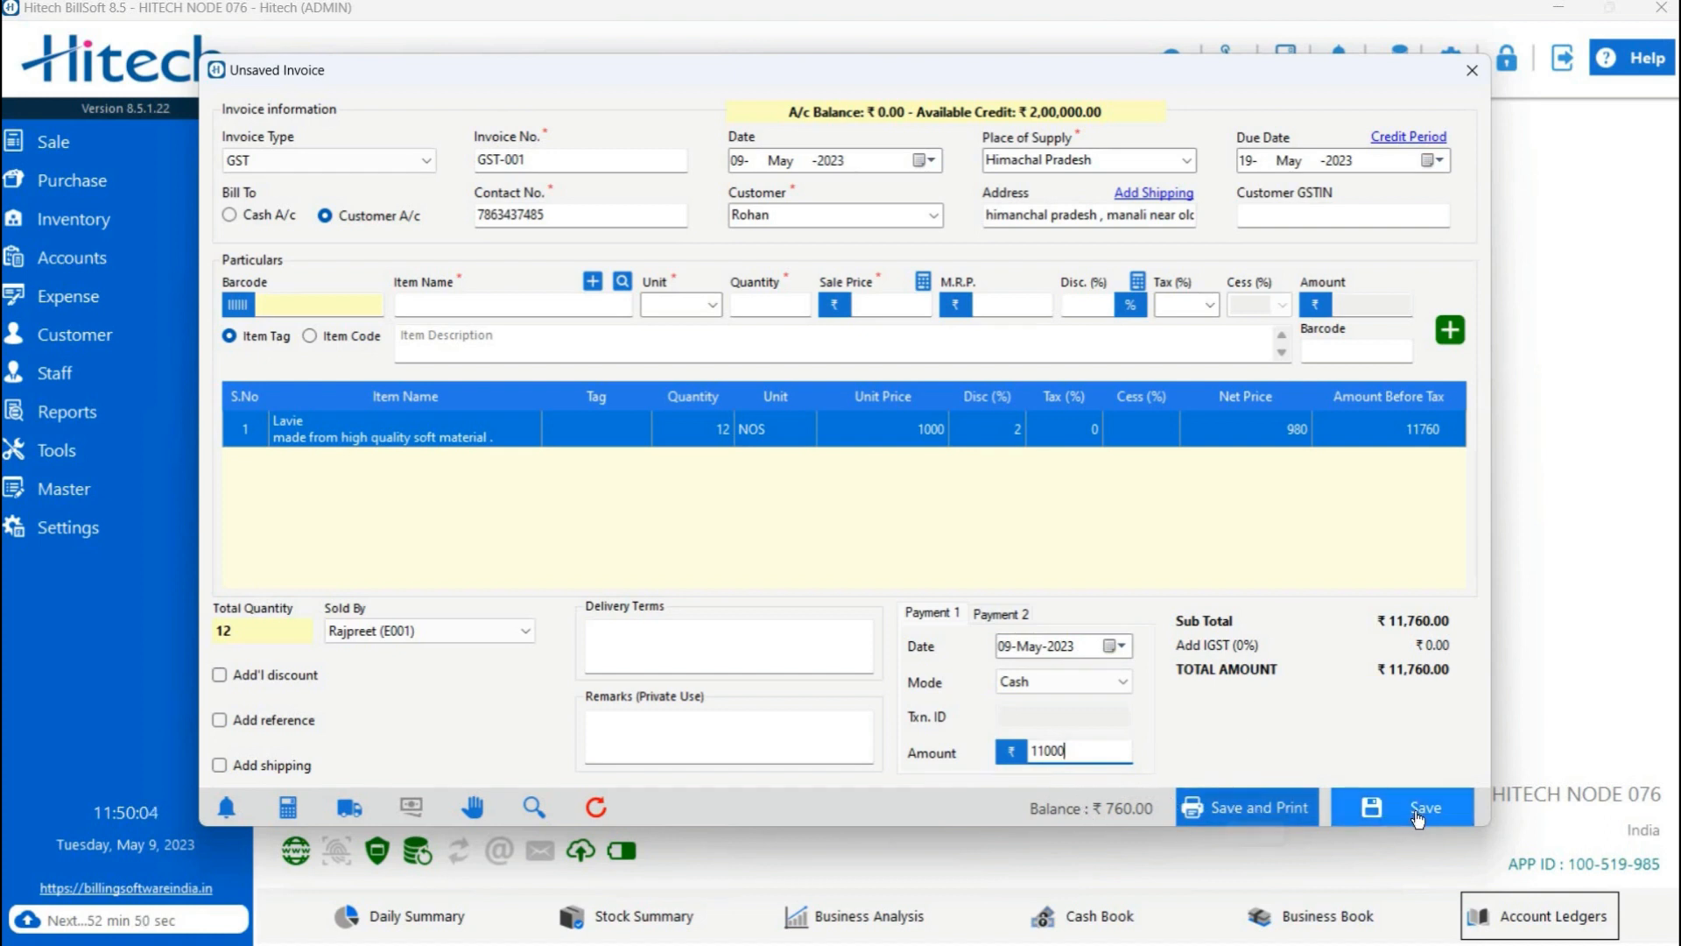
click(1273, 809)
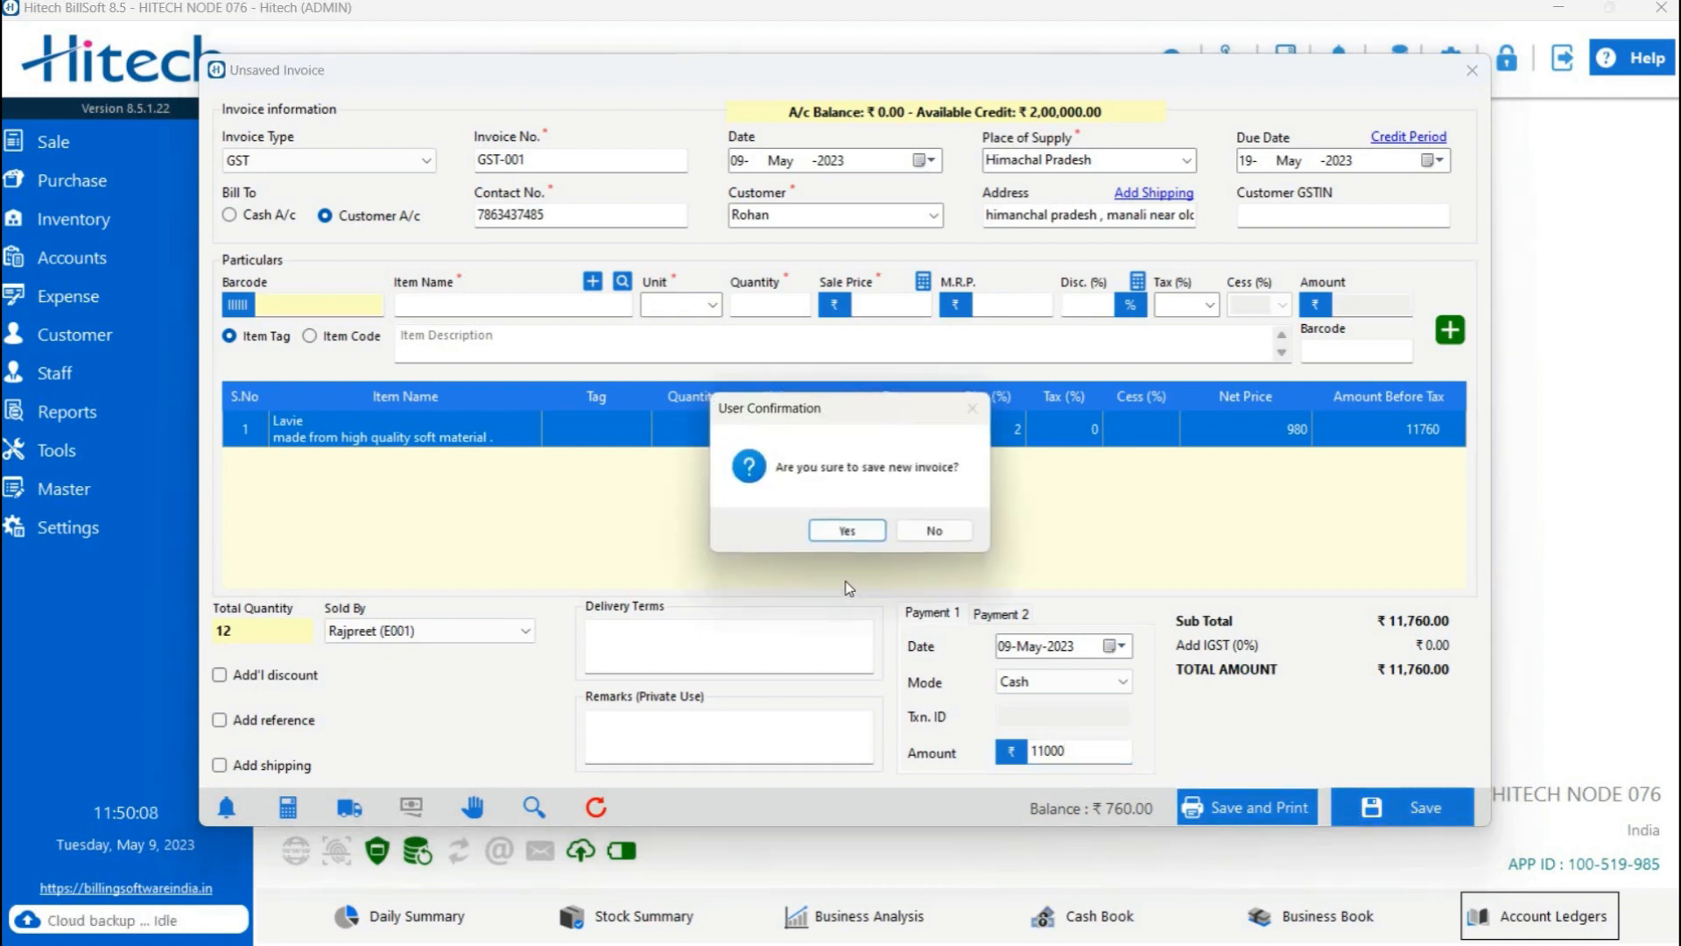
click(833, 529)
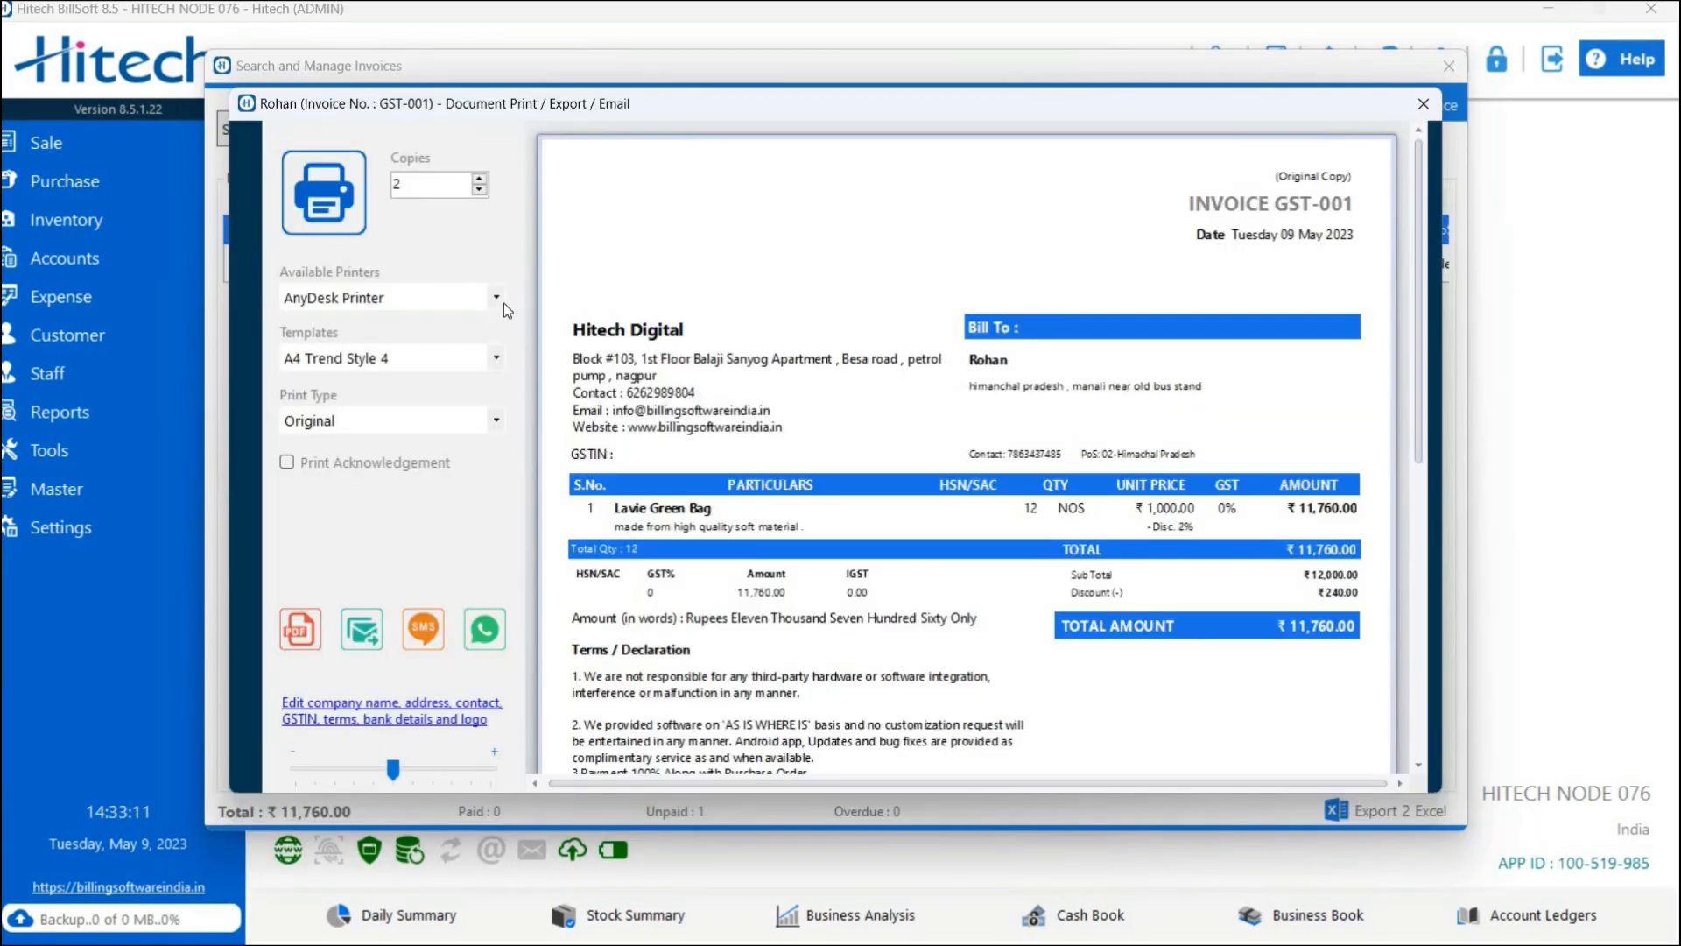
- Choose AnyDesk Printer from the available printers for printing invoice GST-001
click(503, 303)
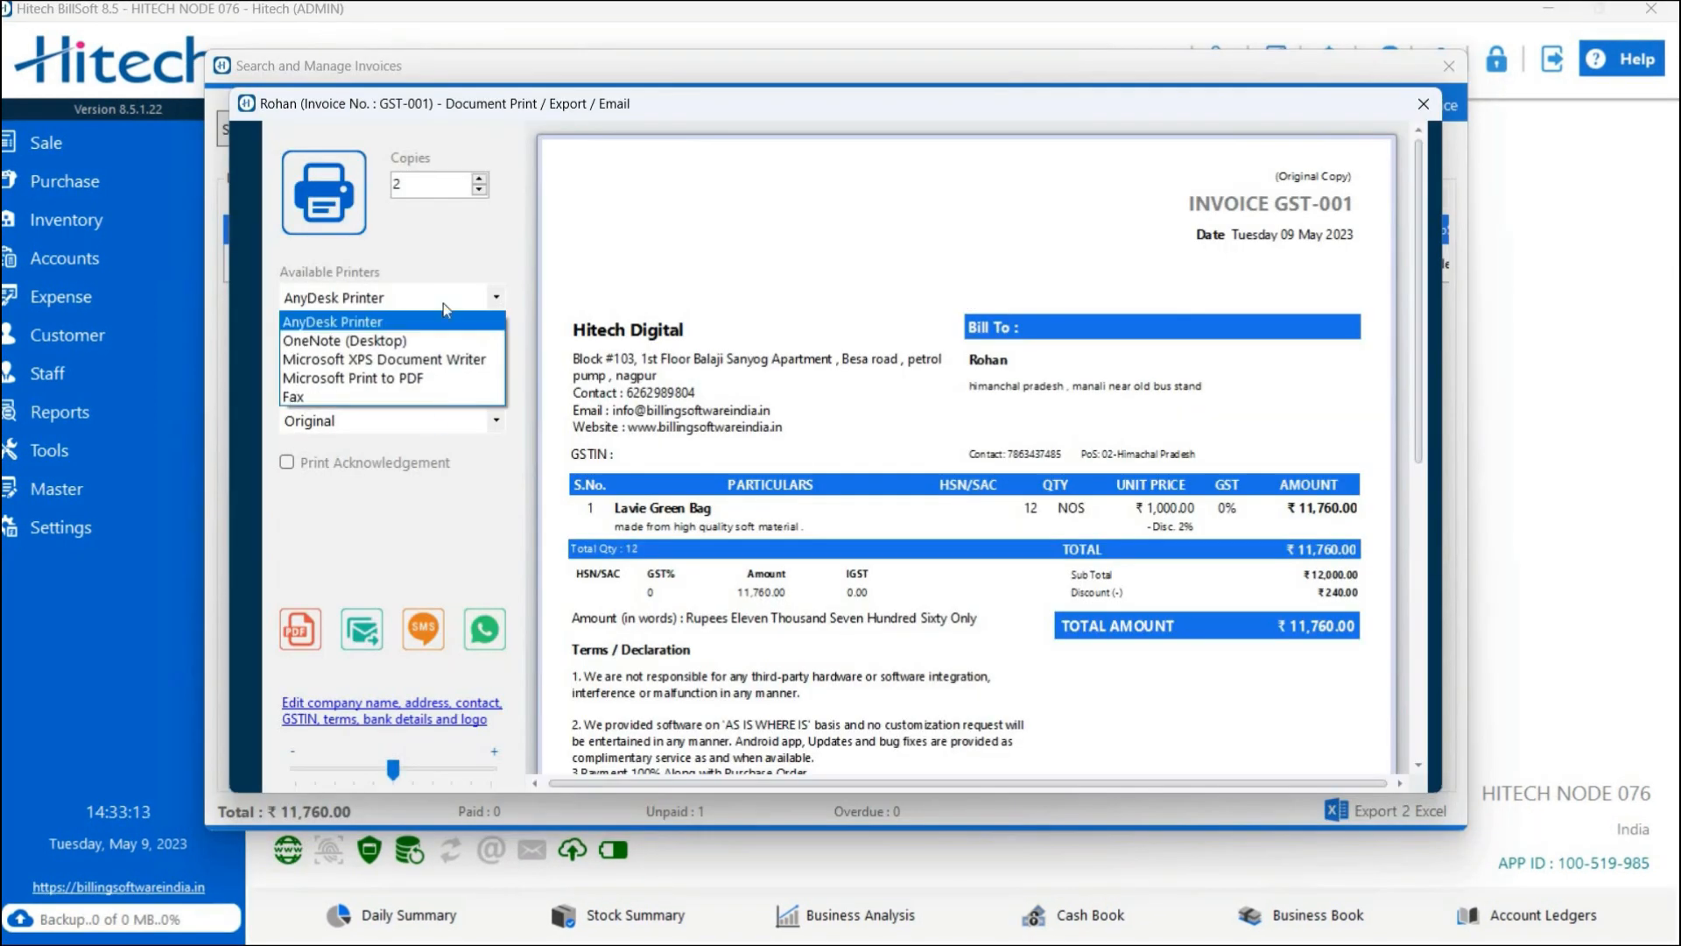
key(Up)
key(Up)
key(Up)
key(Up)
key(Return)
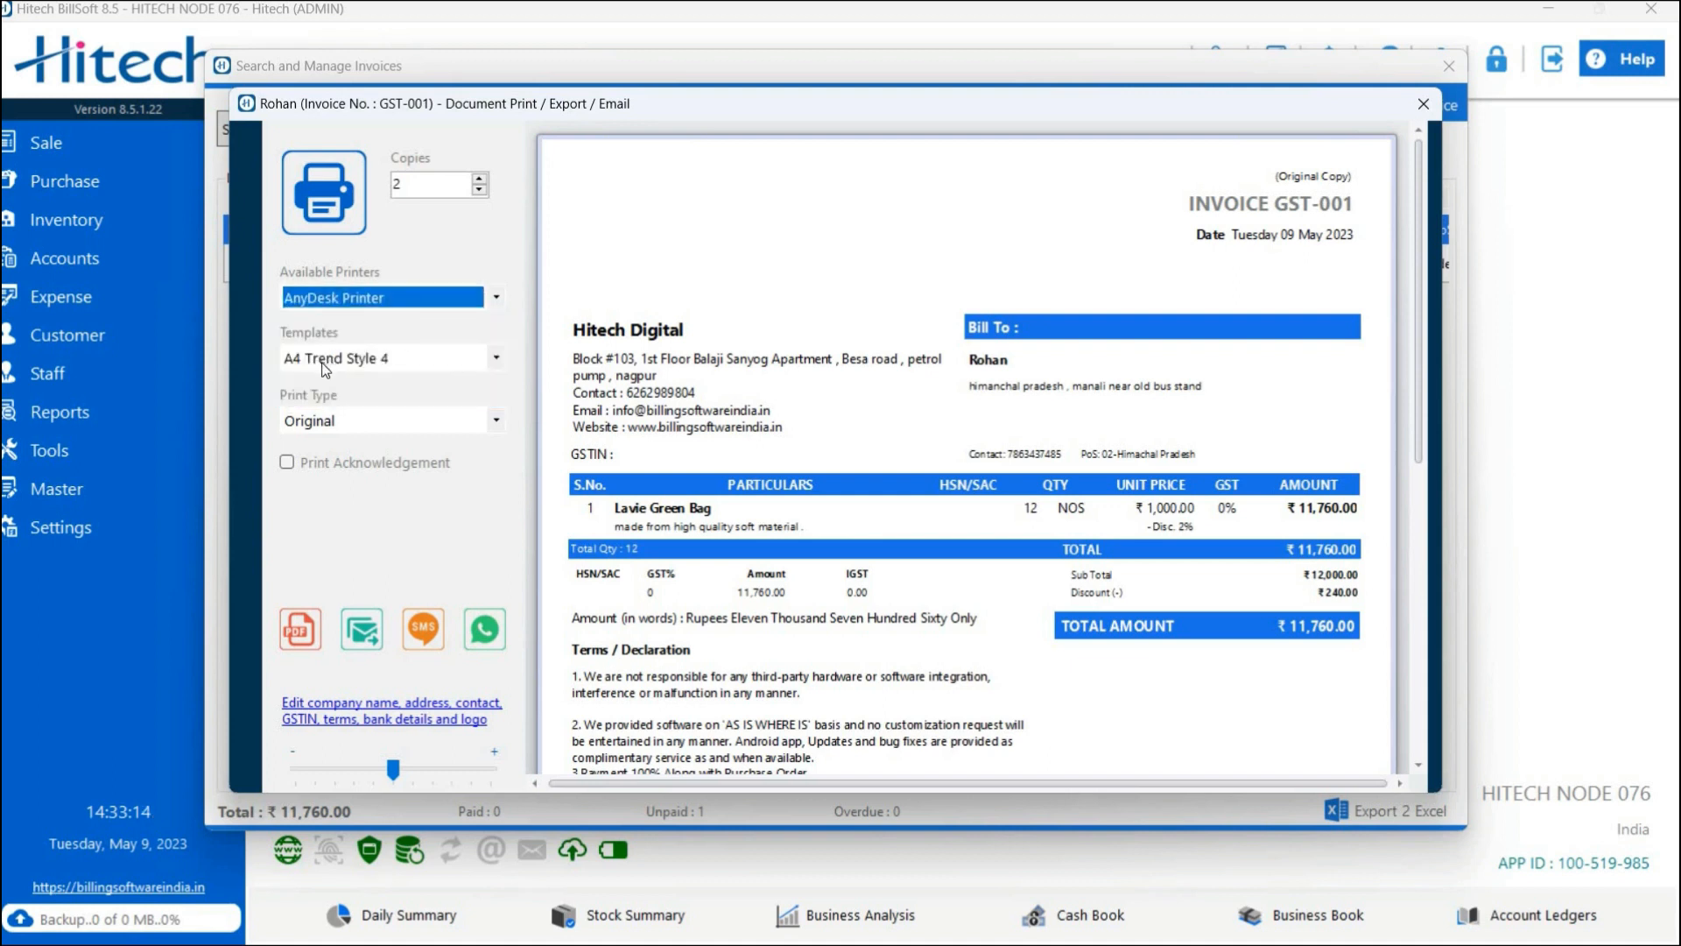
- Set up the invoice print with the A4 Trend Style 2 template, the Original print type and the print acknowledgement included
click(486, 360)
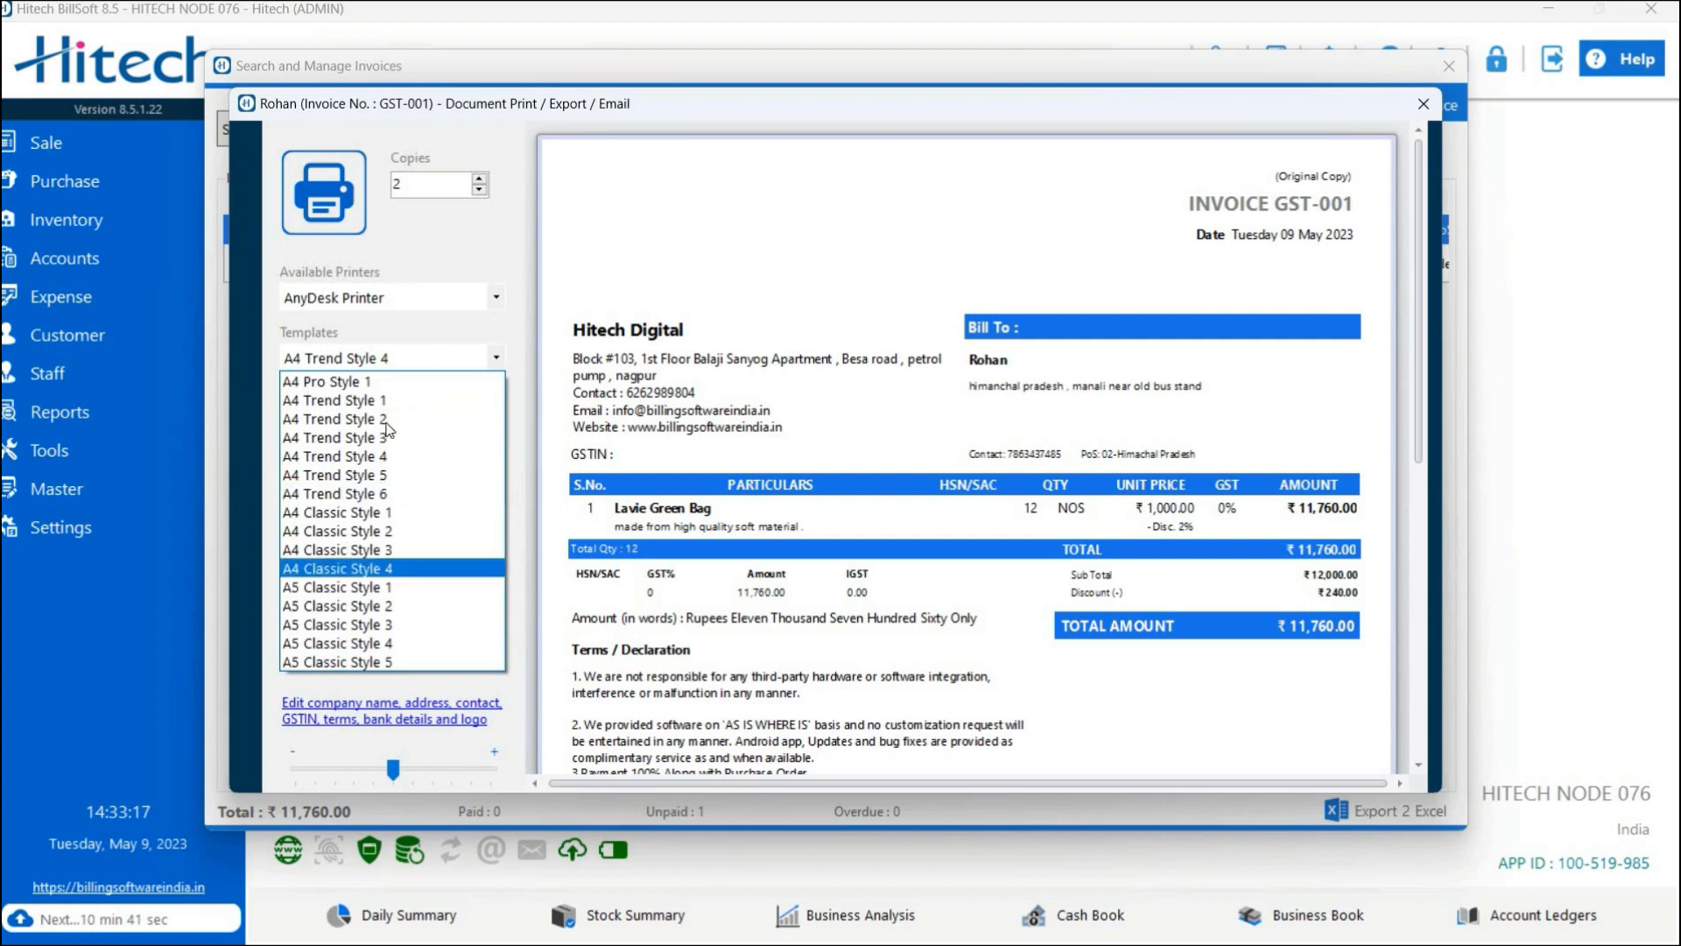
click(389, 420)
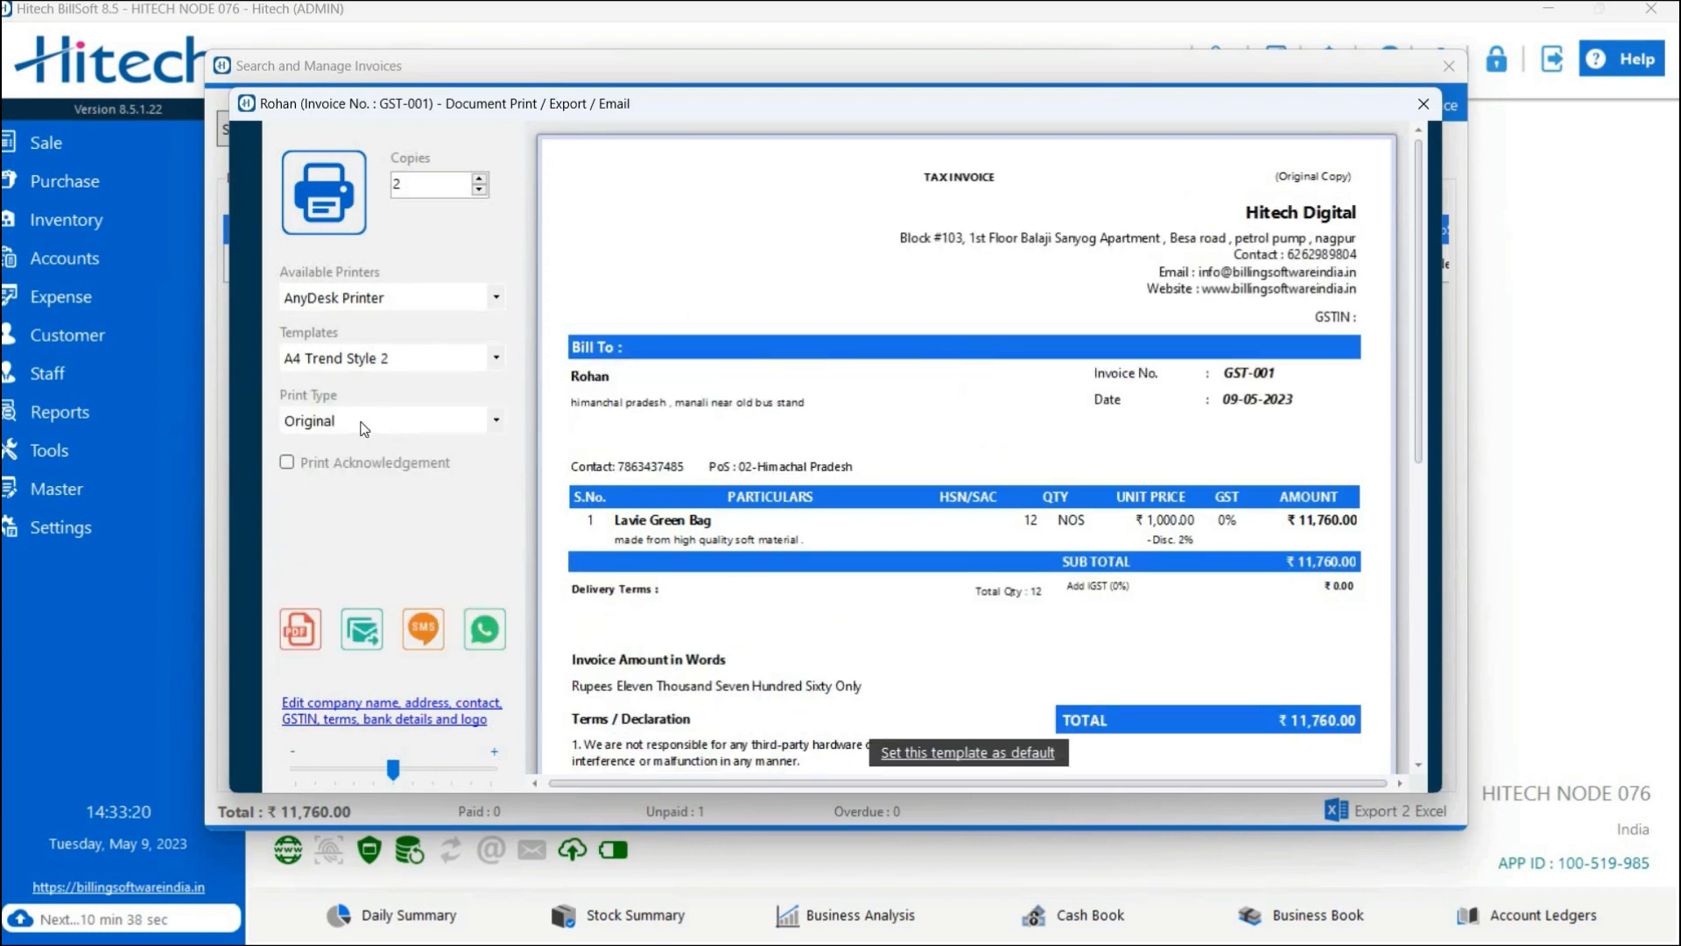
click(495, 424)
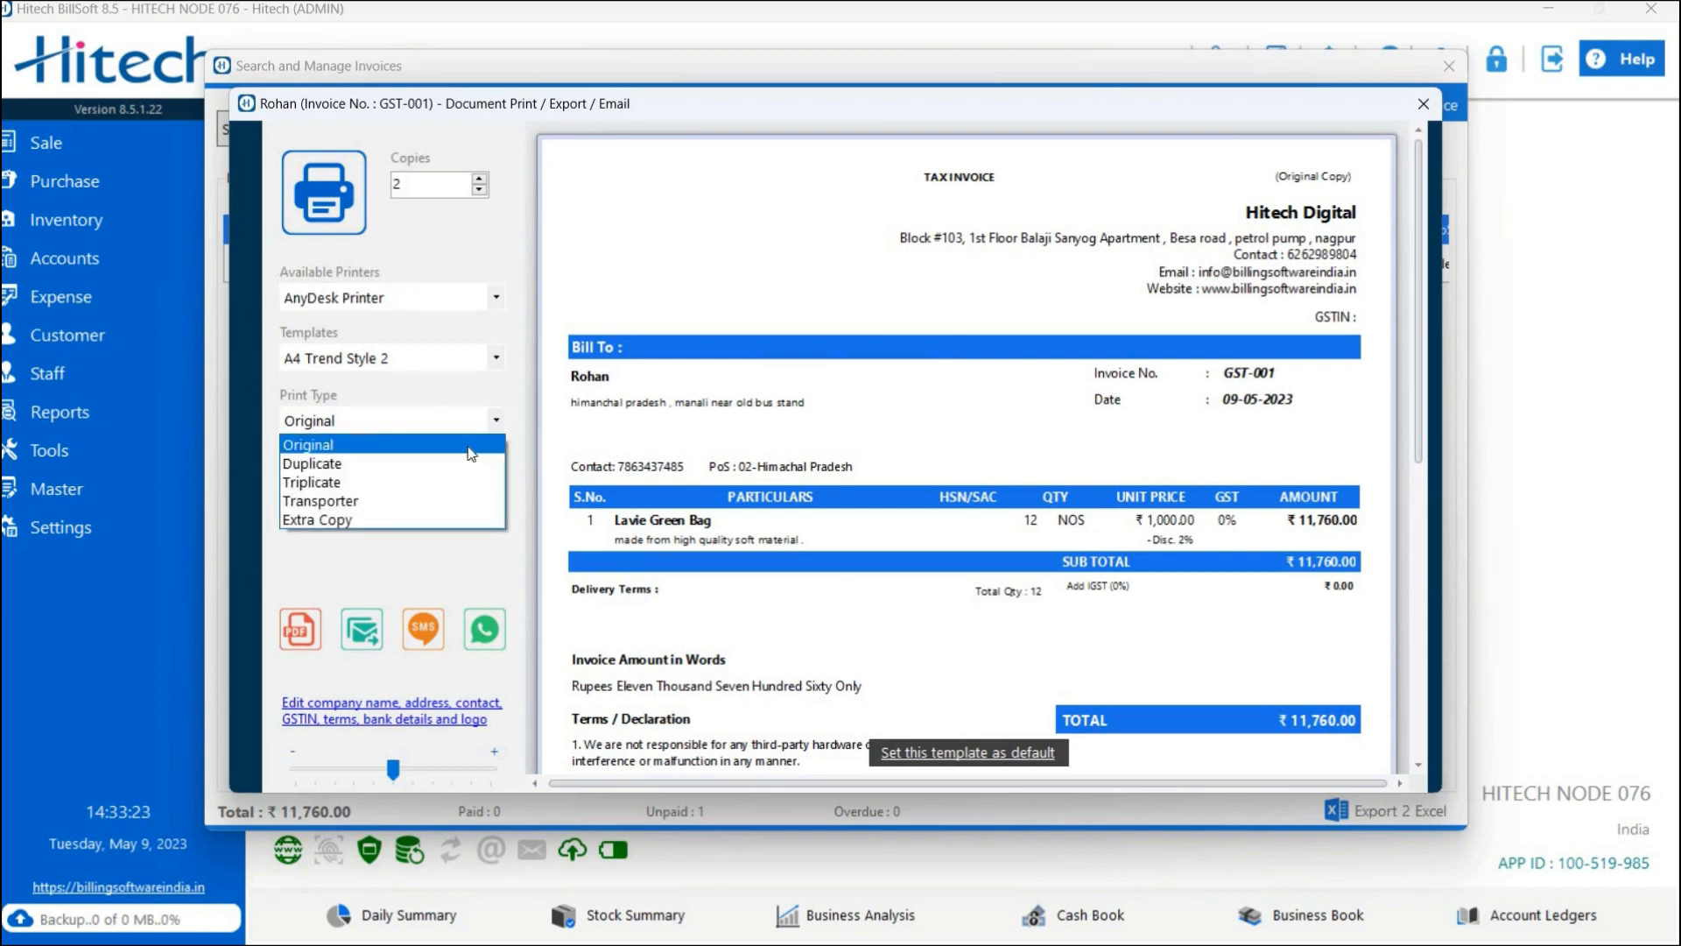
click(380, 448)
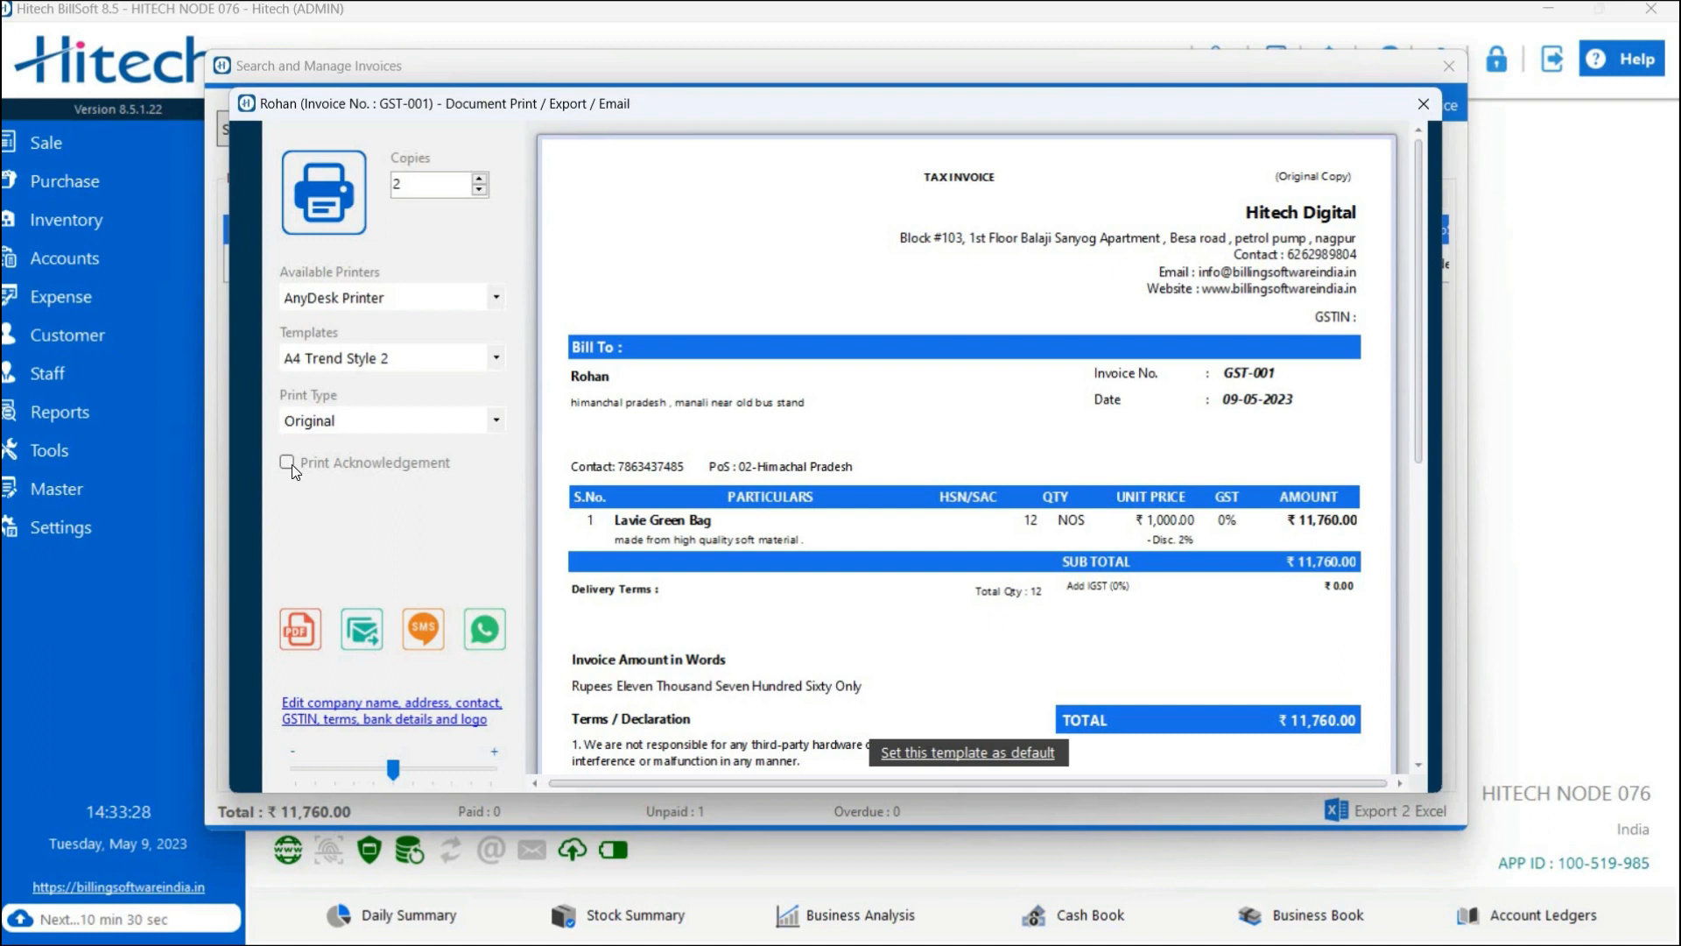
click(287, 462)
click(1417, 646)
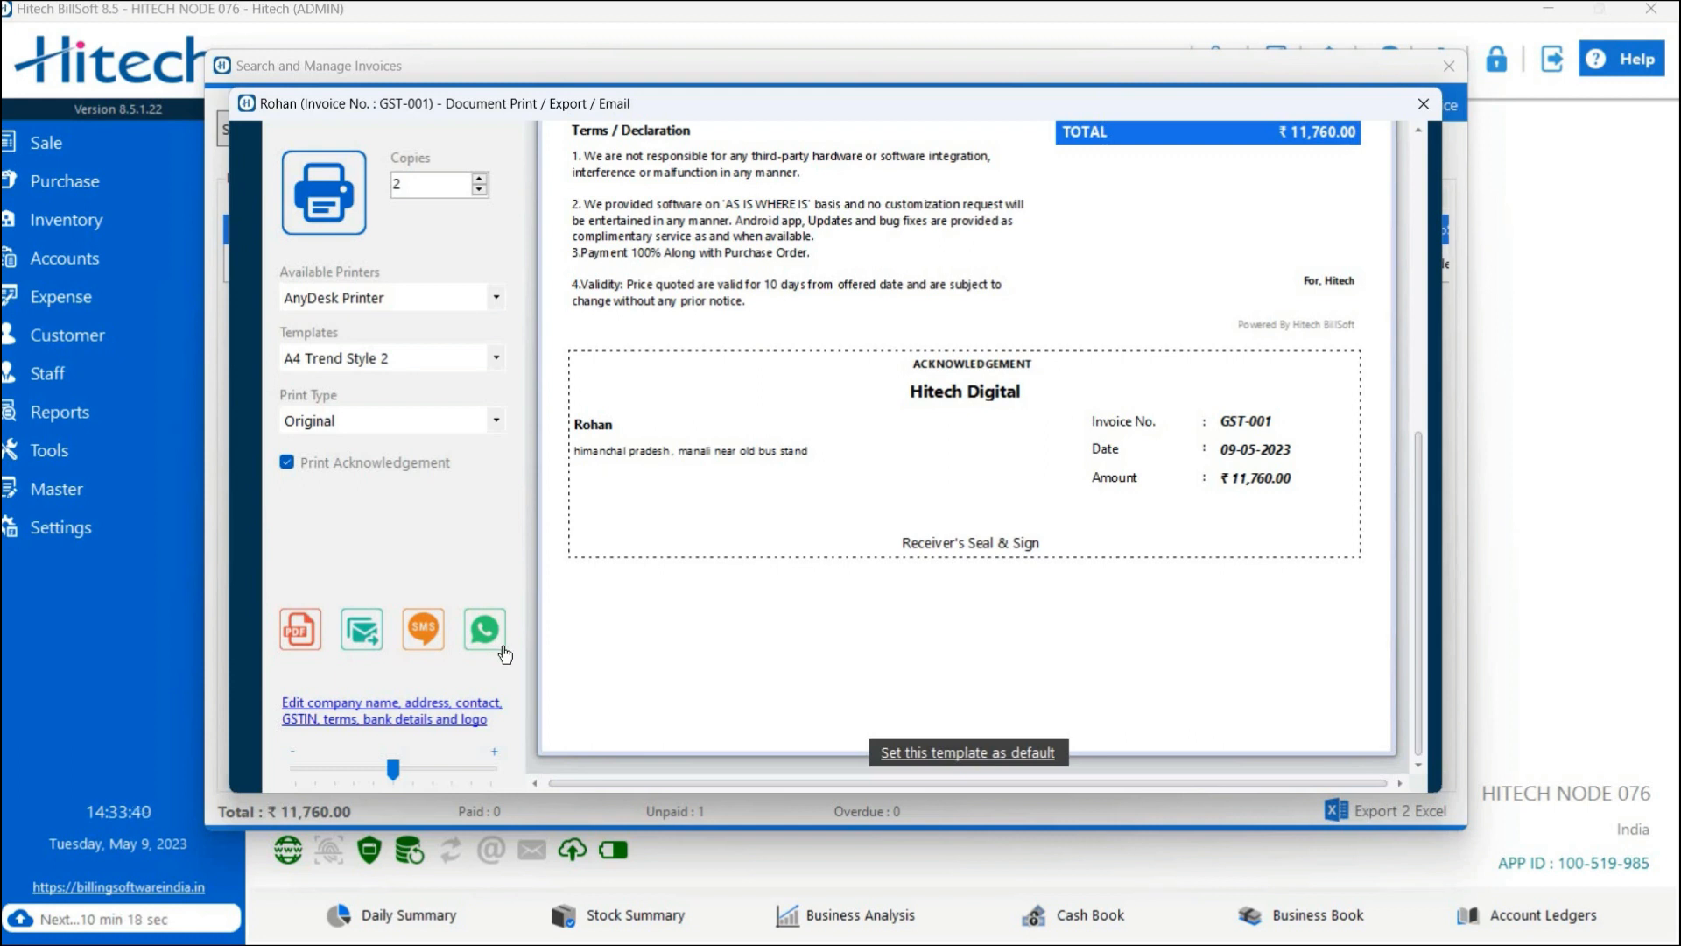
- Review and save the company print info without edits, and close the invoice preview and the invoice list
click(359, 716)
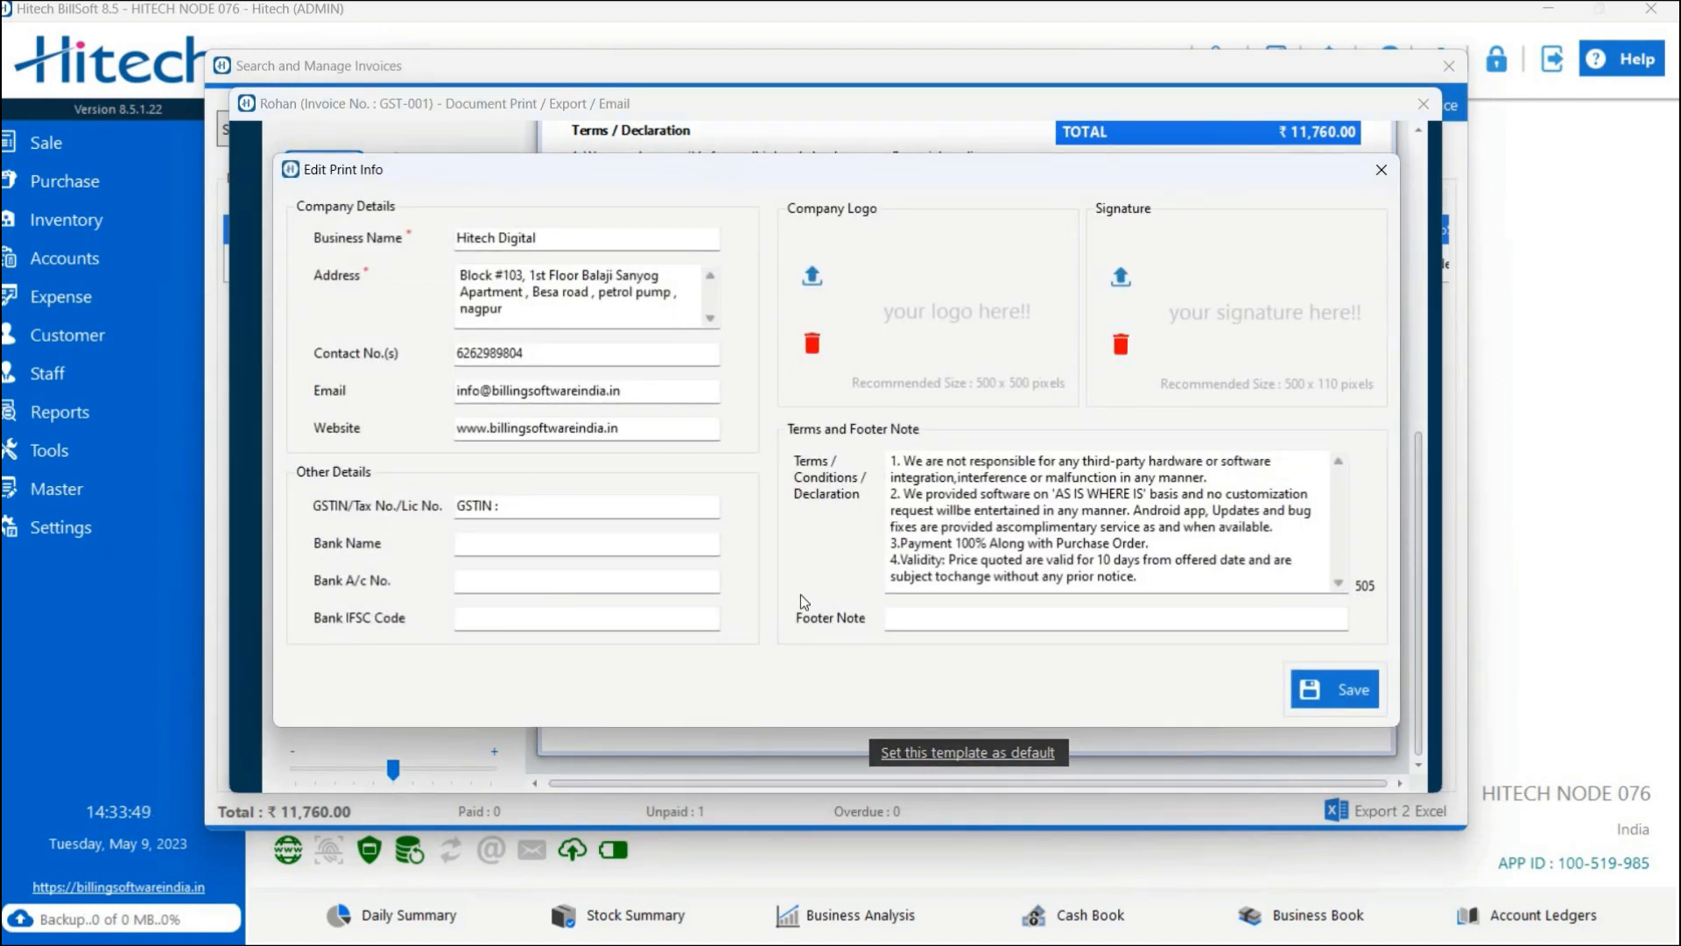
click(1324, 696)
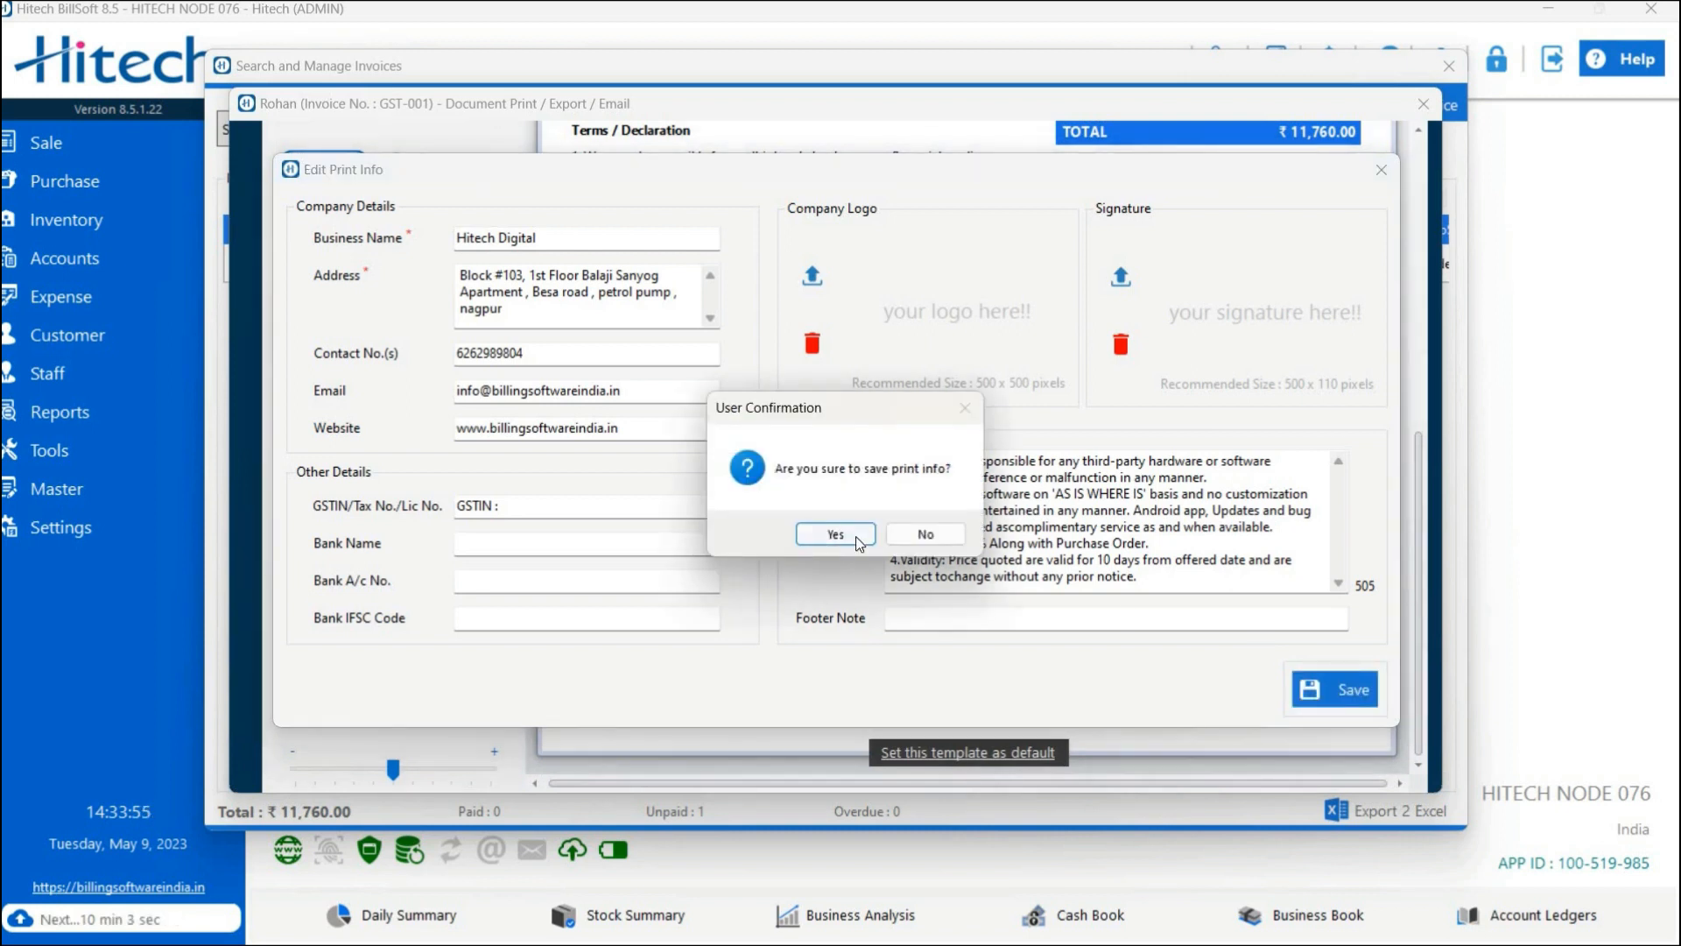
click(836, 536)
click(960, 536)
click(1424, 107)
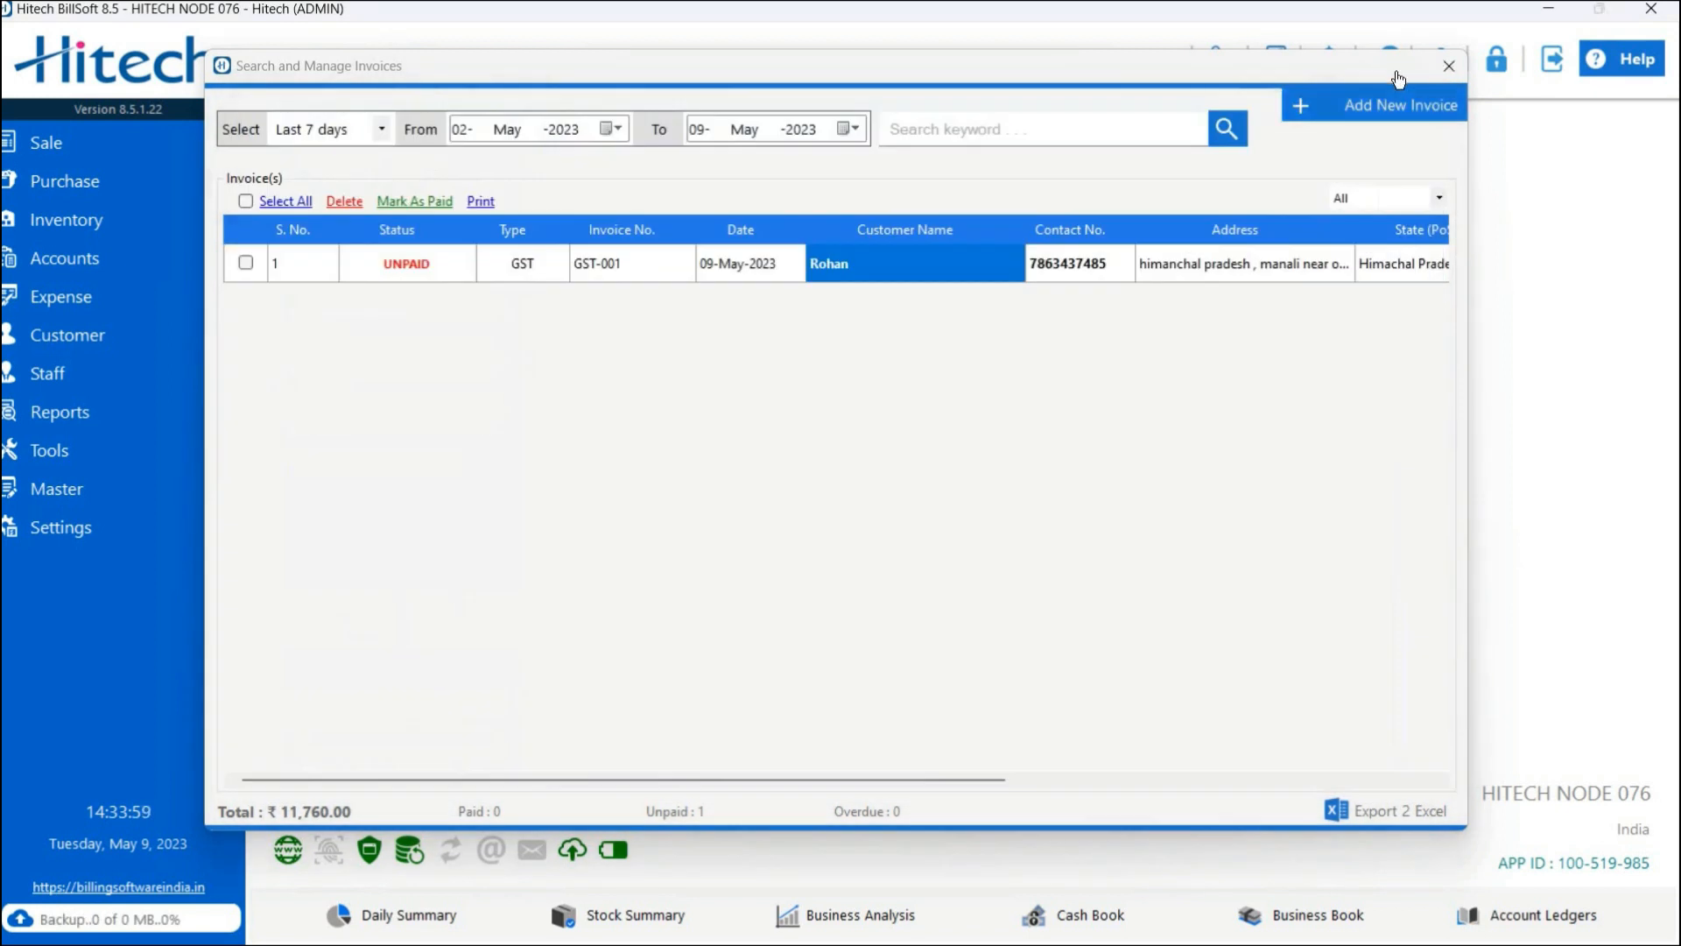
click(1449, 65)
- Start a new purchase bill
click(241, 143)
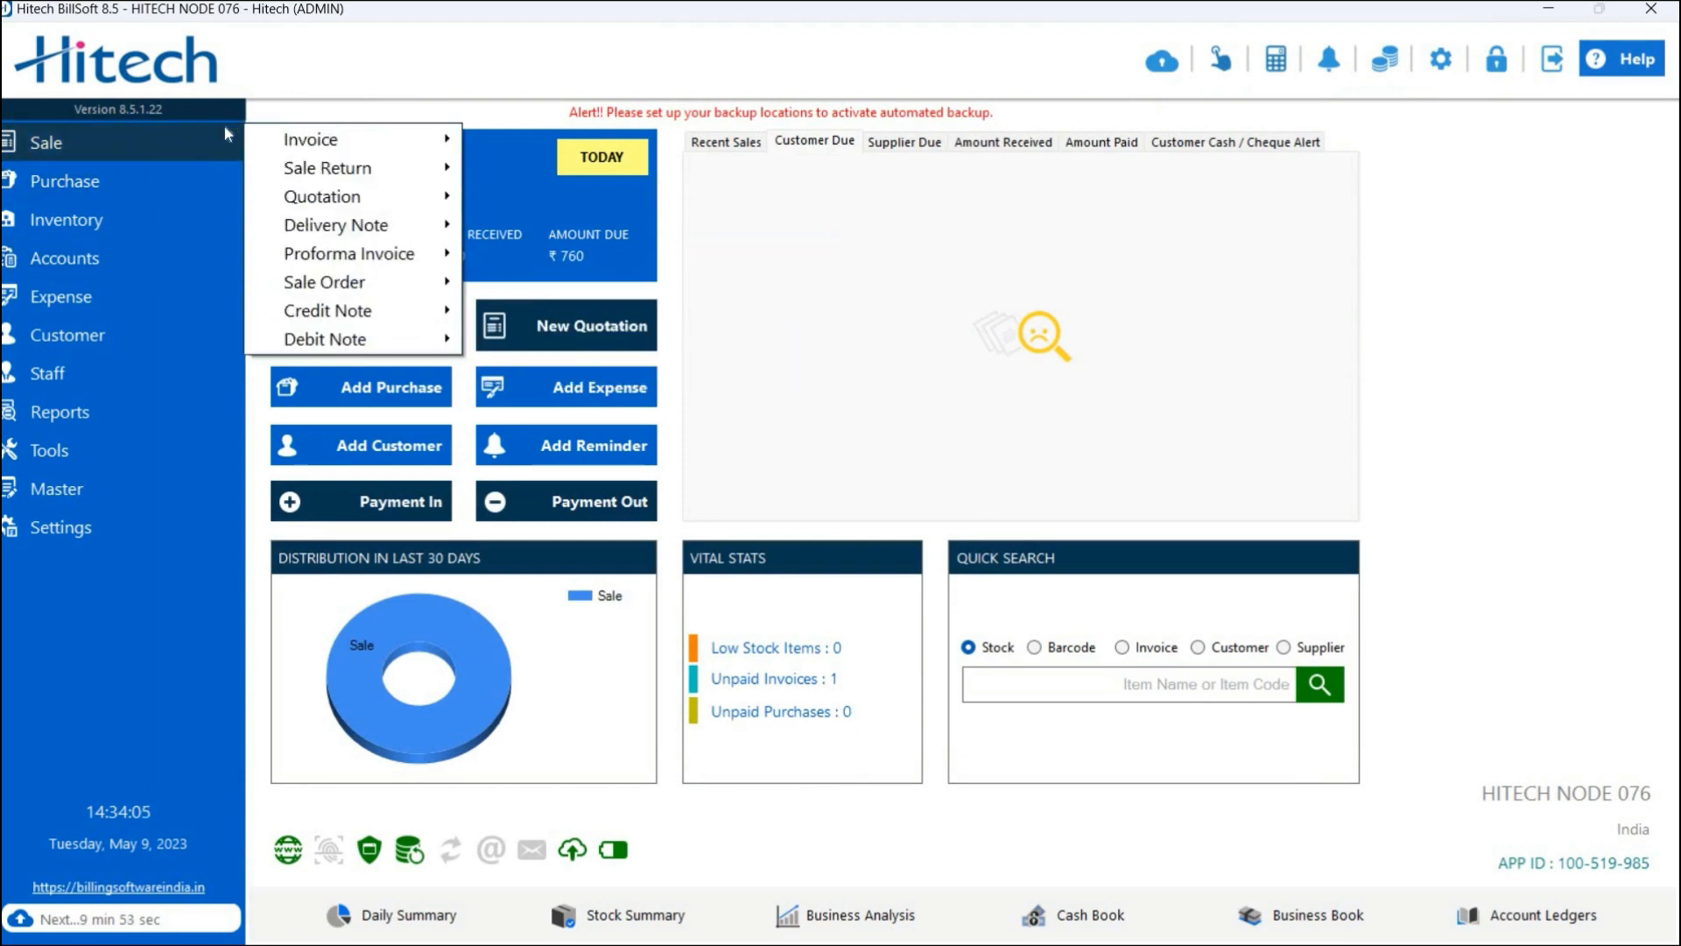
click(173, 178)
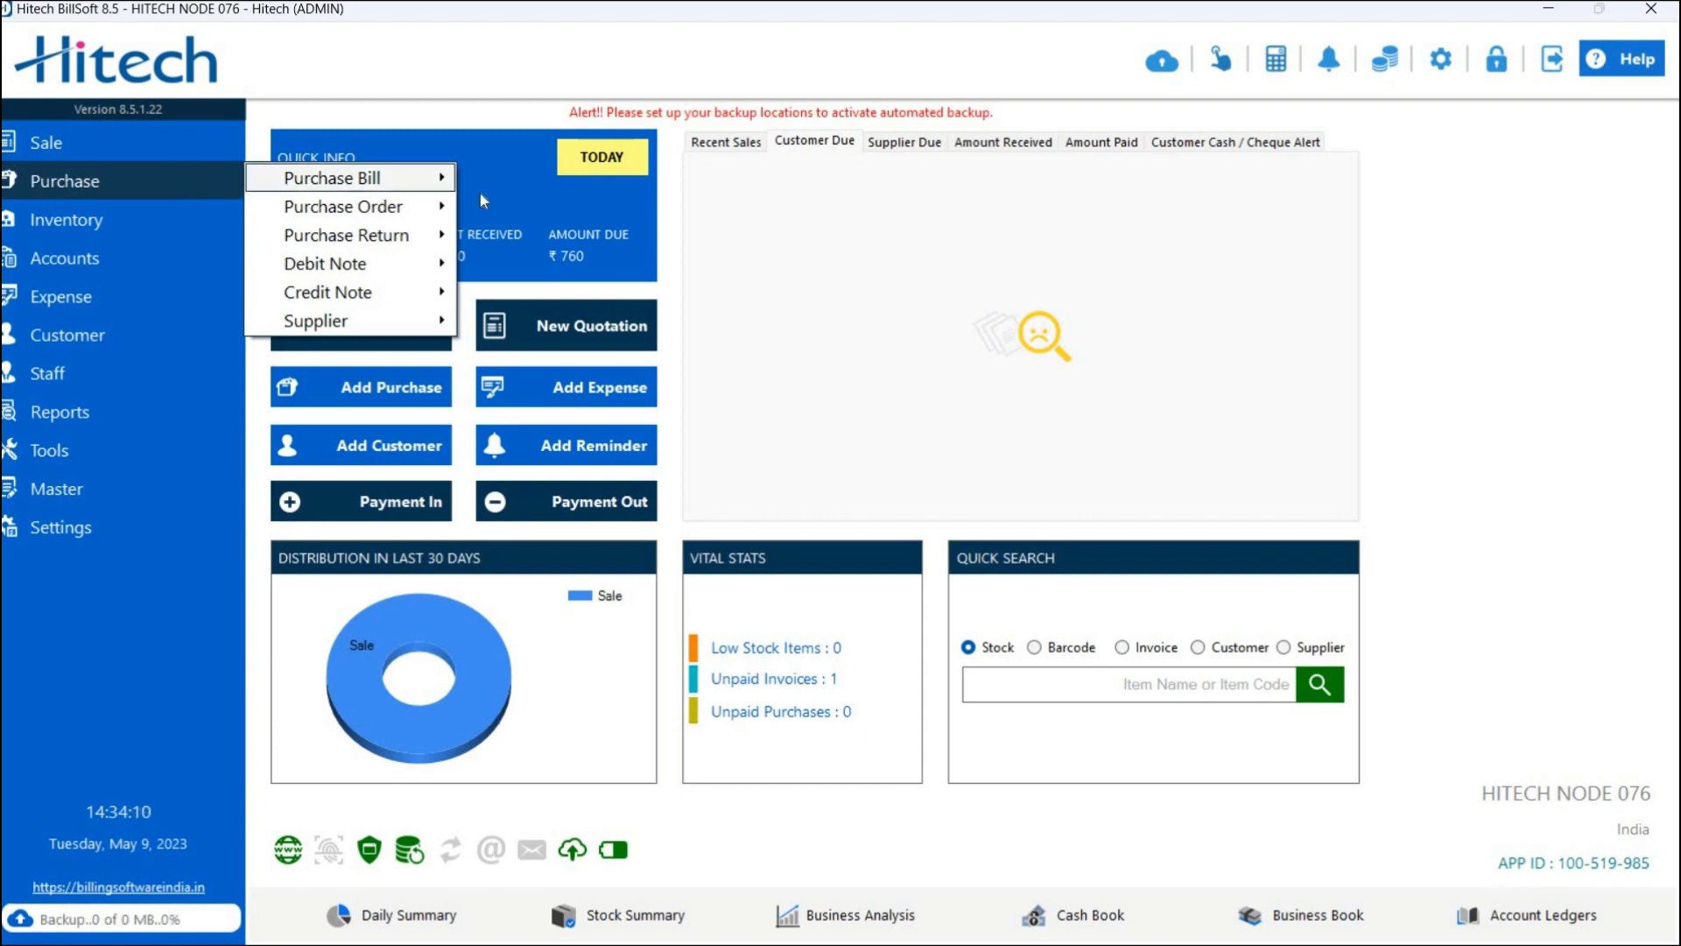
mouse_move(421, 178)
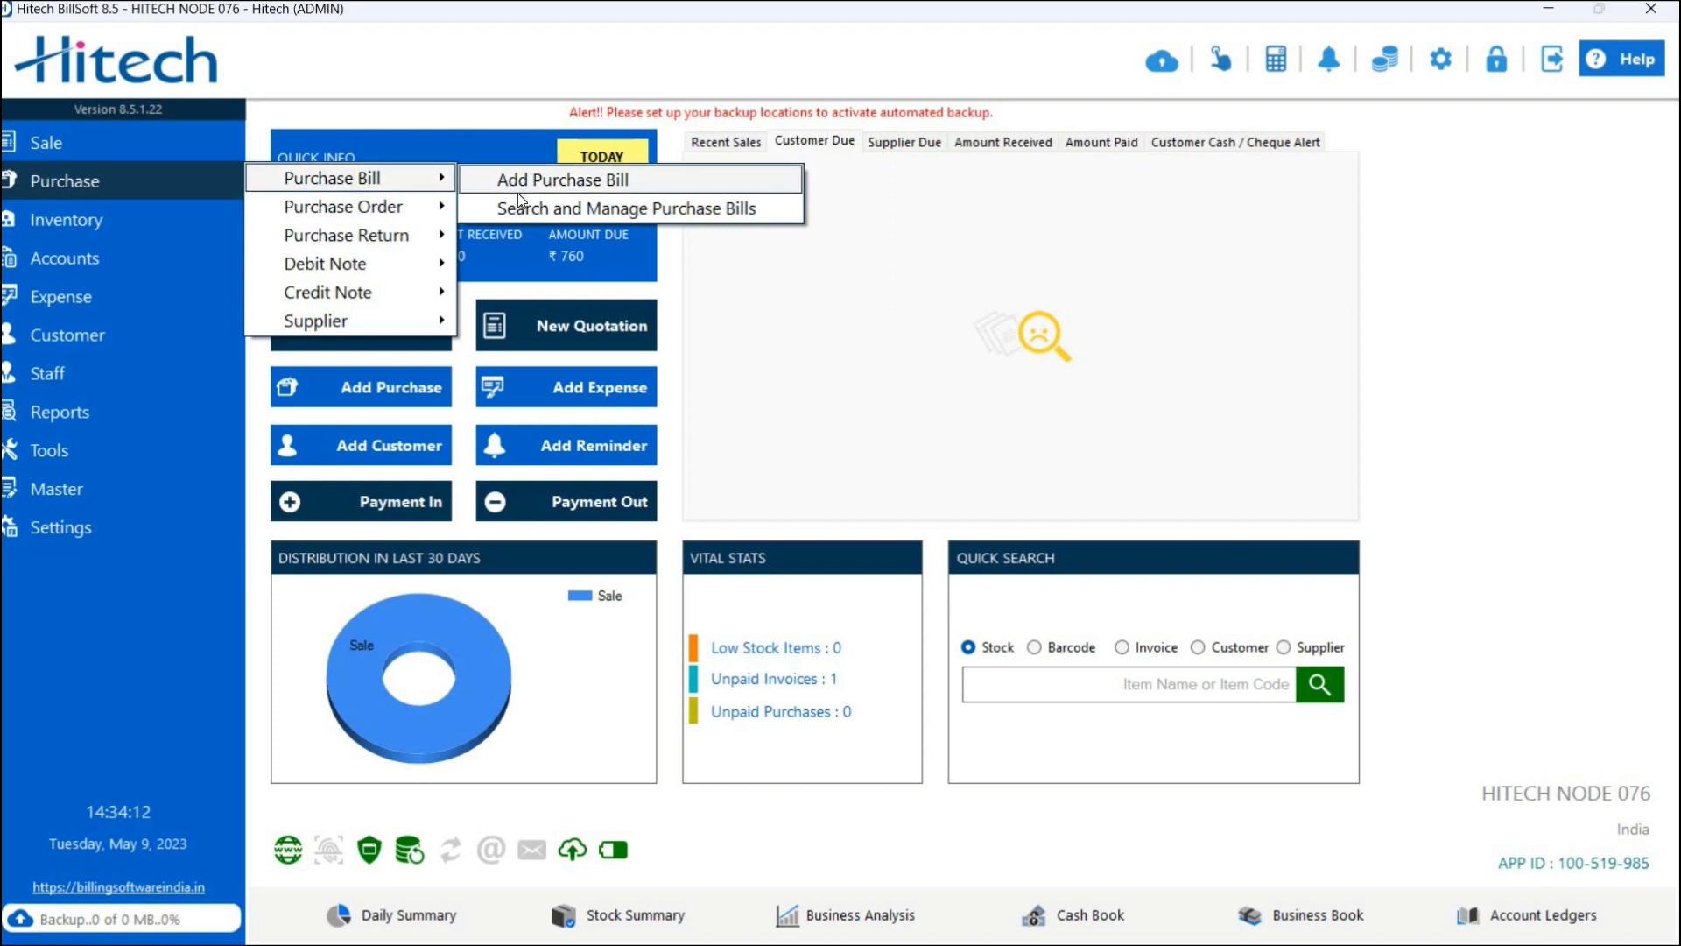
click(518, 192)
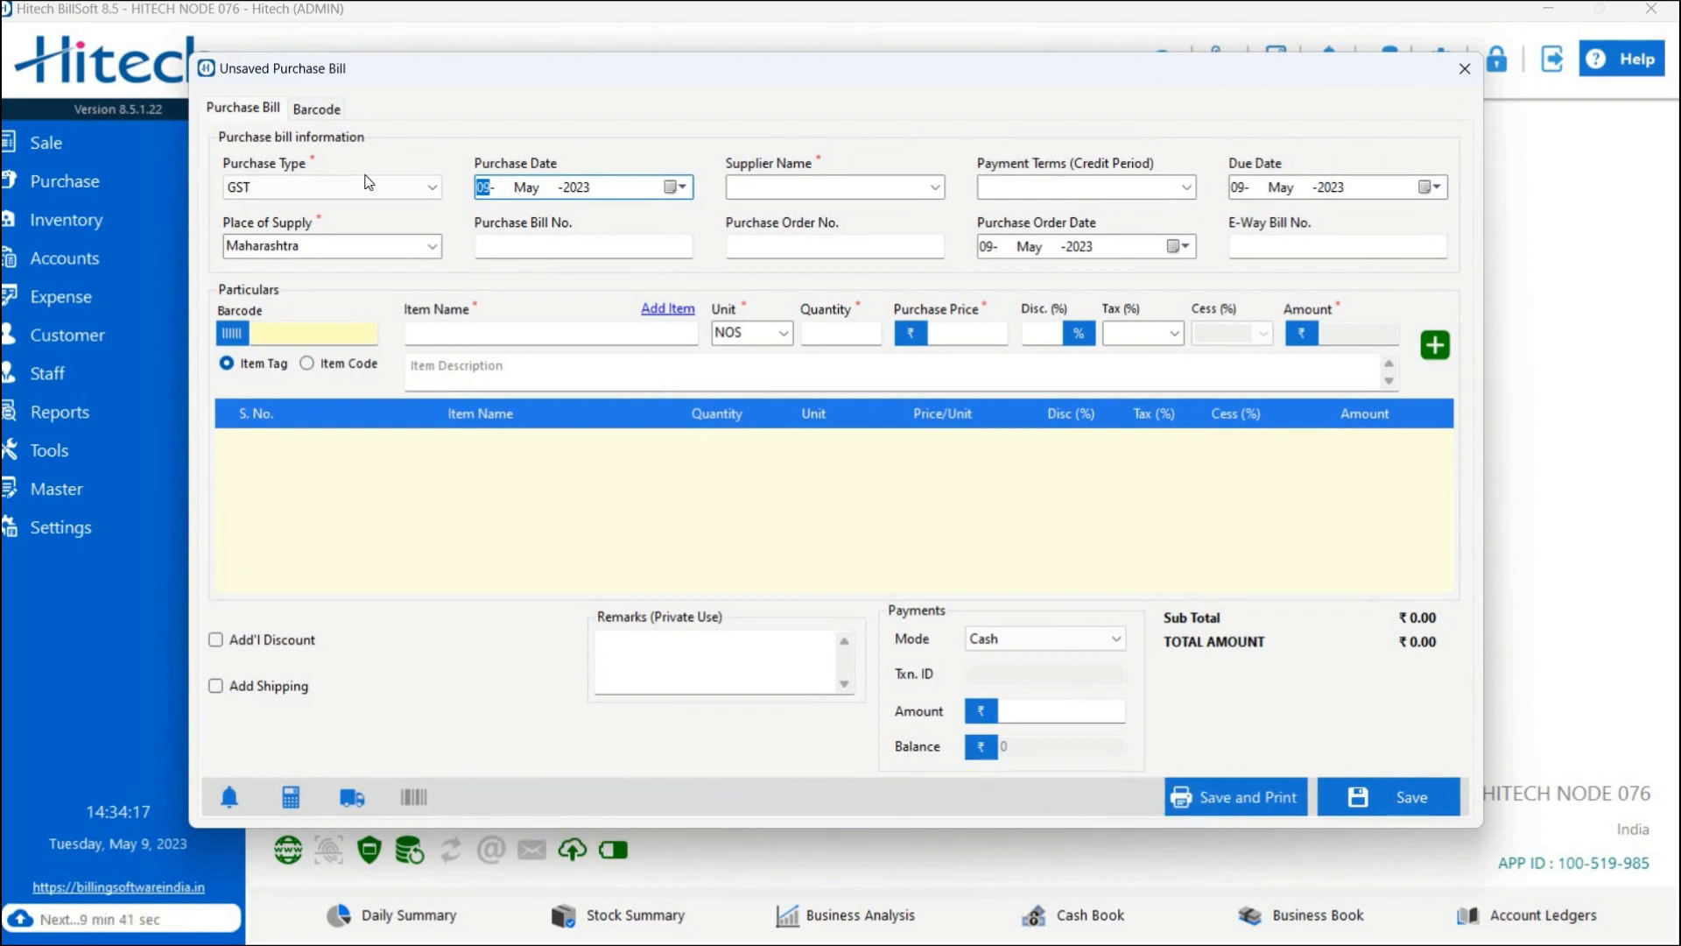
- Choose GST as the purchase type and keep 09-May-2023 as the purchase date
click(434, 188)
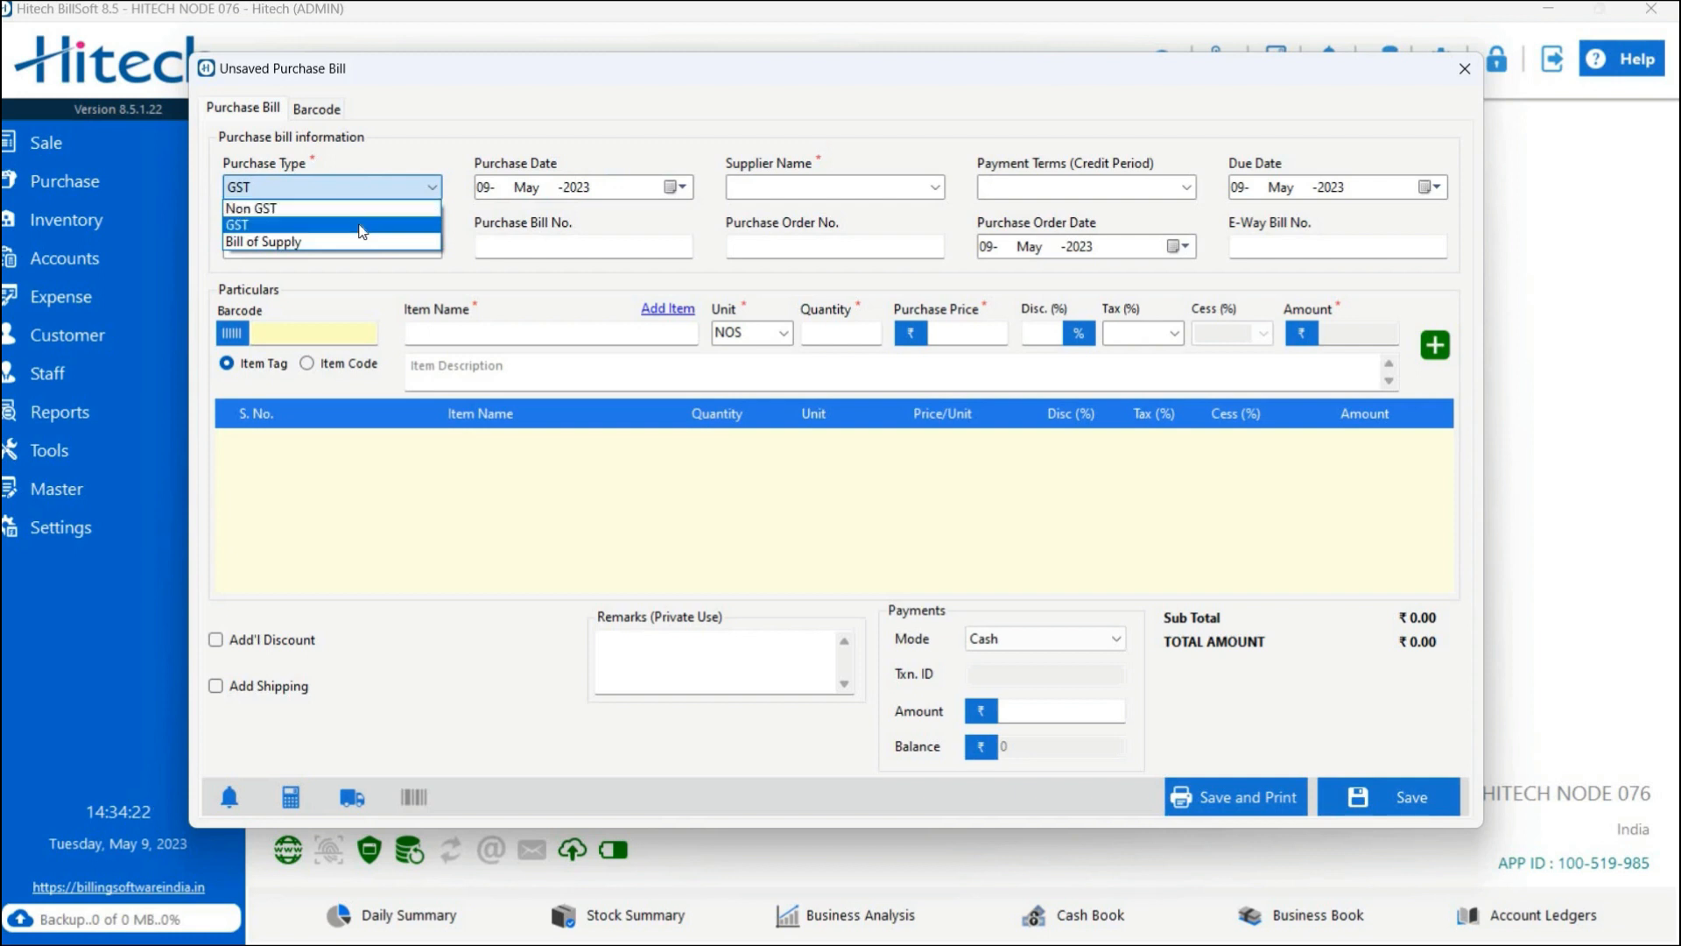
click(361, 231)
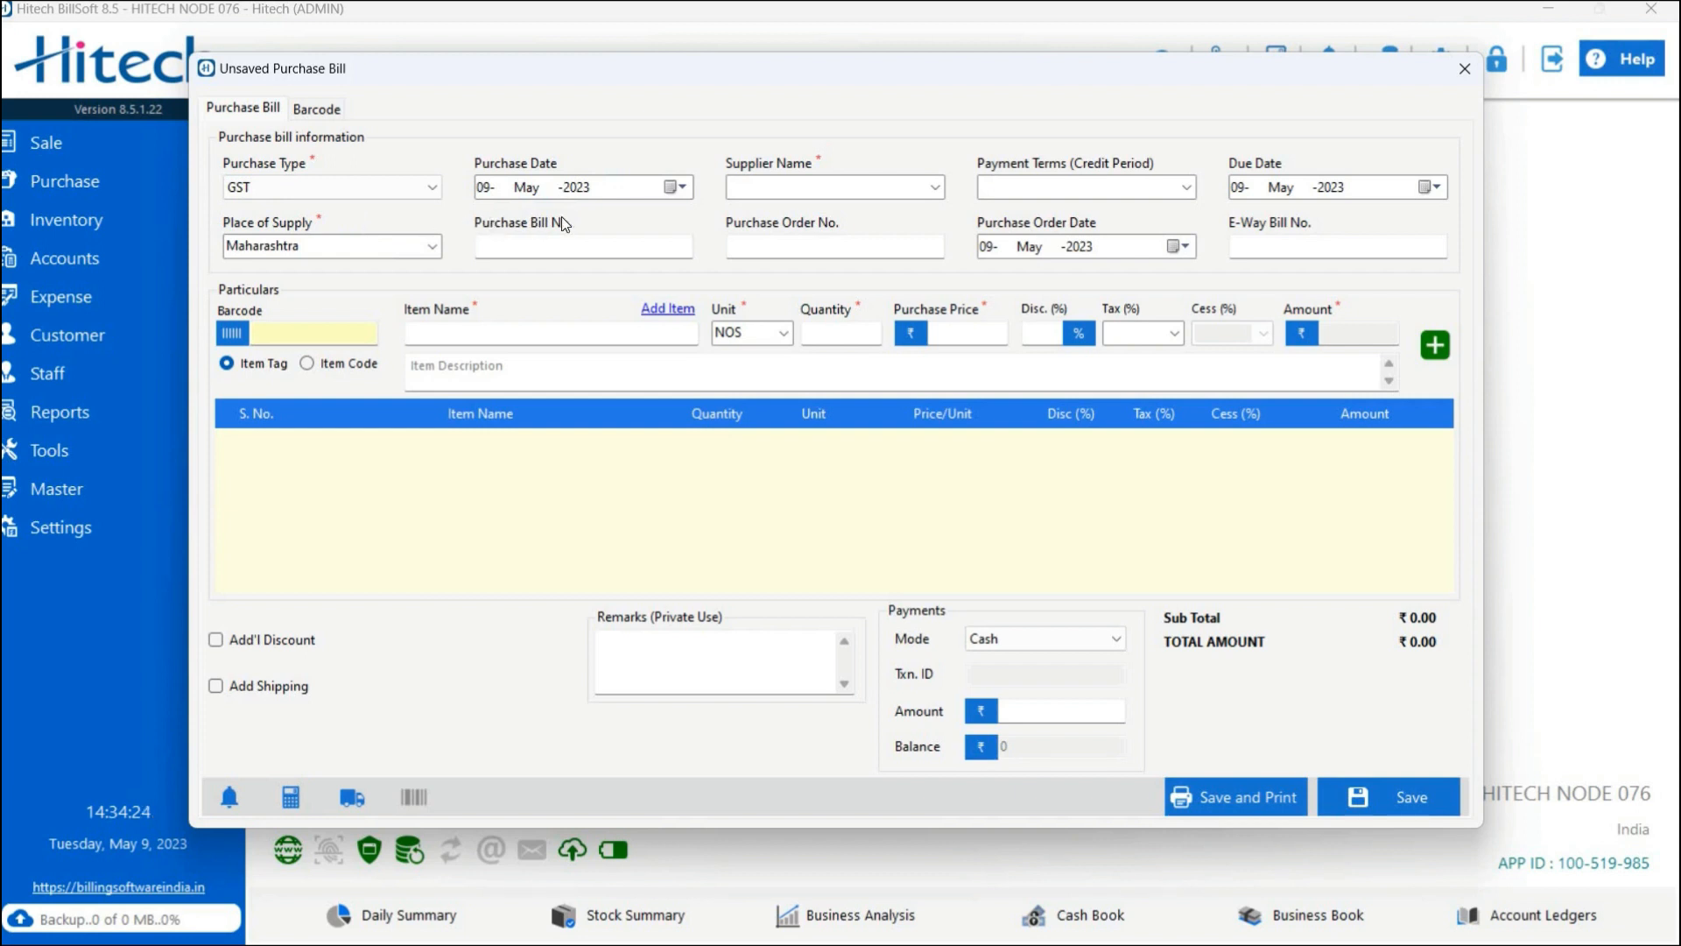
click(679, 187)
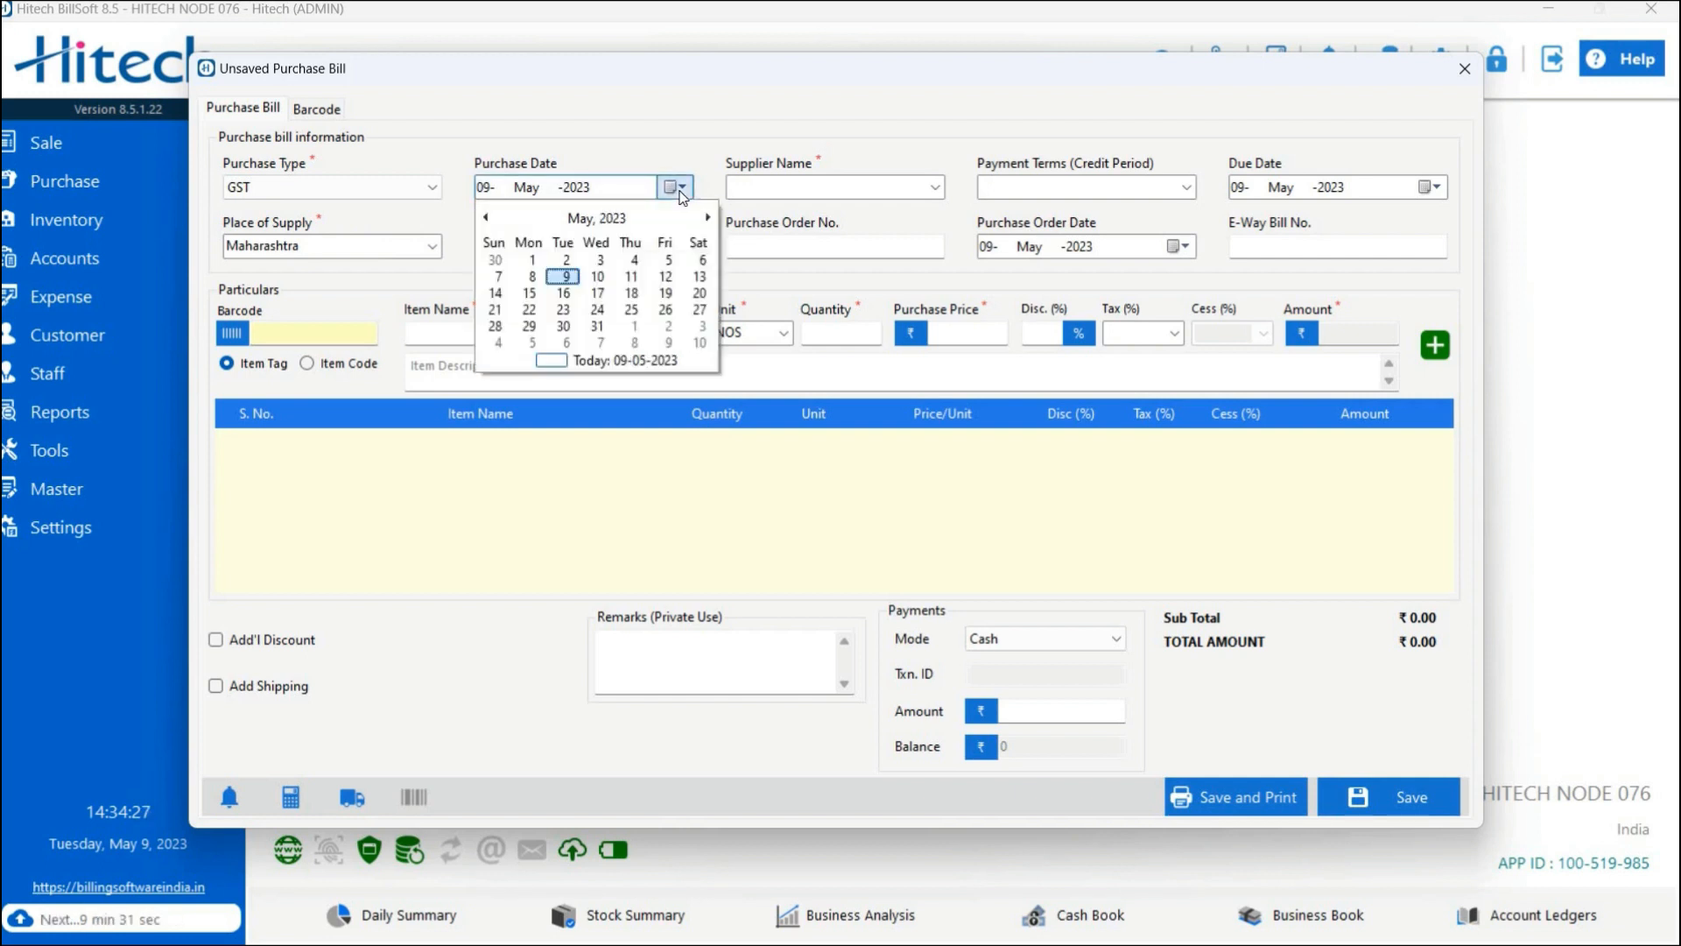
click(679, 188)
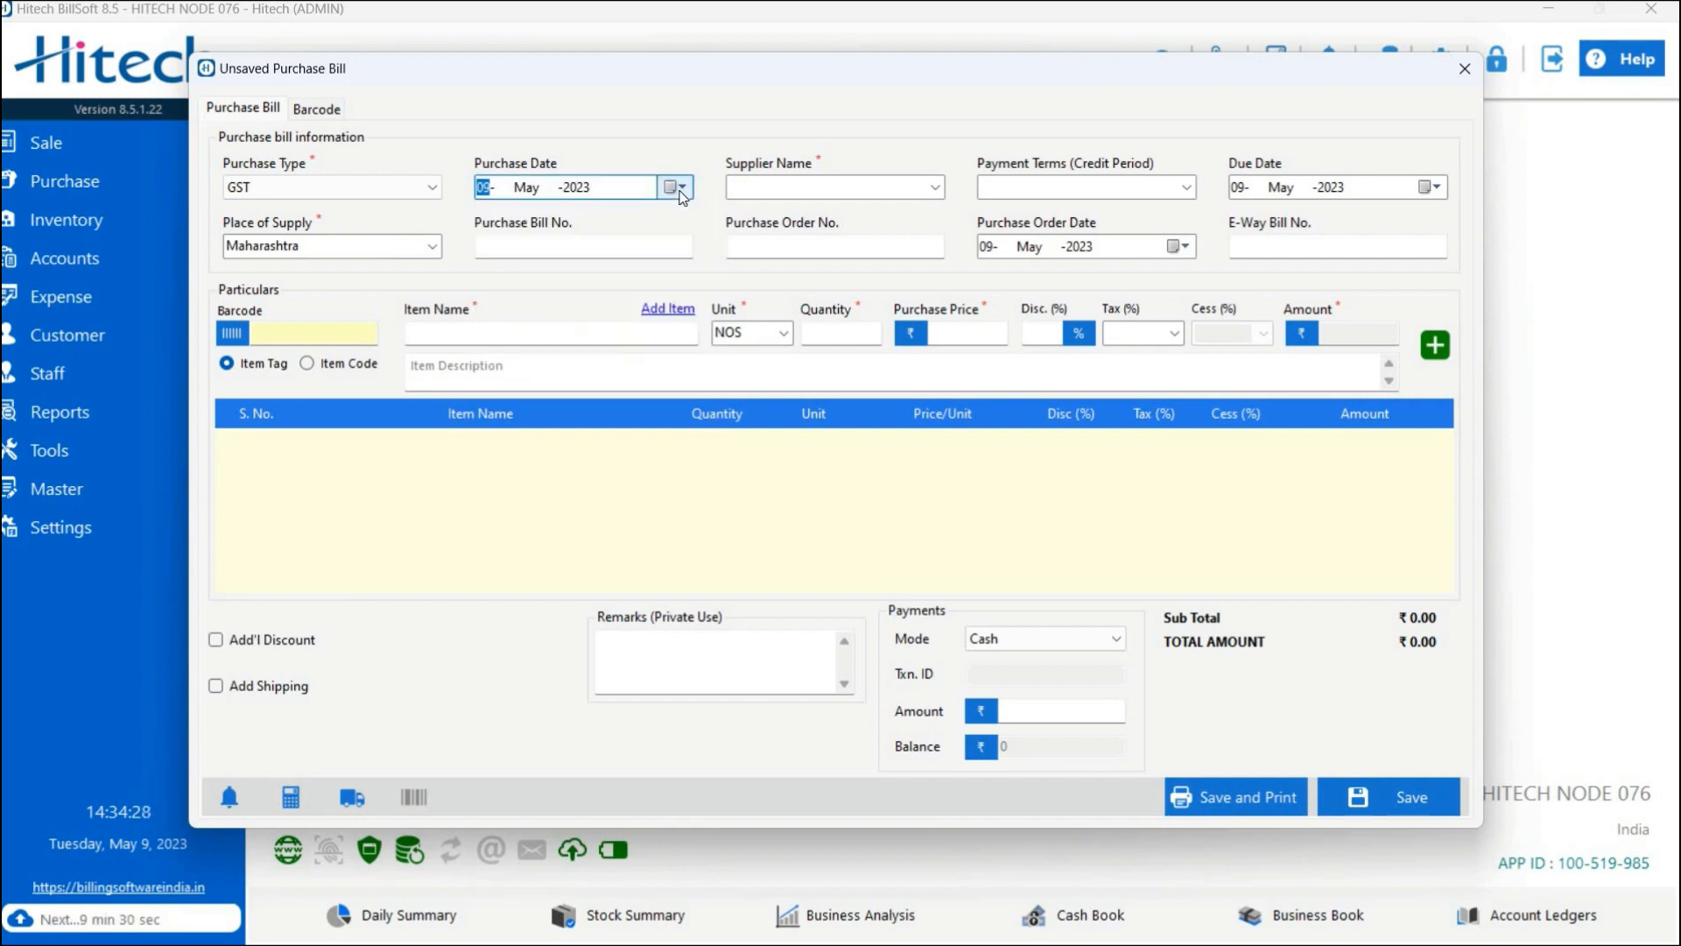
- Select the existing supplier for the purchase bill and set the payment terms (credit period) to 15
click(820, 189)
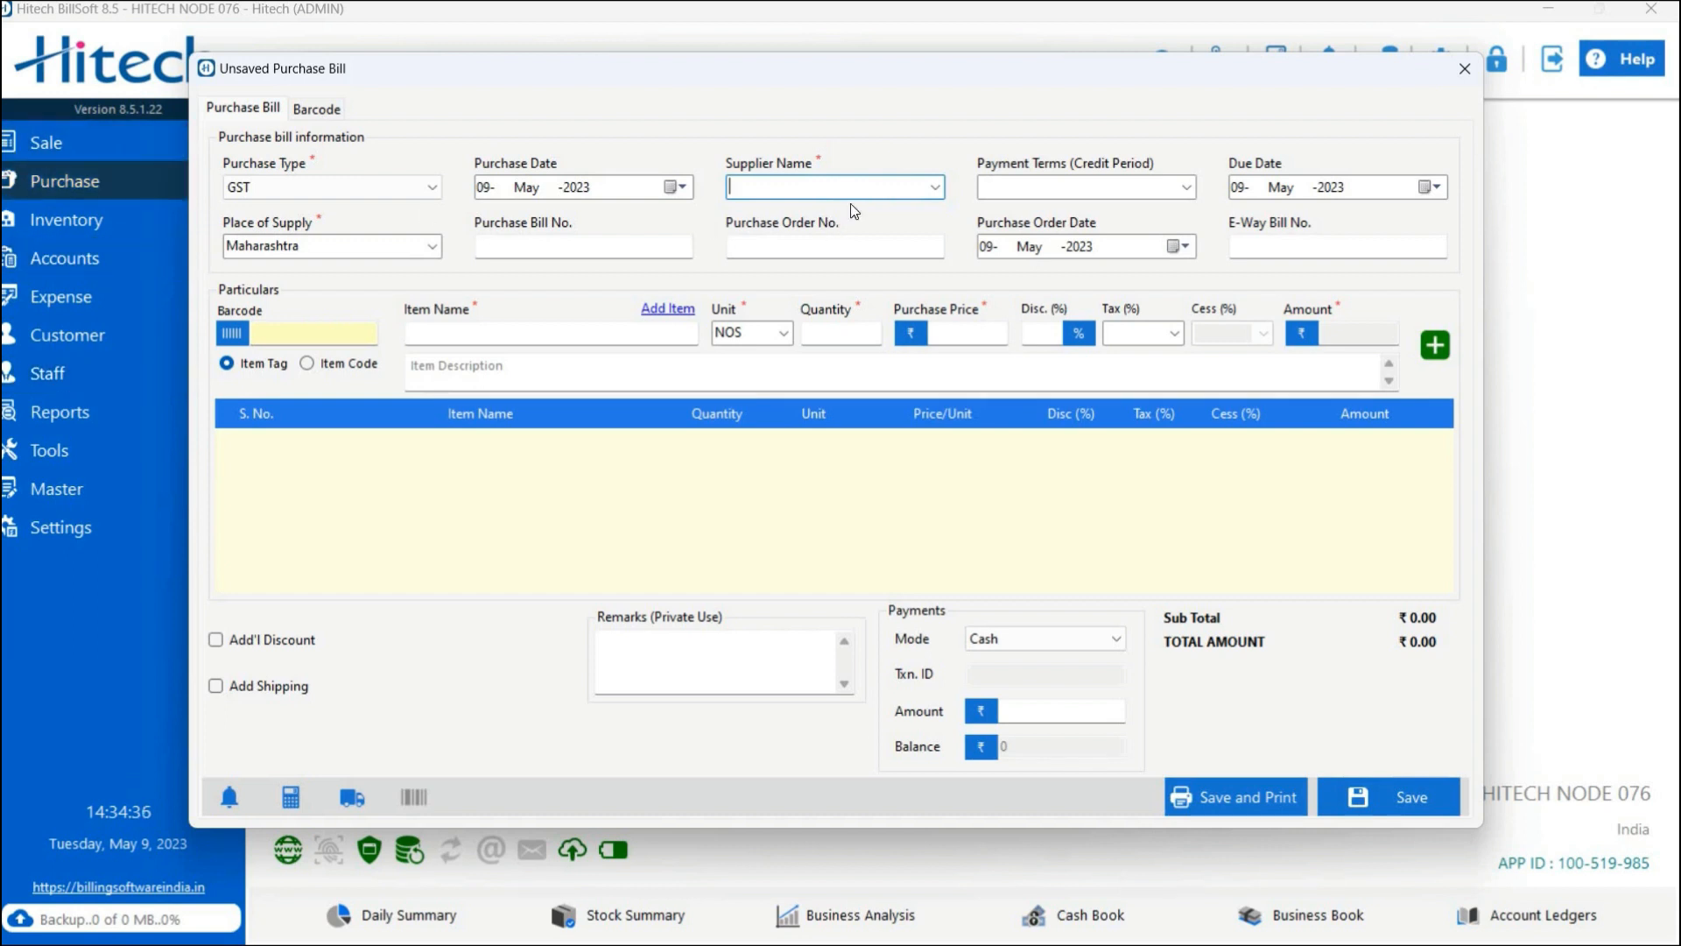
click(937, 187)
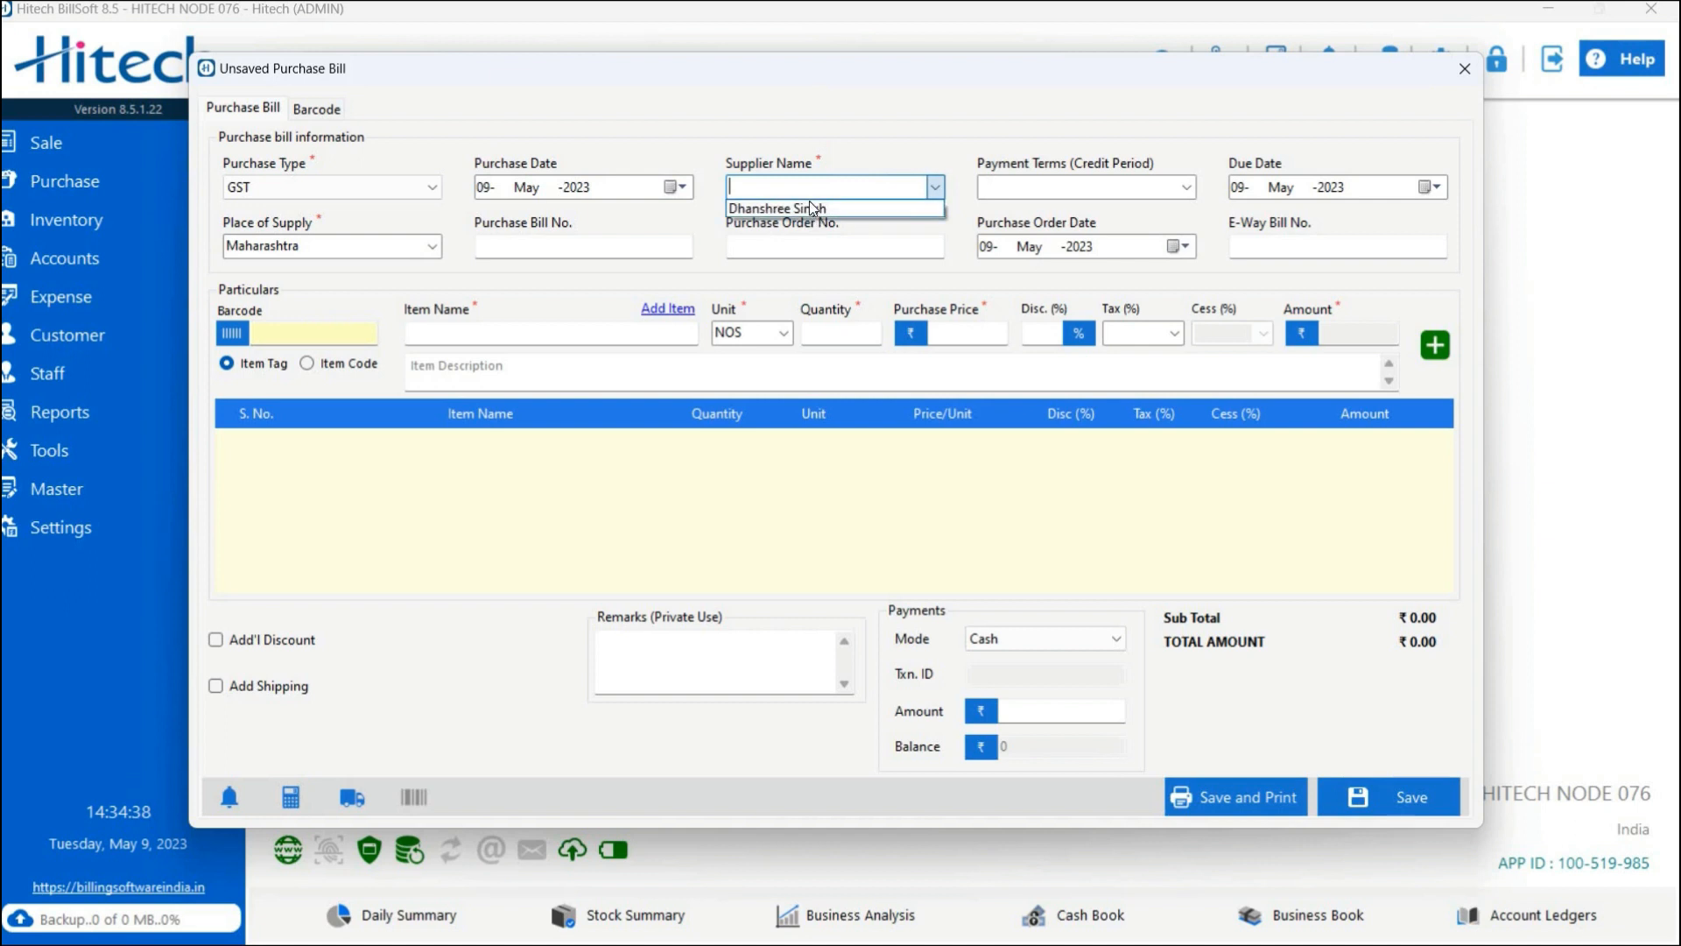
click(811, 209)
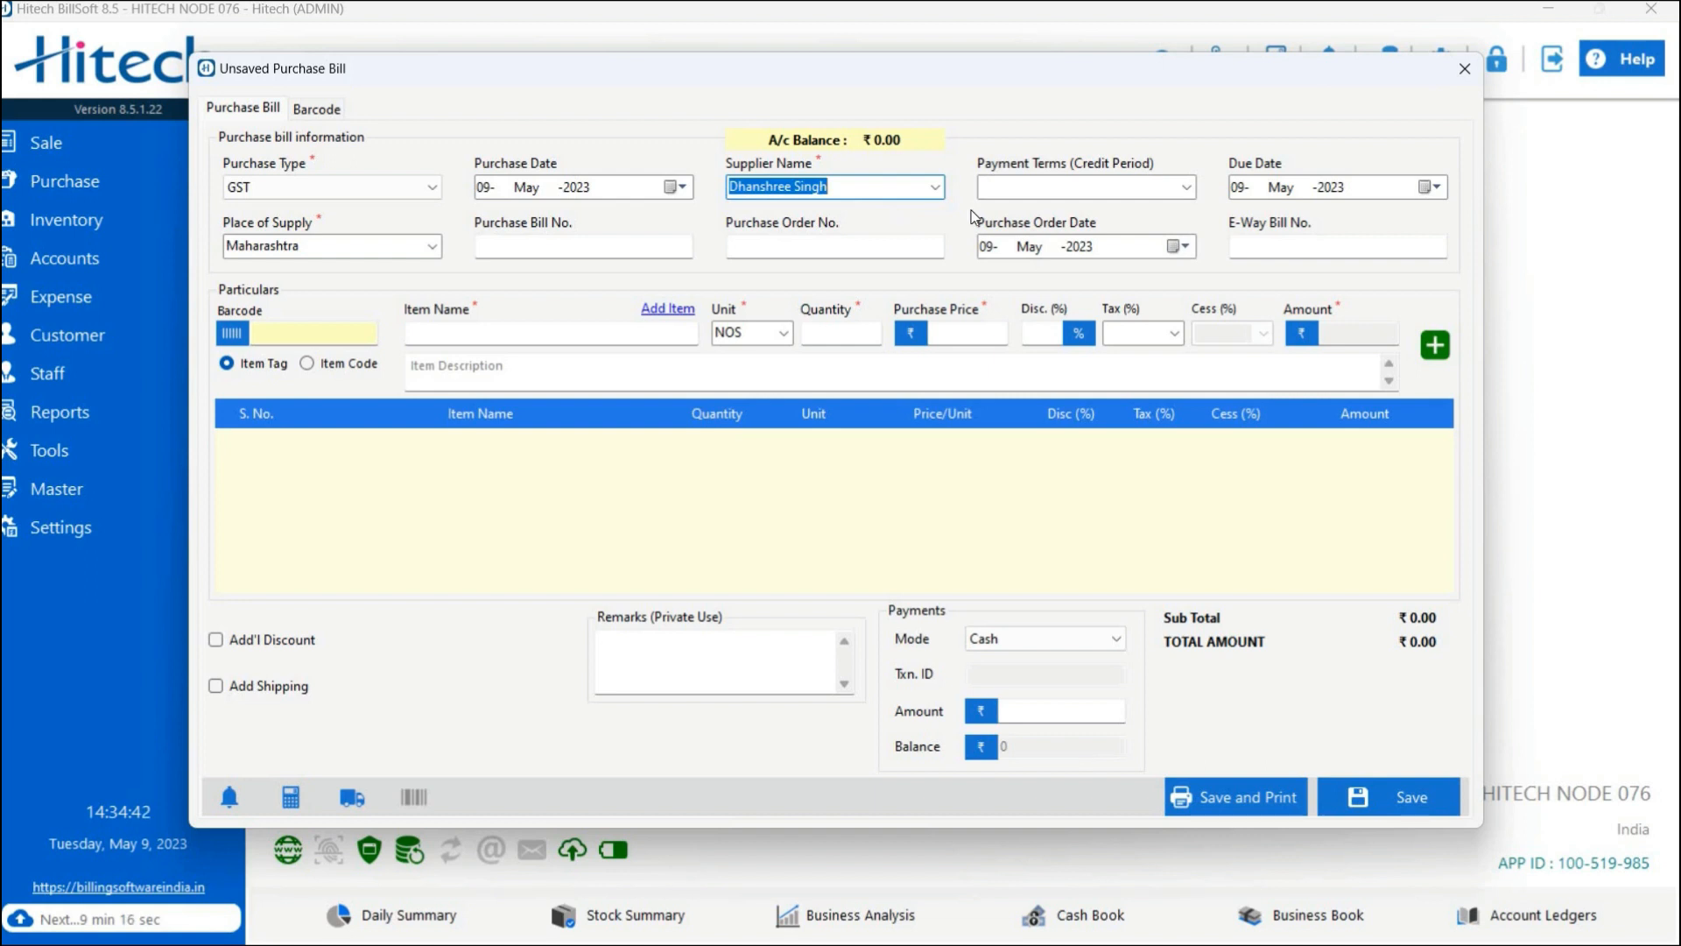
click(1189, 194)
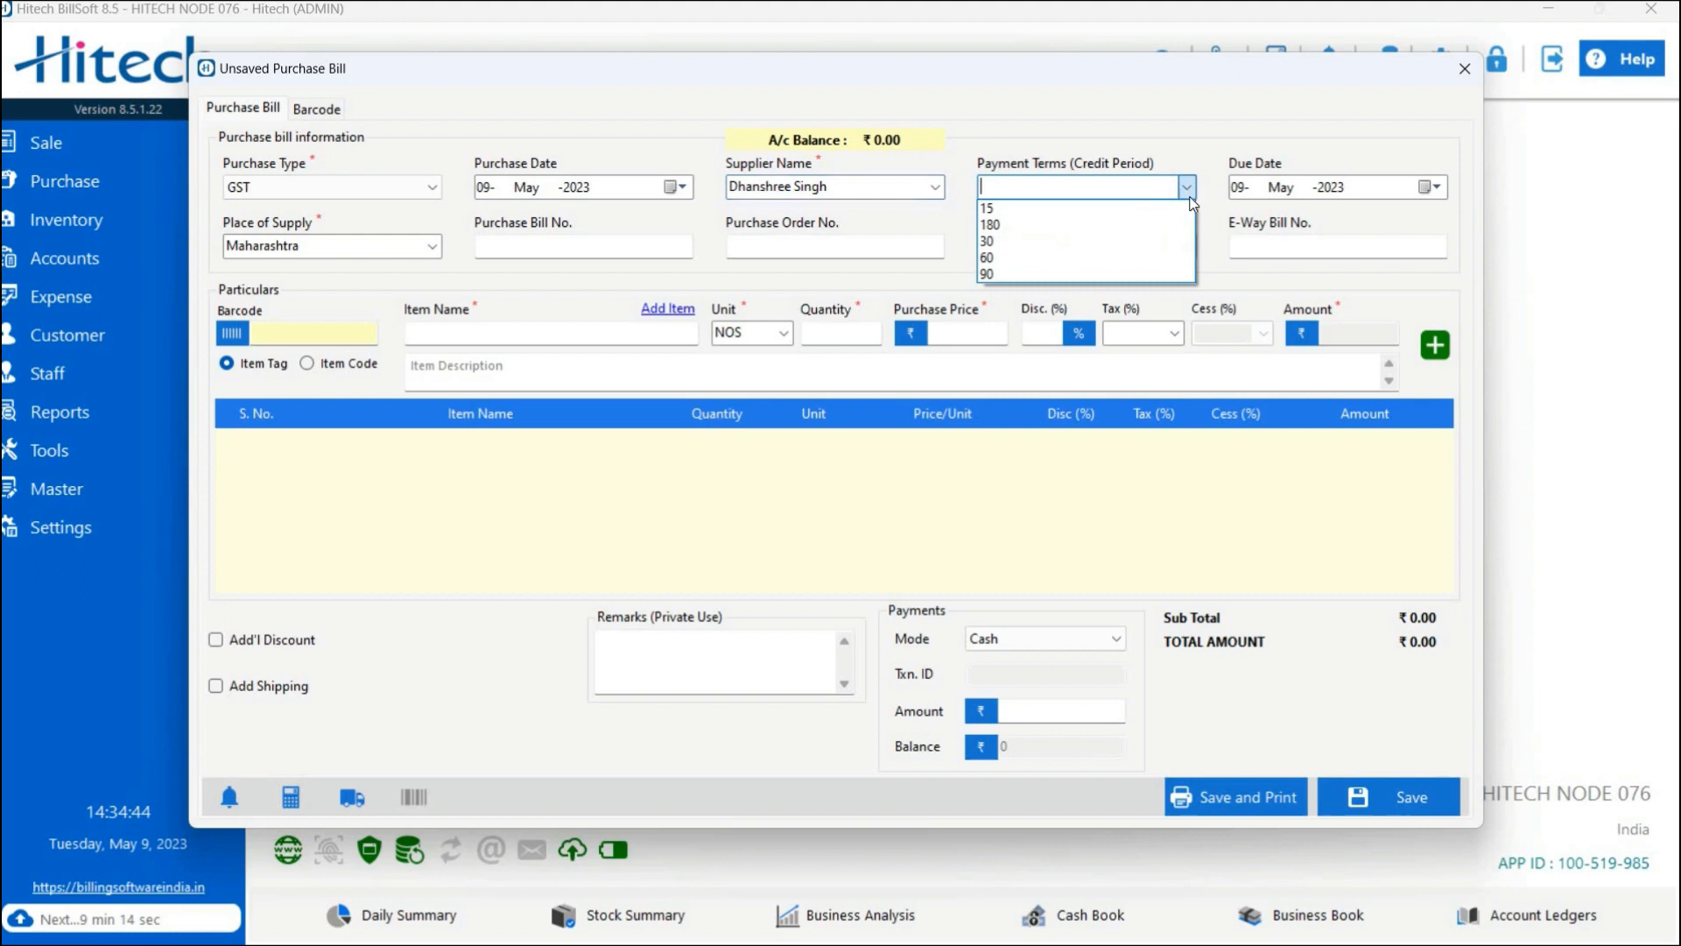
click(1055, 182)
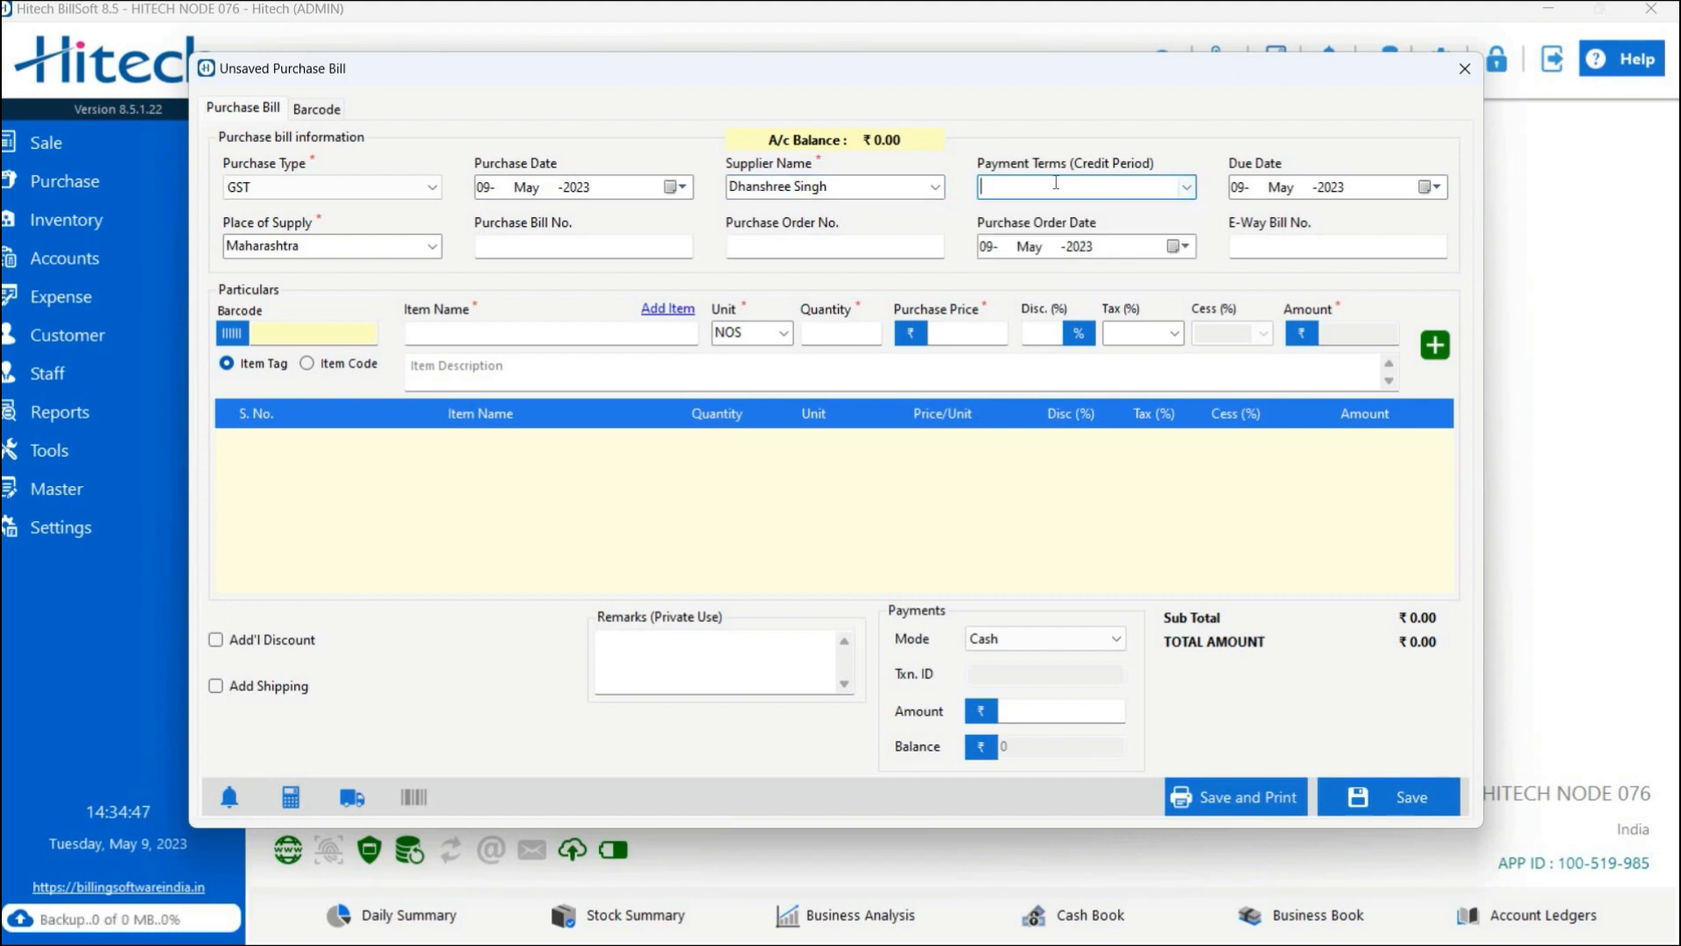
text(15)
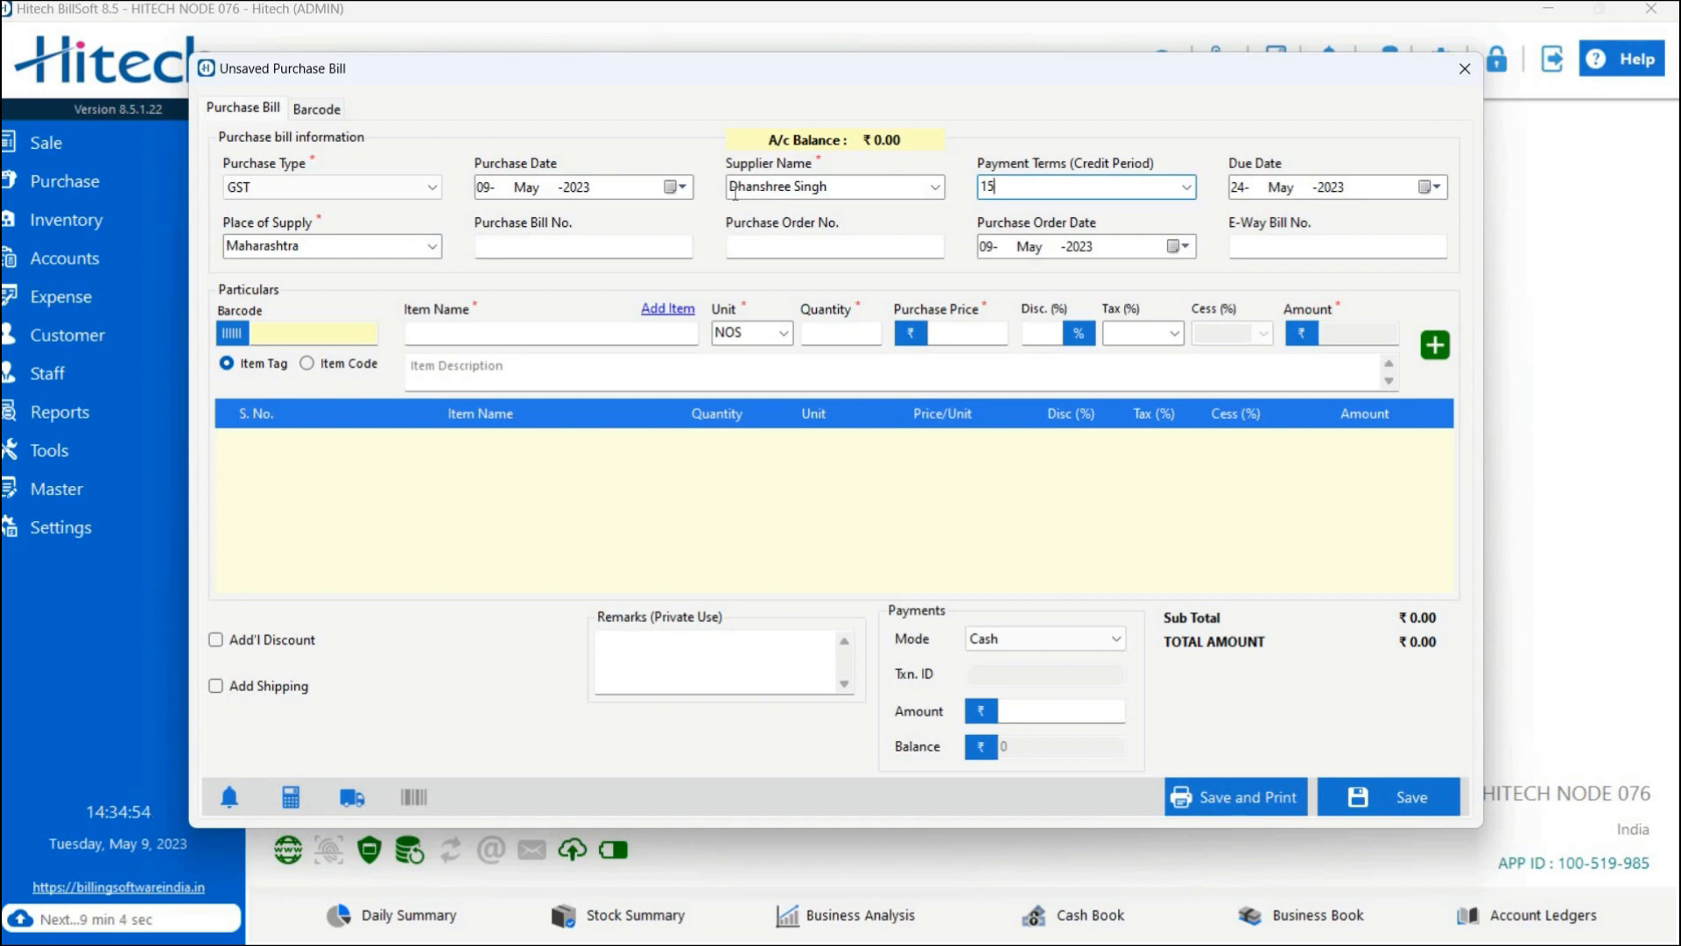
- View the place of supply options, keeping Maharashtra, and go through the purchase bill and purchase order number fields without entering anything
click(422, 249)
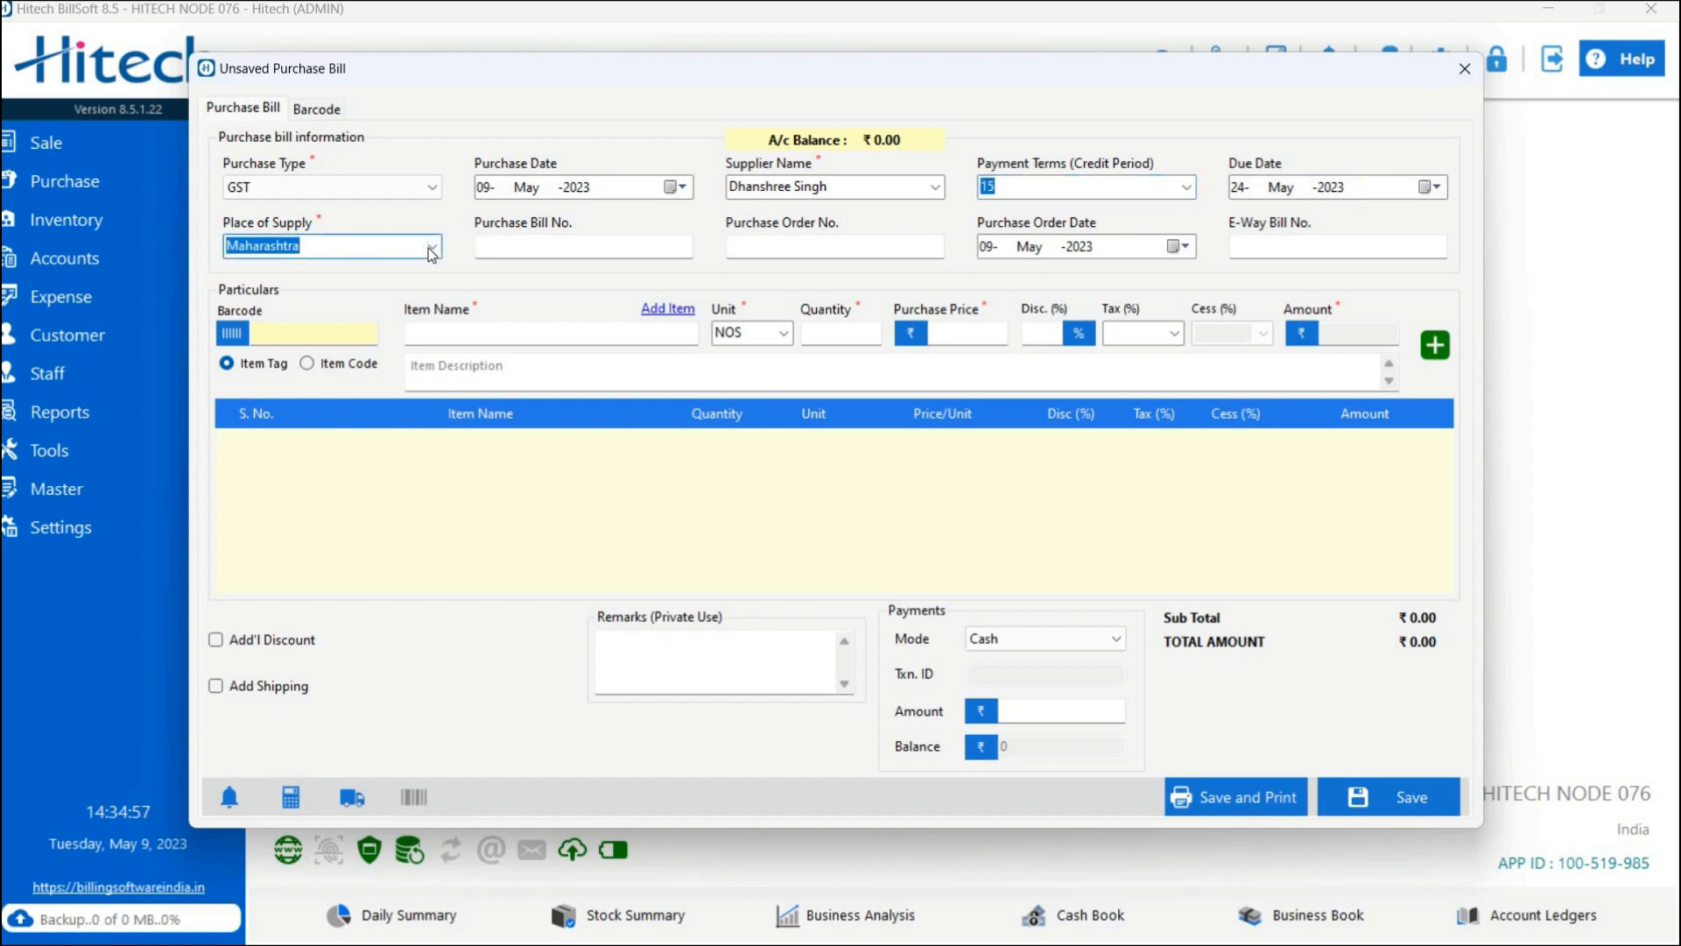
click(428, 248)
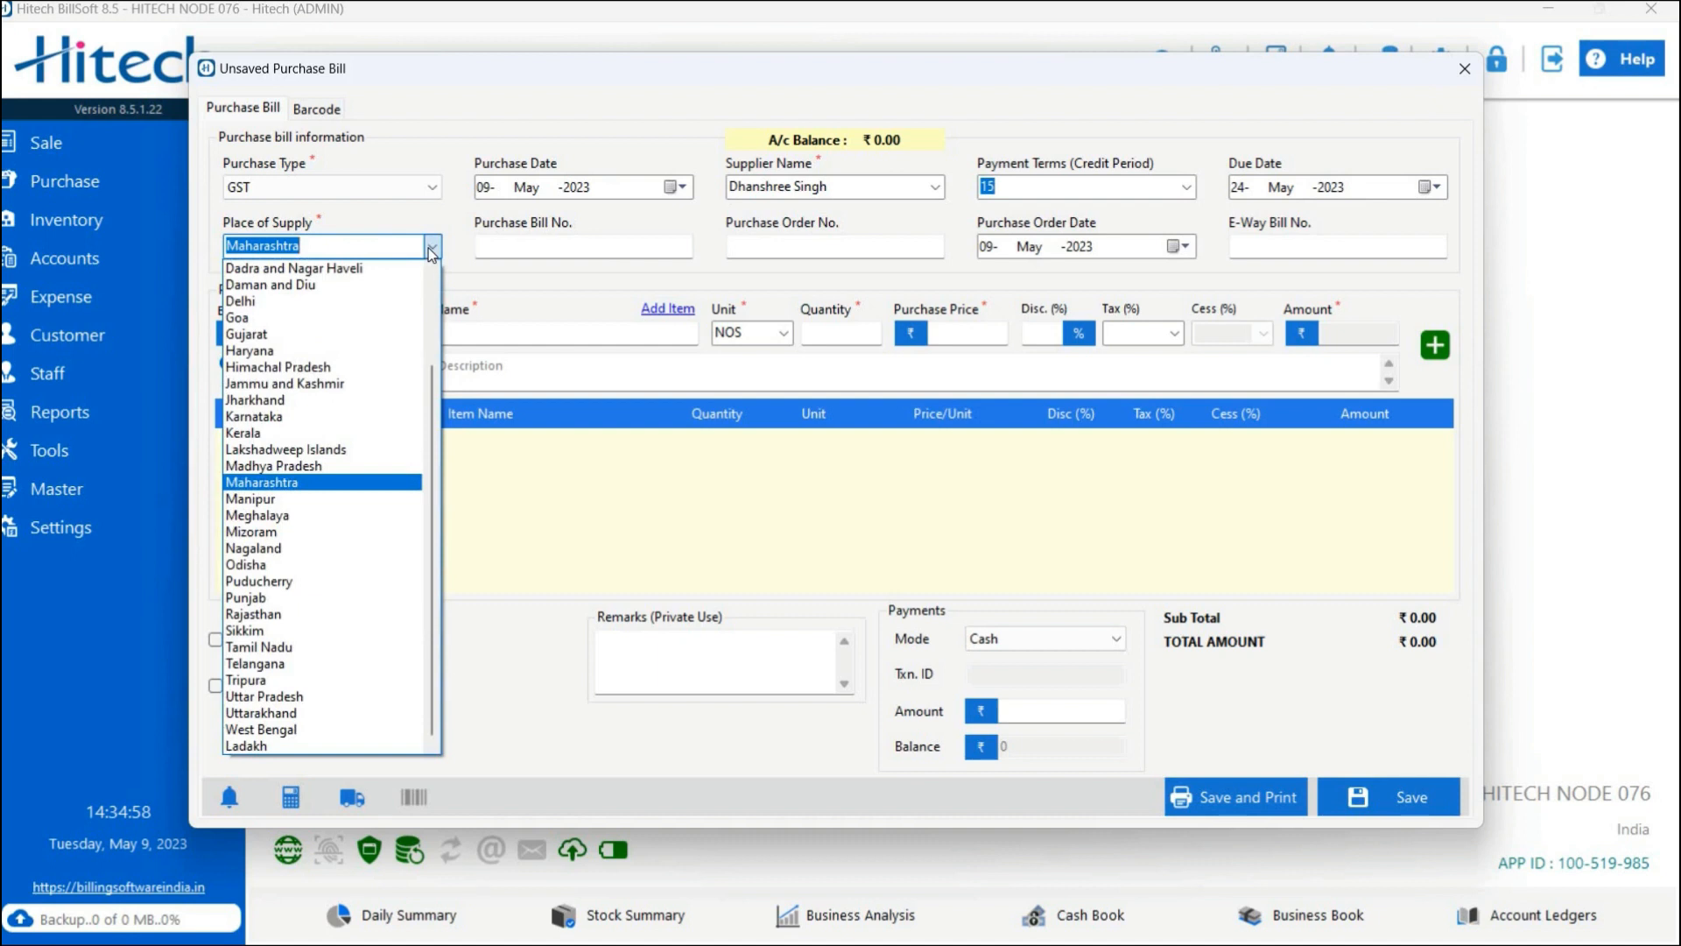
click(429, 250)
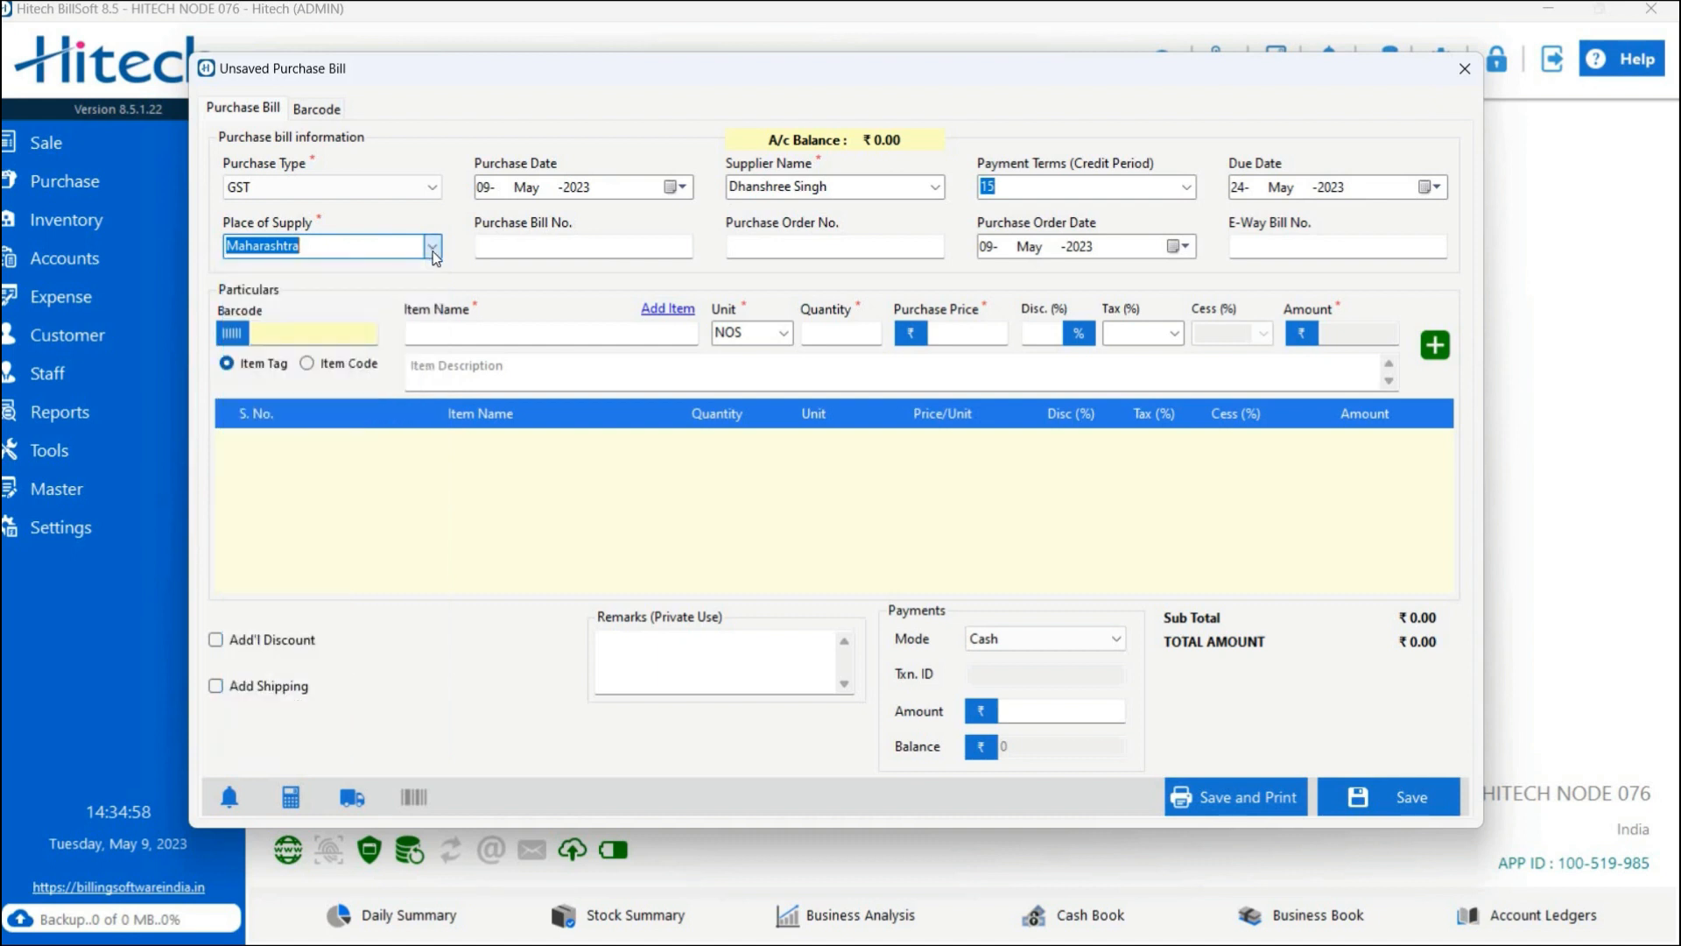
click(604, 256)
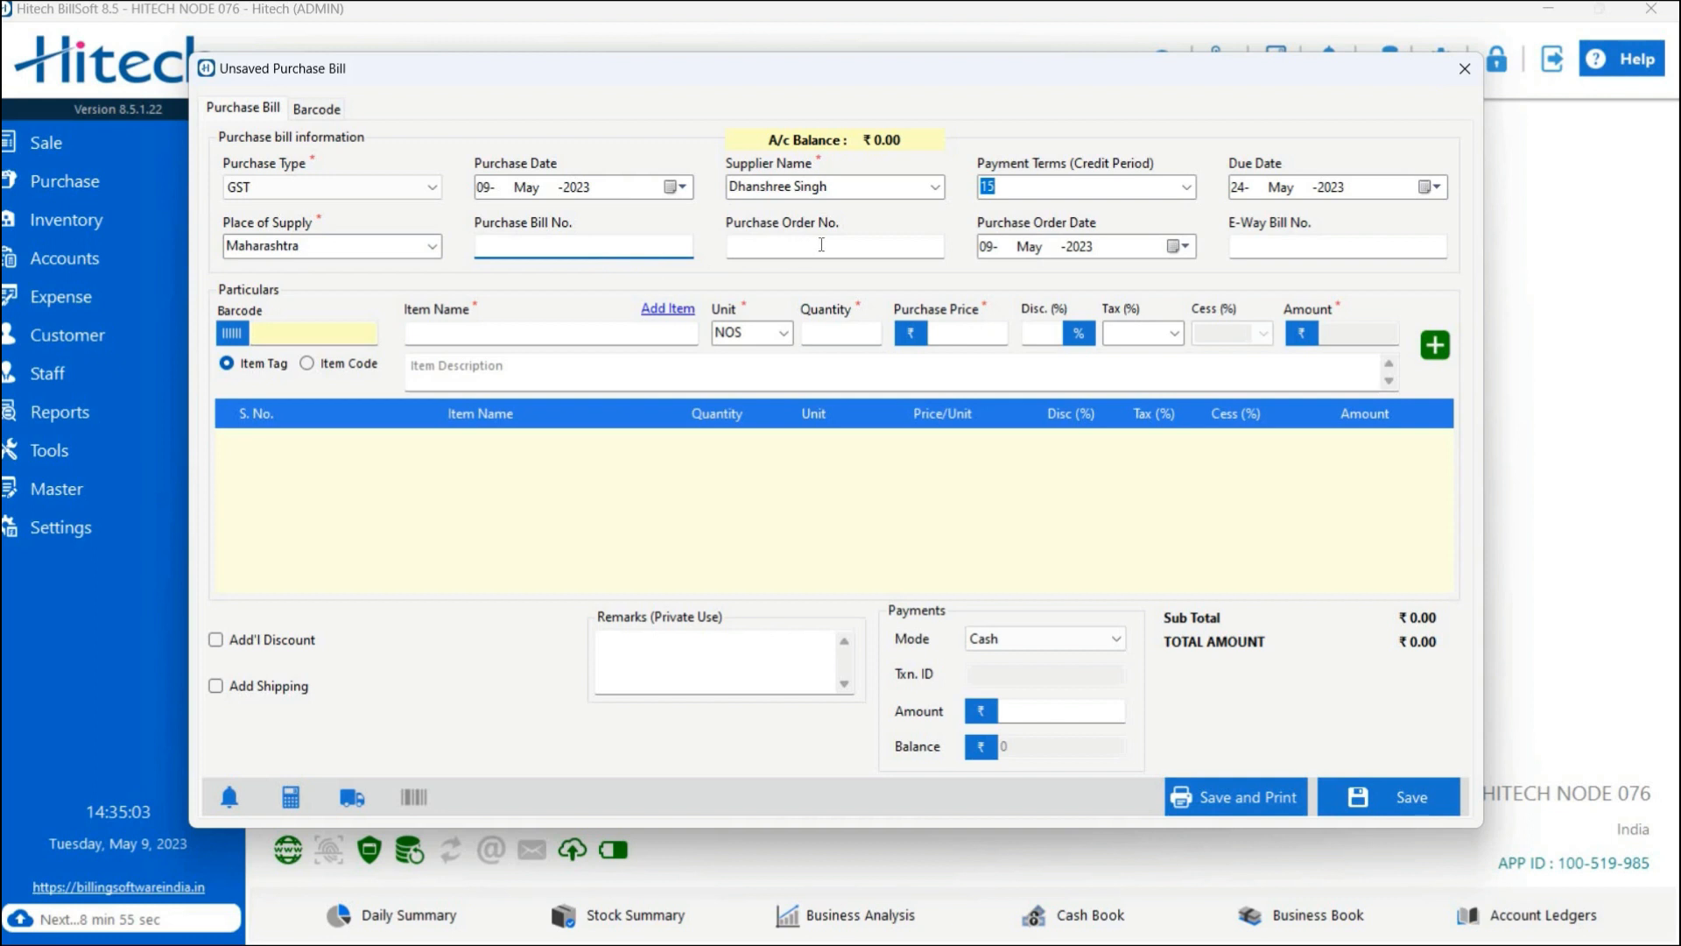
click(917, 242)
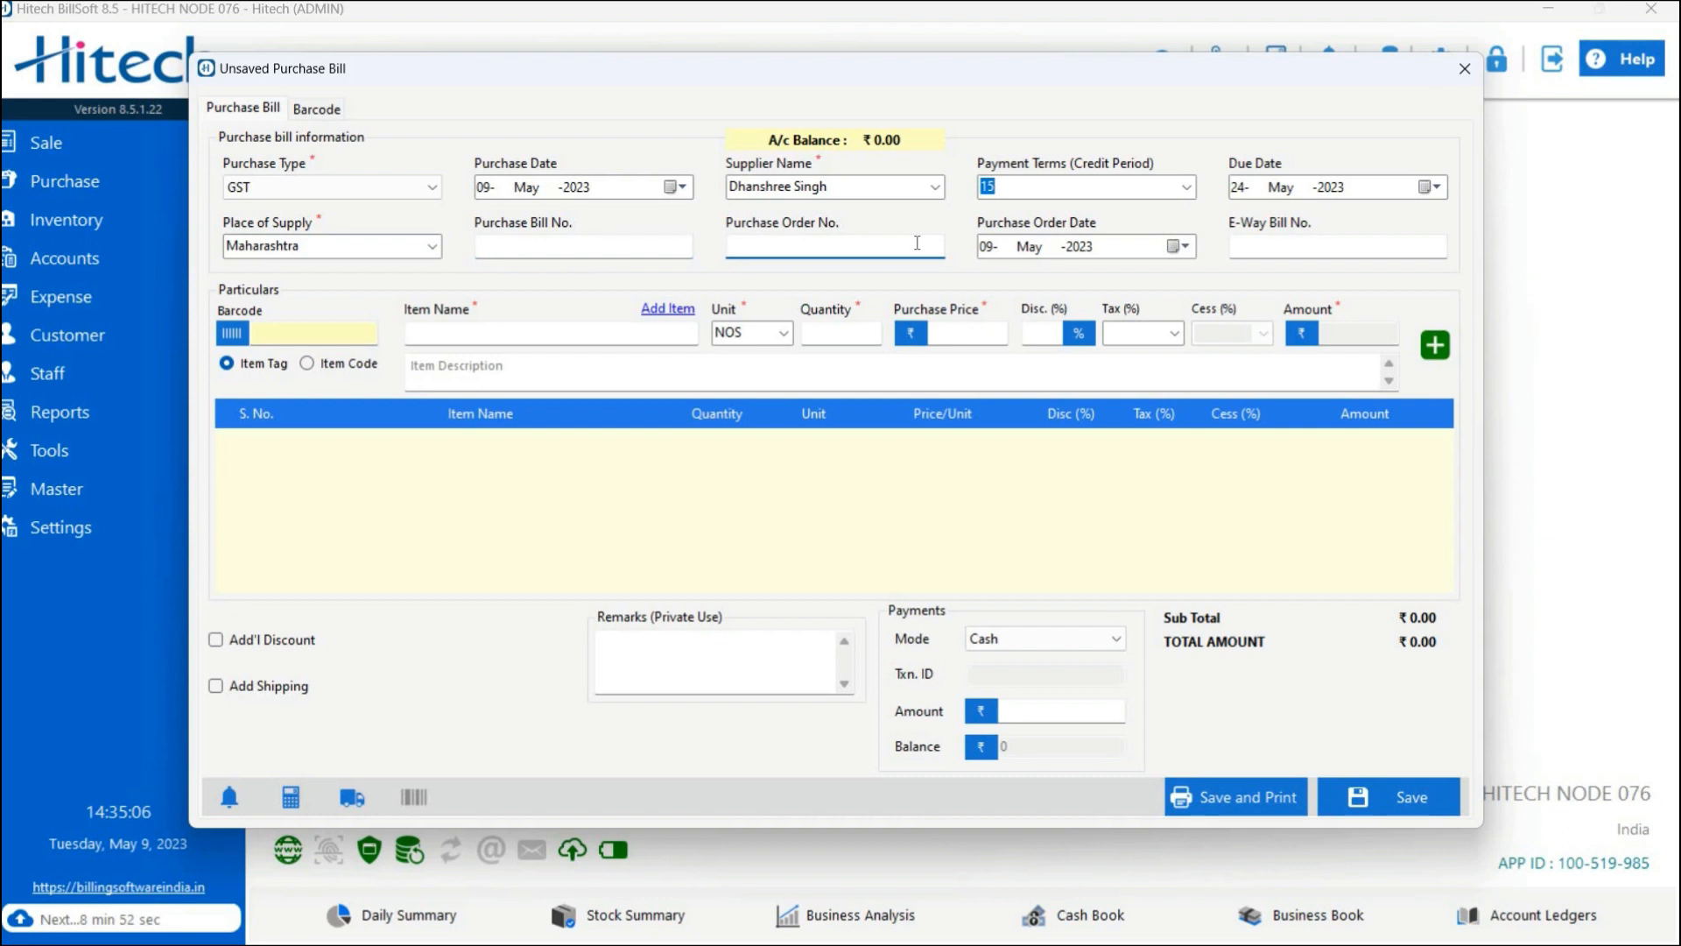
- View the purchase order date calendar and the e-way bill number field without entering anything
click(1195, 254)
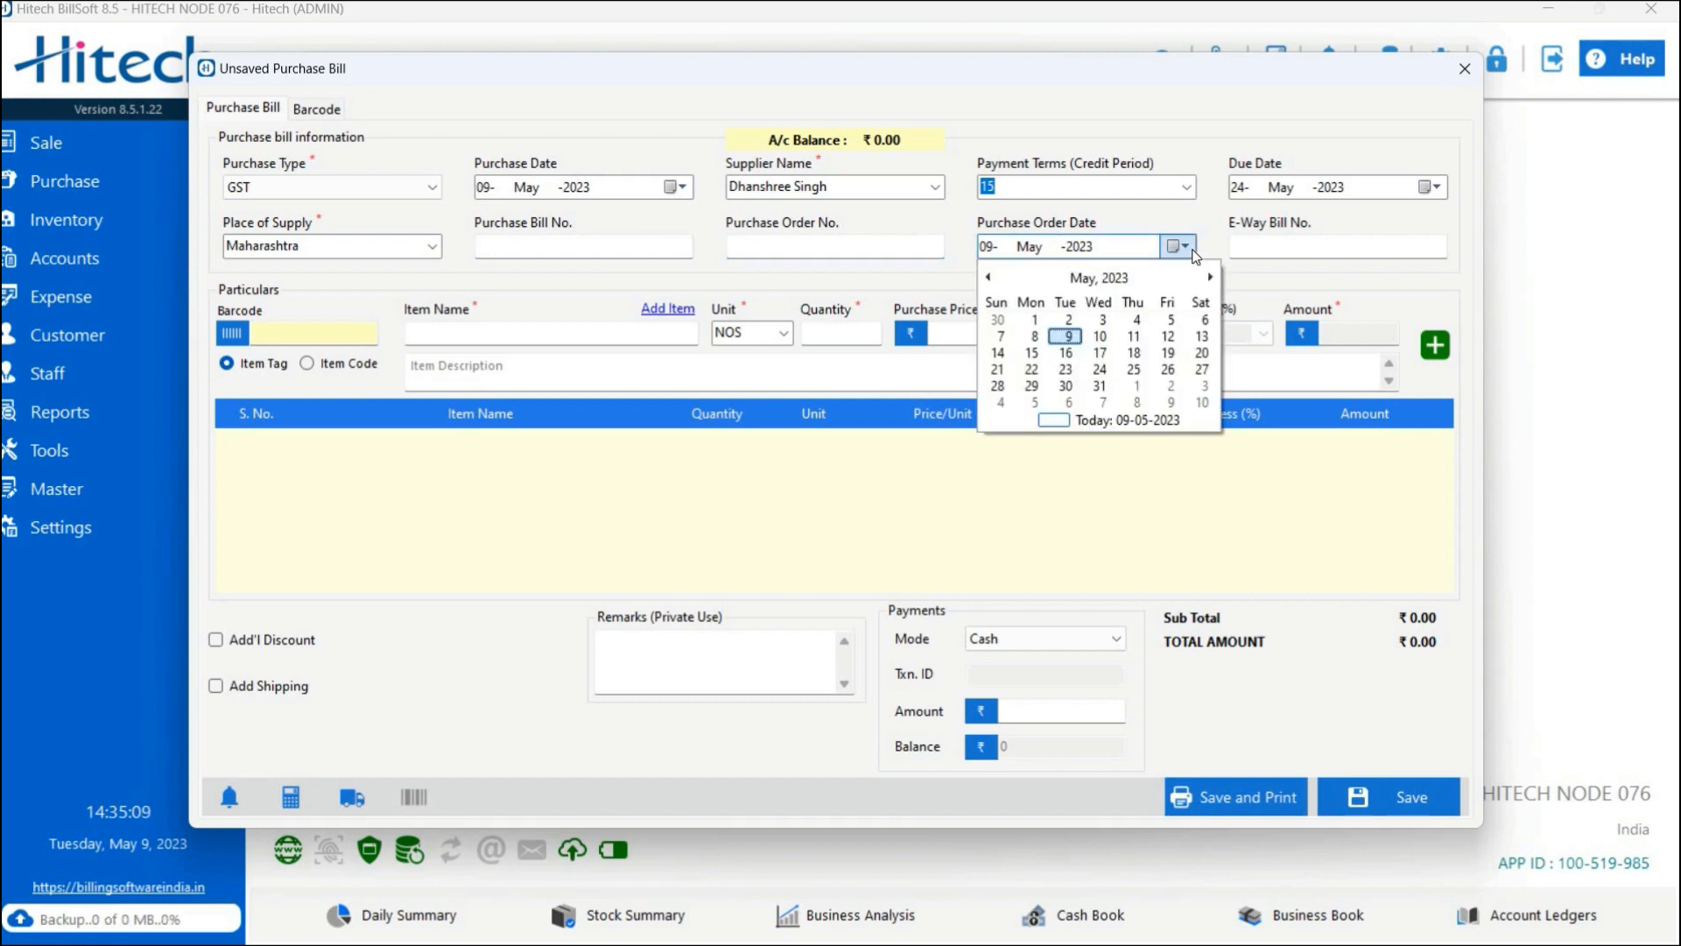
click(1195, 254)
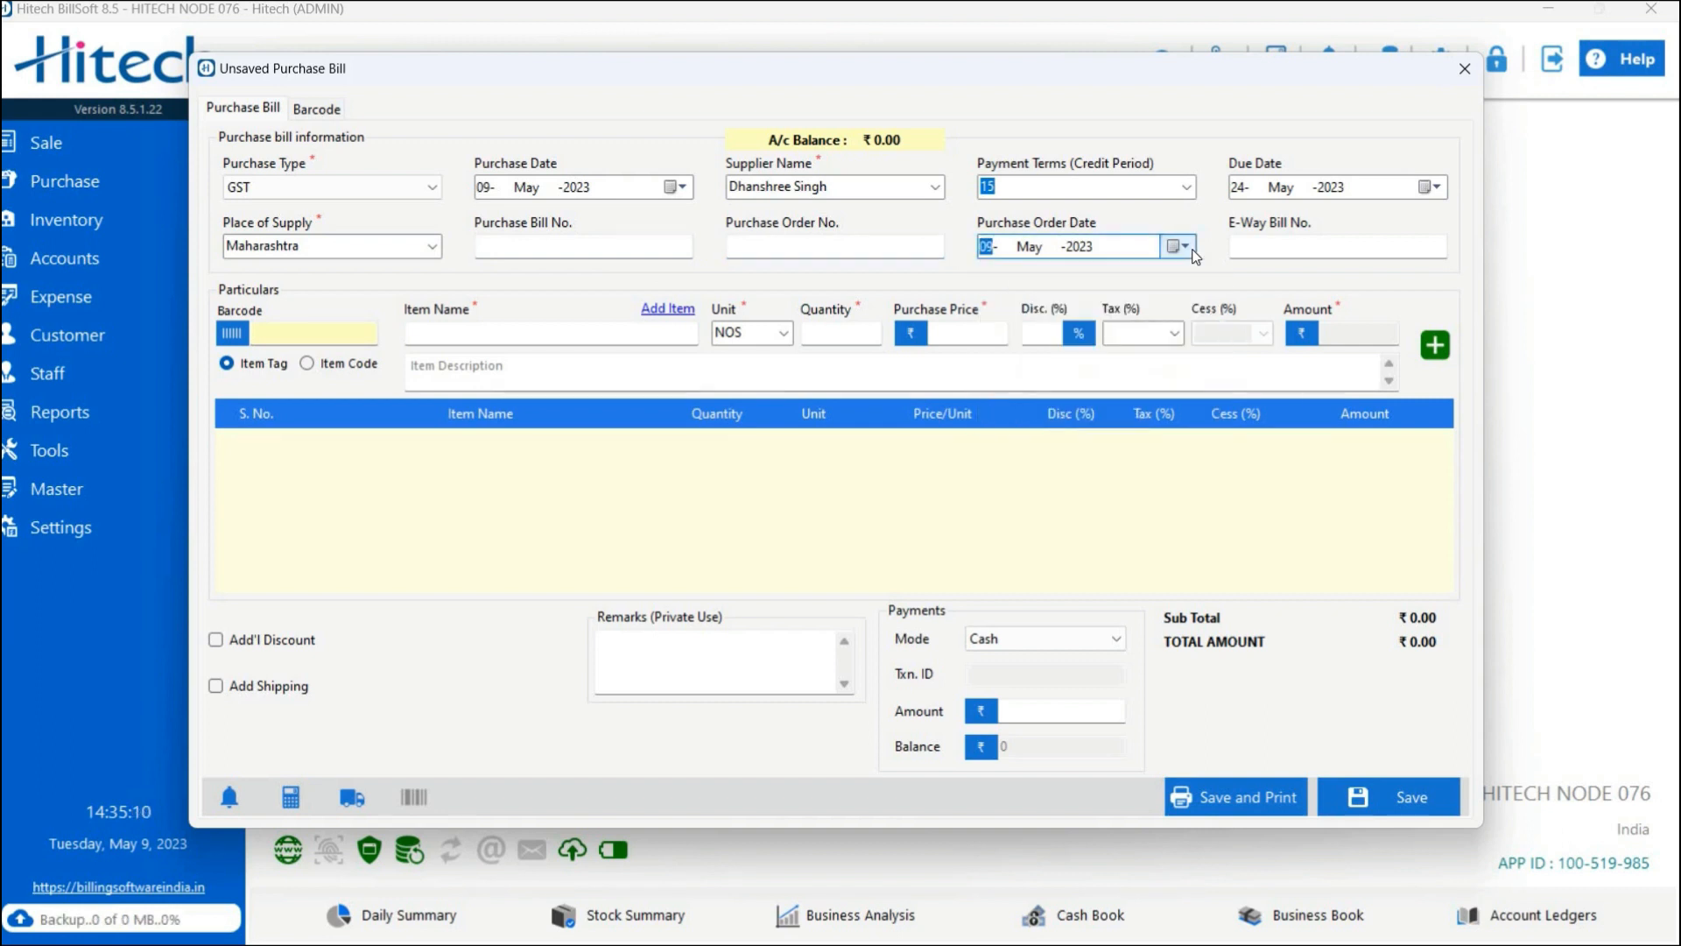
click(1319, 253)
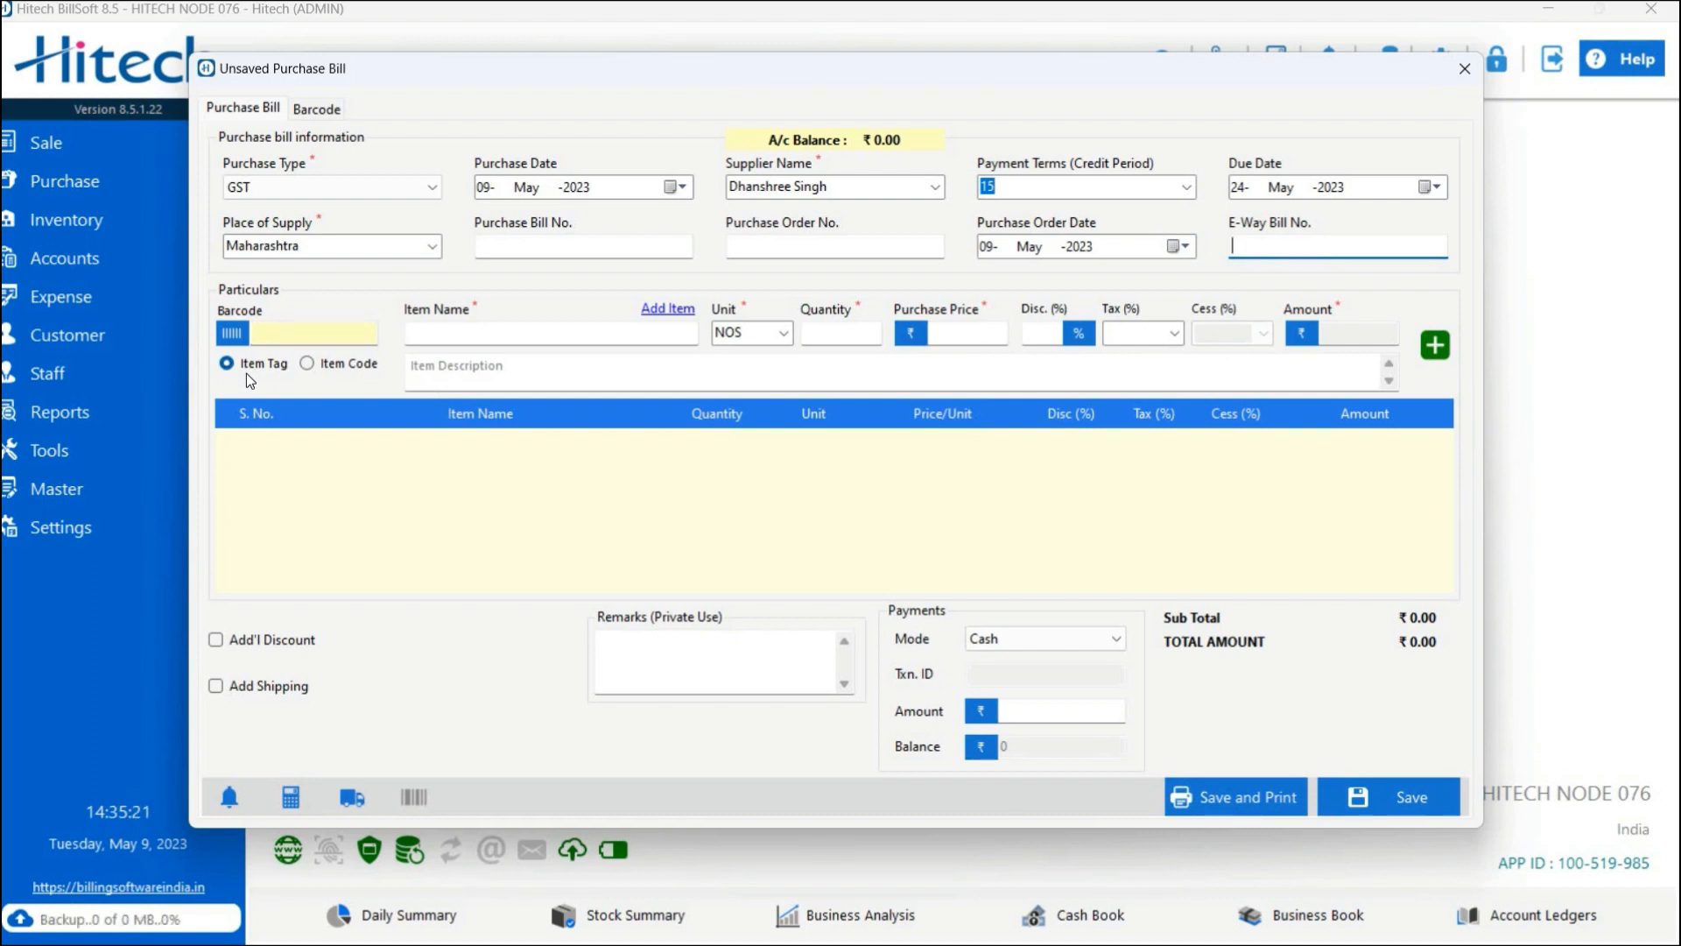
- Switch the item lookup to Item Code, choose Lavie as the item, and view the blank new product form before closing it
click(372, 363)
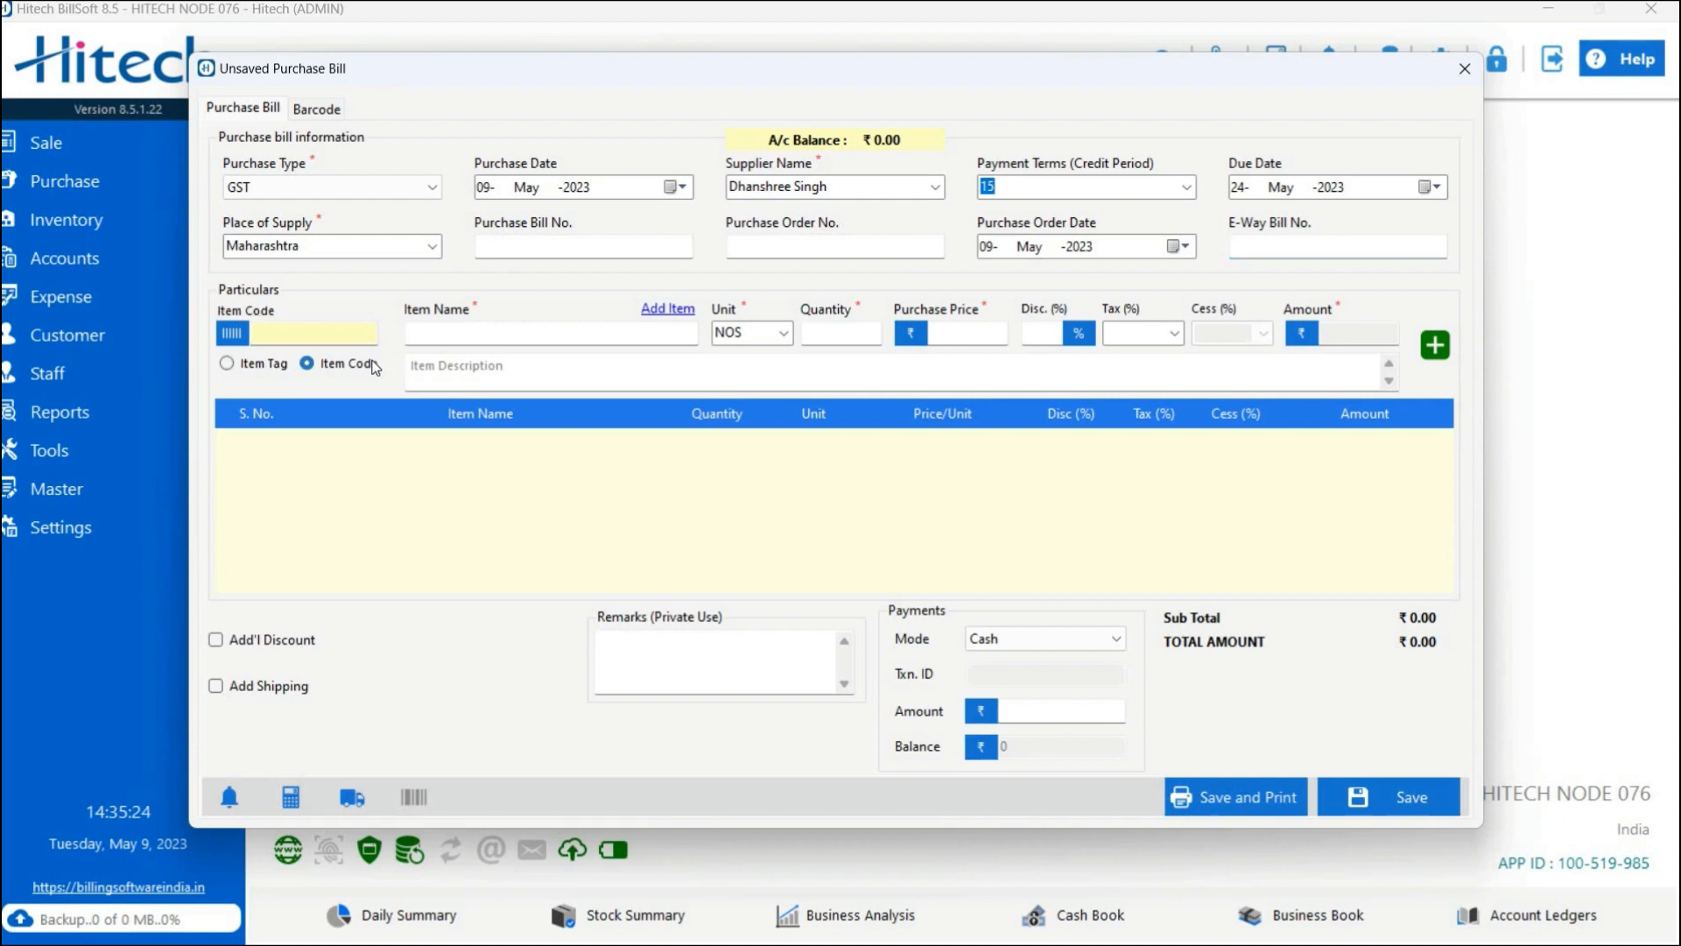
click(497, 341)
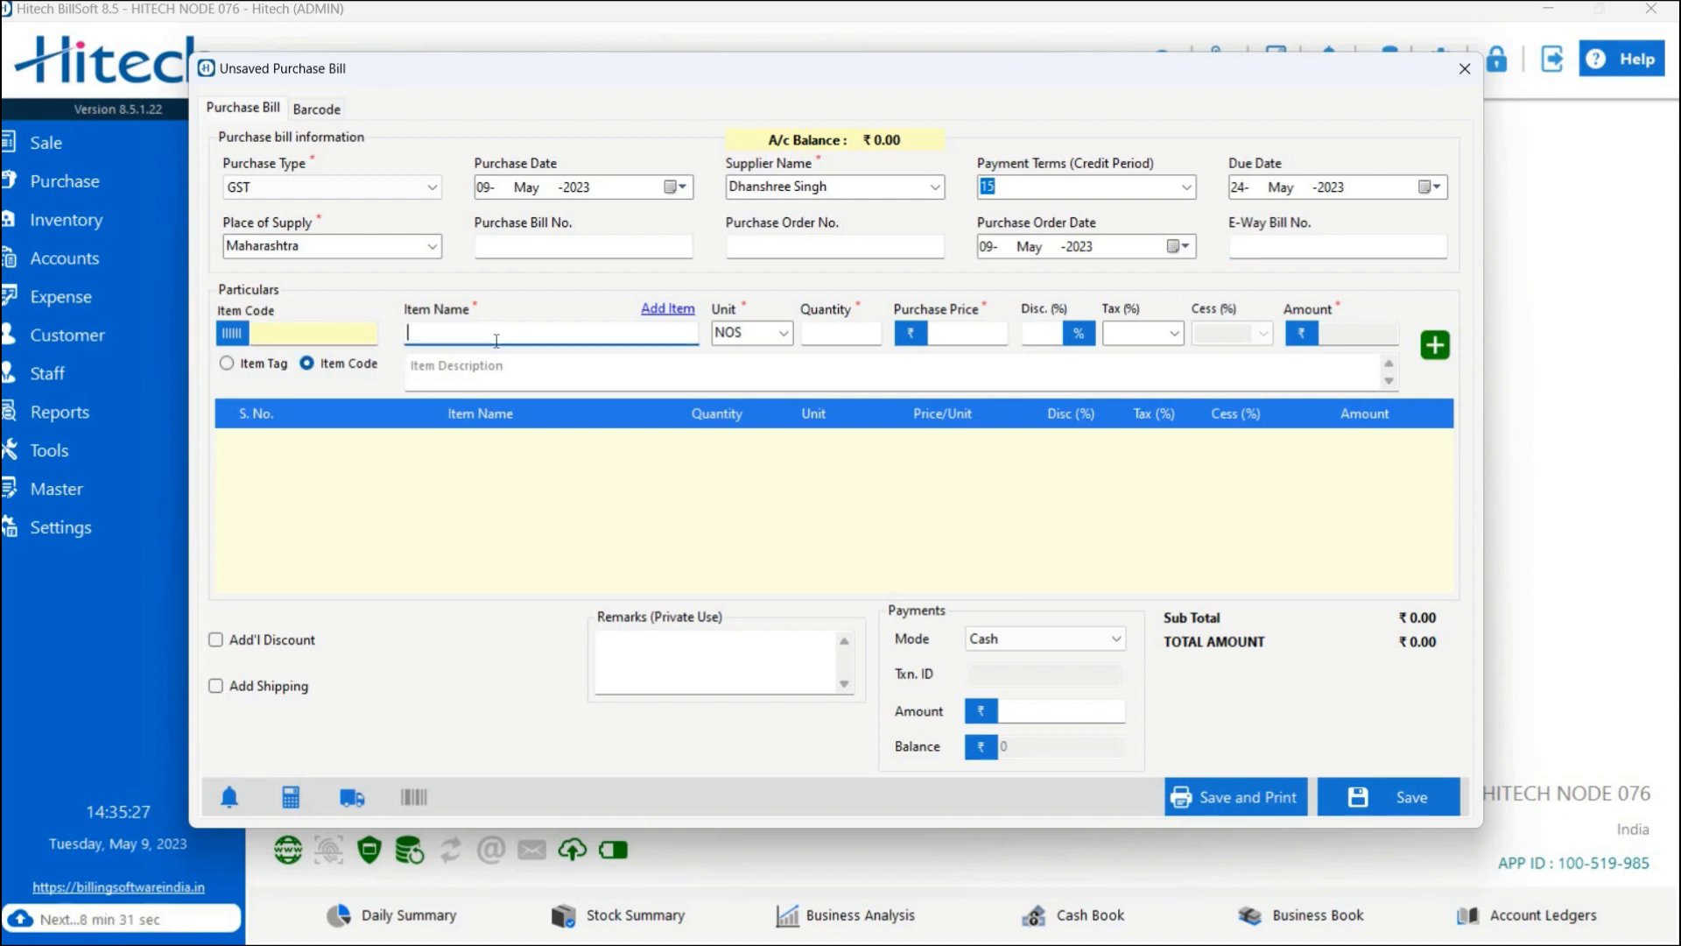
text(l)
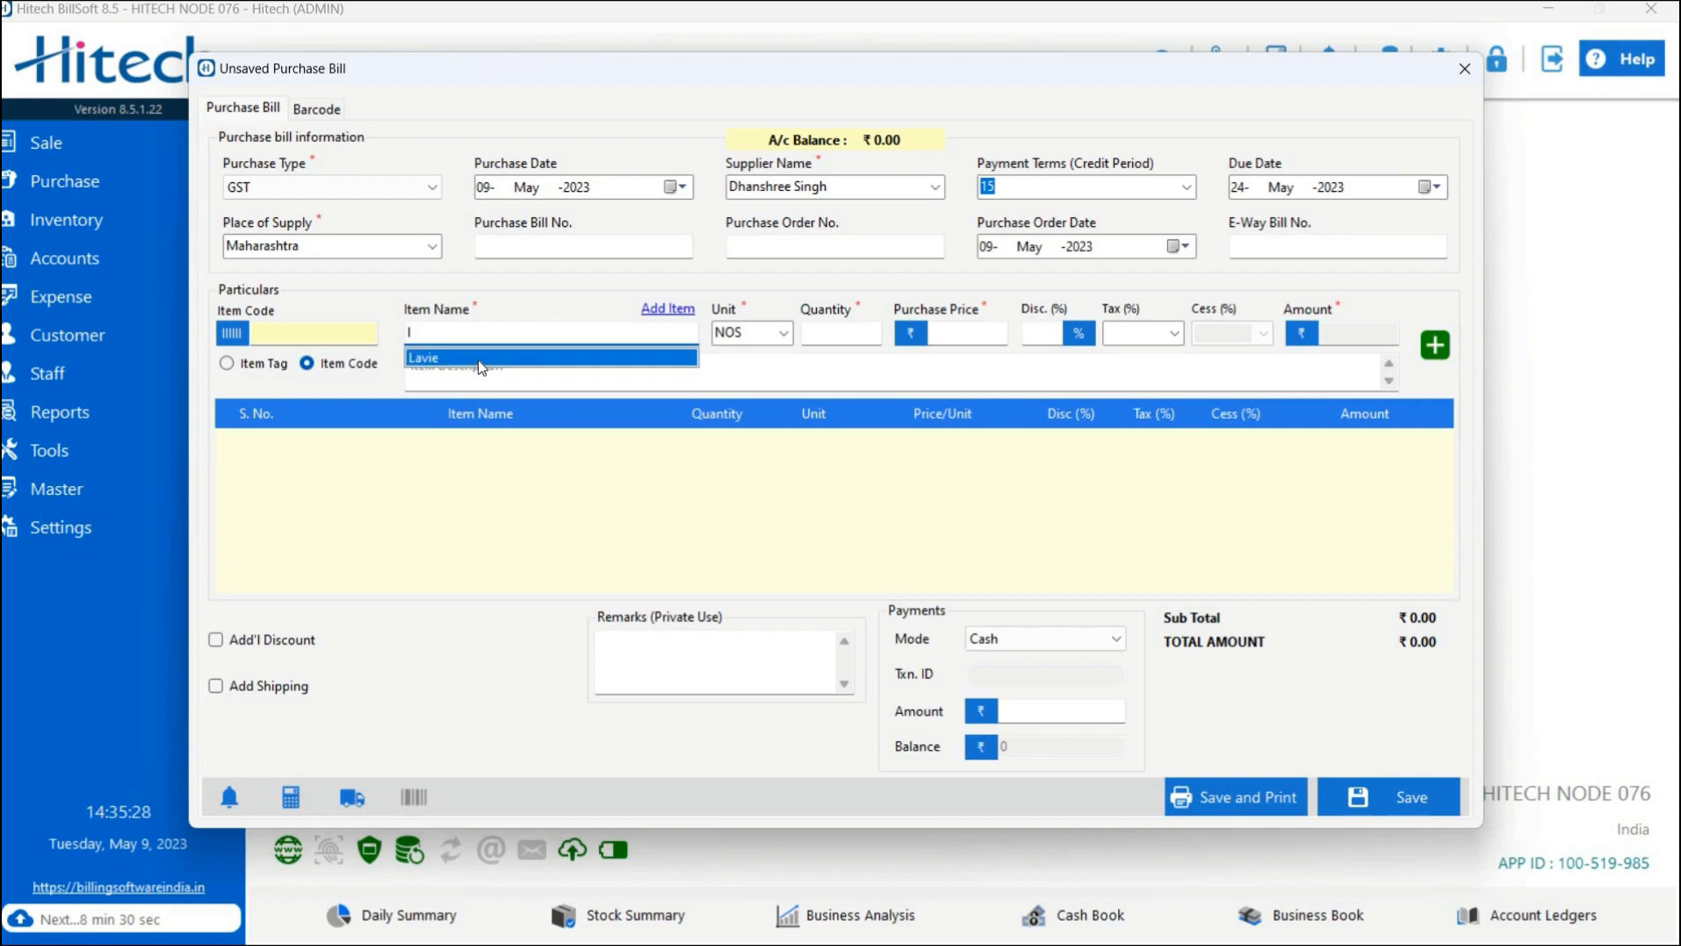
click(479, 360)
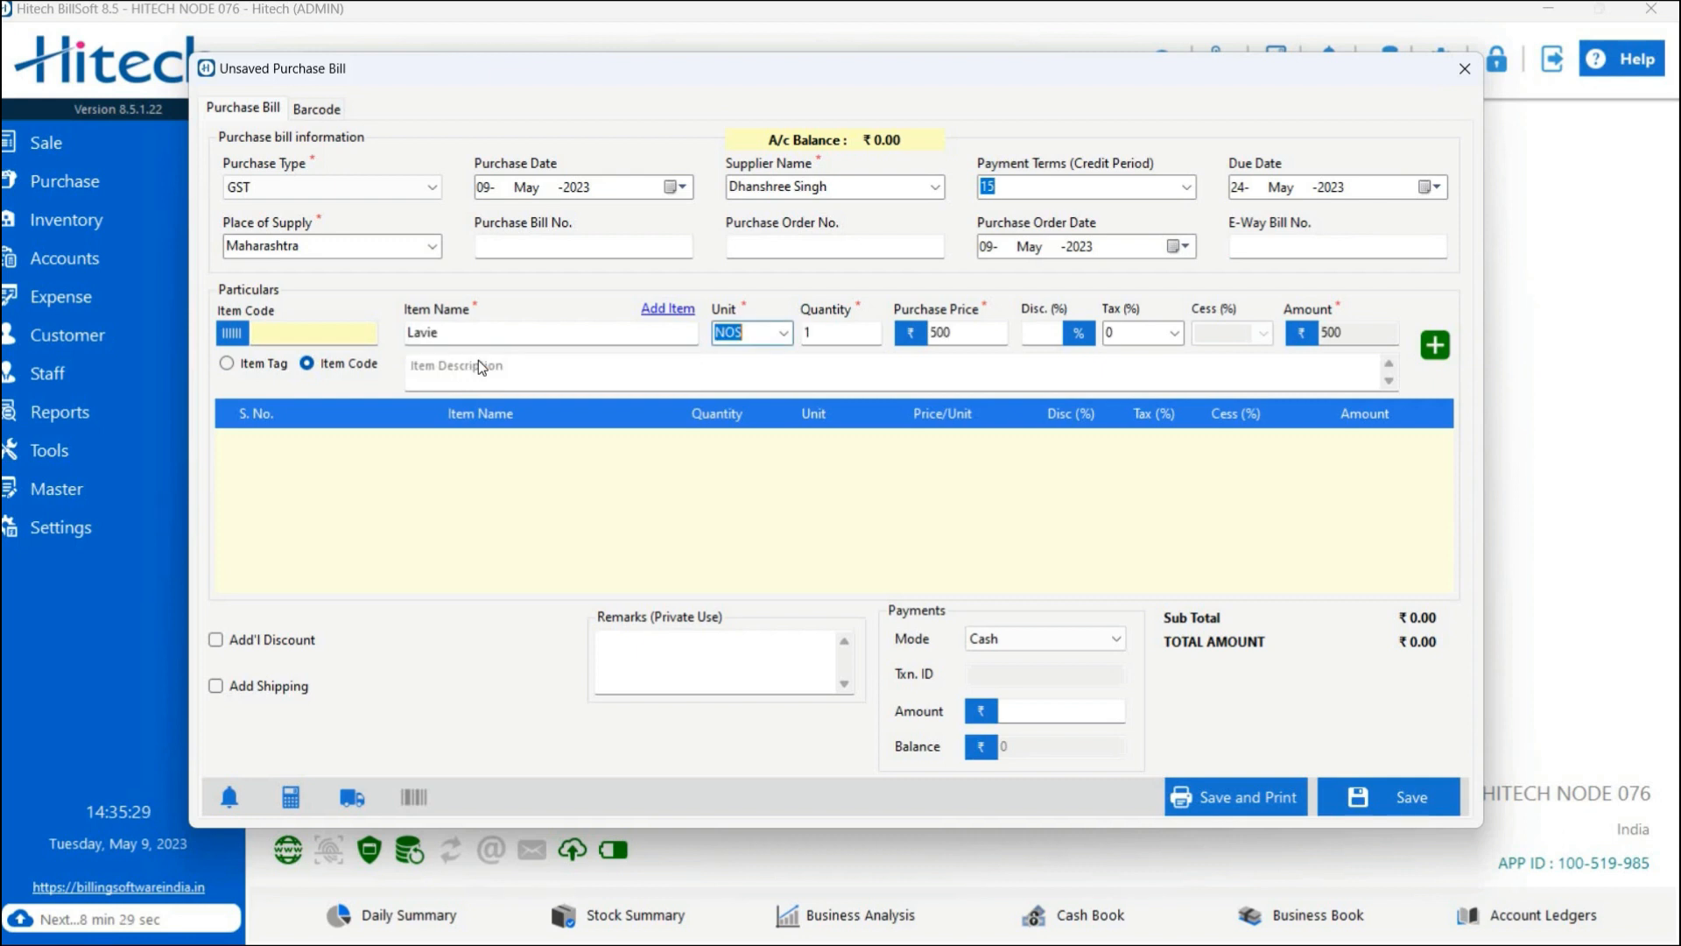
click(671, 310)
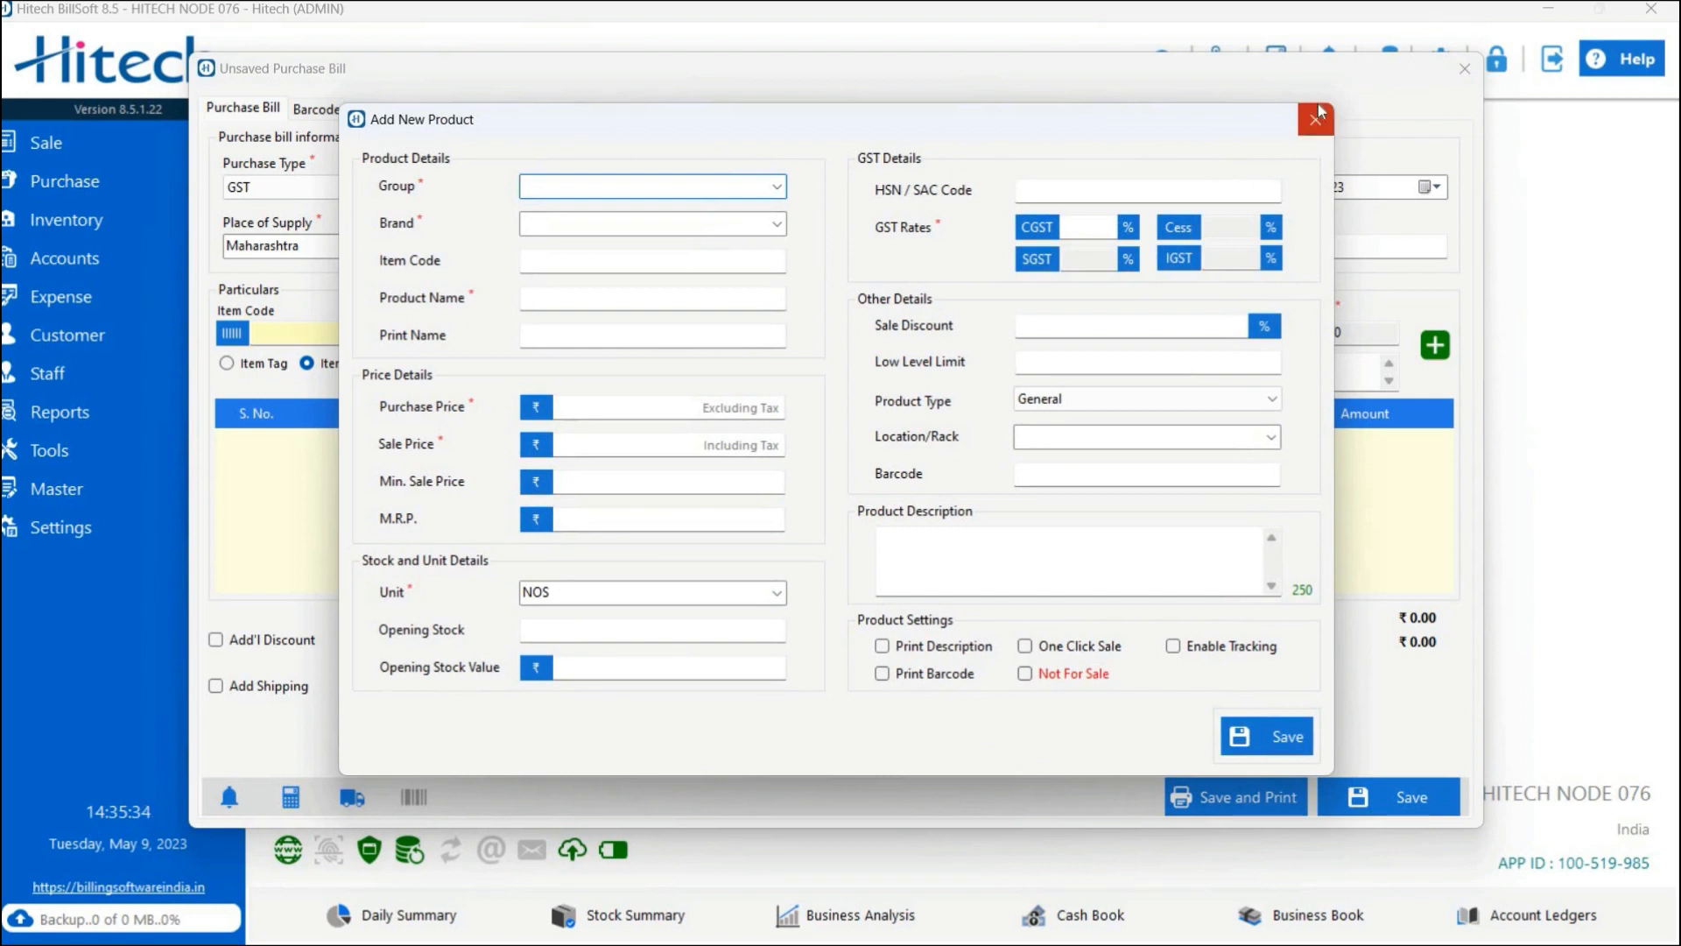
click(1317, 119)
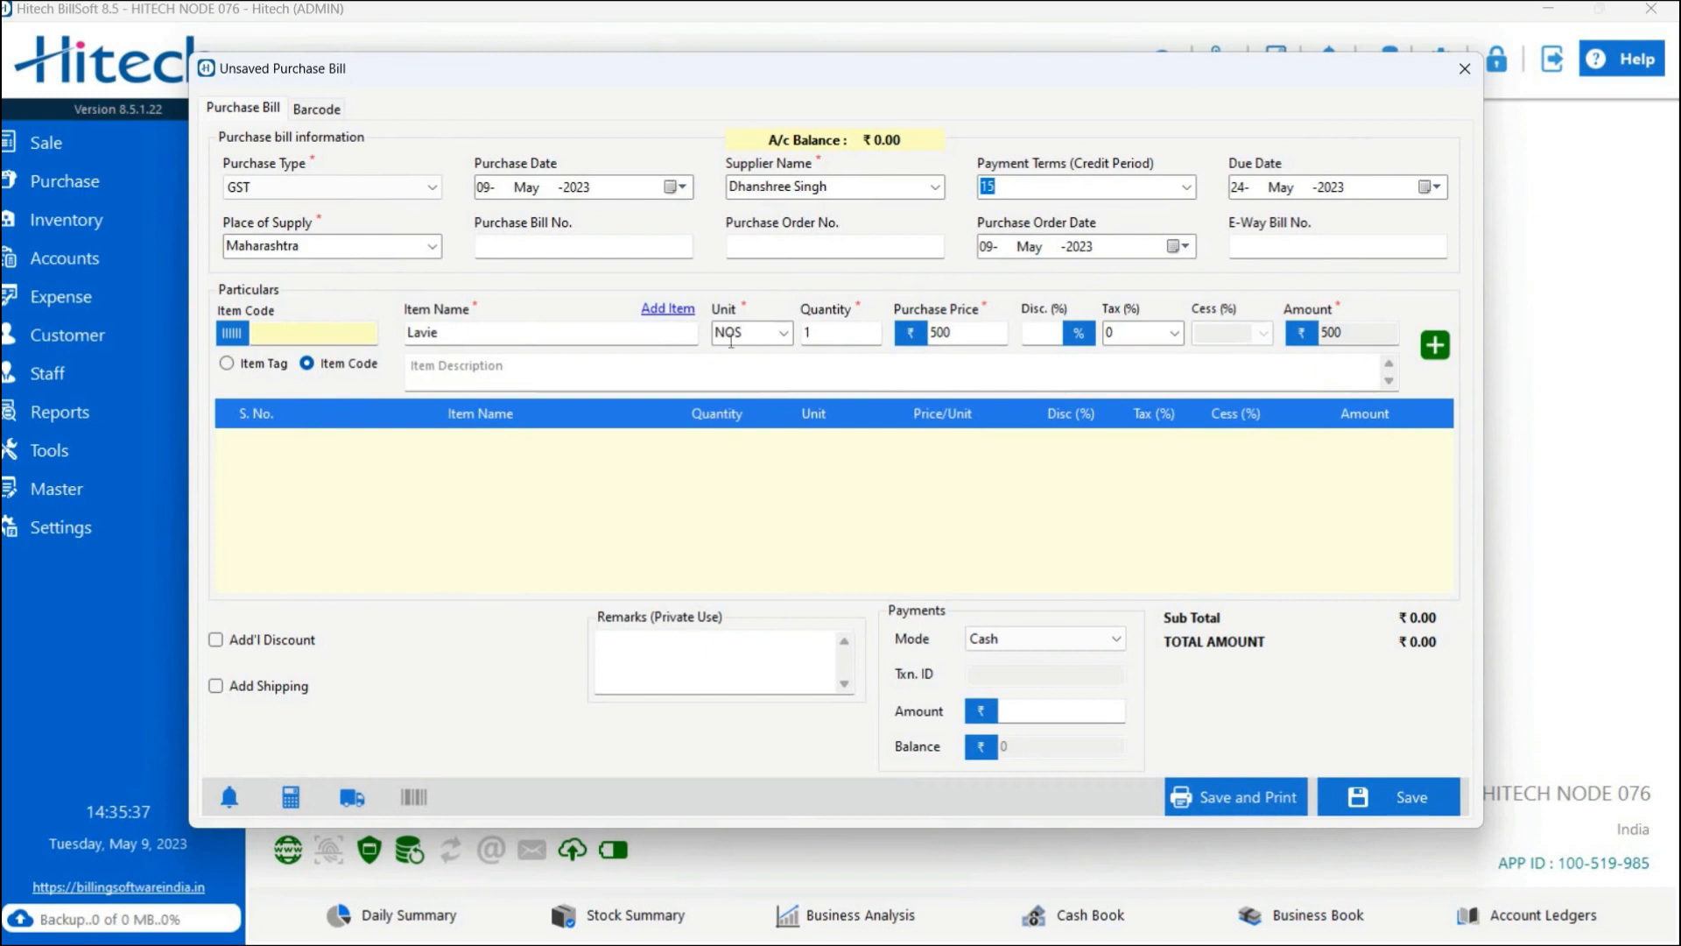
- Set the Lavie quantity to 10, leave the price, discount and tax as they are, and add the item to the purchase bill
click(862, 334)
text(0)
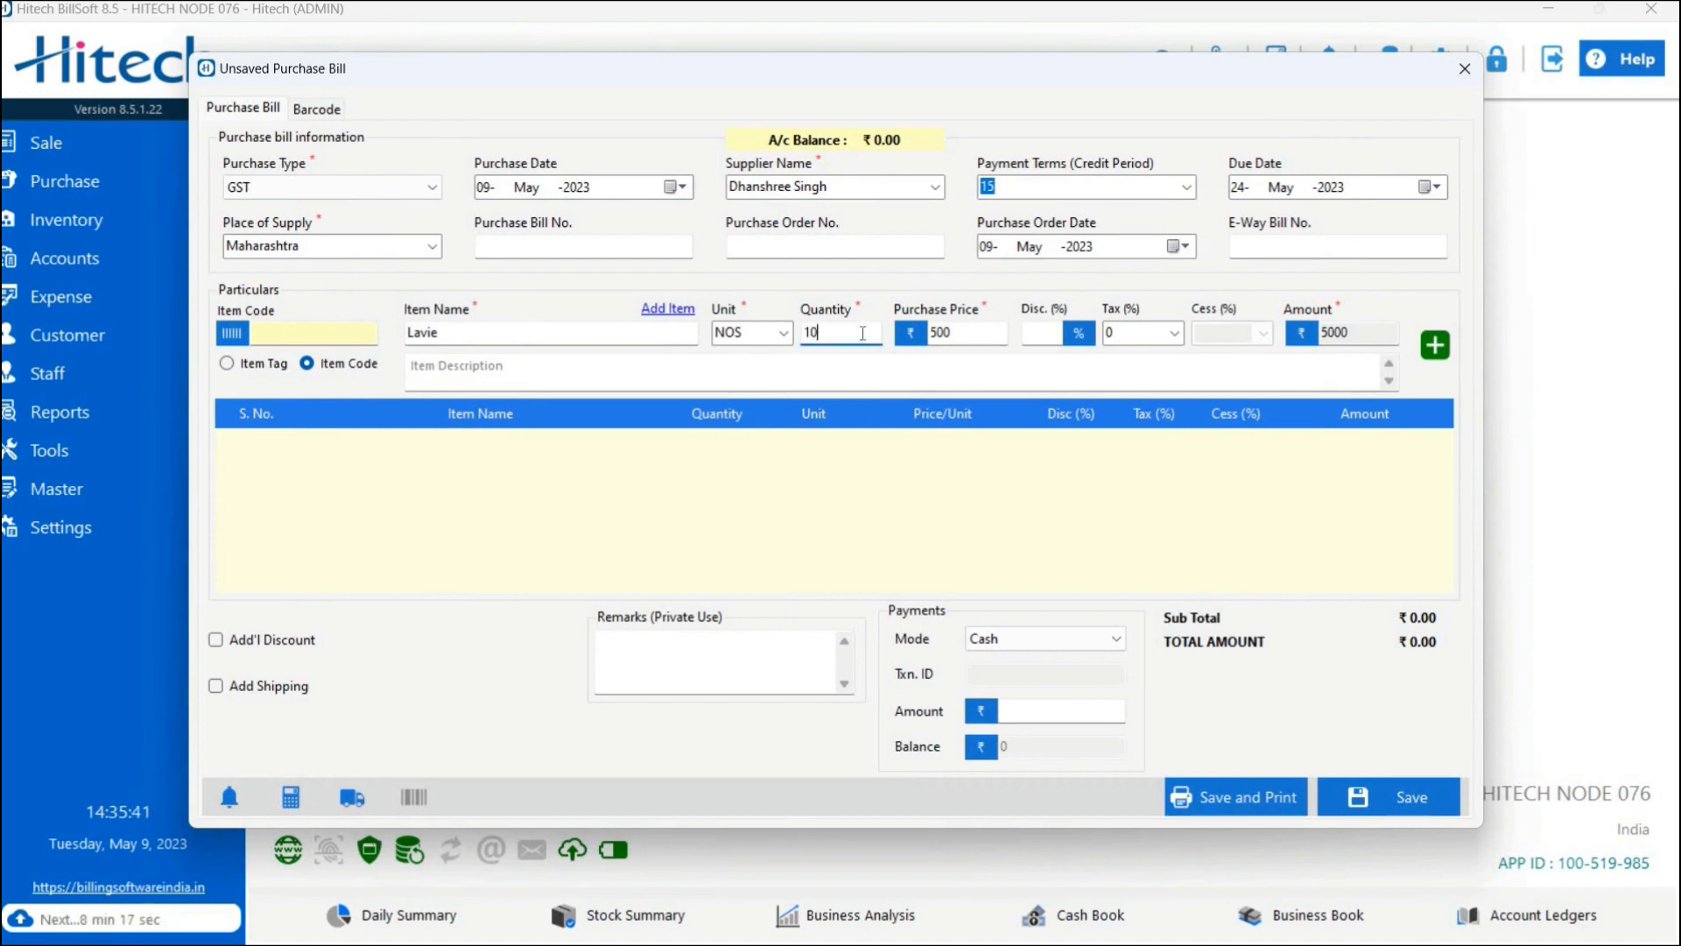
click(985, 331)
click(1049, 335)
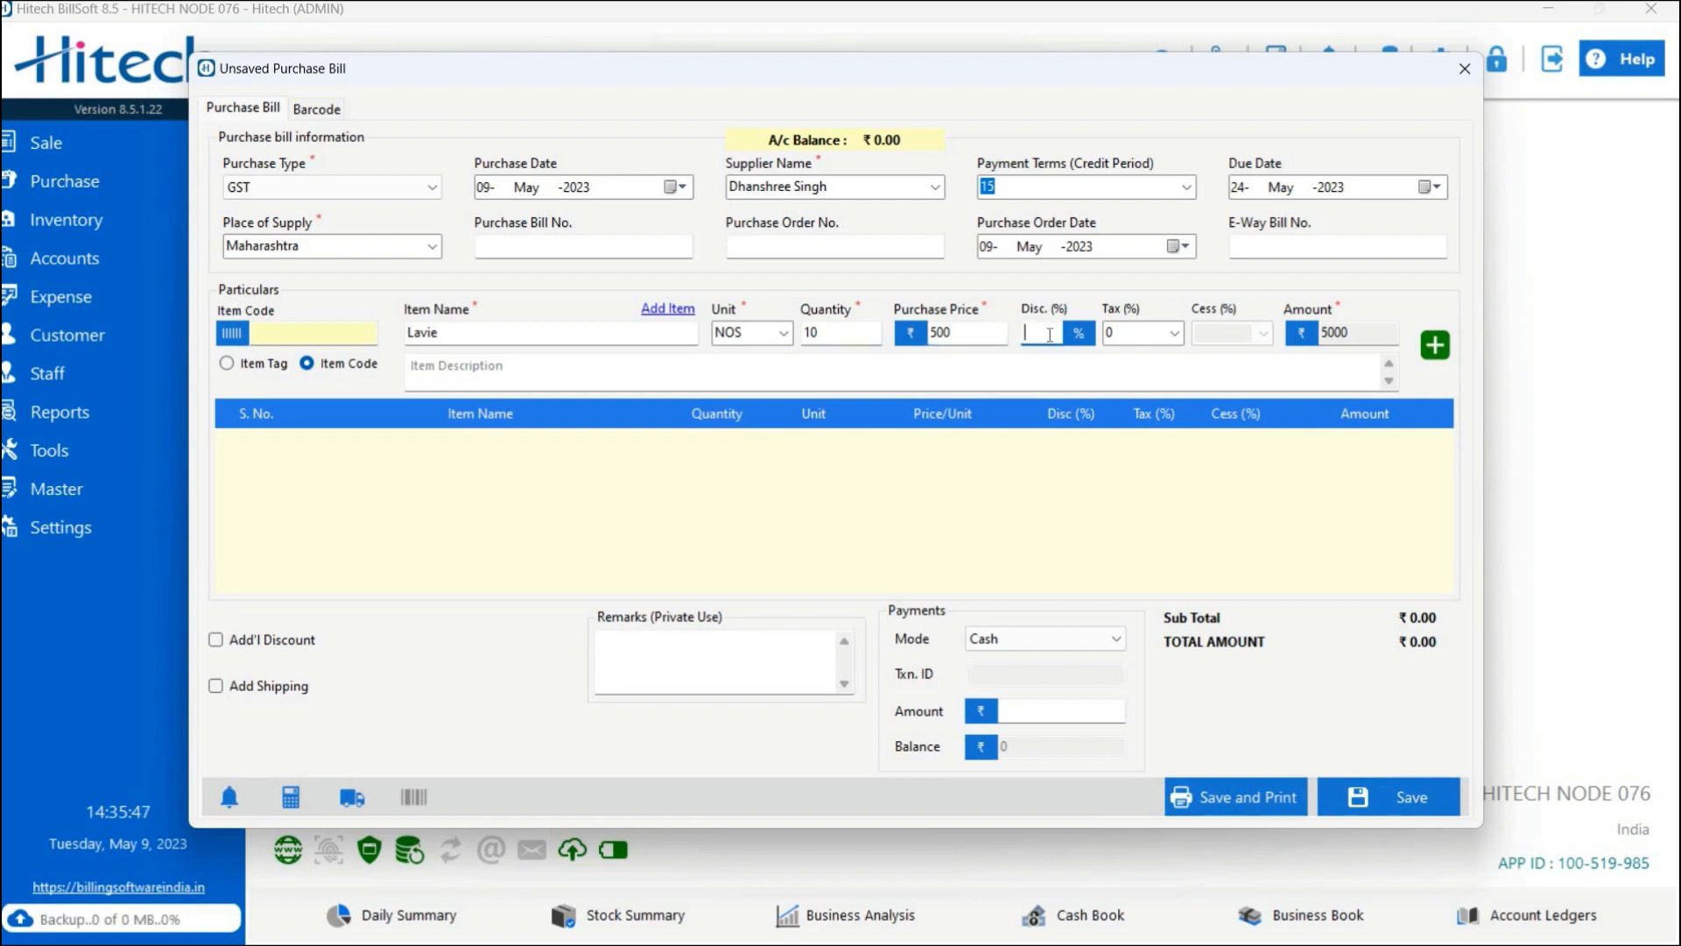
click(1166, 340)
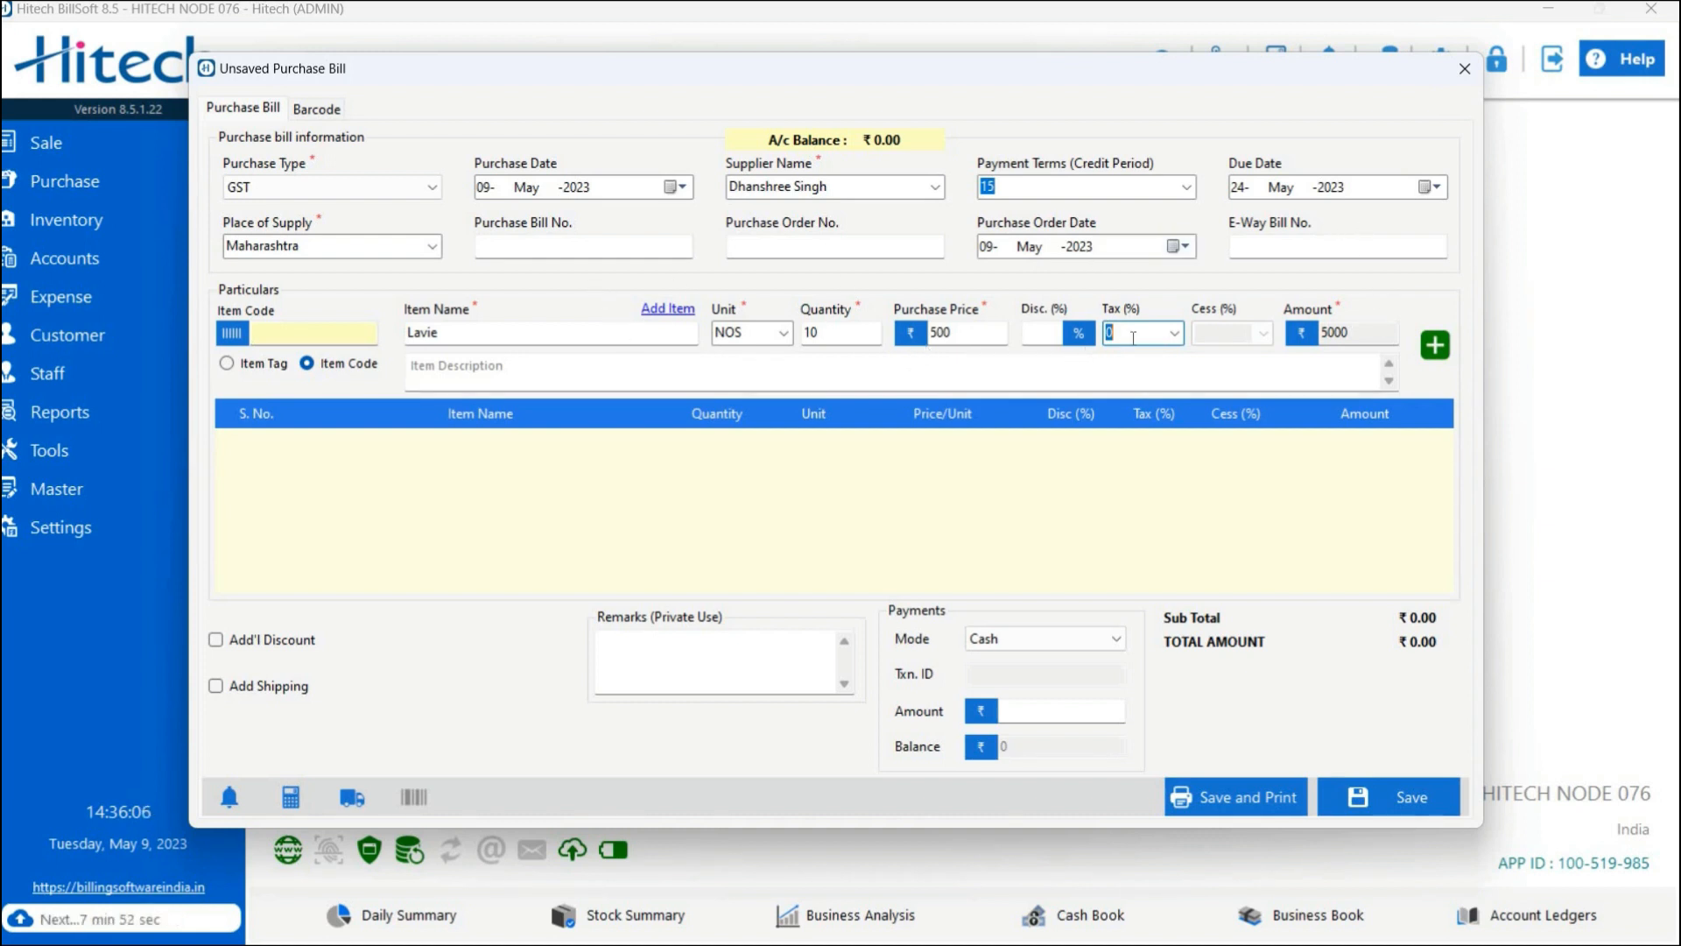
click(1435, 347)
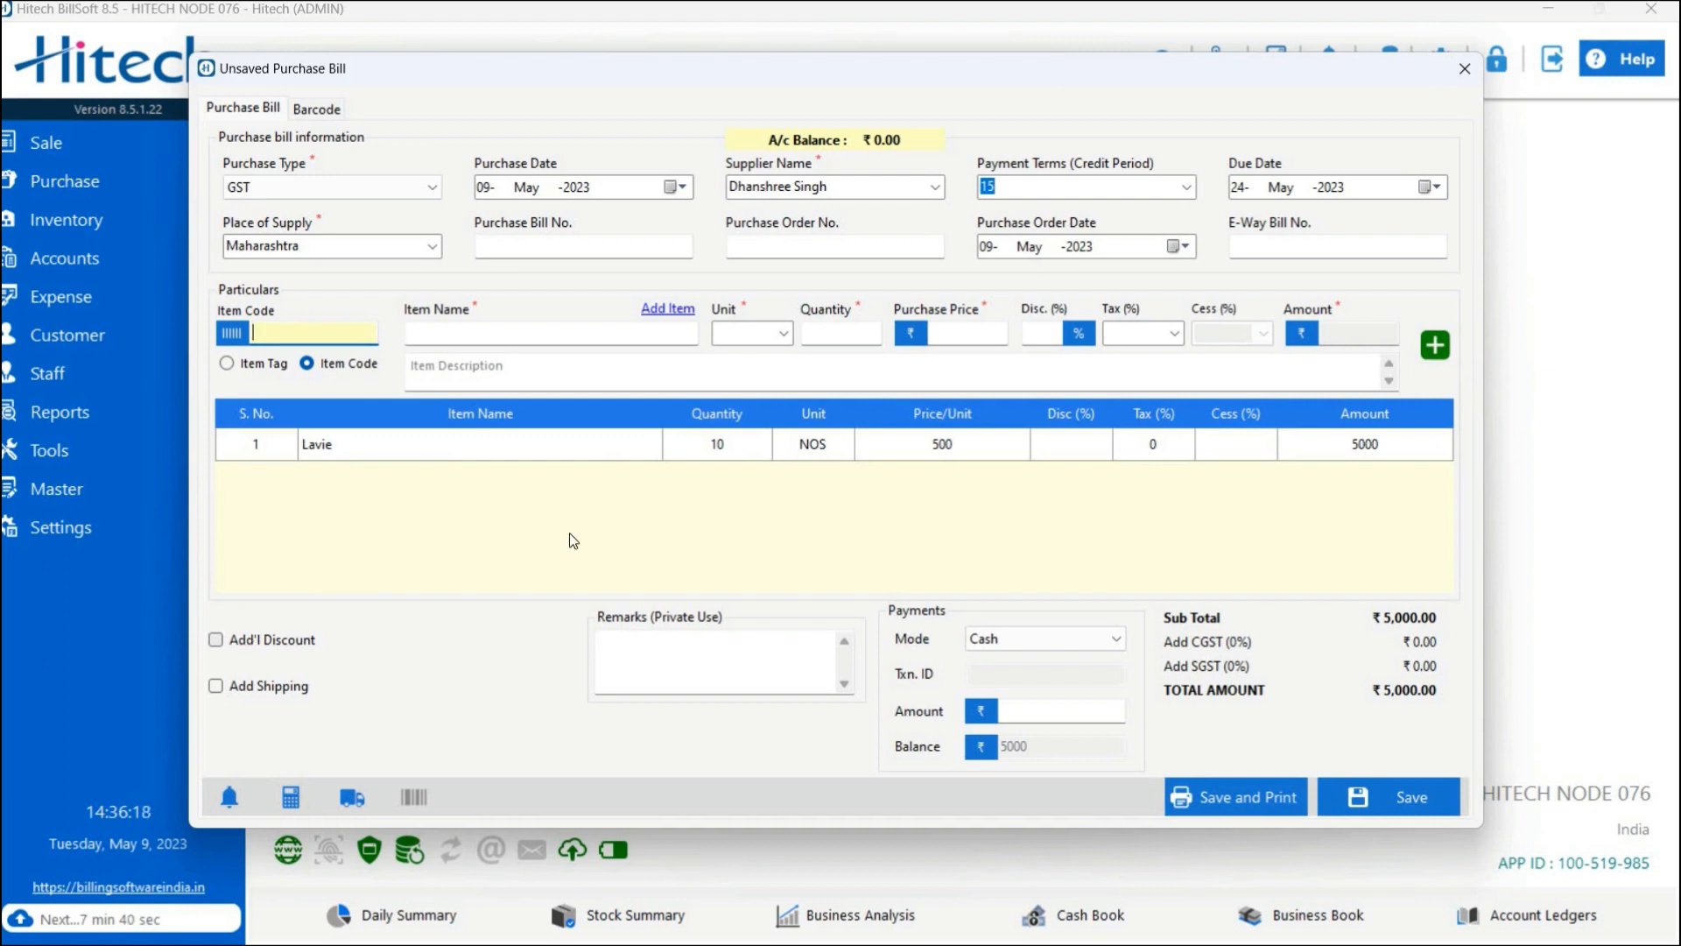
- View the additional discount and shipping charge options and leave both turned off
click(307, 648)
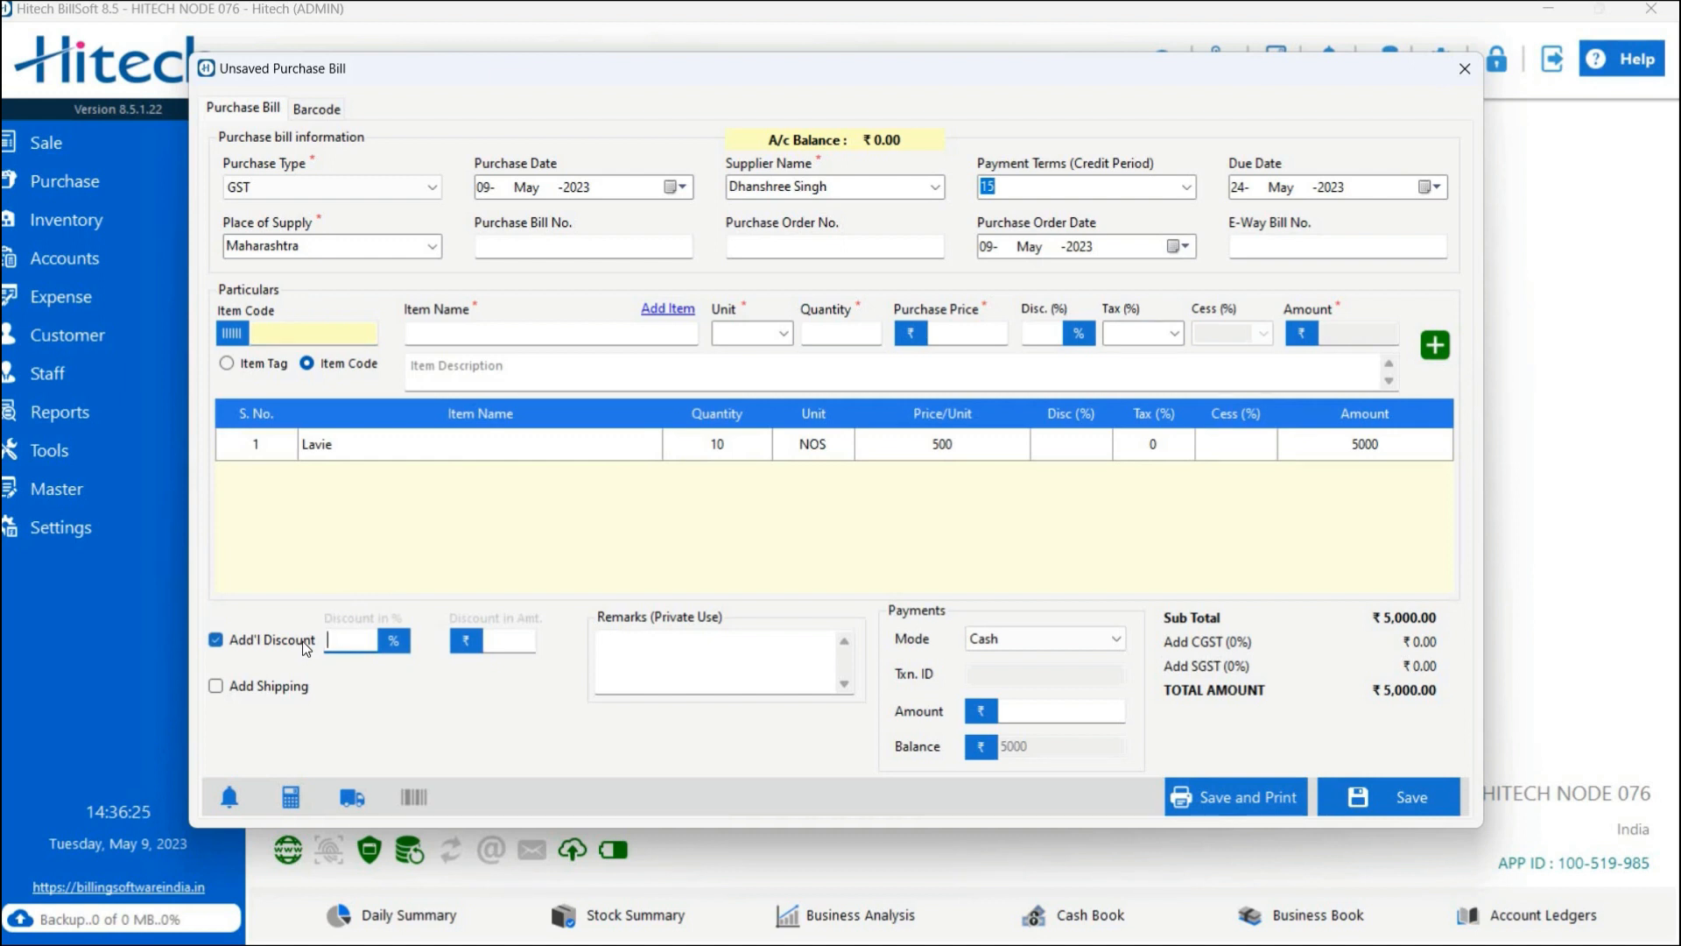
click(219, 689)
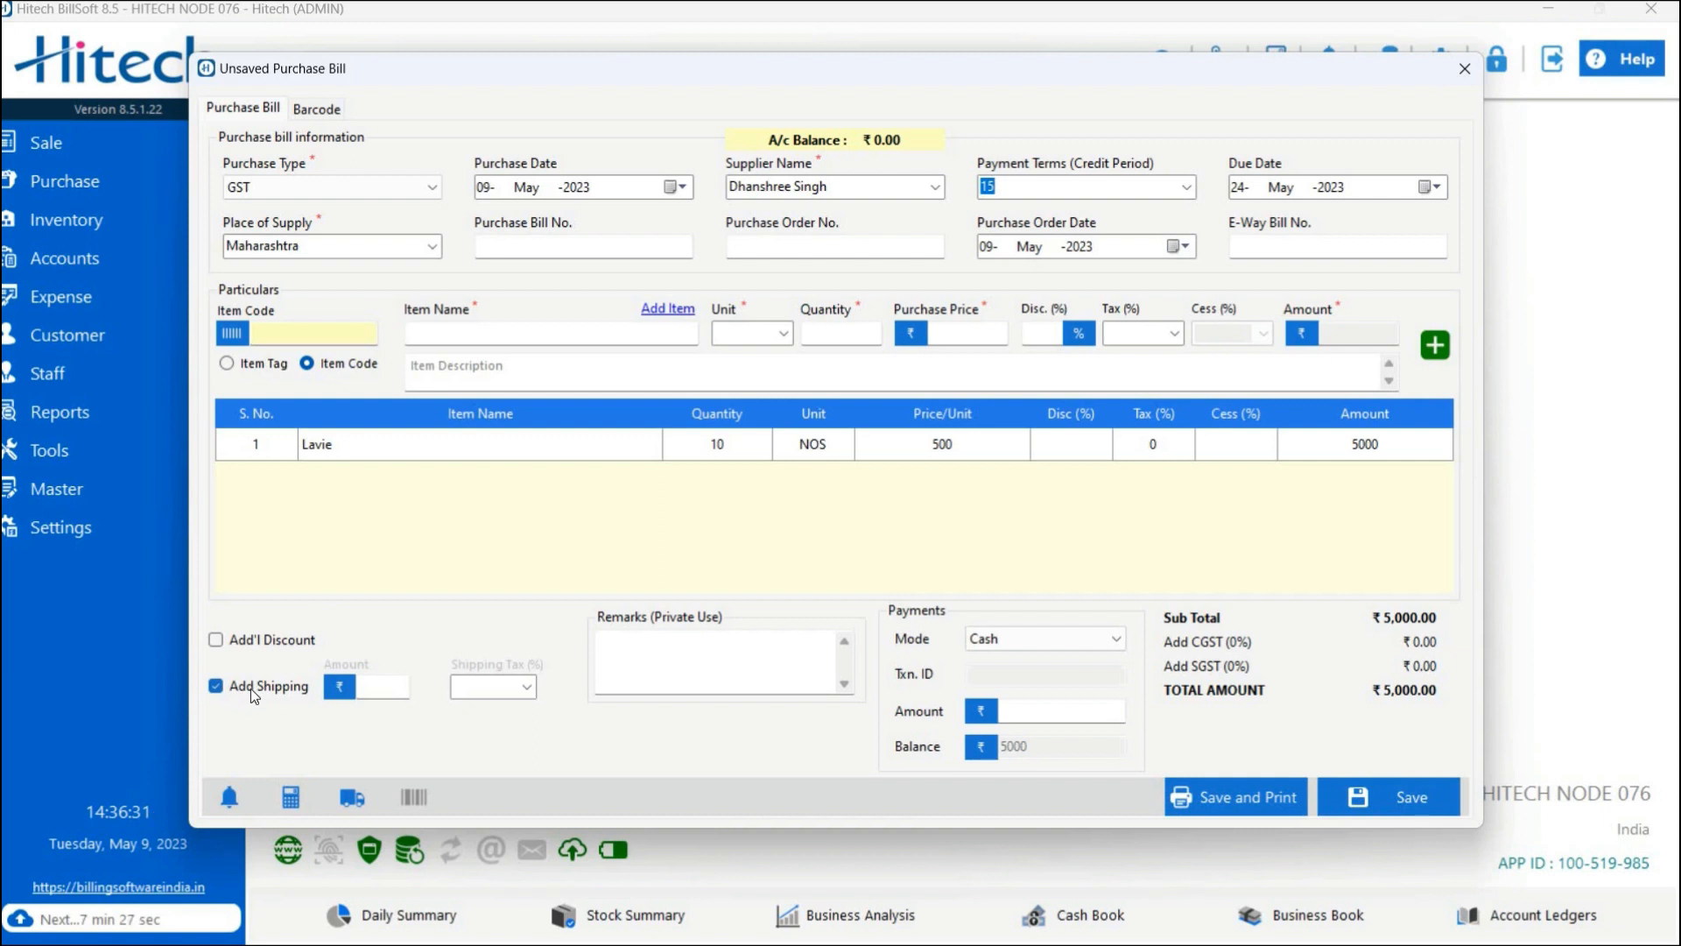
click(251, 688)
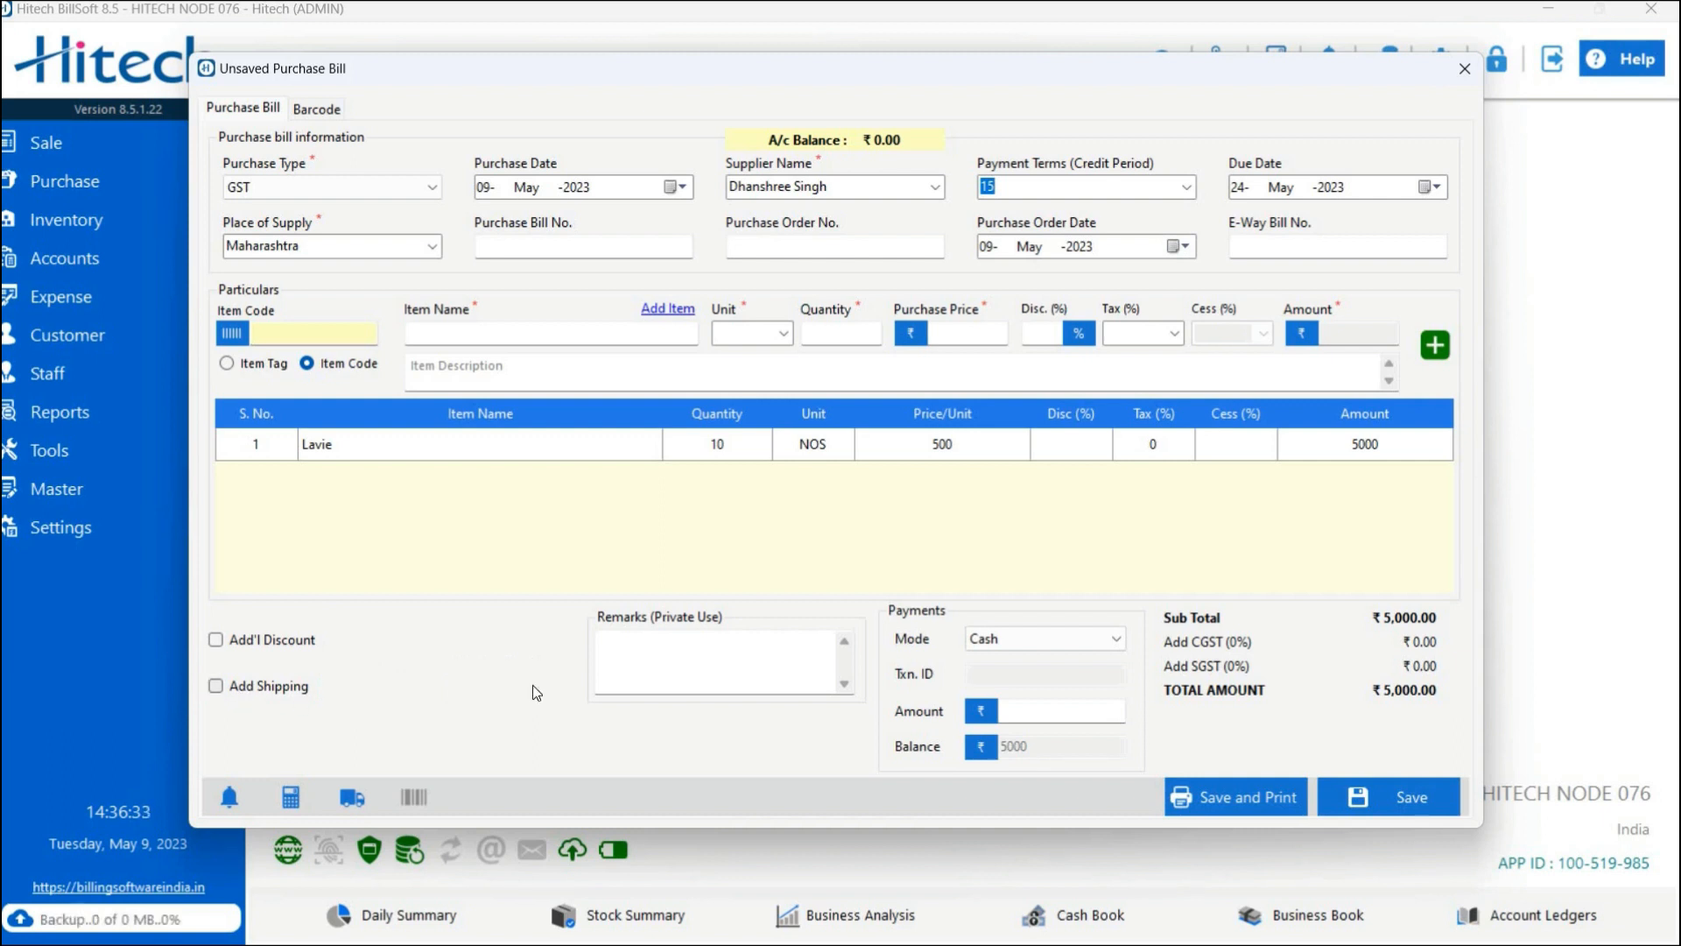
- Leave the remarks empty, keep Cash as the payment mode, and enter 5000 as the amount paid
click(658, 672)
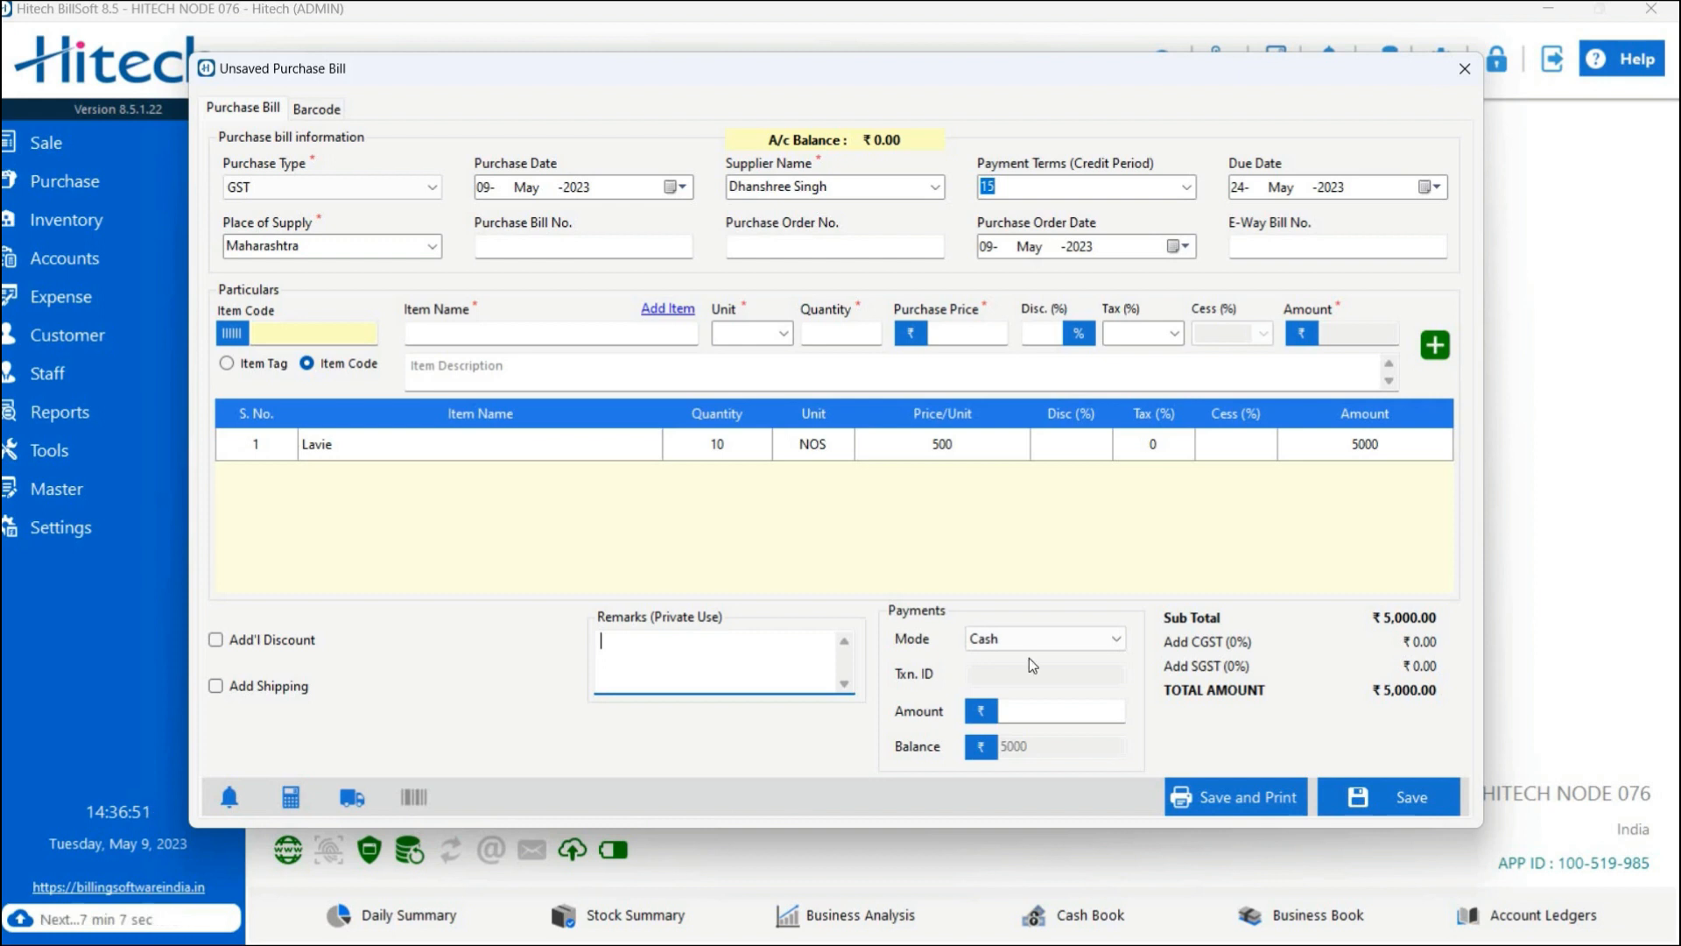
click(1117, 655)
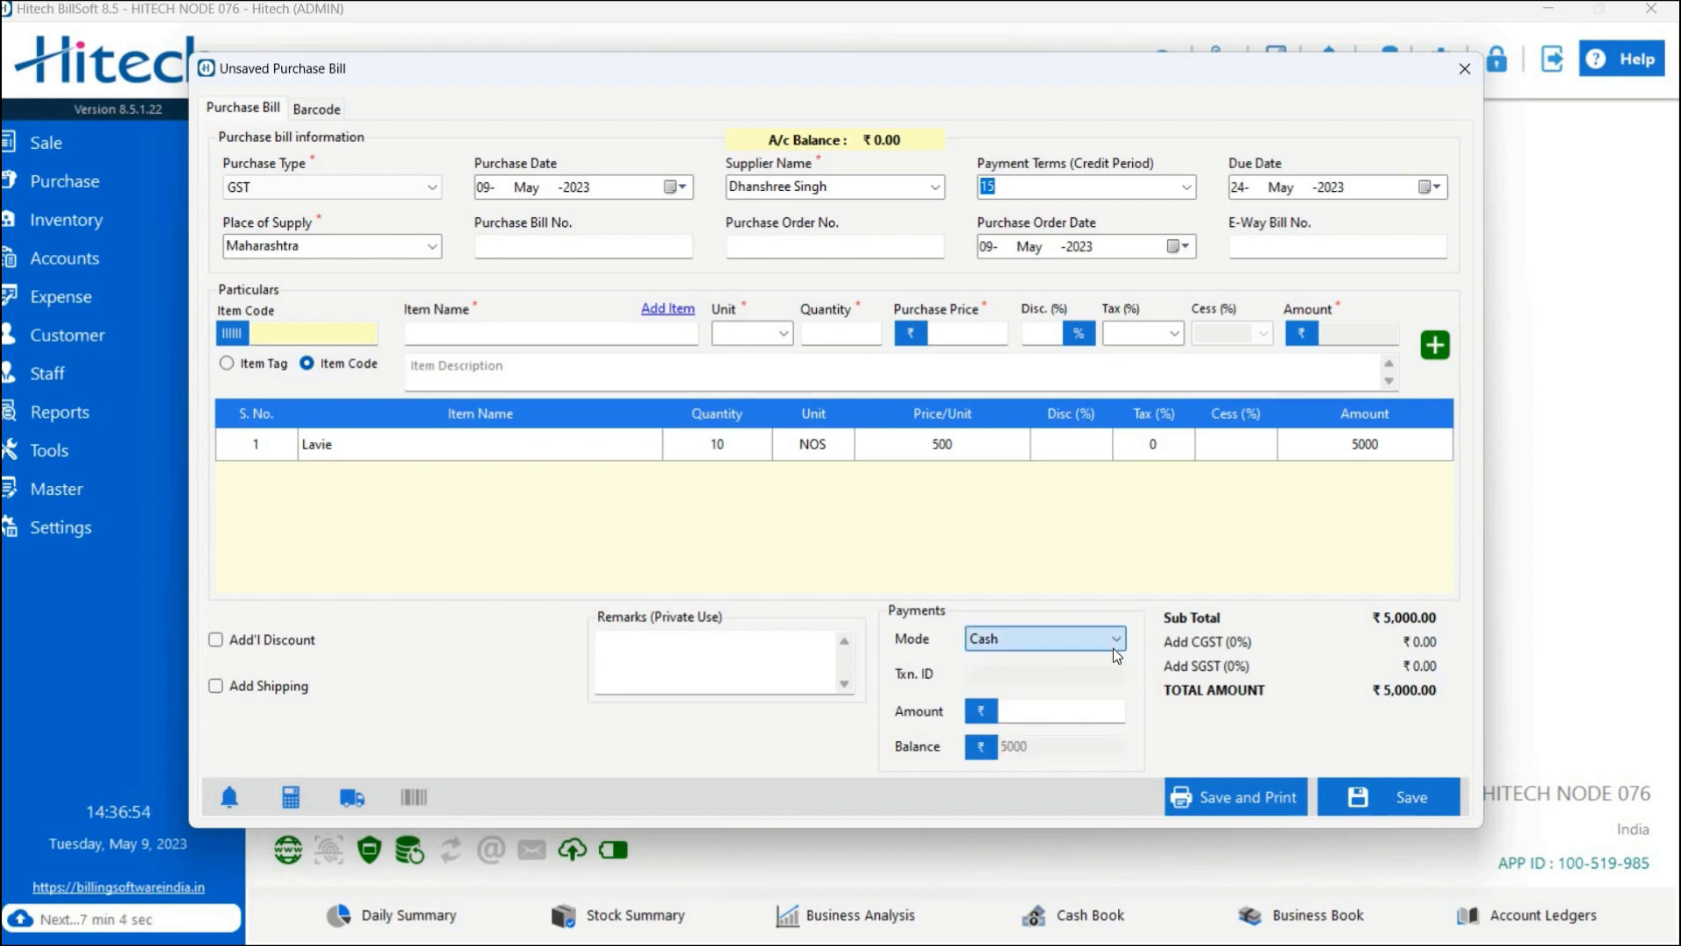
click(1039, 711)
text(5000)
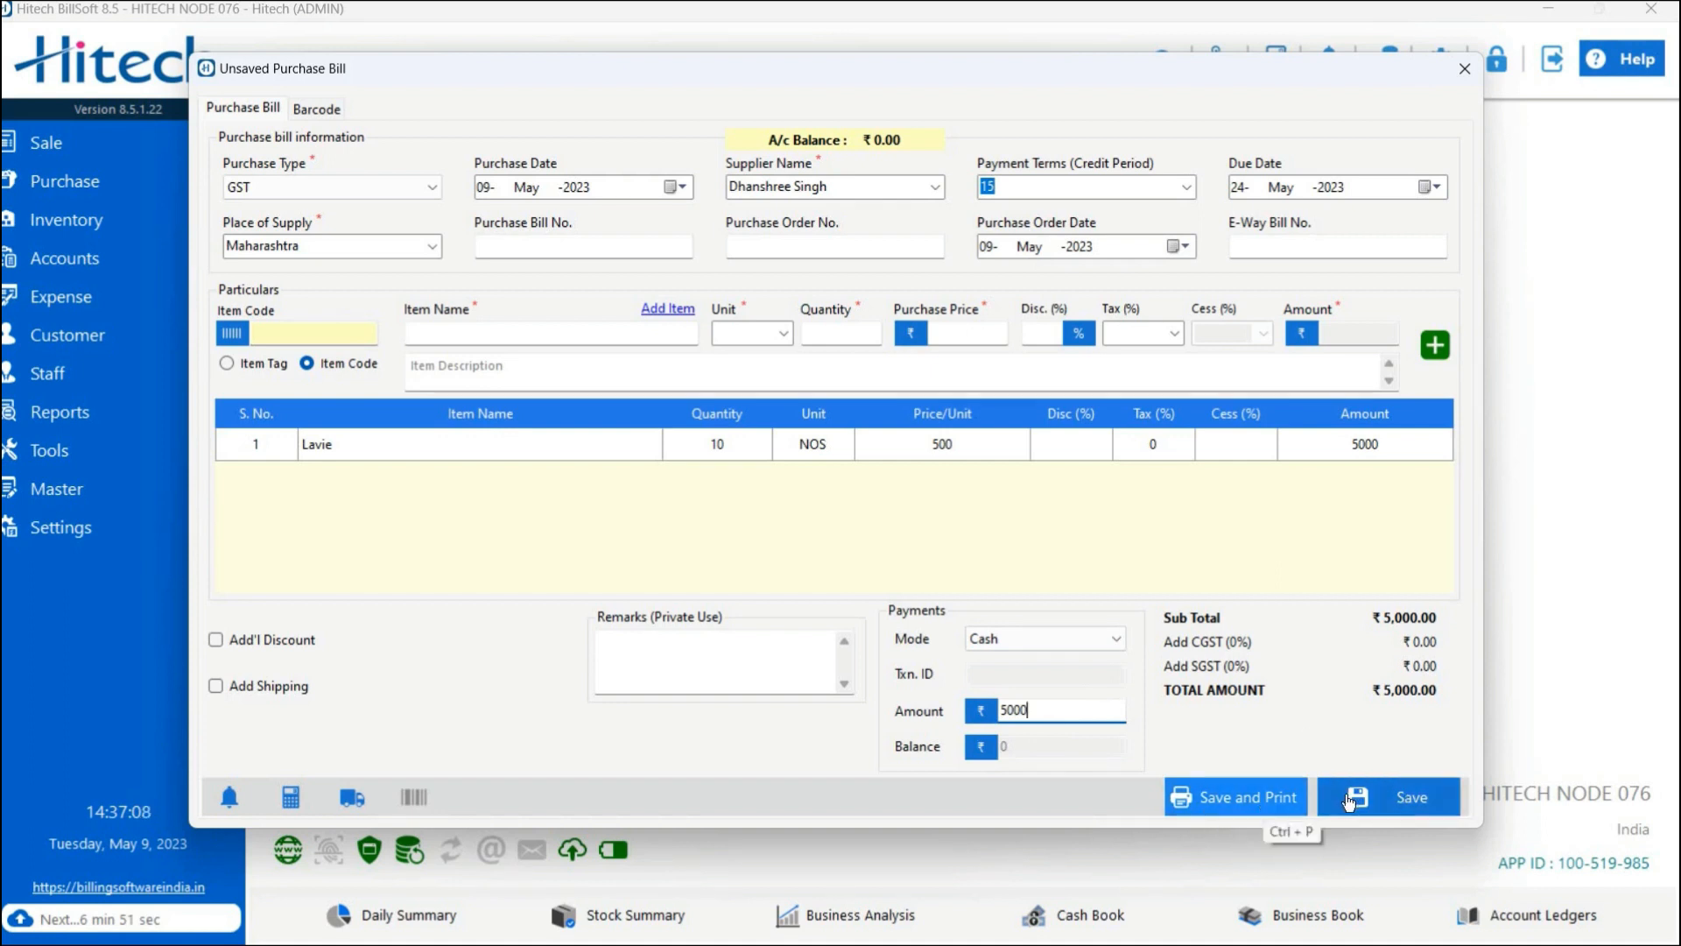
- Save and print the purchase bill, and close its print preview
click(1261, 805)
click(839, 533)
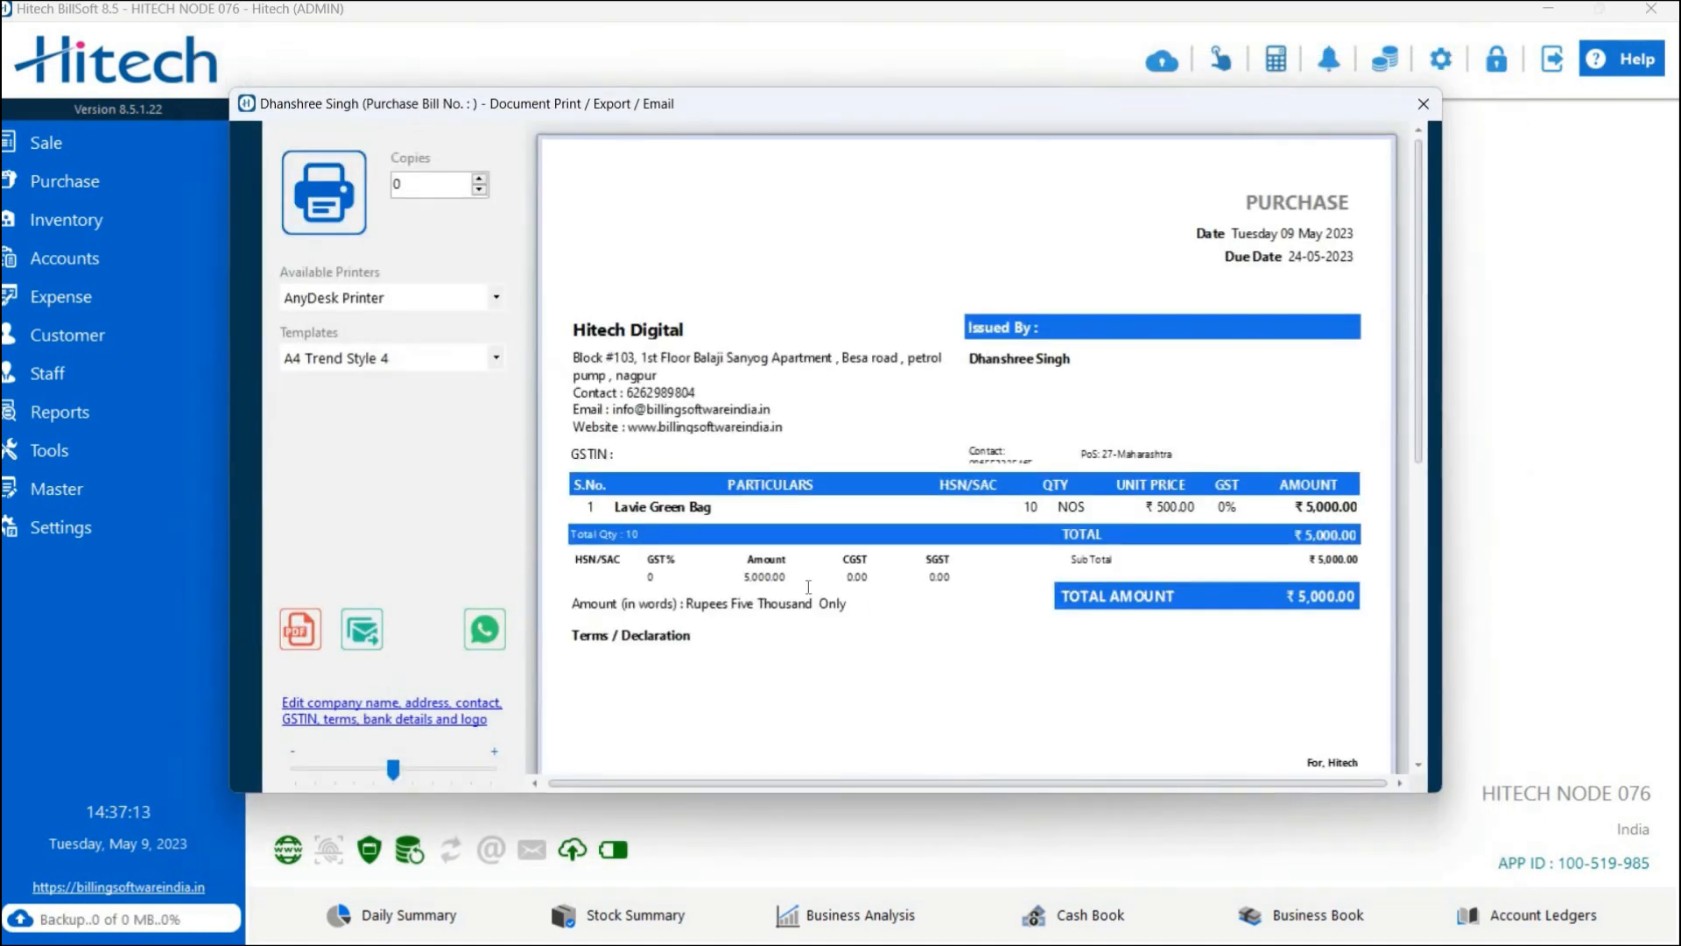
click(1424, 105)
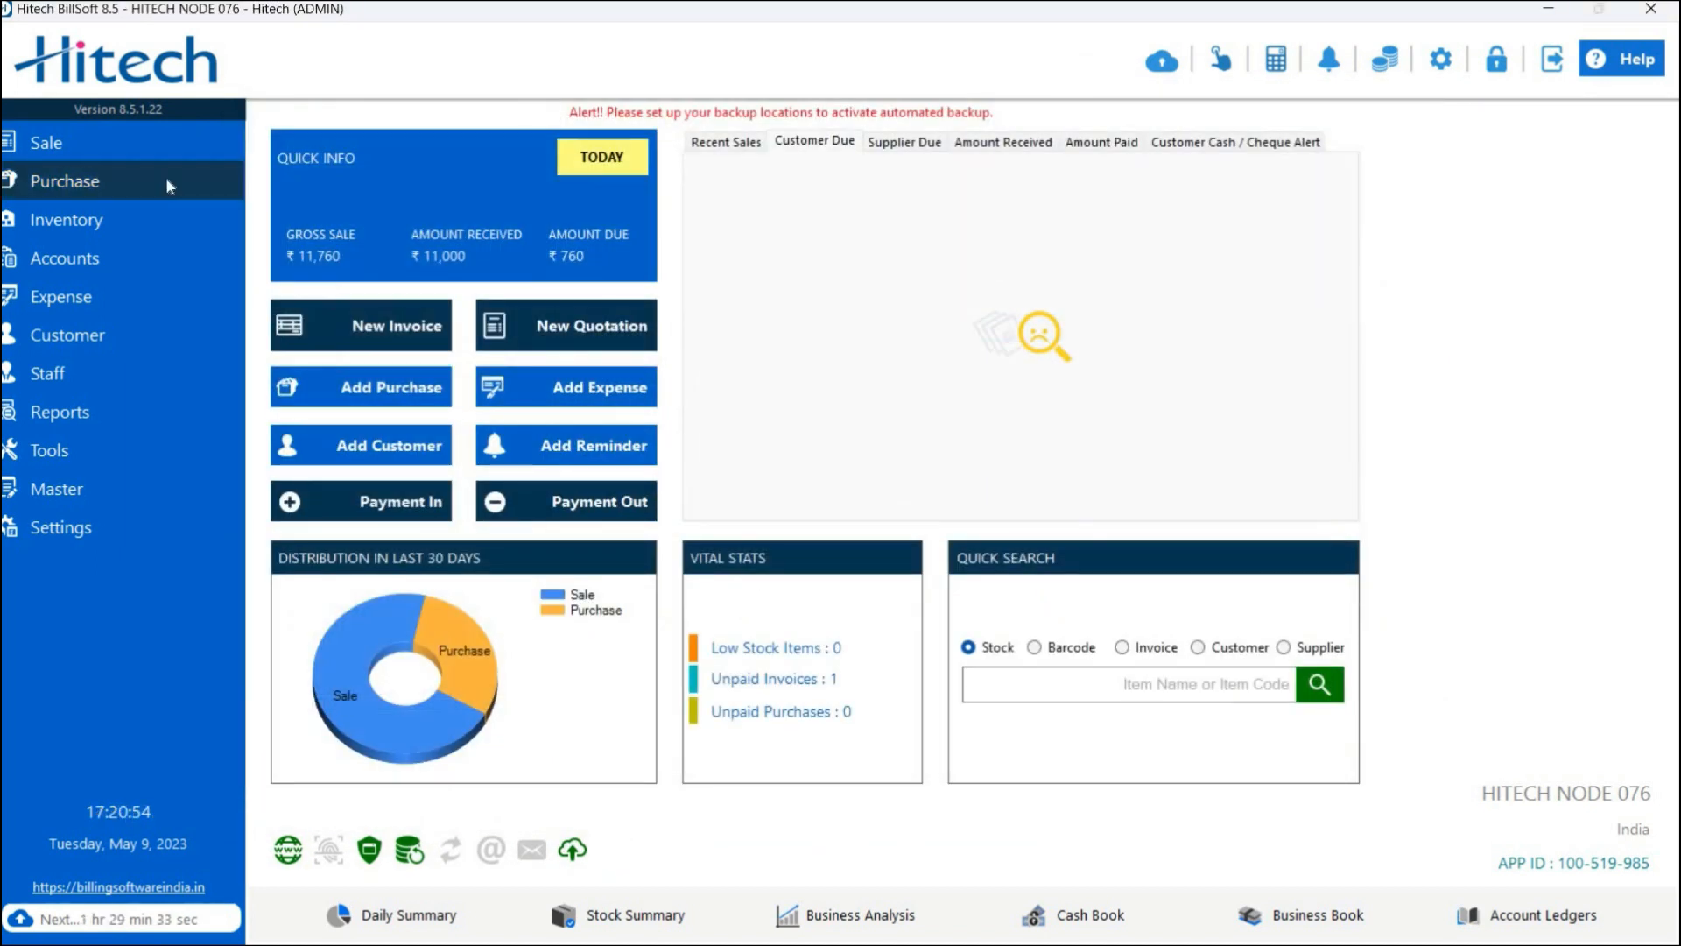
- Start a new stock adjustment, keeping 09-May-2023 as the date and Credit (+) as the adjustment type
click(166, 180)
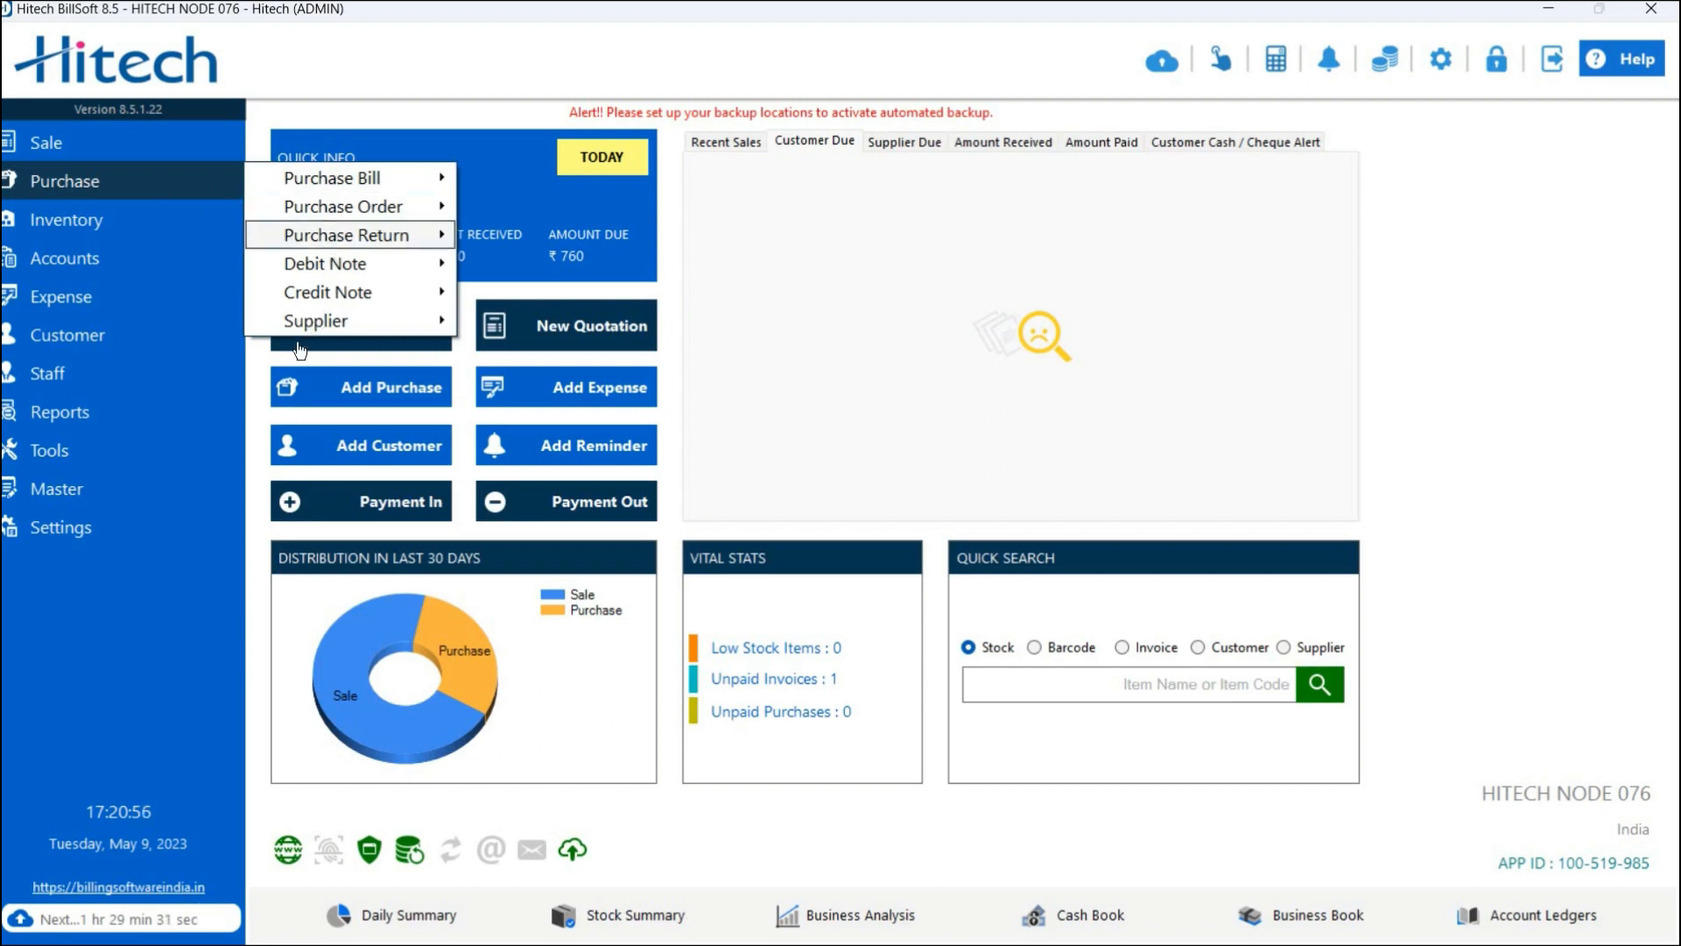
click(199, 226)
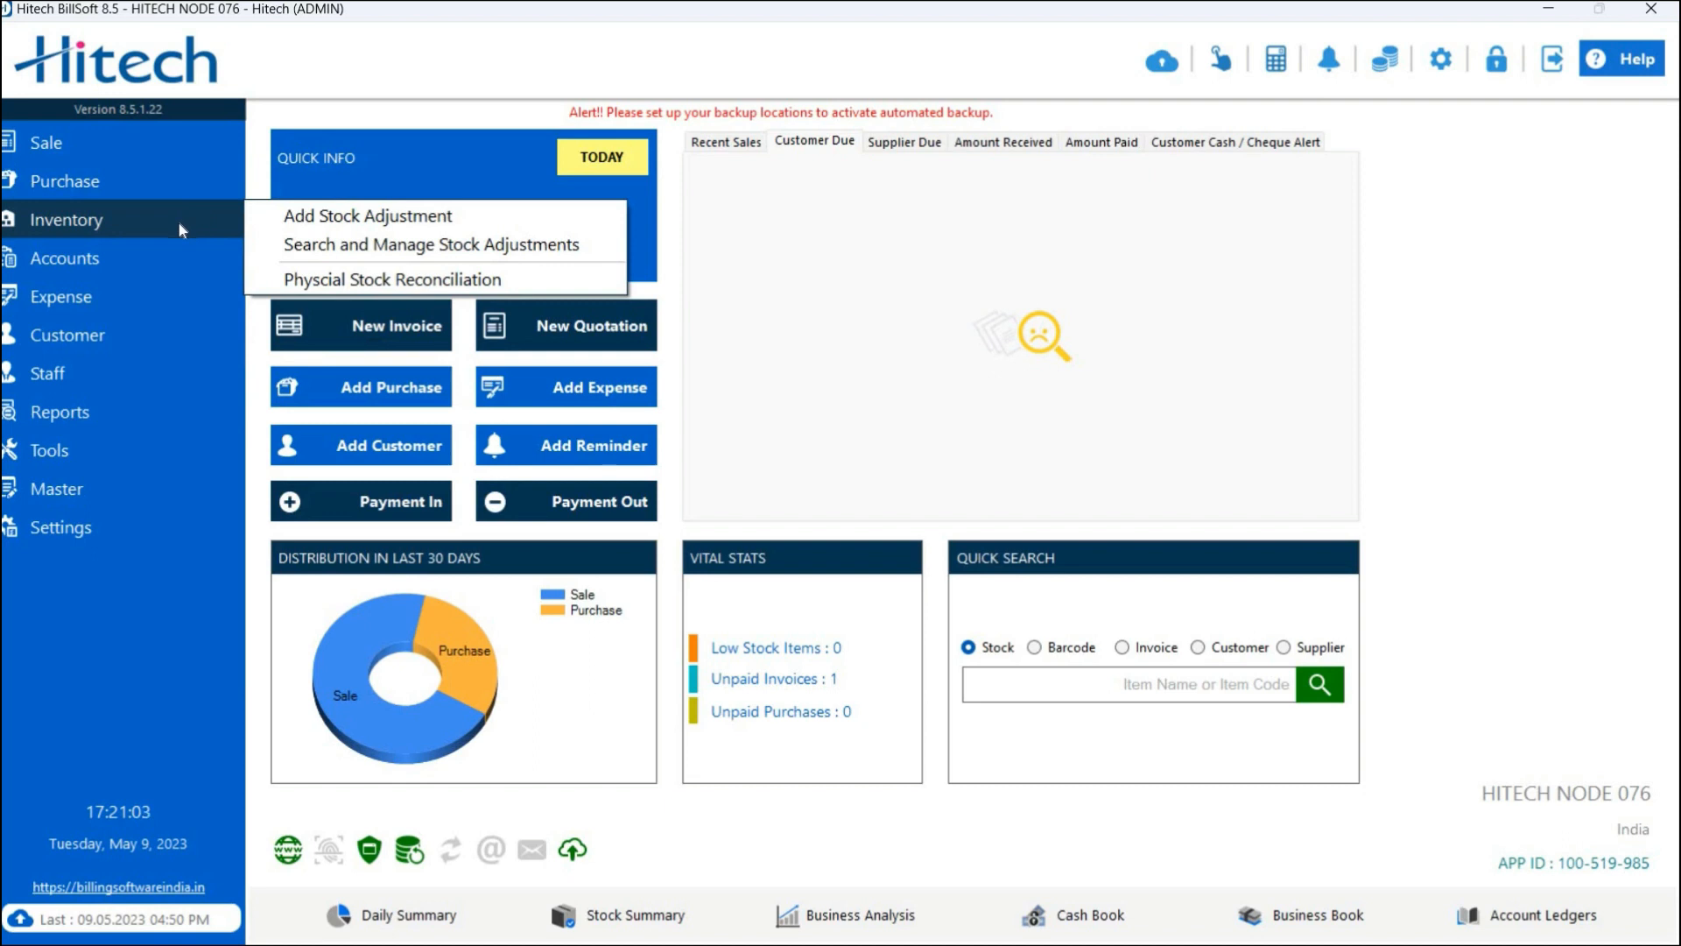
click(296, 224)
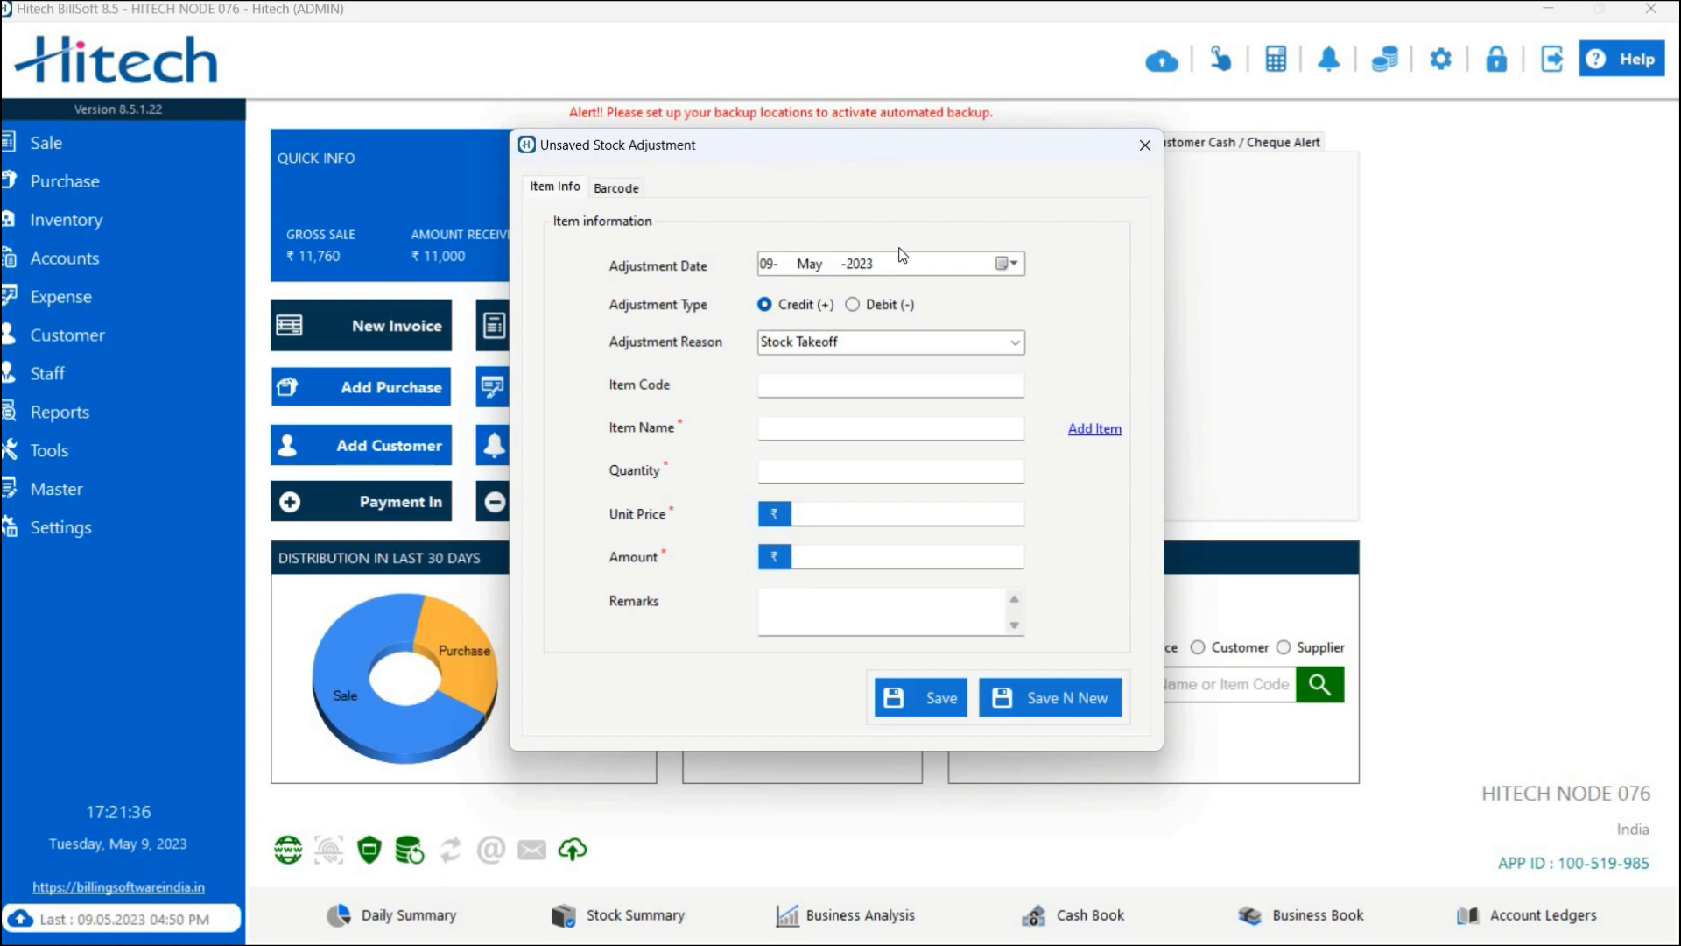
click(1013, 263)
click(1014, 263)
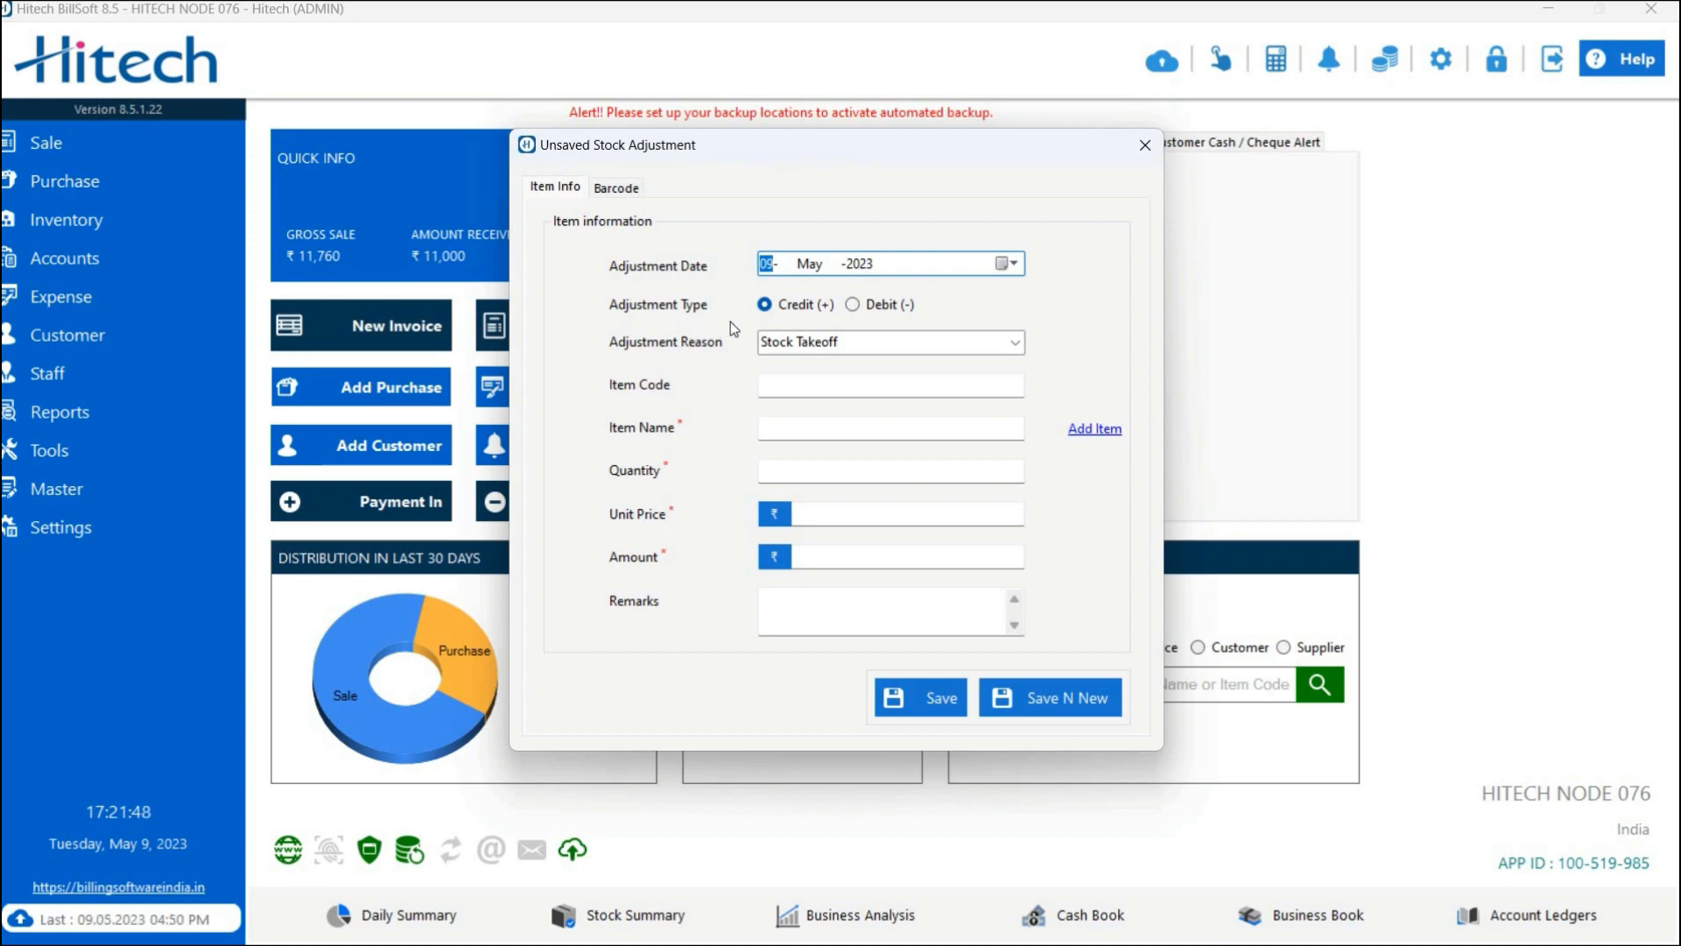
click(846, 309)
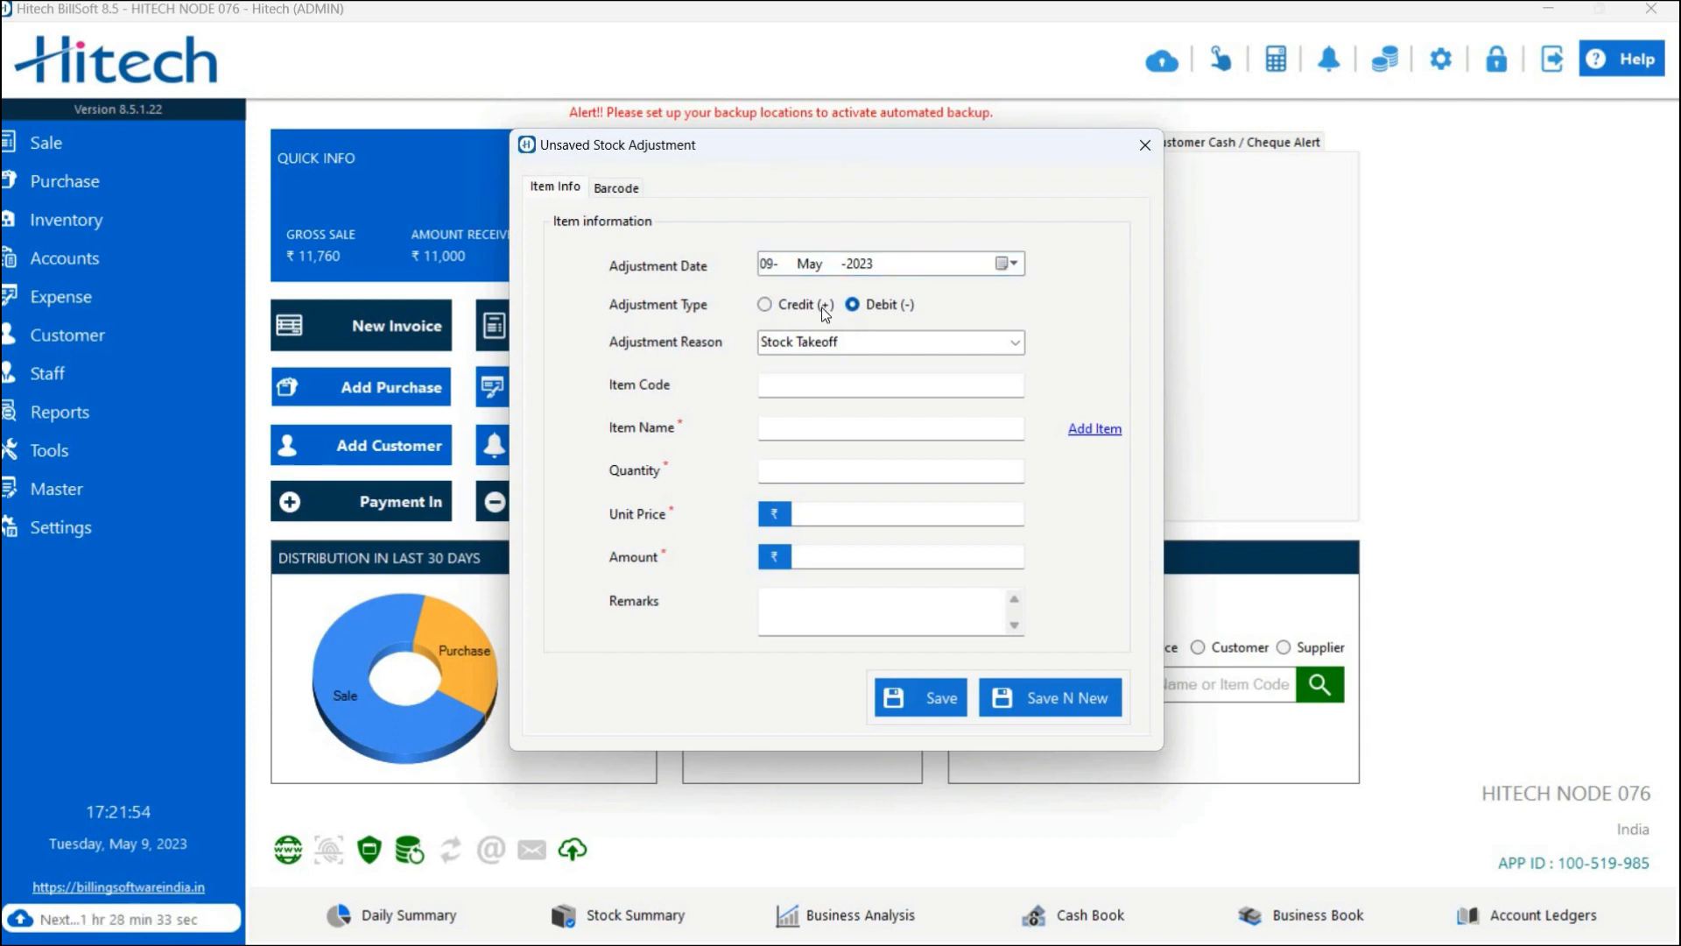
click(821, 307)
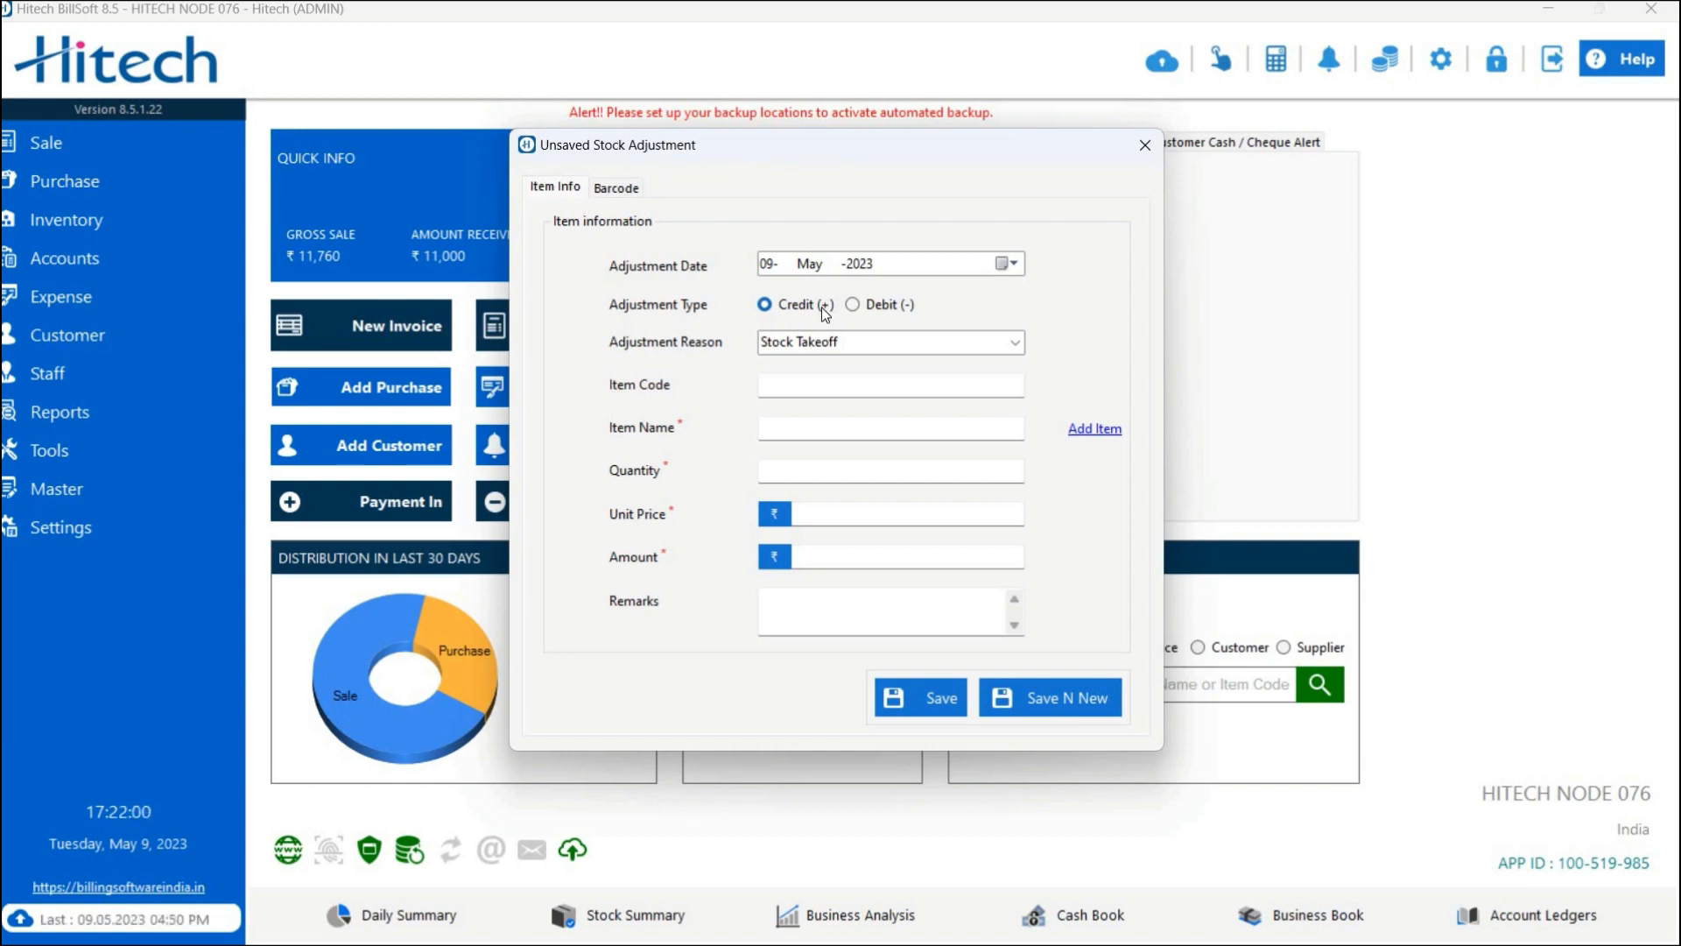
- Try xyz and broken as custom adjustment reasons and leave the adjustment reason blank
click(862, 345)
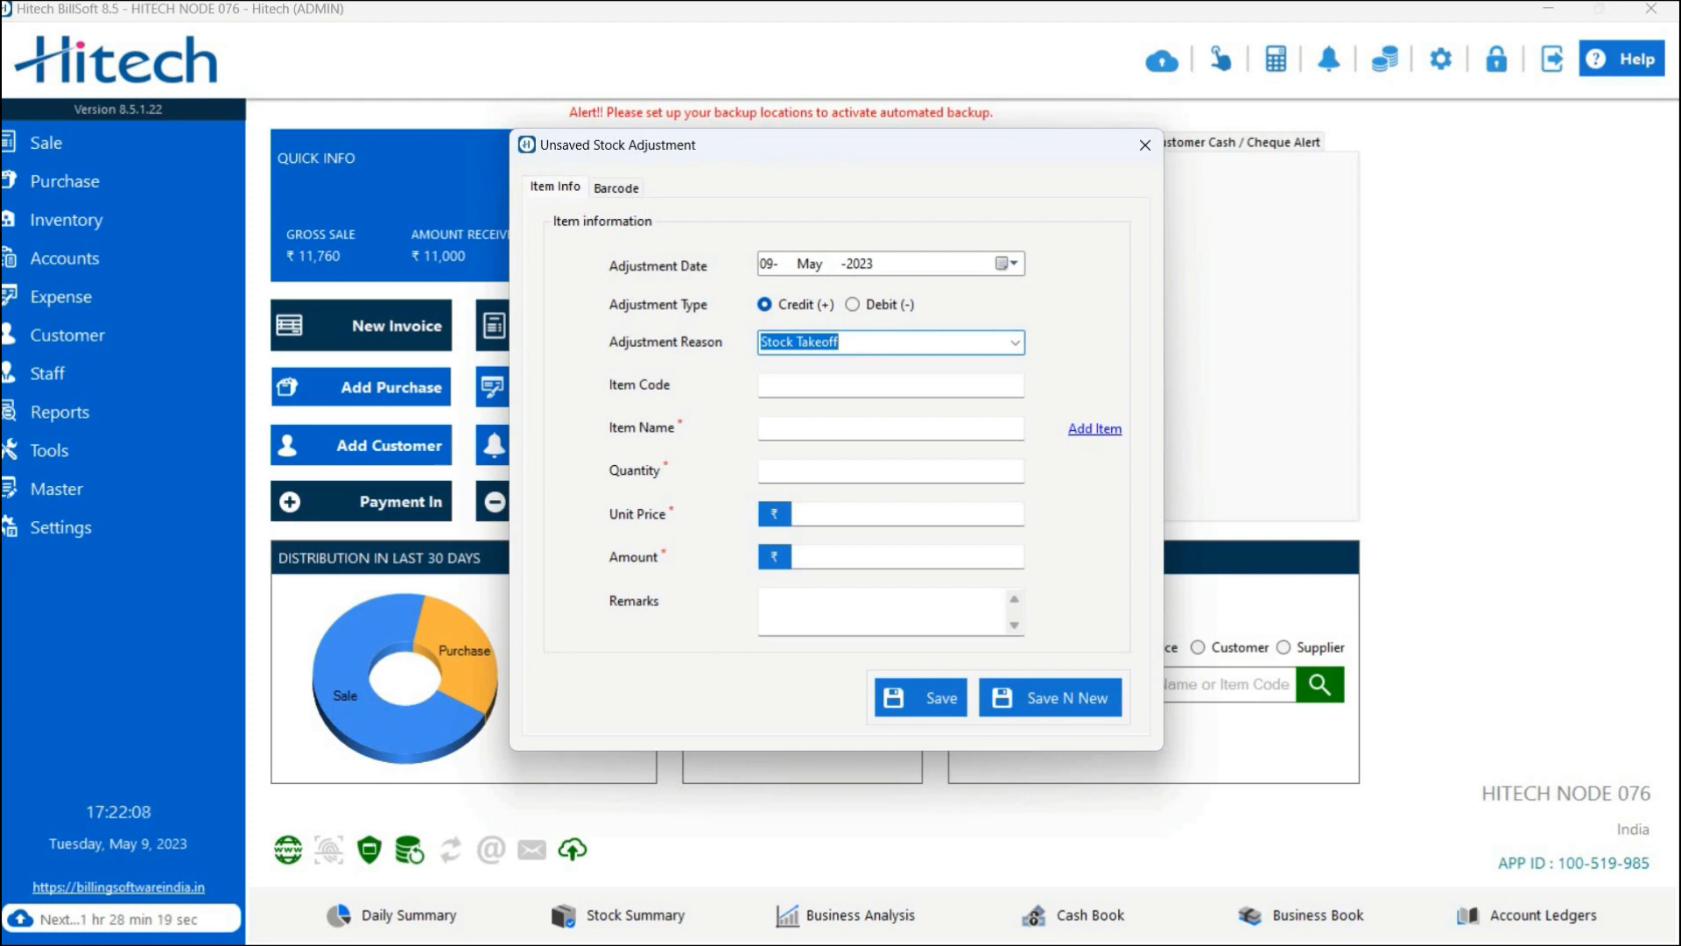
key(BackSpace)
text(xyz)
key(BackSpace)
key(BackSpace)
key(BackSpace)
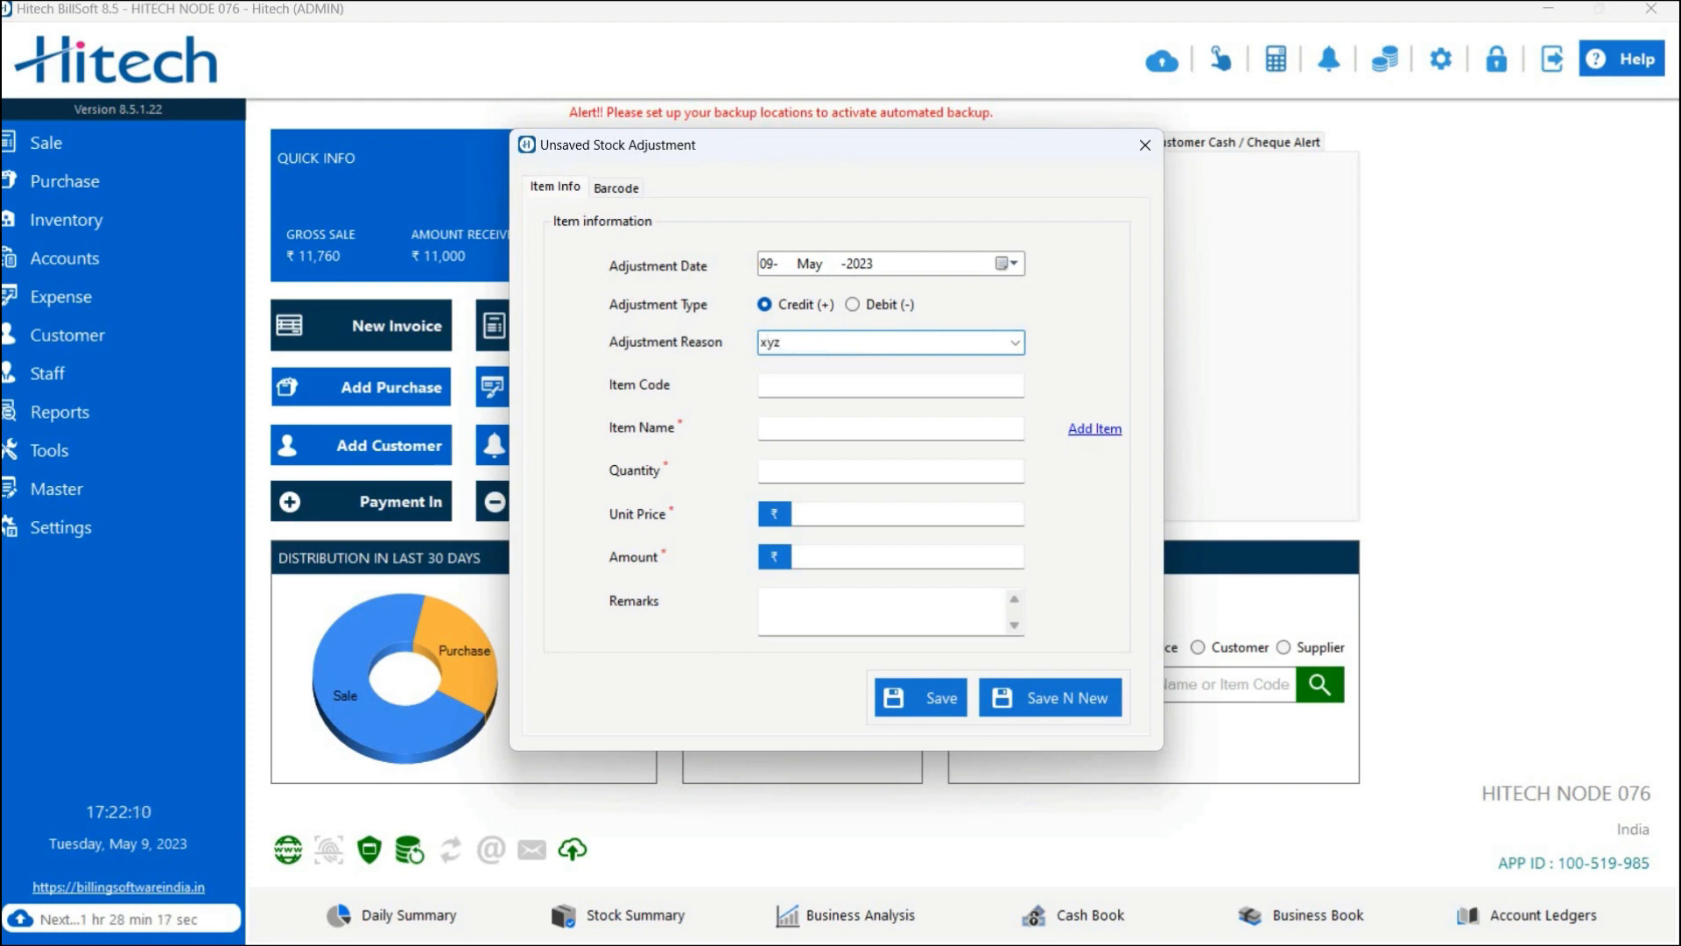
text(broken)
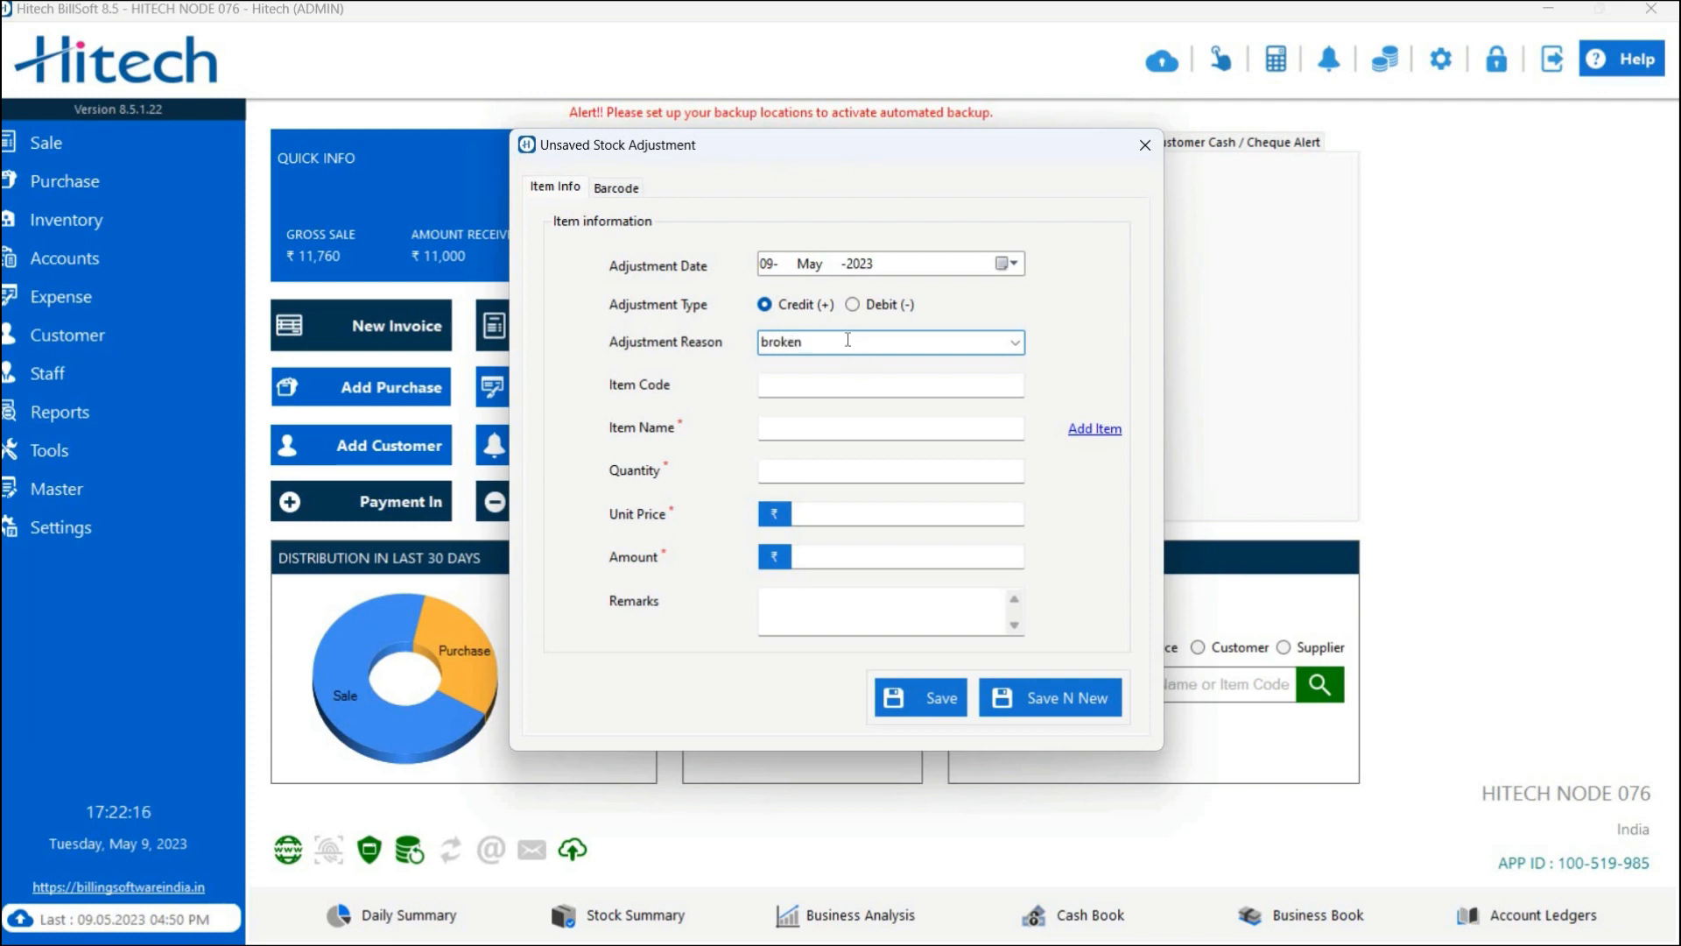
key(BackSpace)
key(BackSpace)
key(BackSpace)
key(BackSpace)
key(BackSpace)
key(BackSpace)
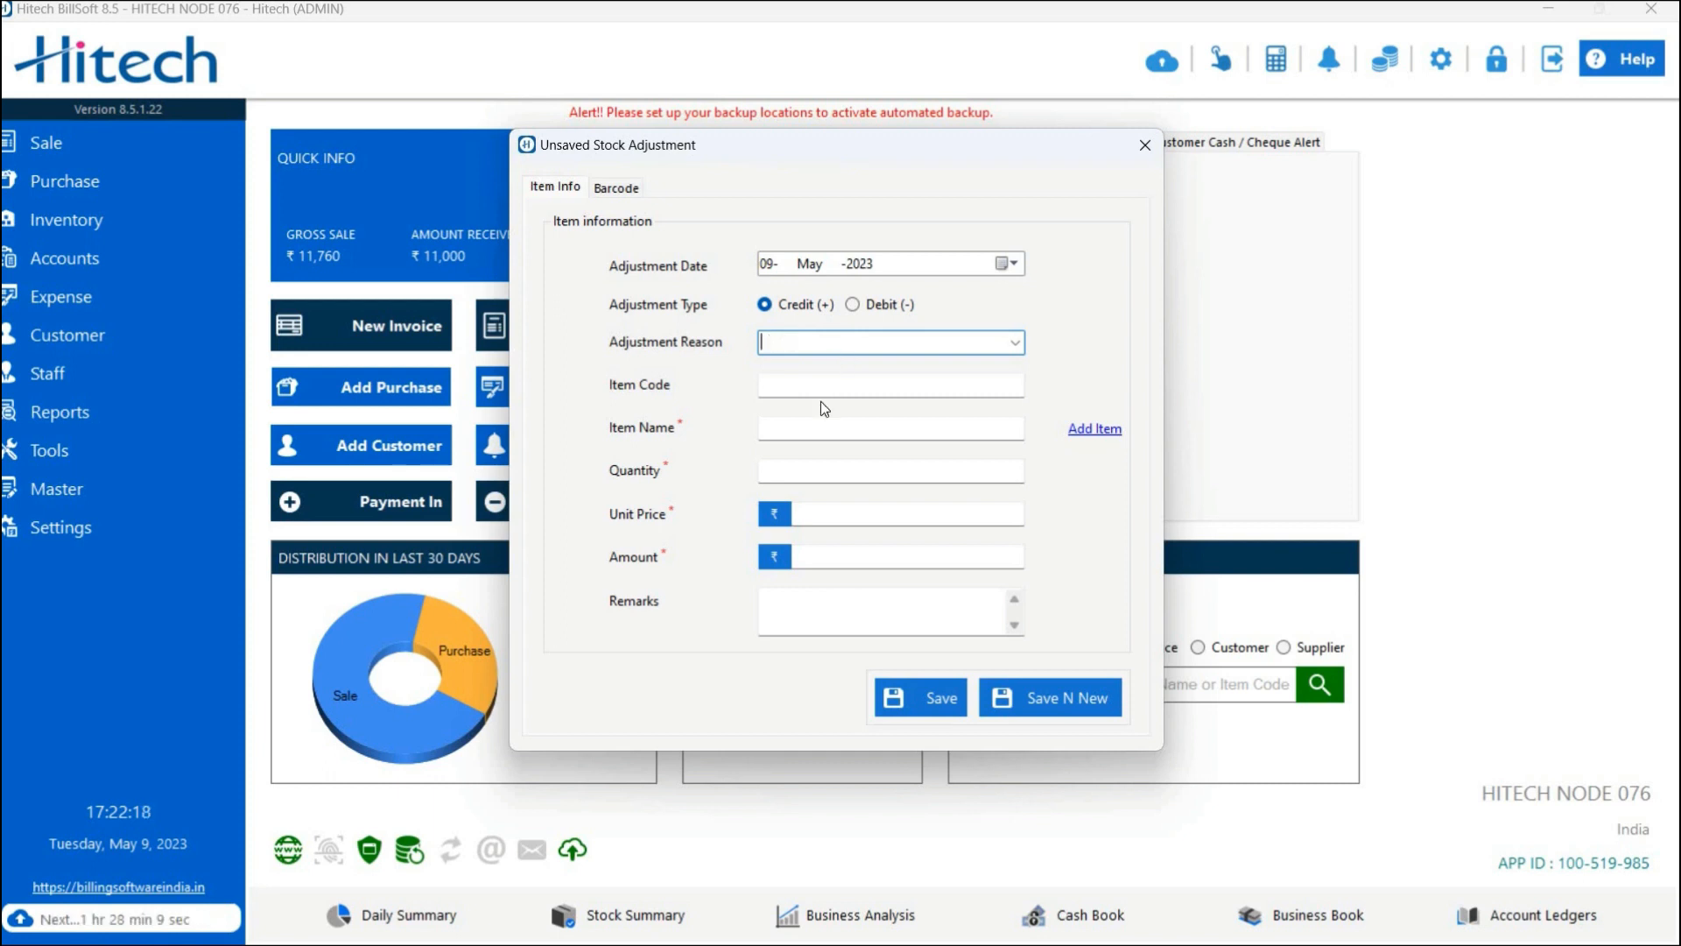
- Choose Lavie as the item for the stock adjustment and open its quantity for editing
click(810, 386)
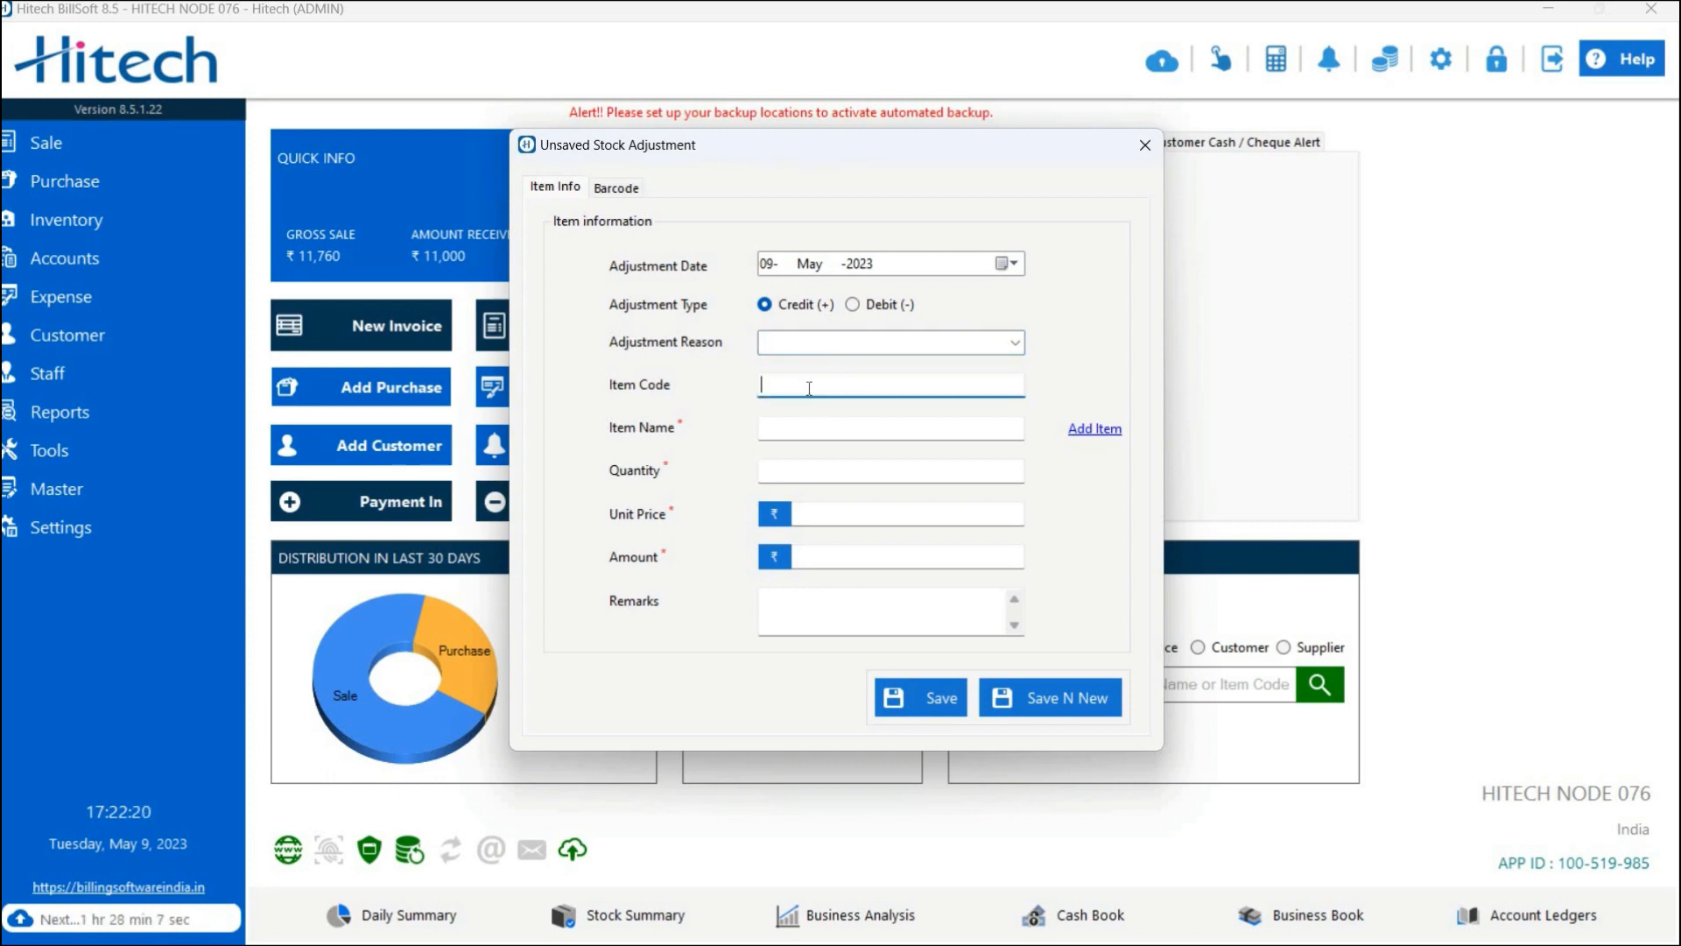
text(012)
click(806, 424)
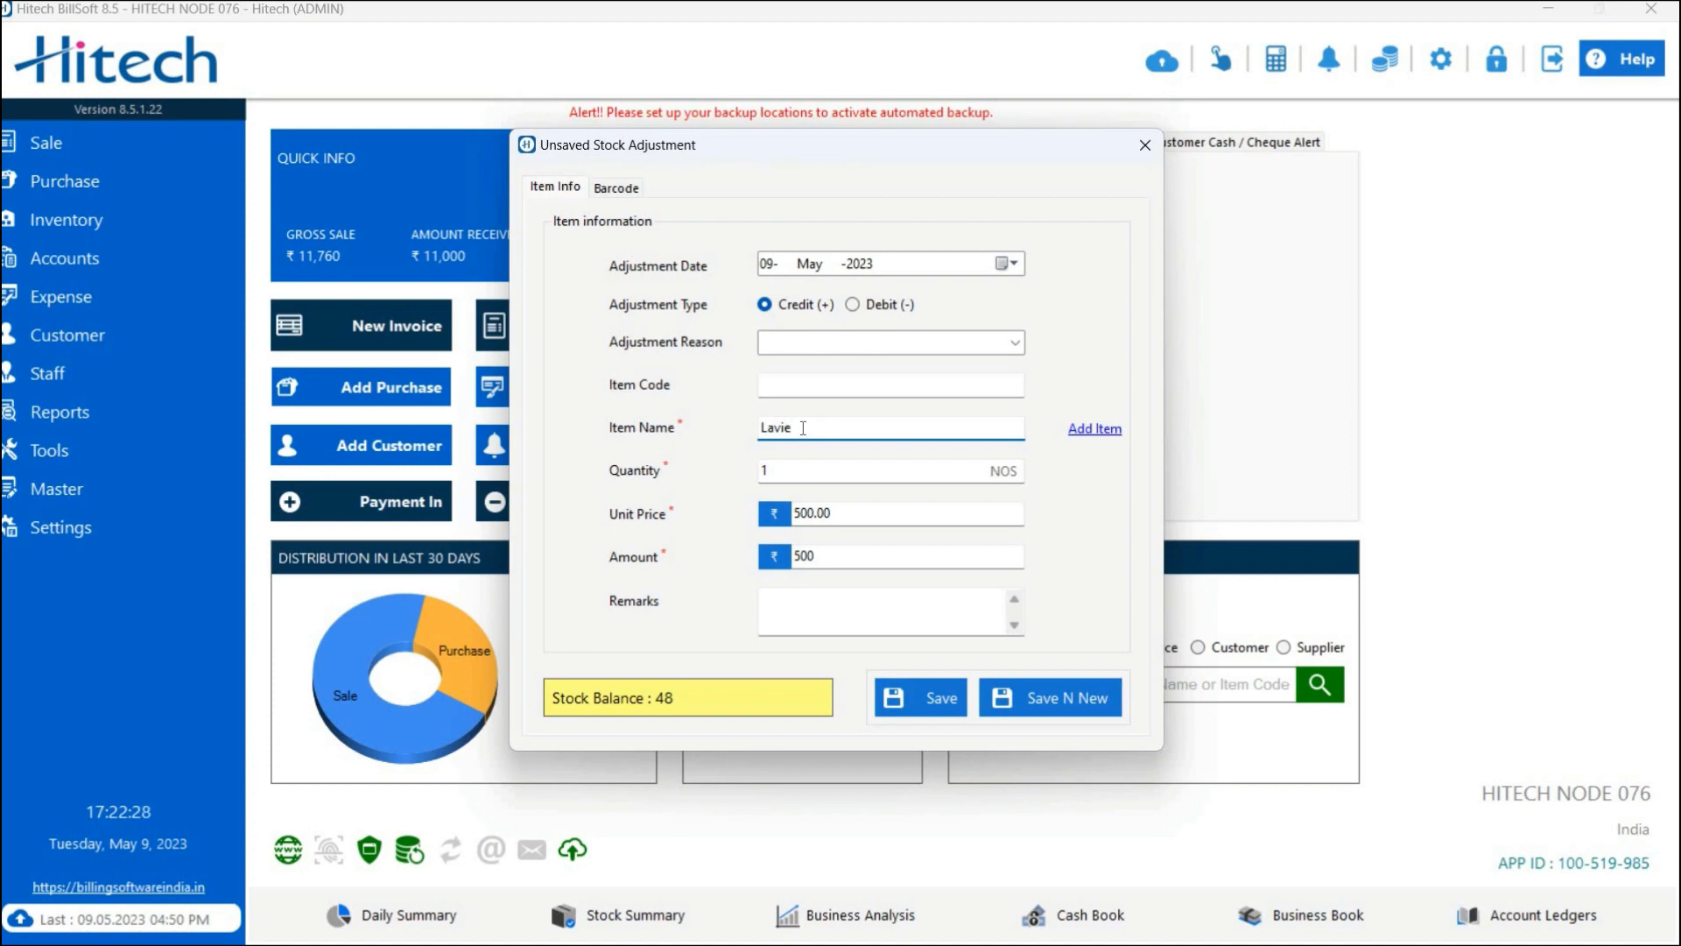
key(BackSpace)
key(BackSpace)
key(BackSpace)
key(BackSpace)
text(lavie)
click(821, 451)
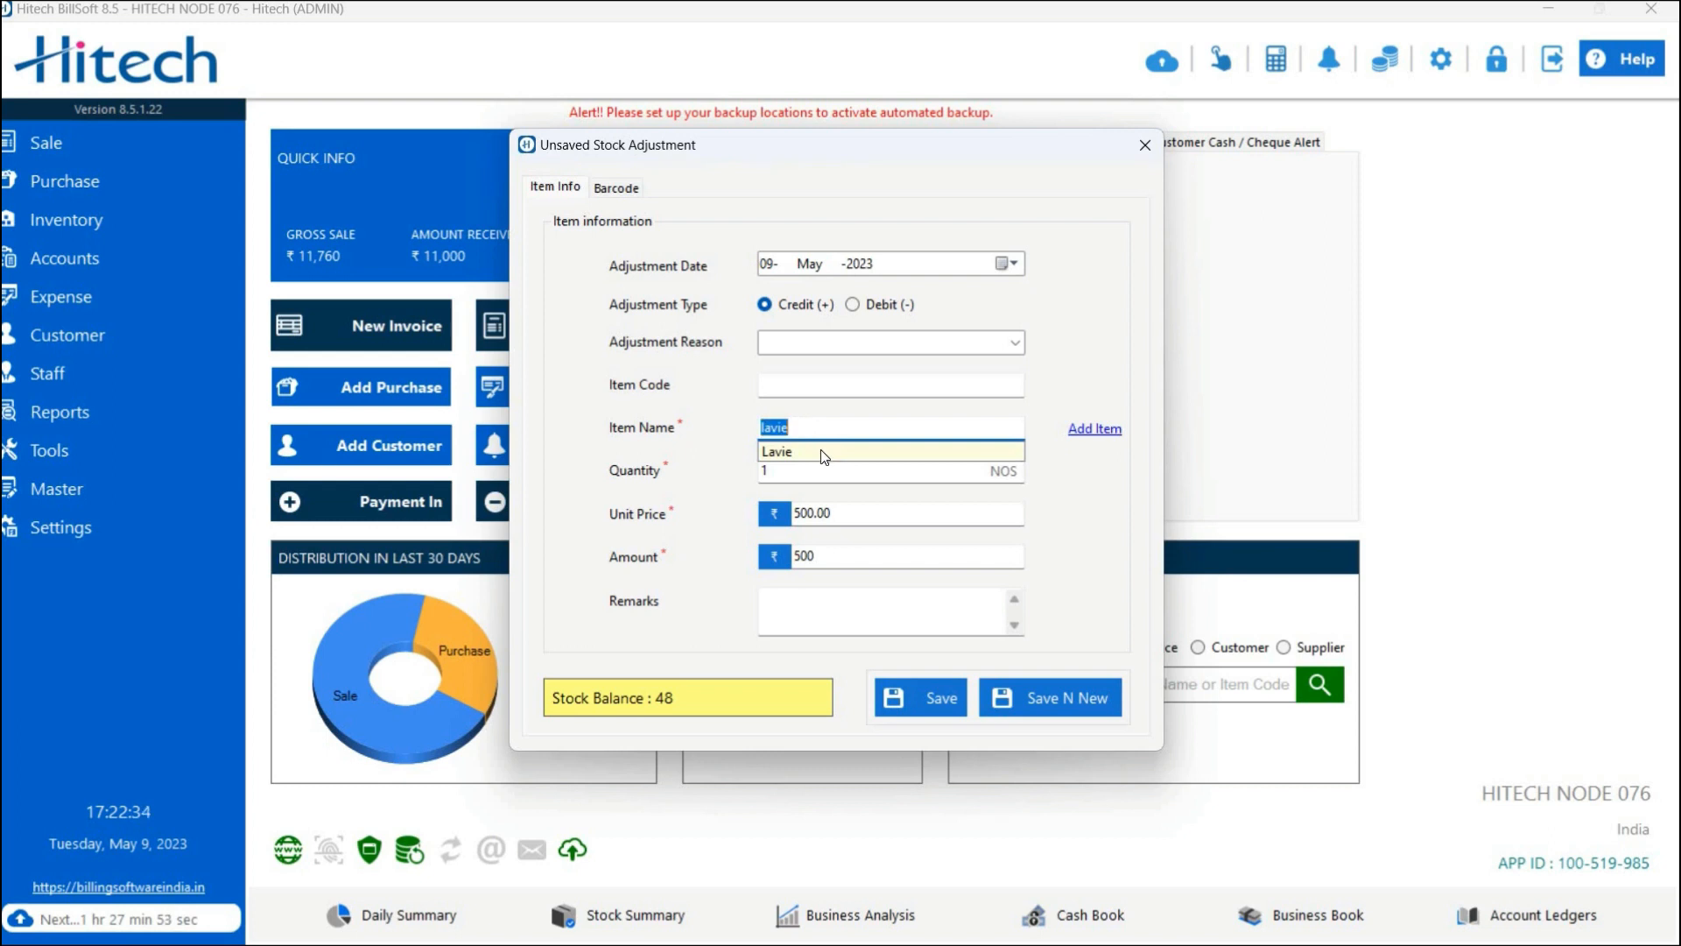
click(821, 451)
click(809, 477)
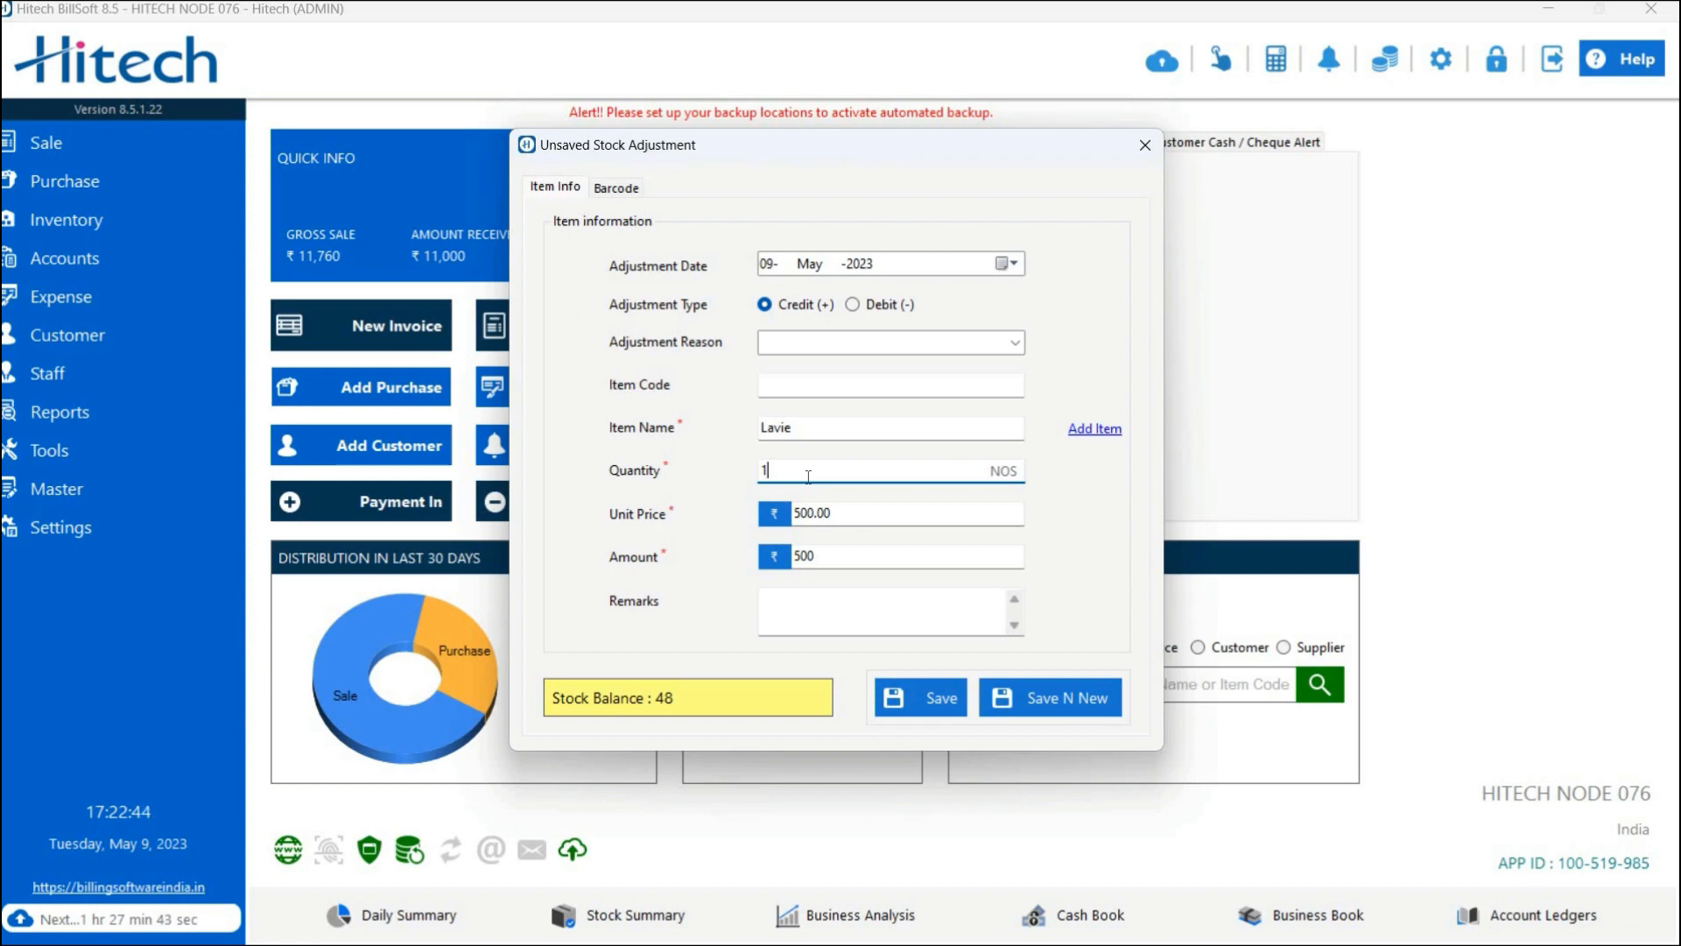
- Set the Lavie adjustment quantity to 12, save the stock adjustment and close its window
text(2)
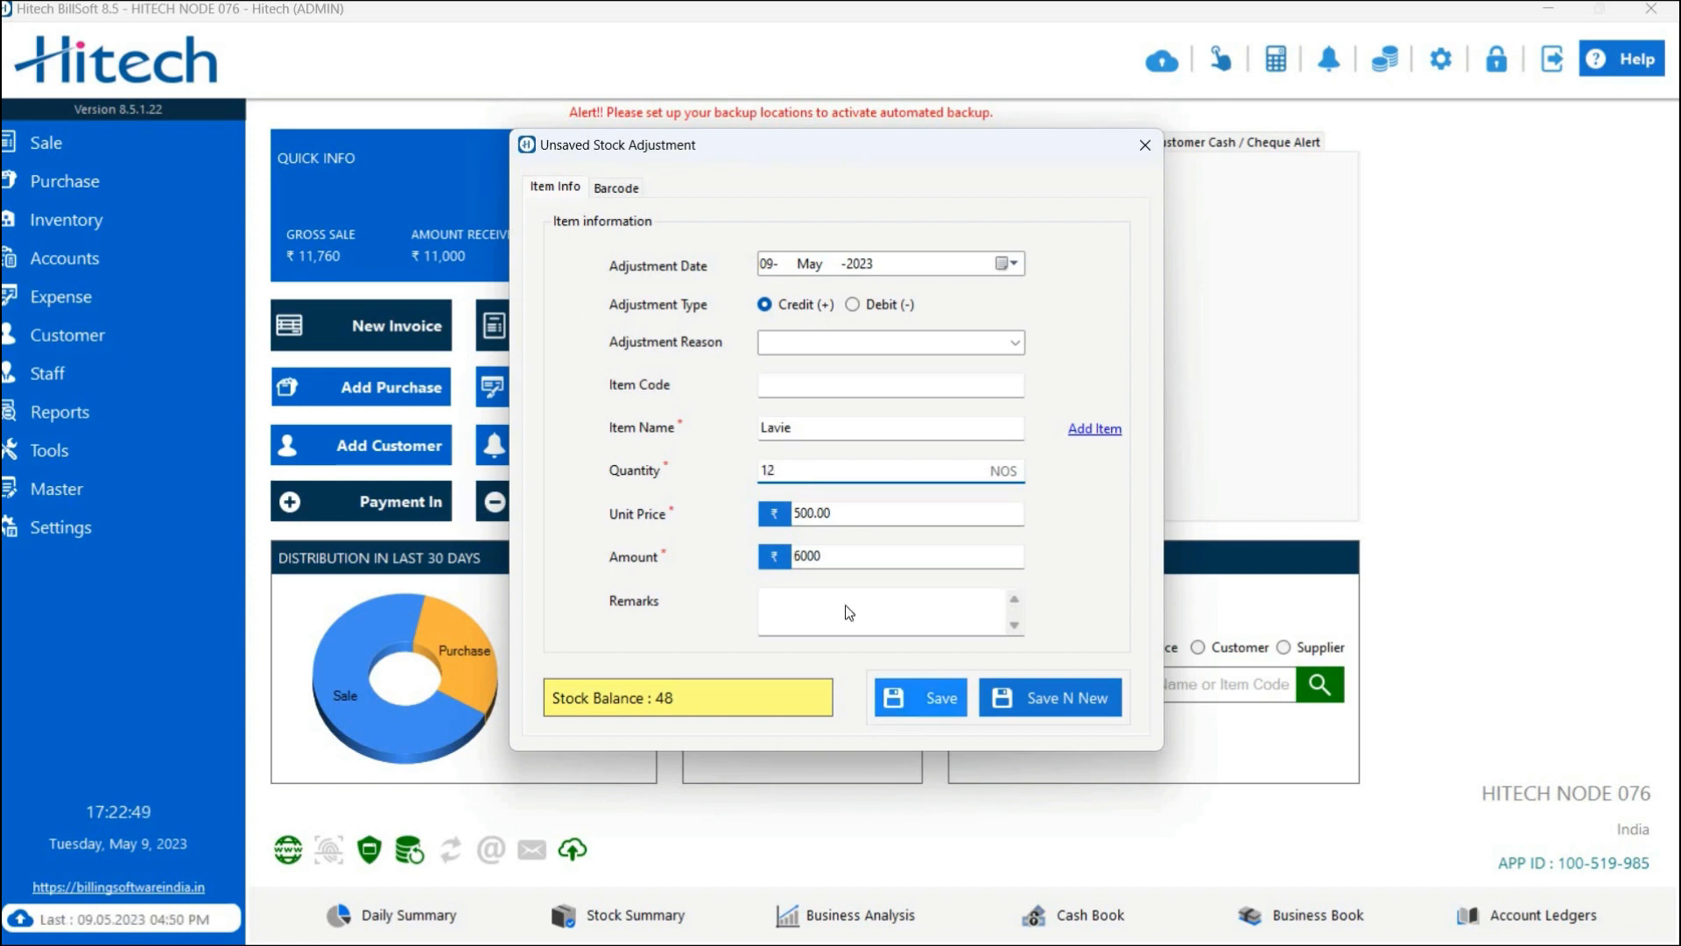
click(921, 698)
click(885, 533)
click(966, 534)
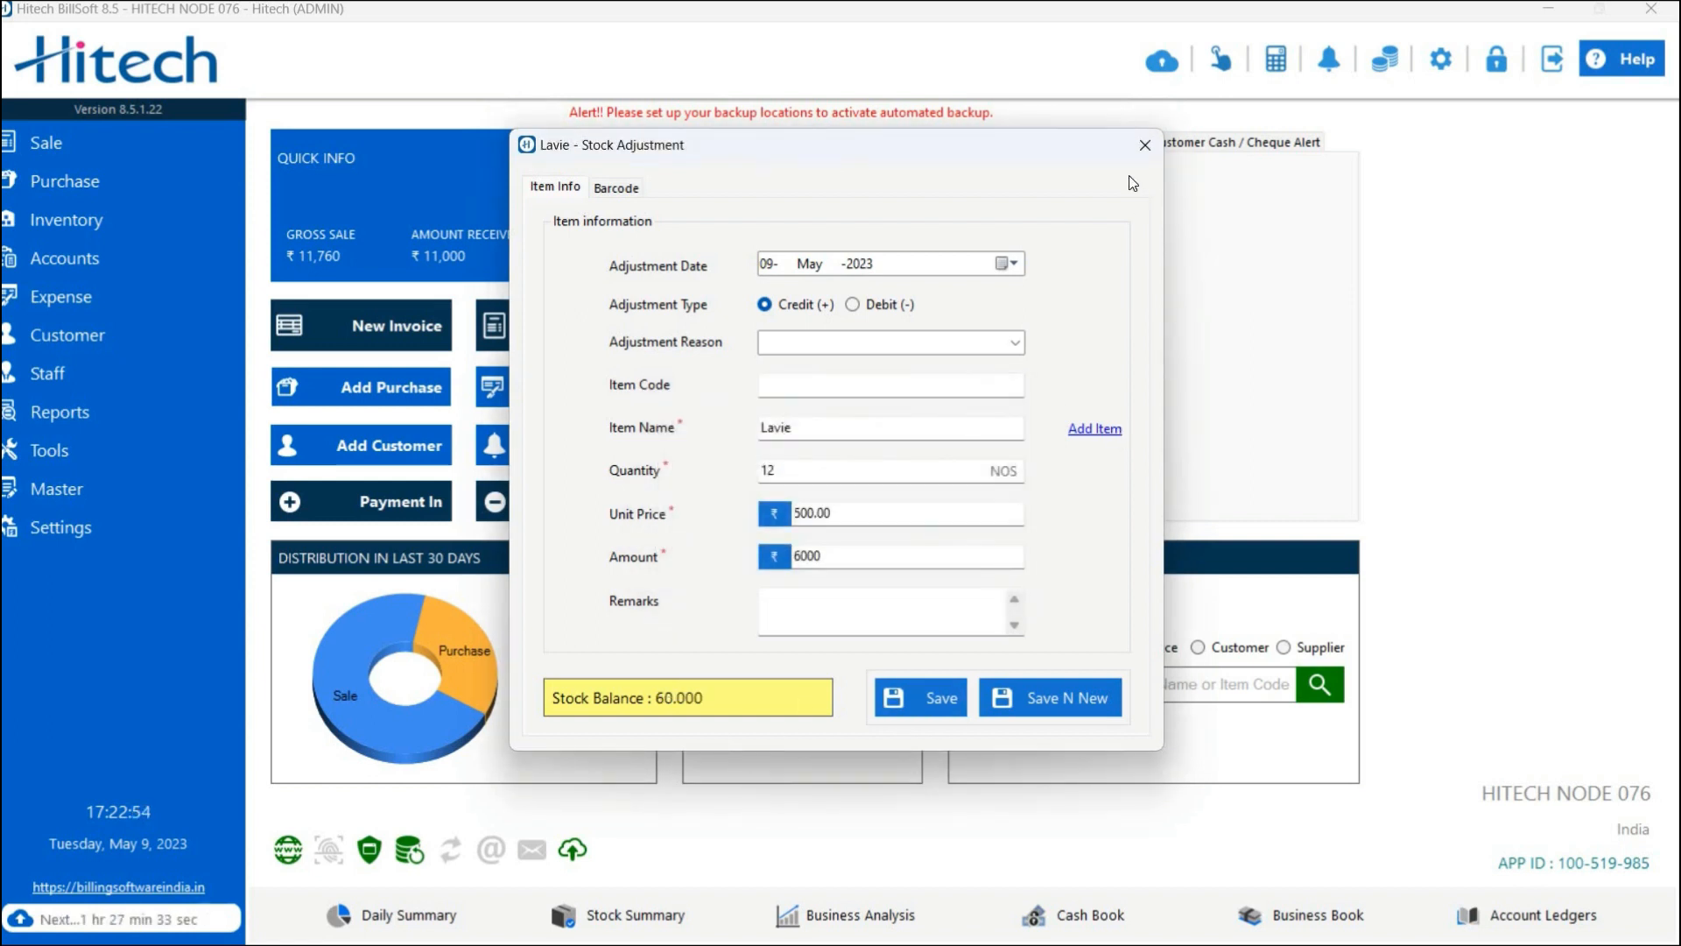
click(1145, 145)
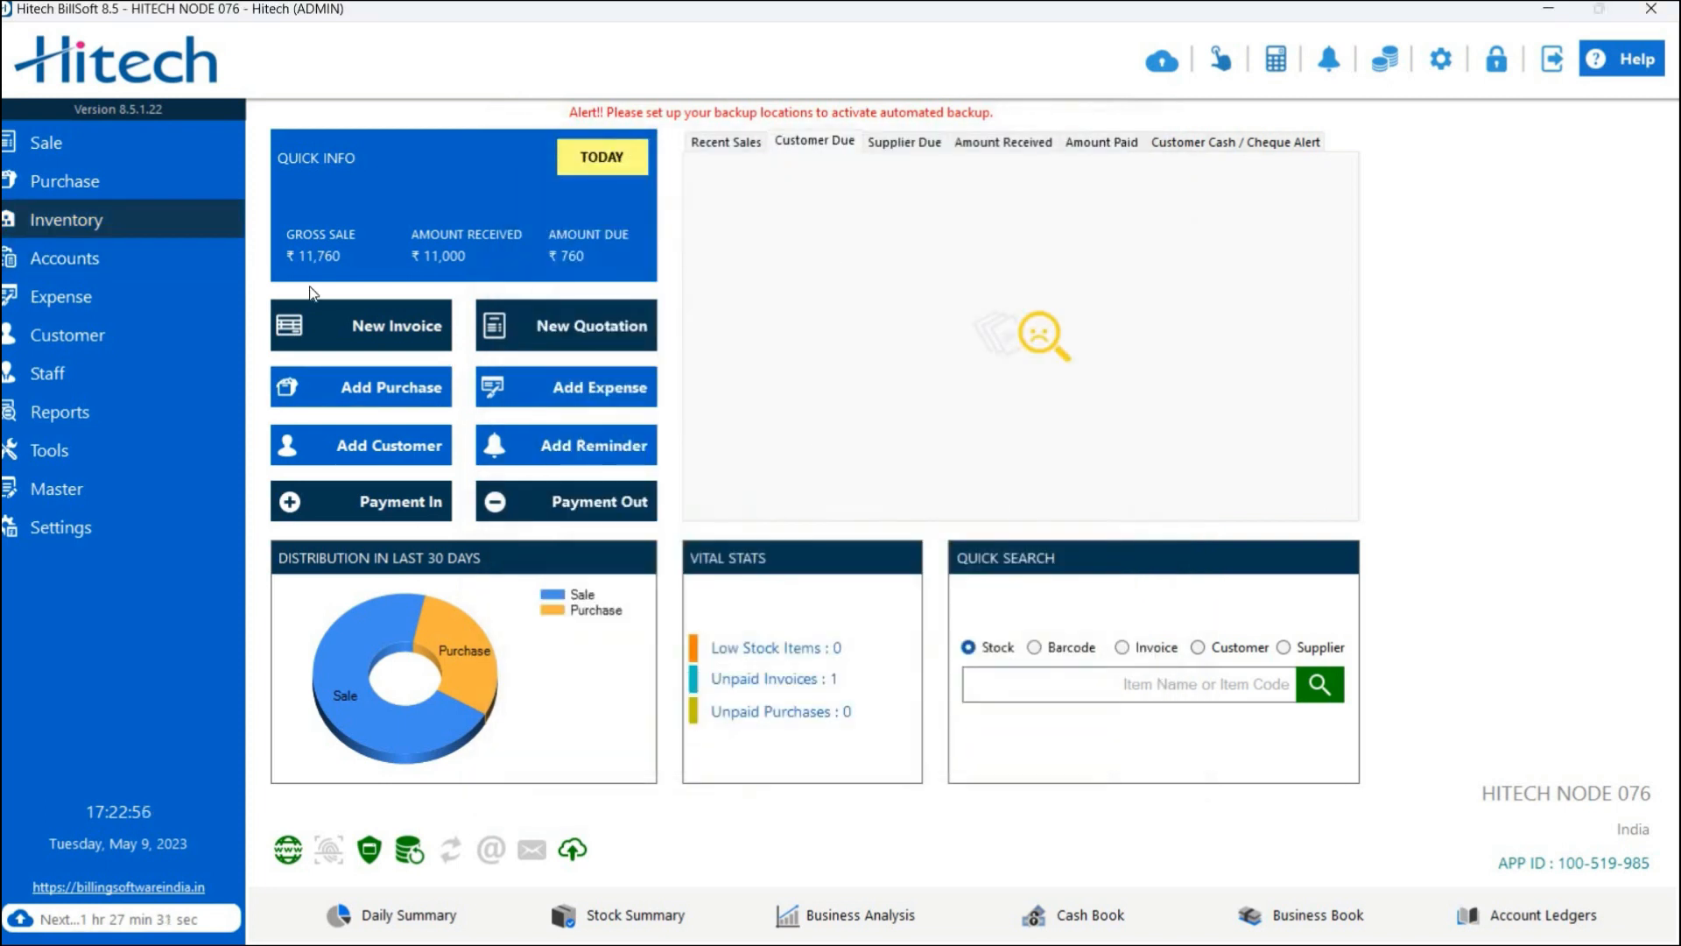
- View the physical stock reconciliation form for inventory and close it without entering any item
click(210, 220)
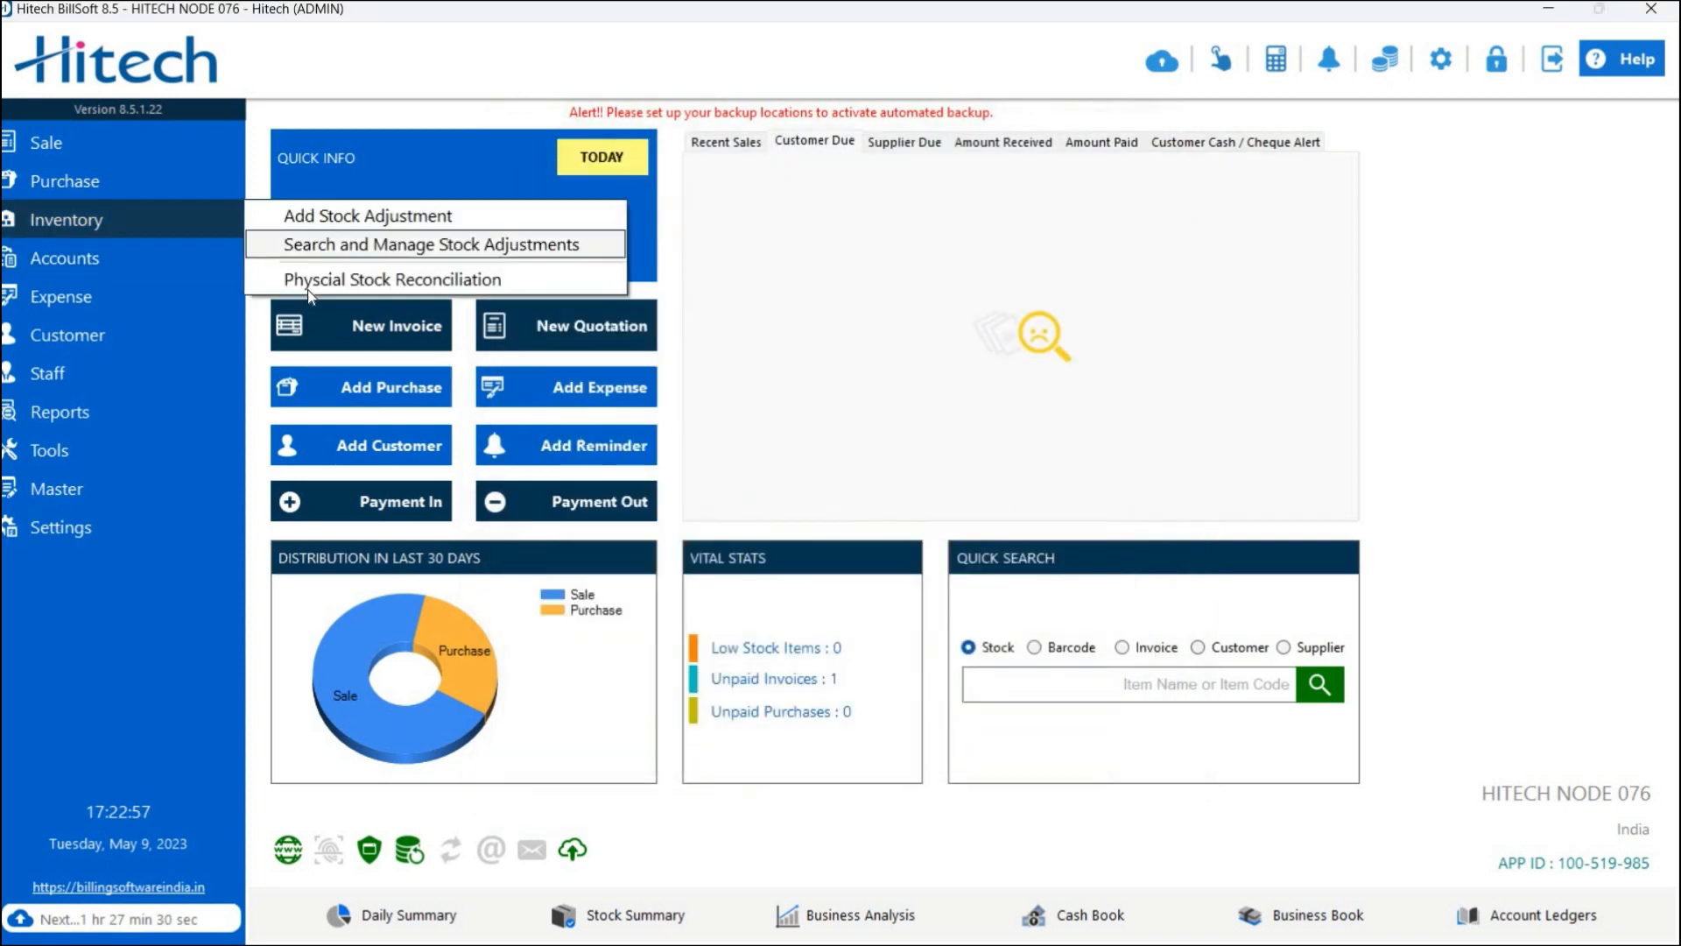
click(417, 282)
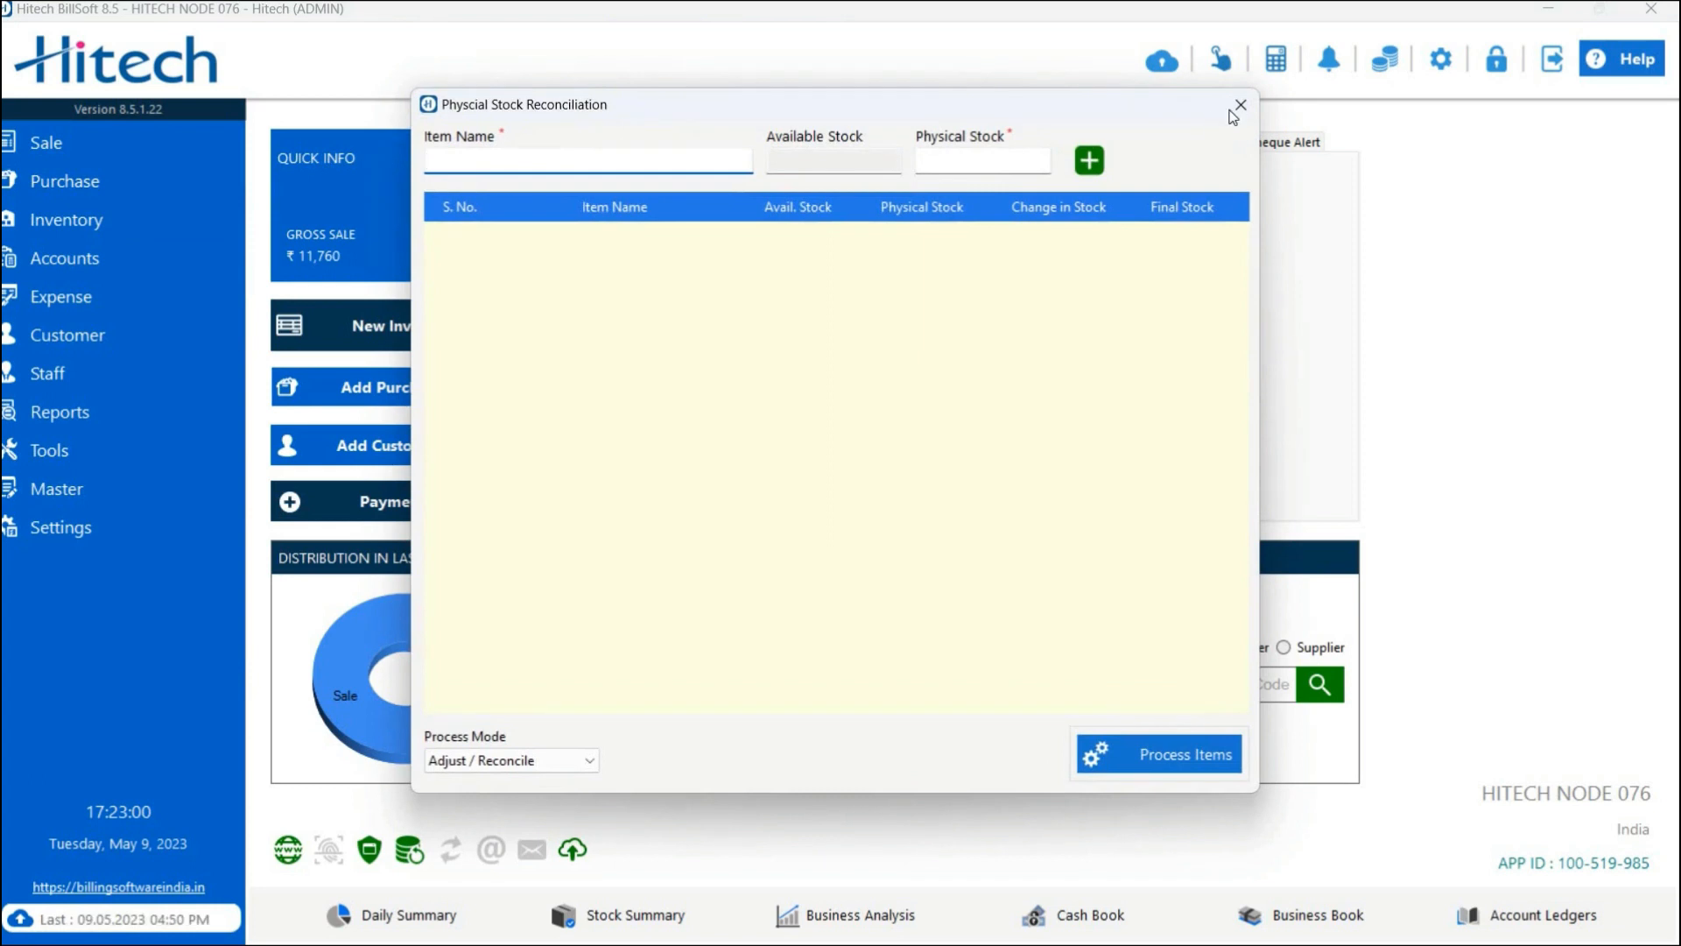
click(1241, 104)
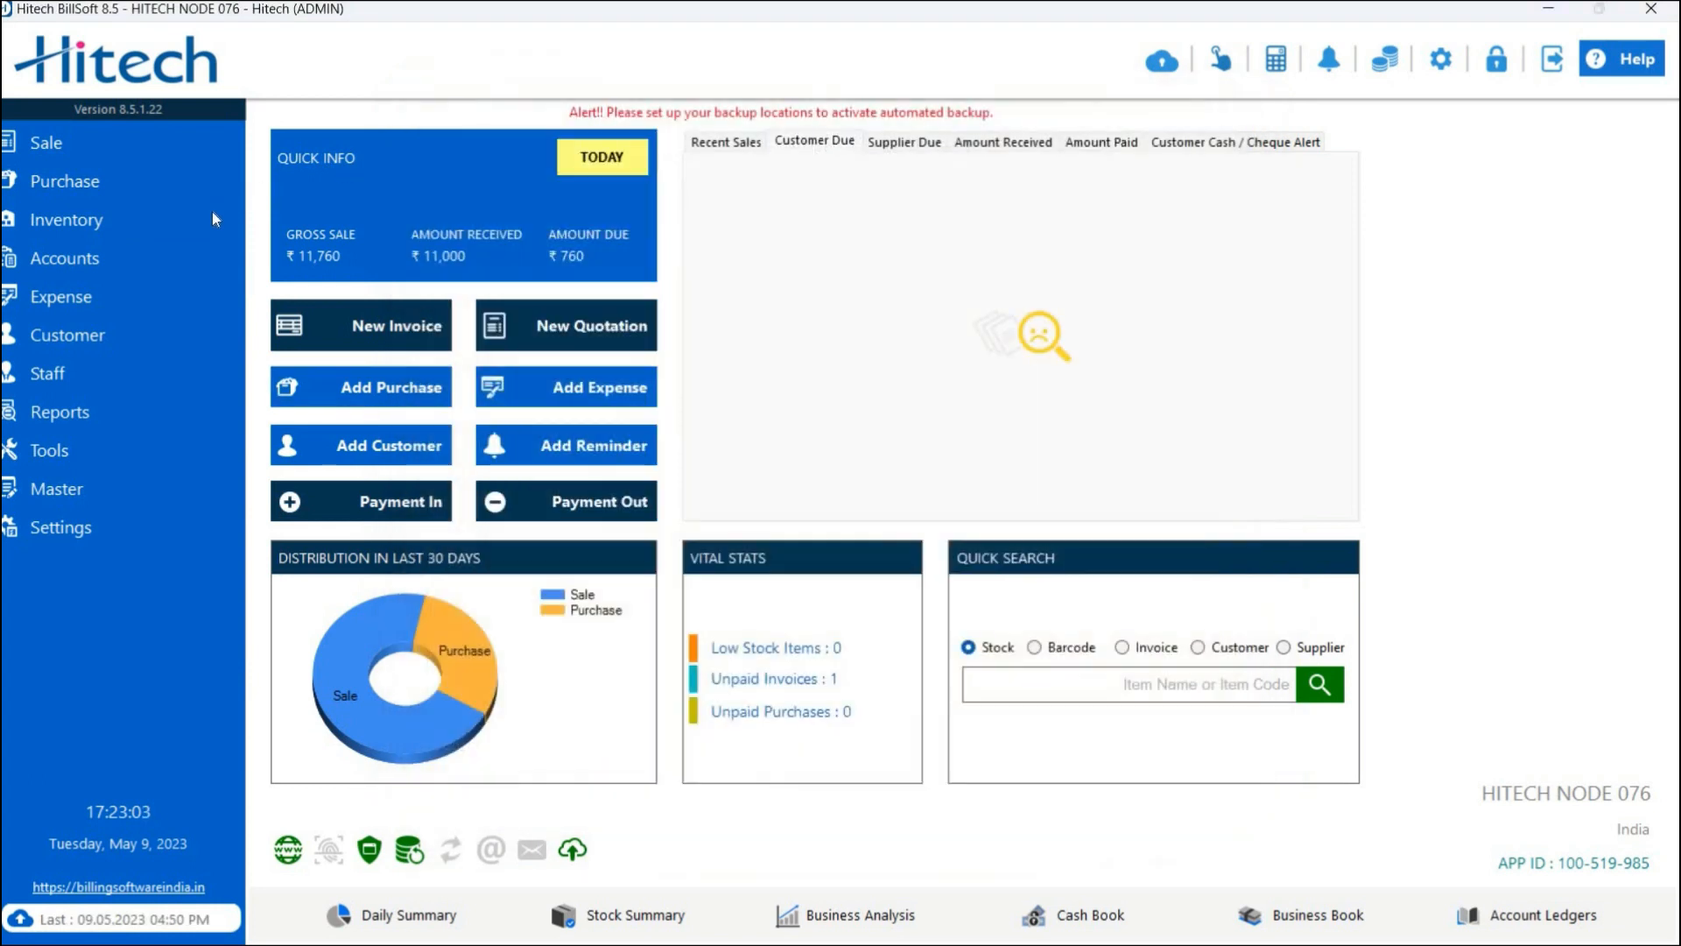
- View the search and management window for stock adjustments, and close it
click(212, 219)
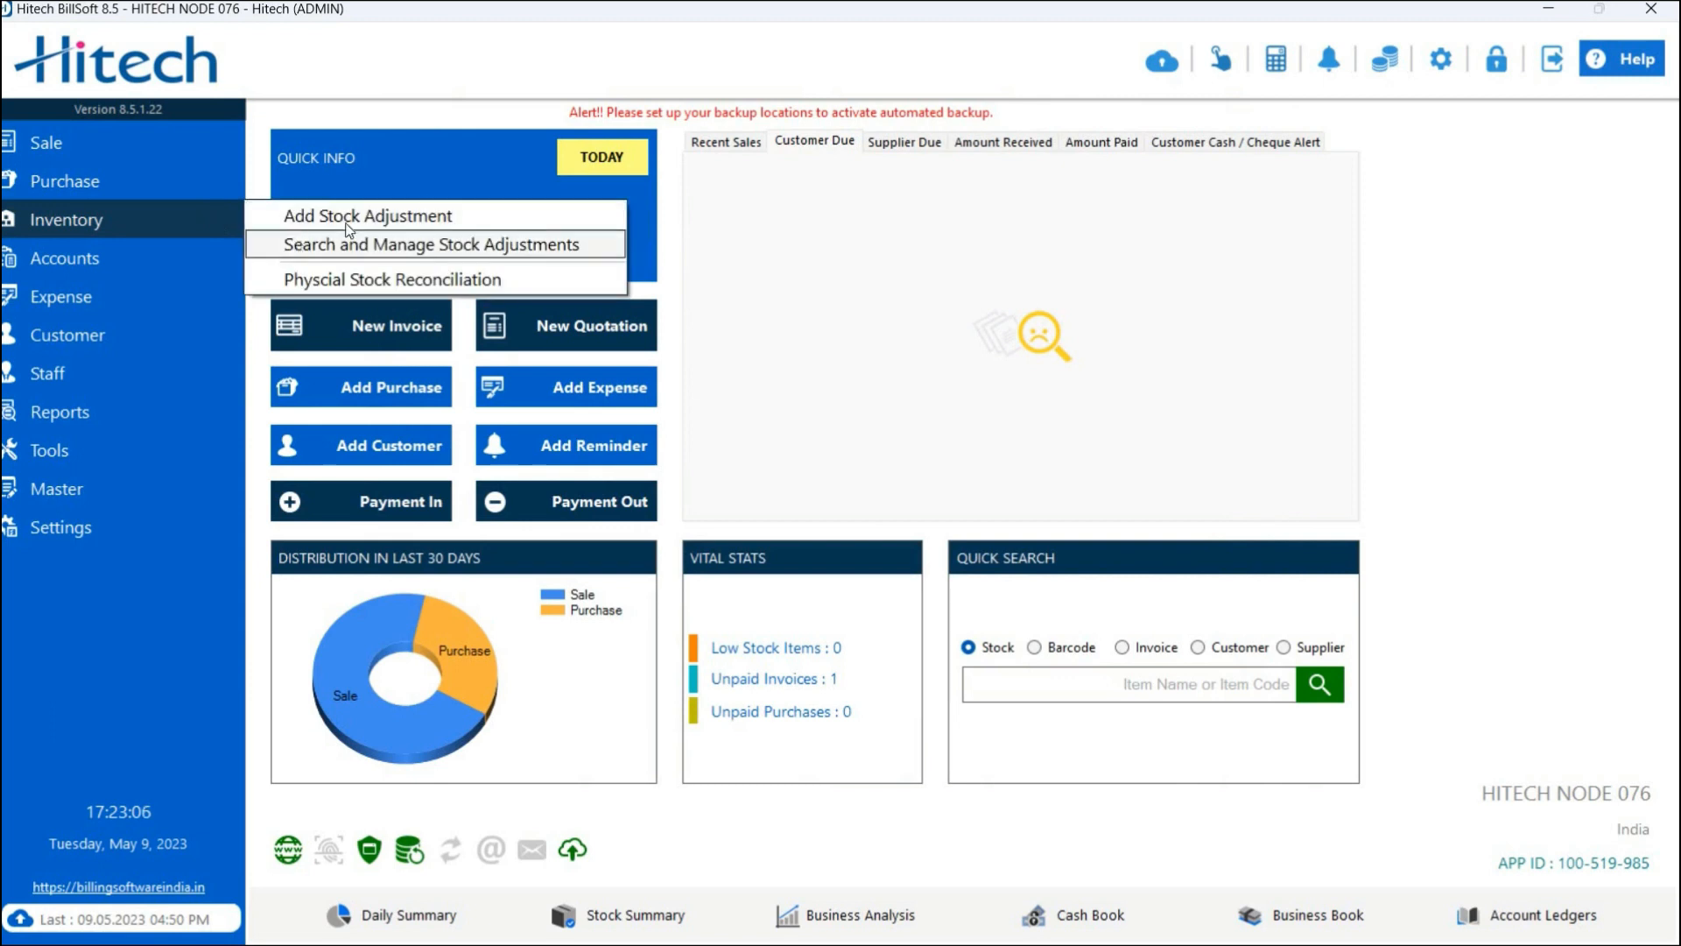
click(350, 242)
click(1449, 67)
click(99, 262)
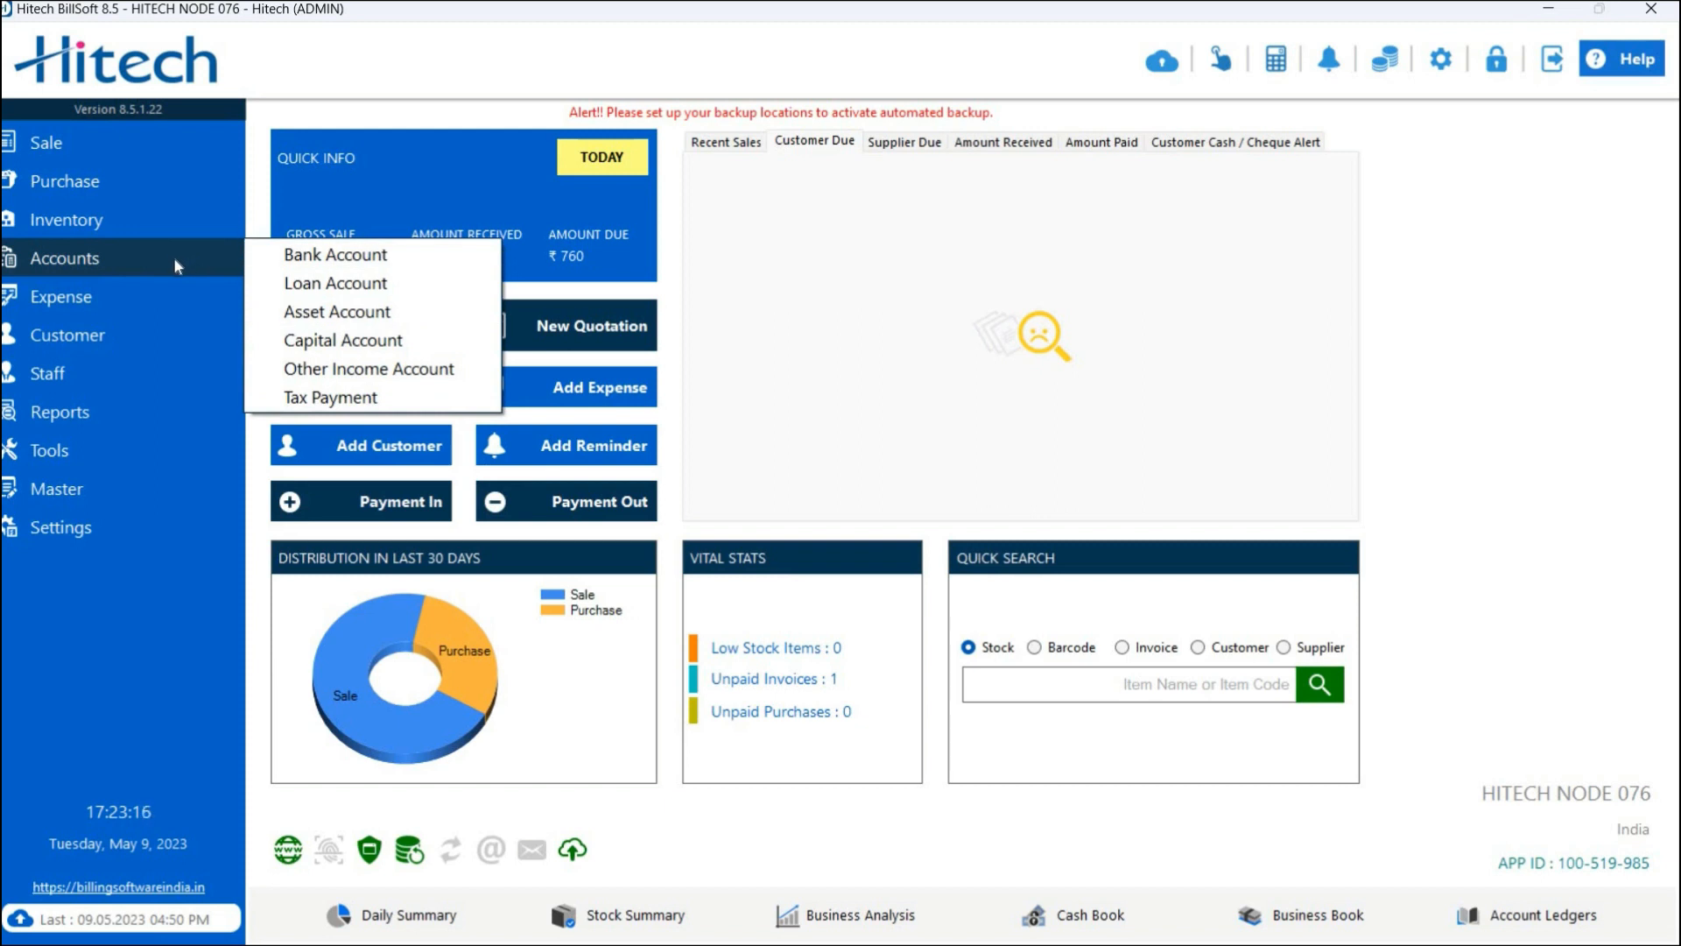
mouse_move(129, 292)
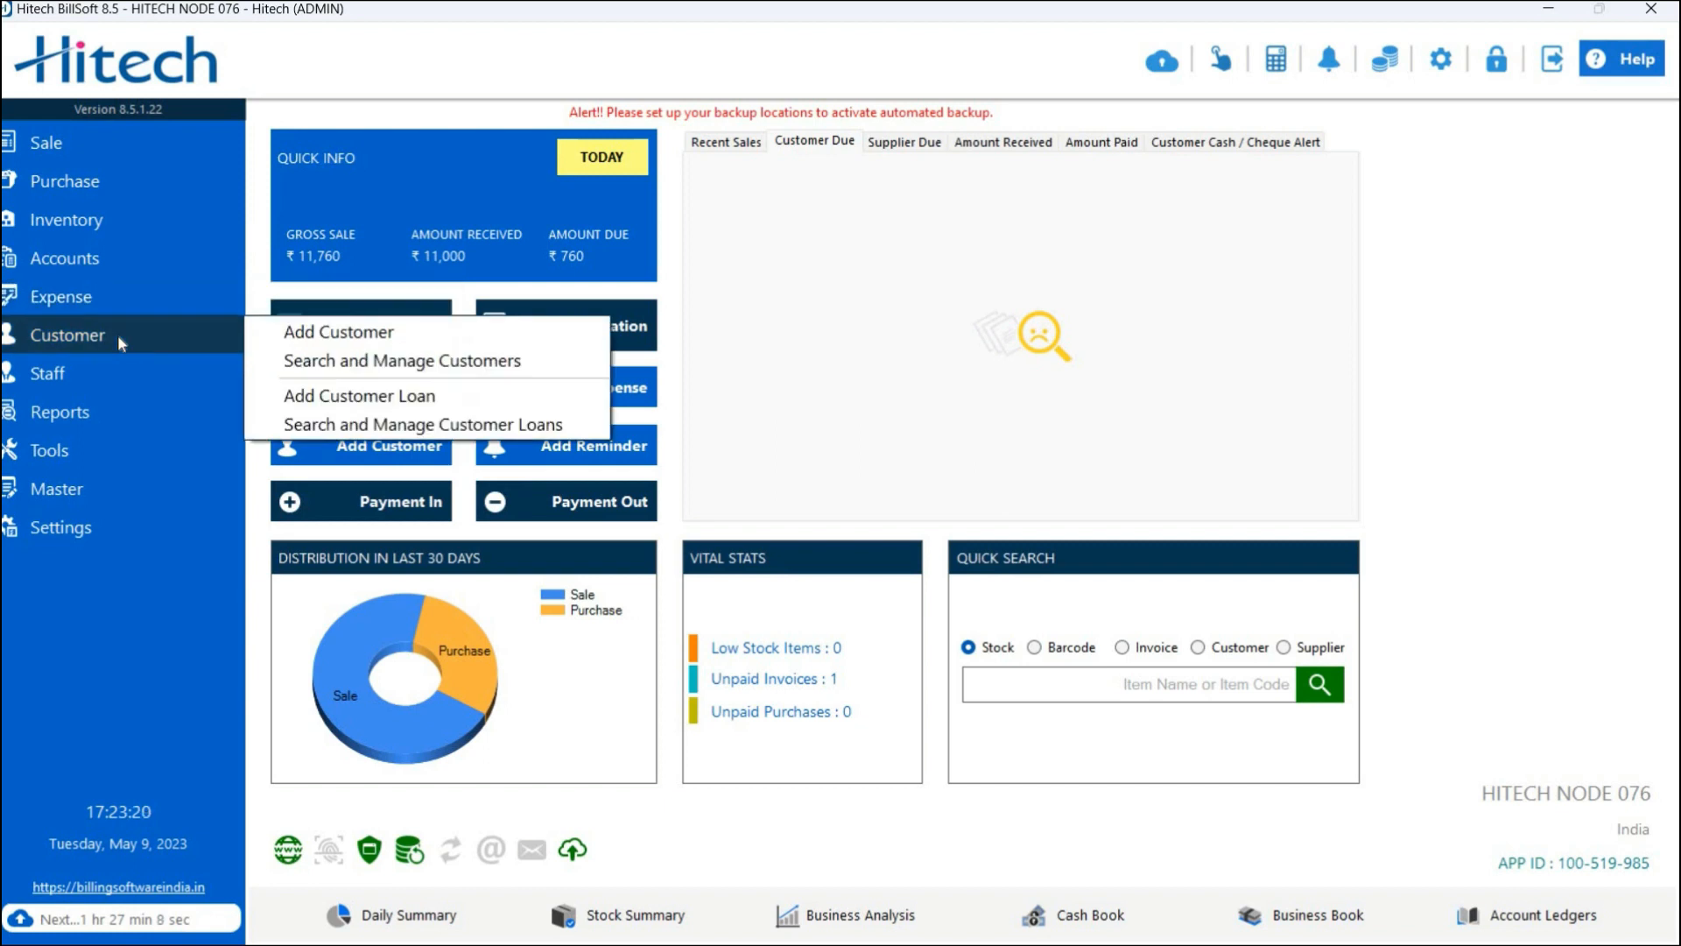
mouse_move(98, 408)
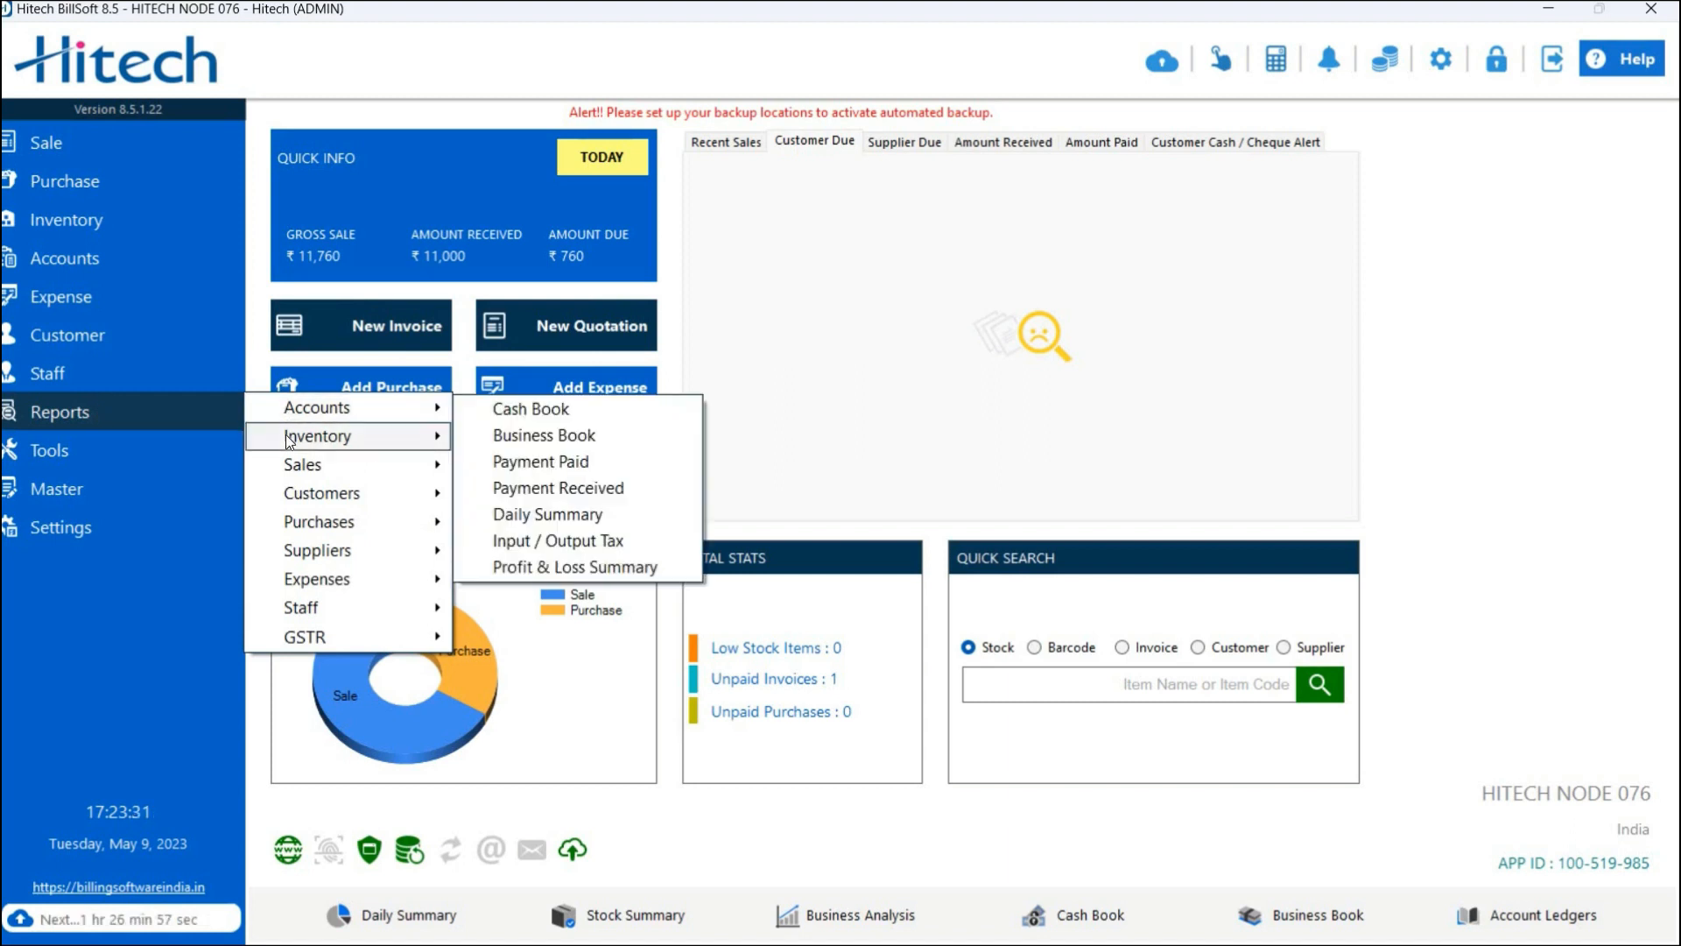
mouse_move(289, 442)
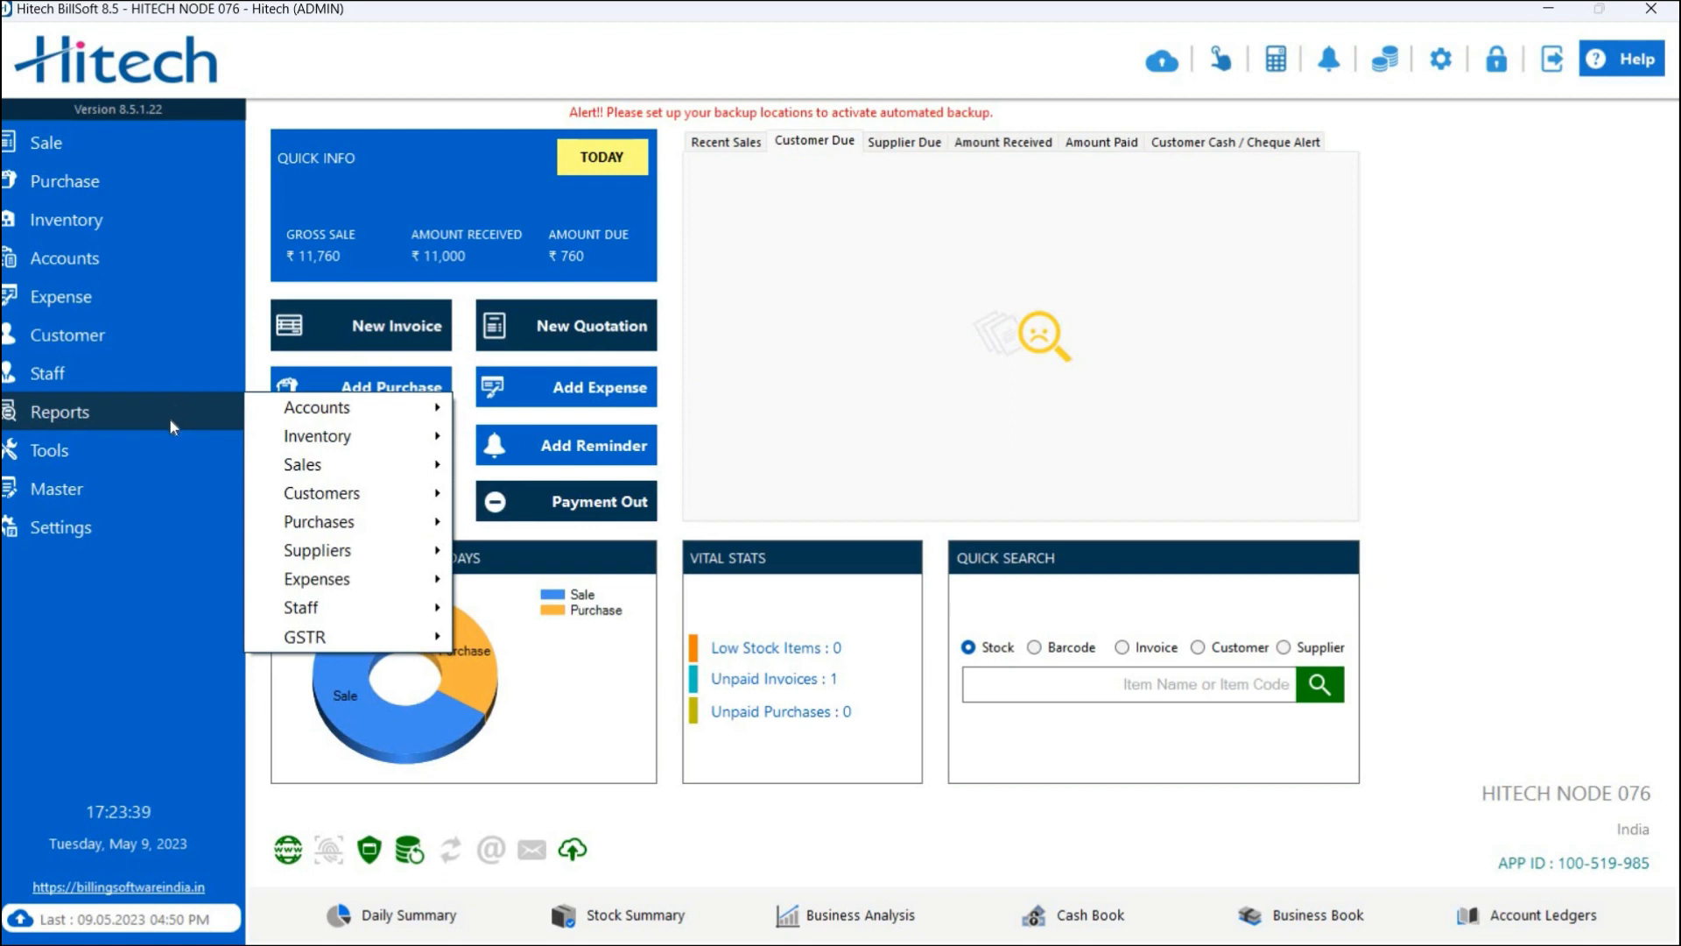
mouse_move(128, 459)
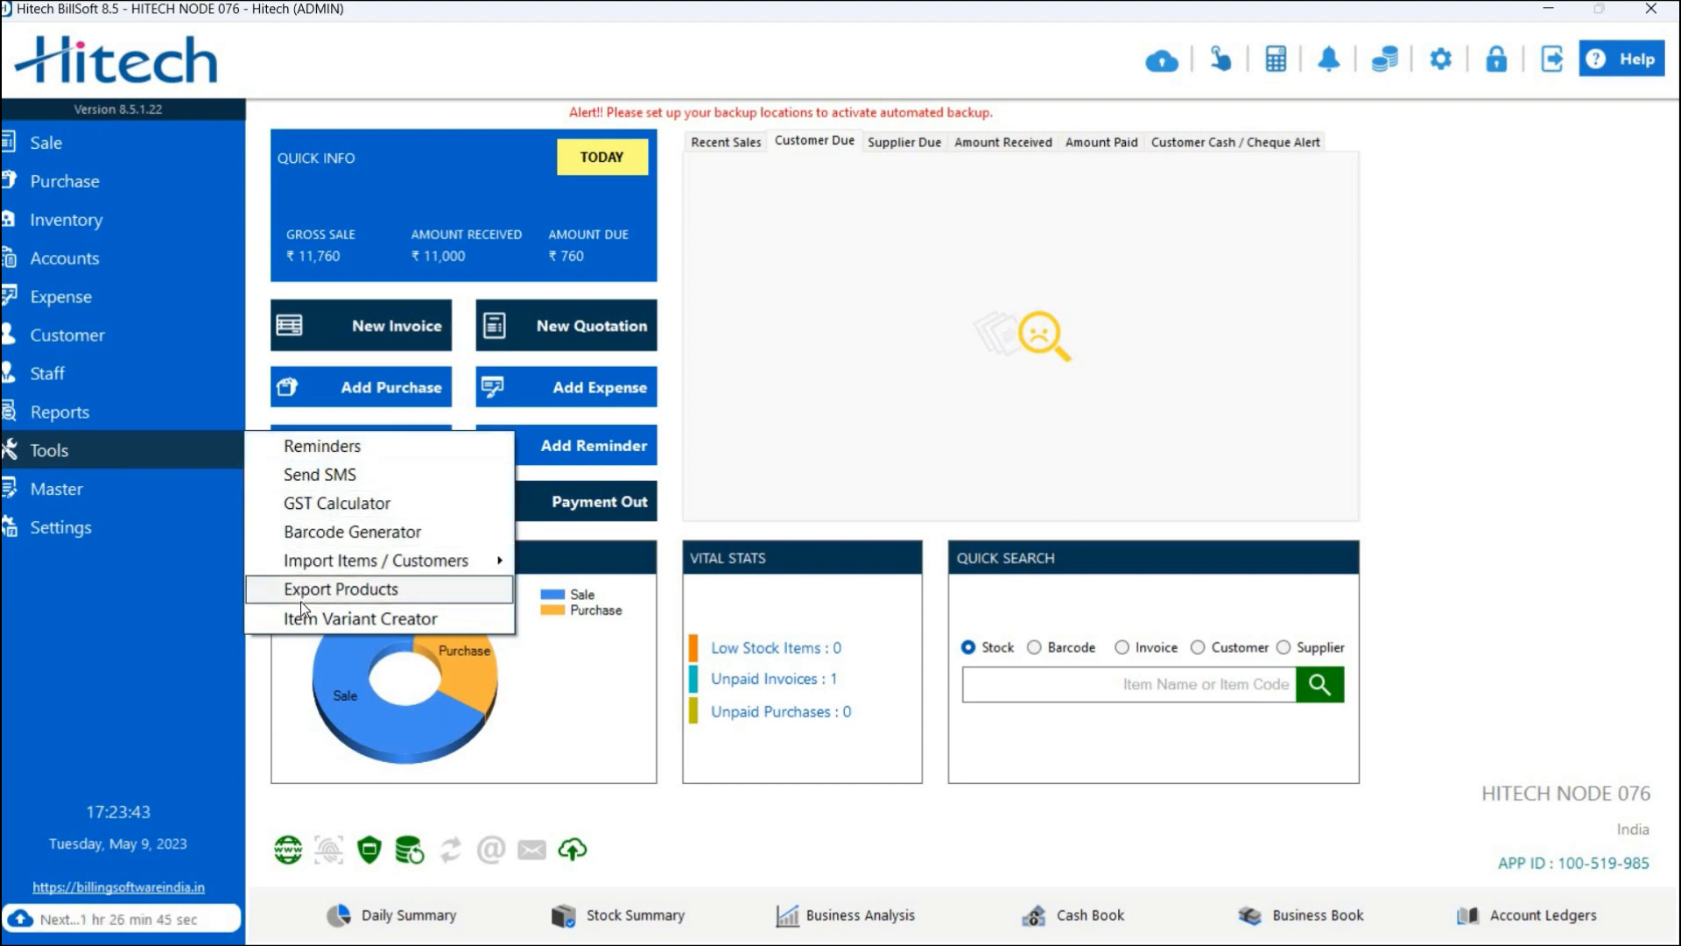
click(203, 488)
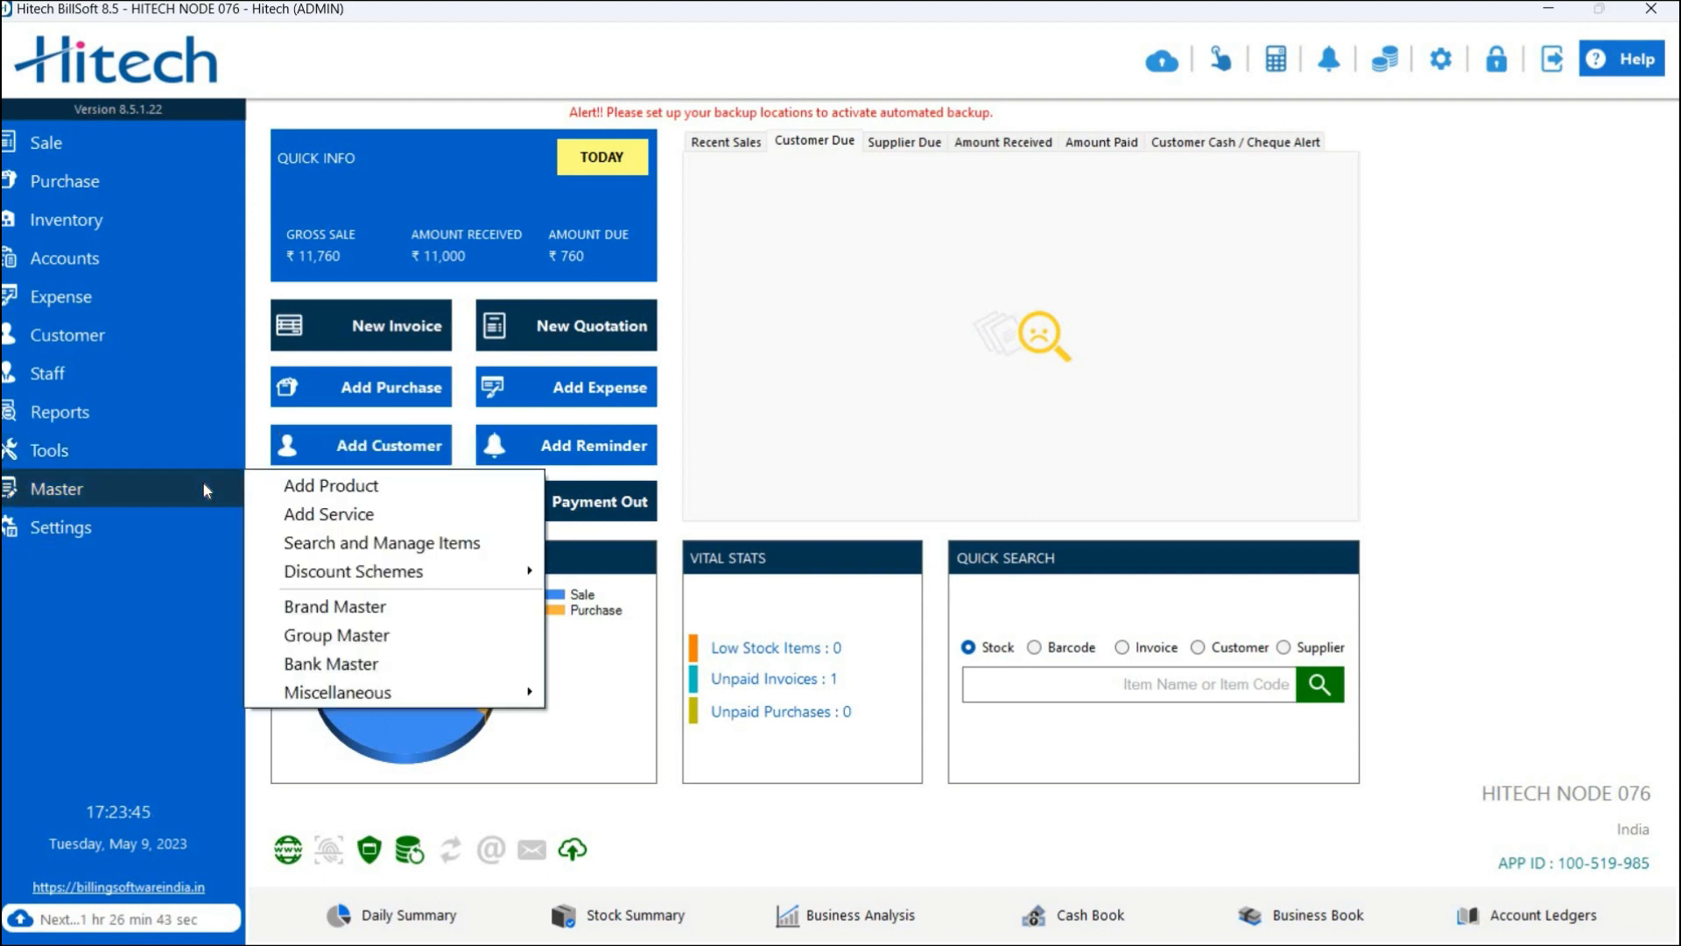
click(152, 522)
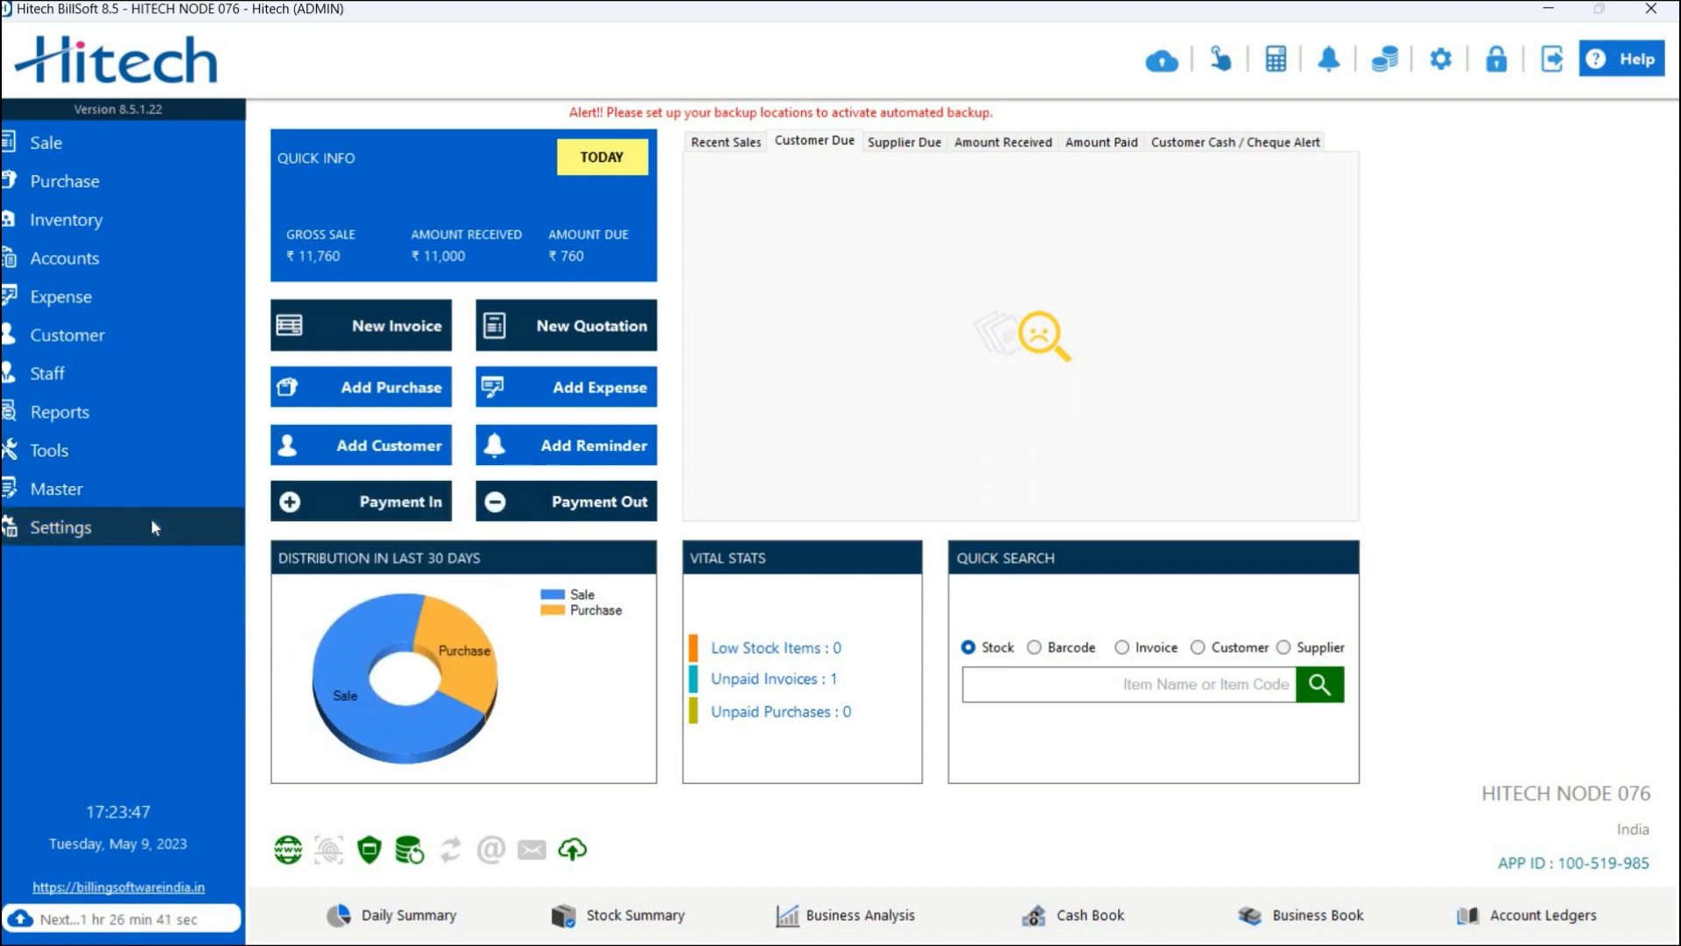